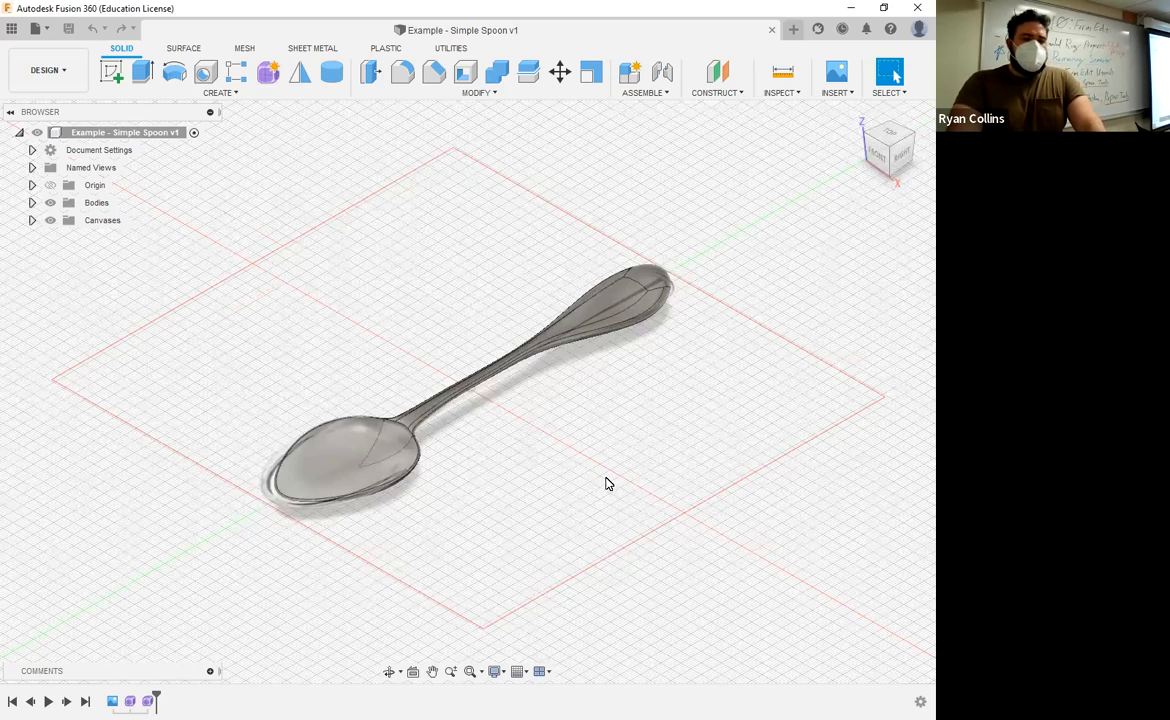
{"action": "middle_click_drag", "start_coordinate": [580, 501], "coordinate": [483, 435], "text": "shift"}
{"action": "scroll", "coordinate": [443, 504], "scroll_direction": "up", "scroll_amount": 4}
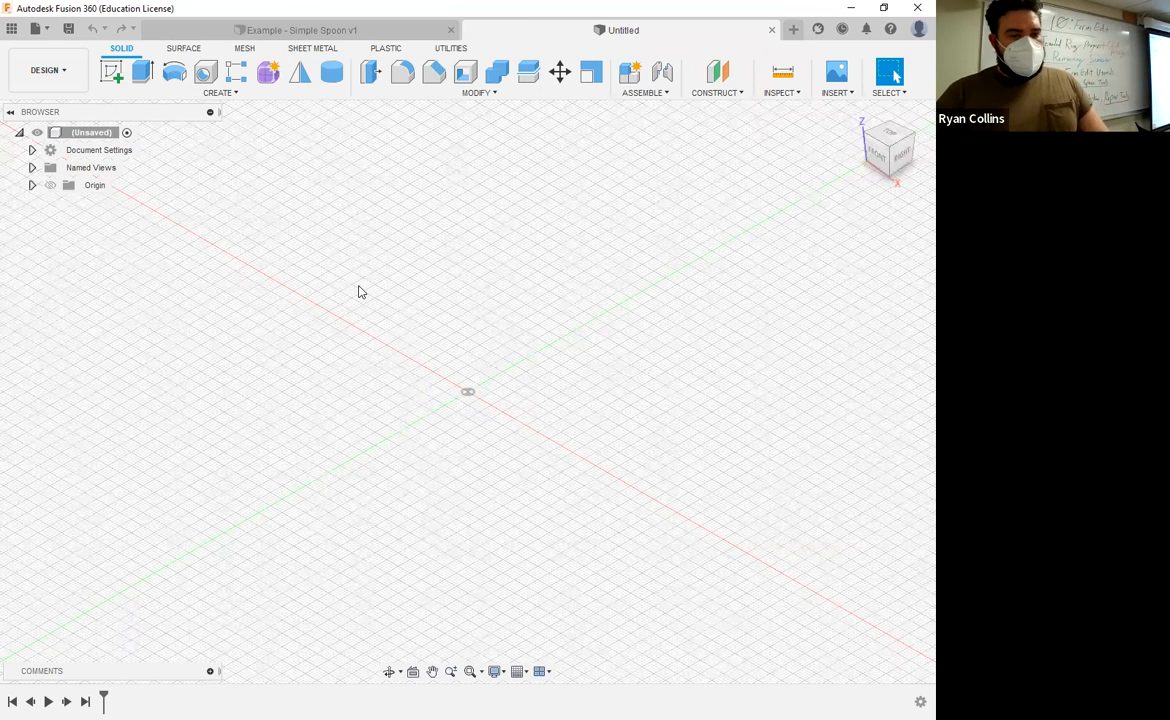
Save the new design as "Example - In-Class Form Edit examples" and create a form in it
{"action": "key", "text": "ctrl+s"}
{"action": "type", "text": "E"}
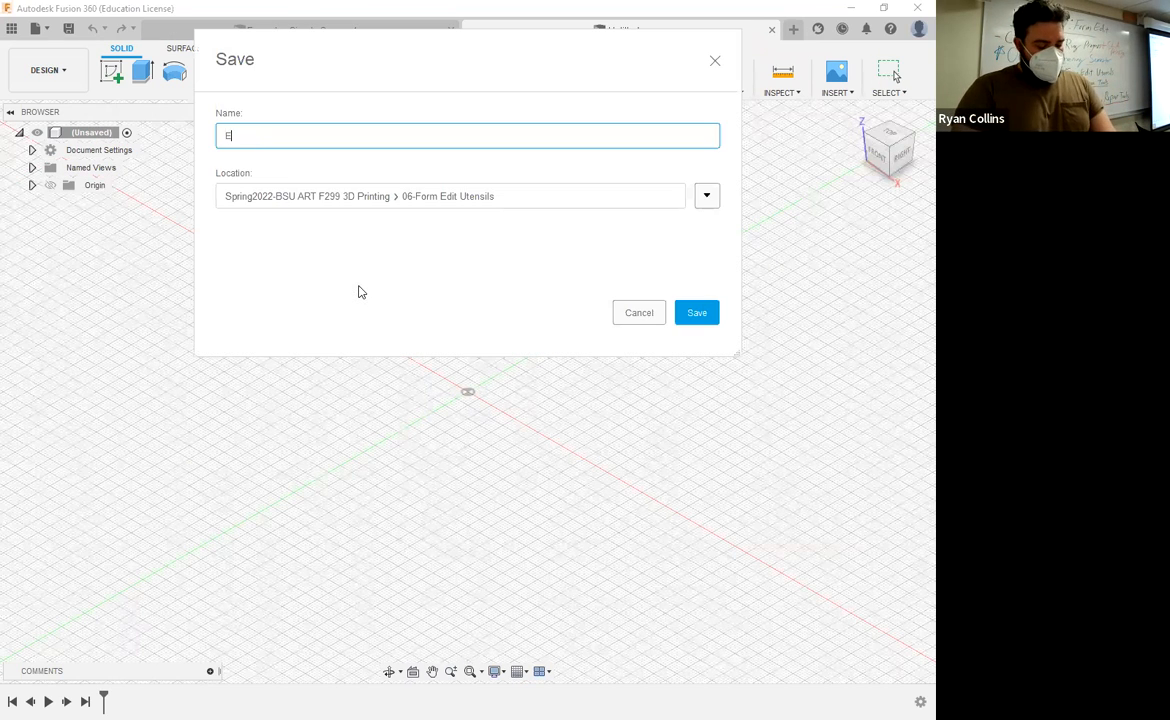
{"action": "type", "text": "xample - In"}
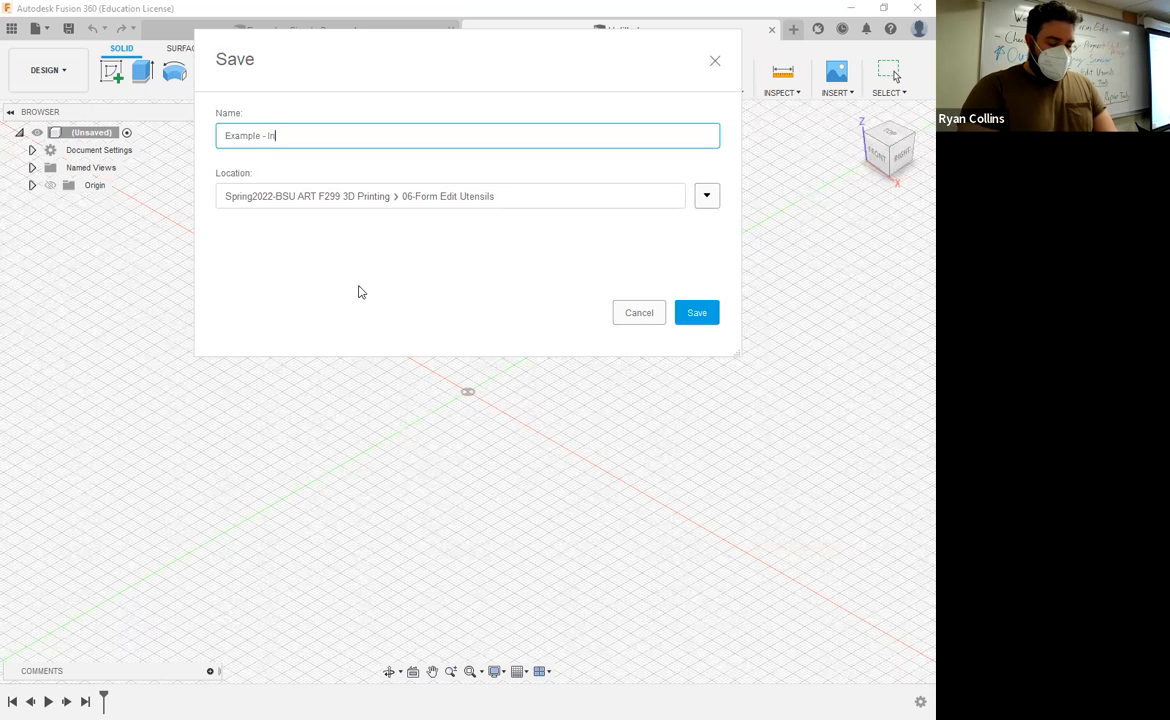
{"action": "type", "text": "-Class "}
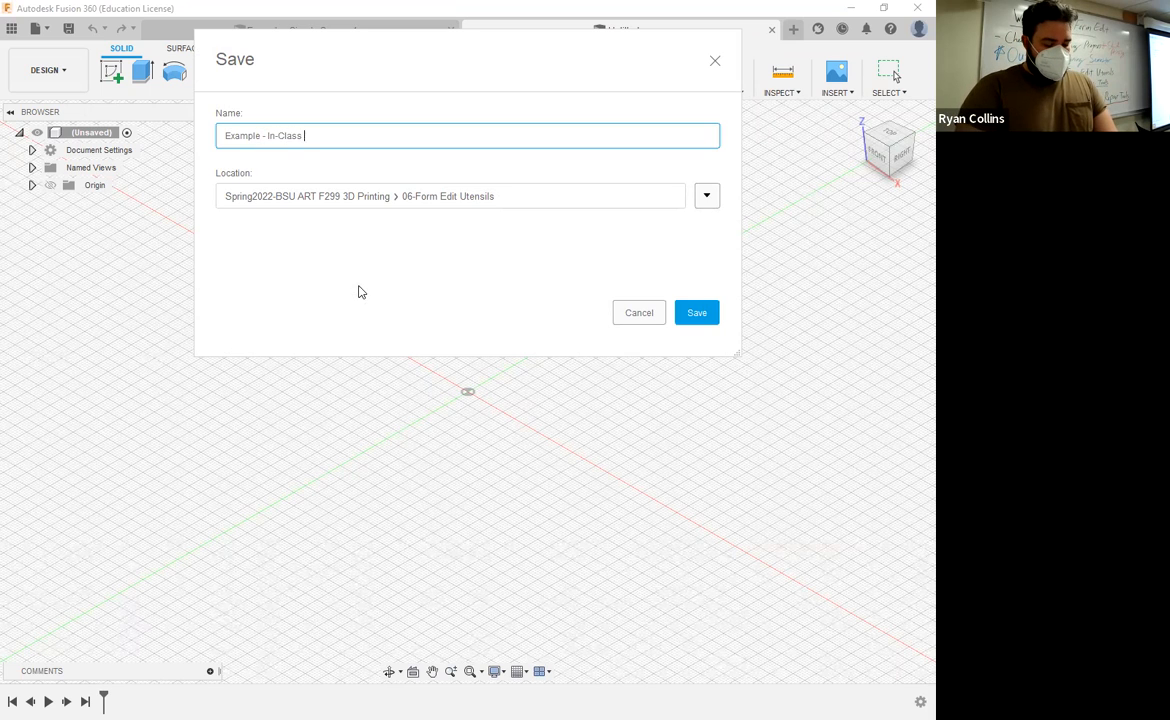
{"action": "type", "text": "F"}
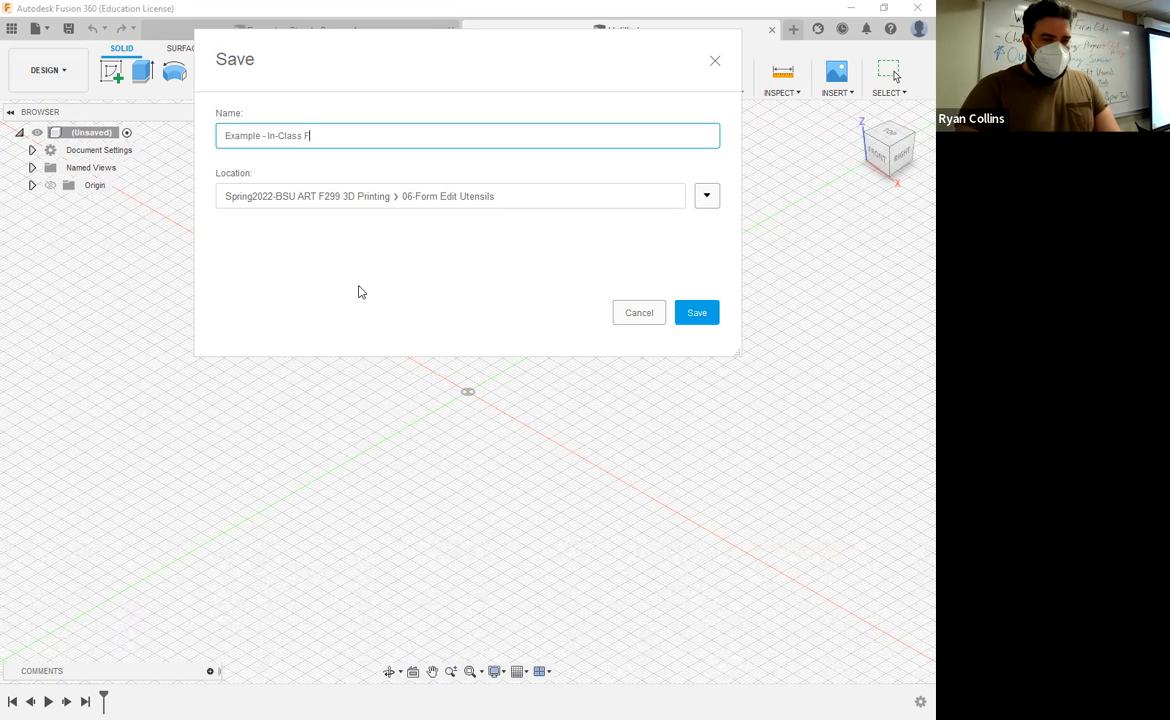
{"action": "type", "text": "orm Edit"}
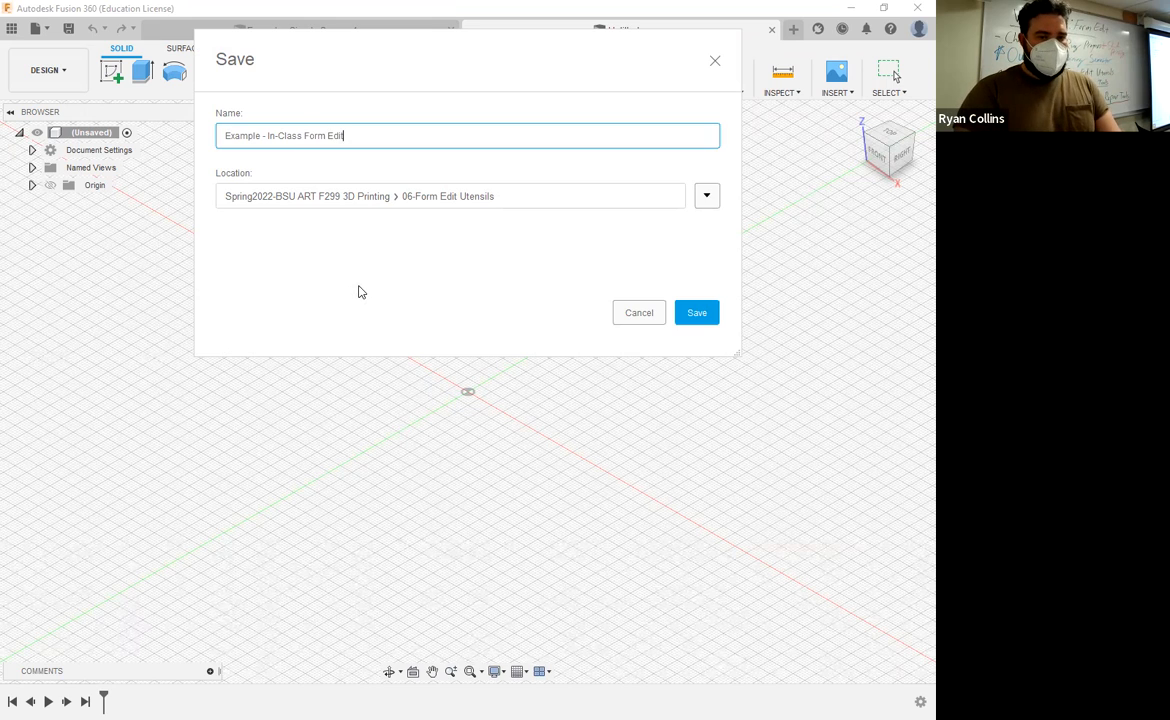
{"action": "type", "text": " examples"}
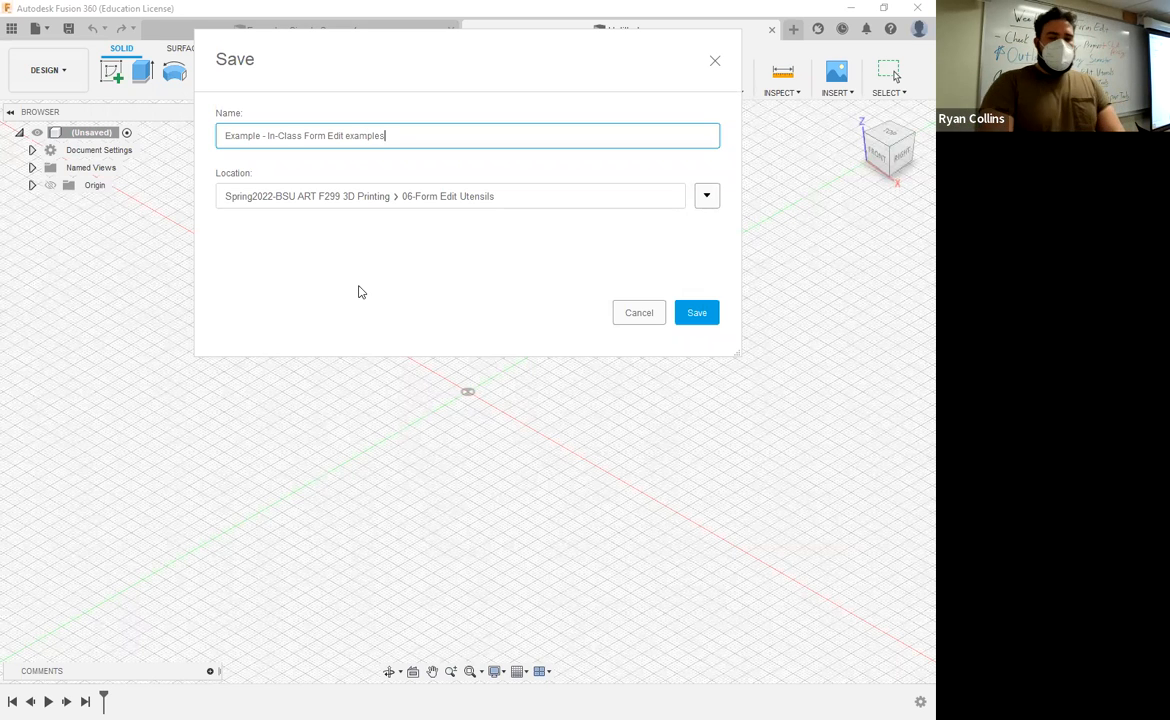
{"action": "key", "text": "Return"}
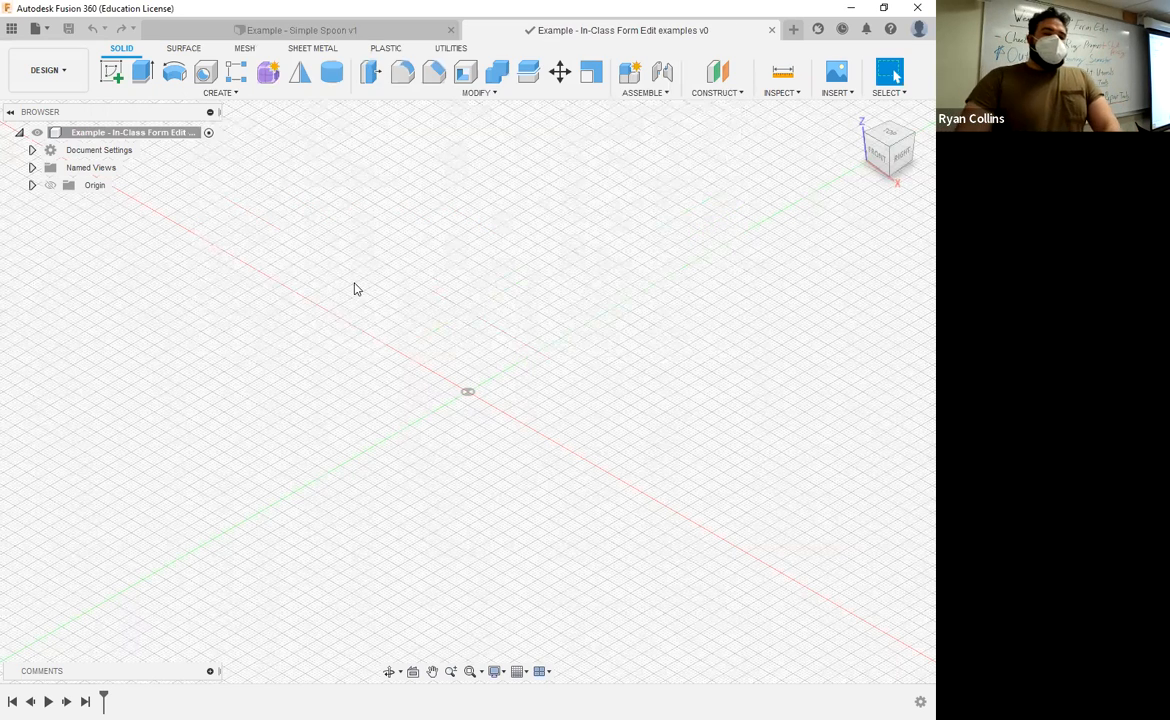
{"action": "left_click", "coordinate": [268, 74]}
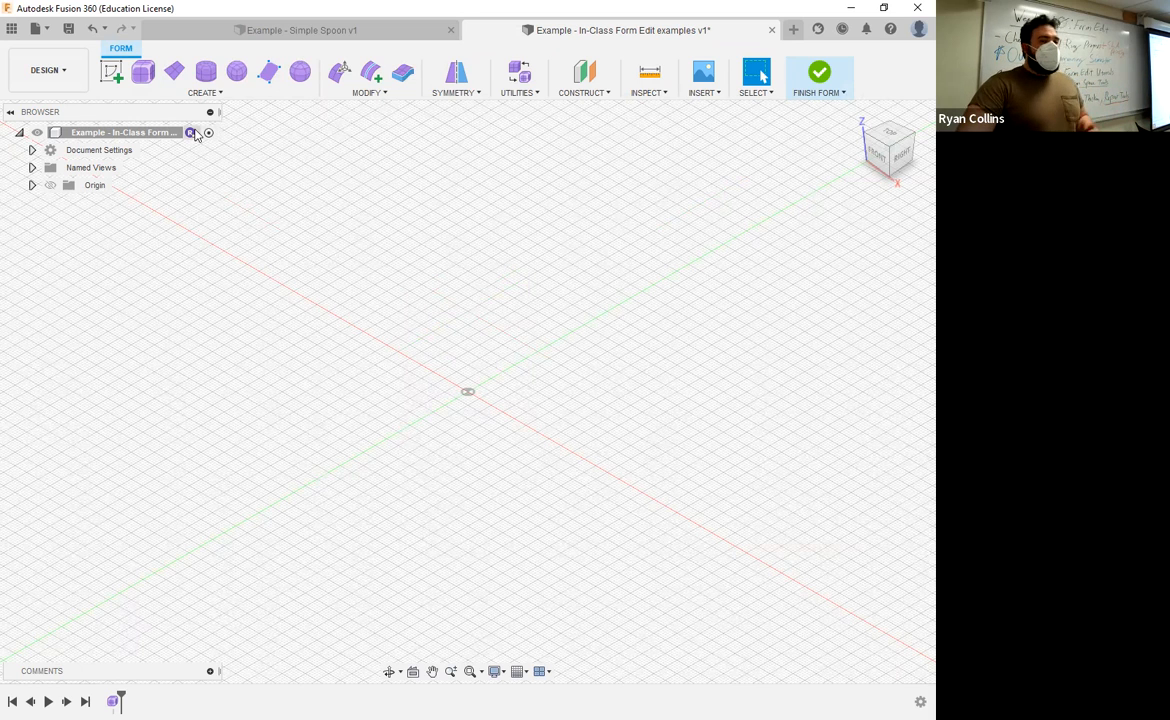
{"action": "left_click", "coordinate": [195, 93]}
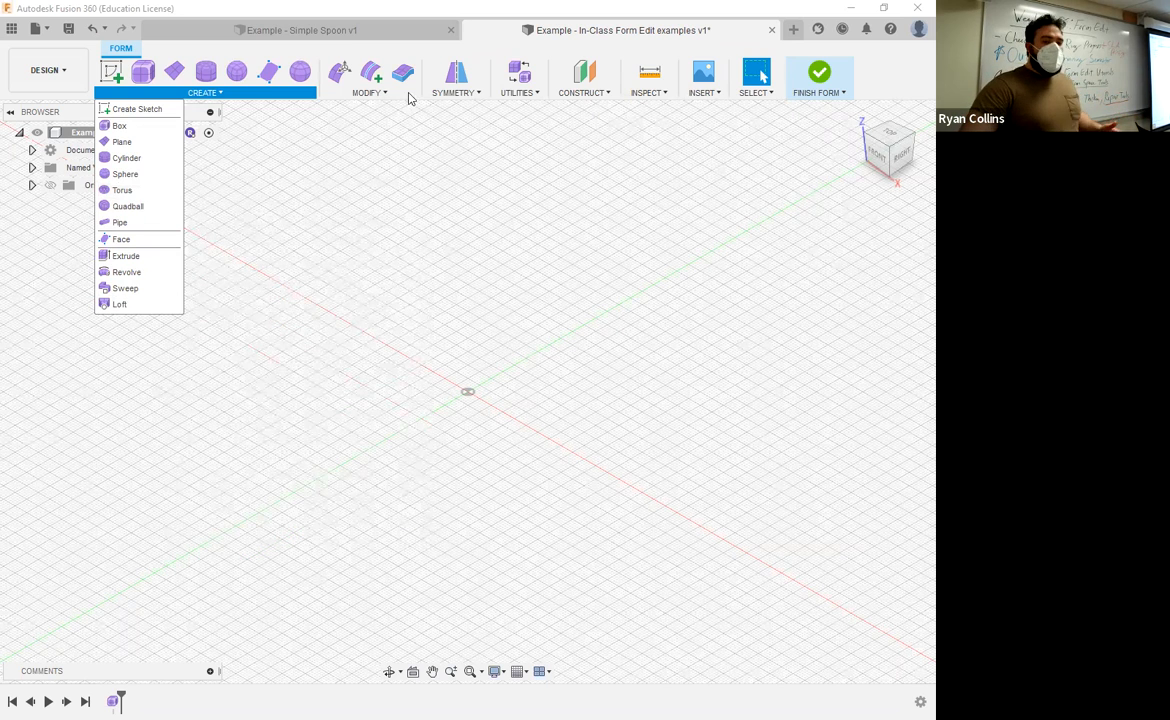
{"action": "left_click", "coordinate": [370, 94]}
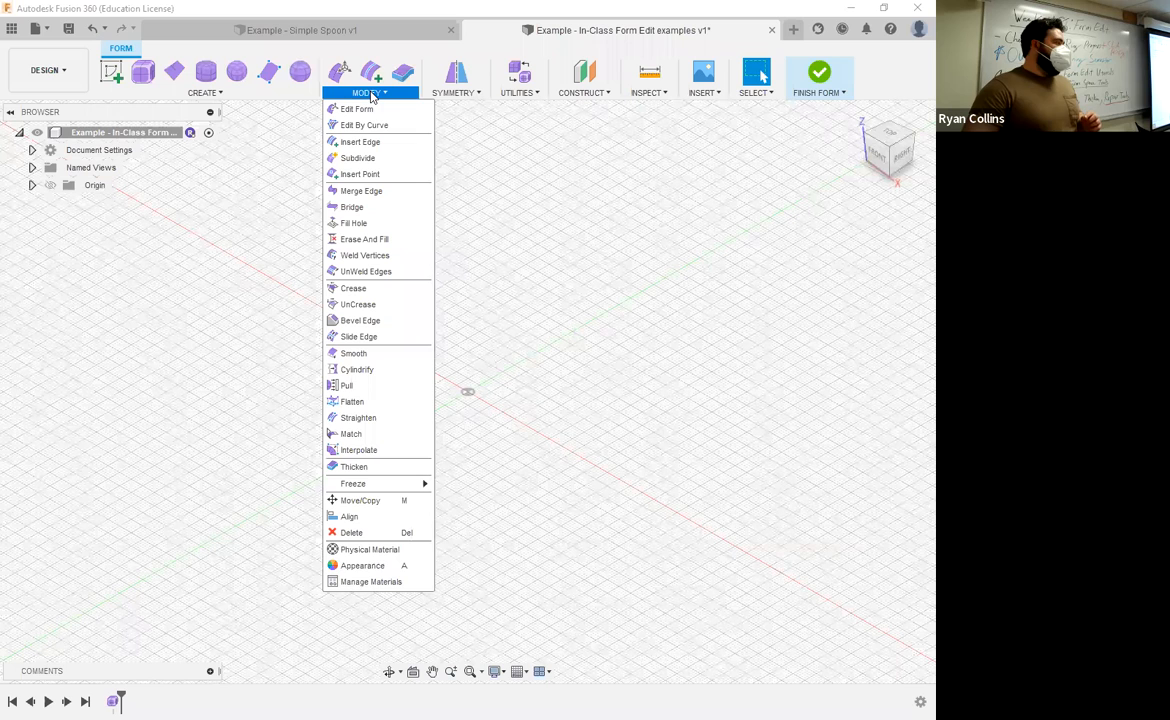
{"action": "left_click", "coordinate": [458, 97]}
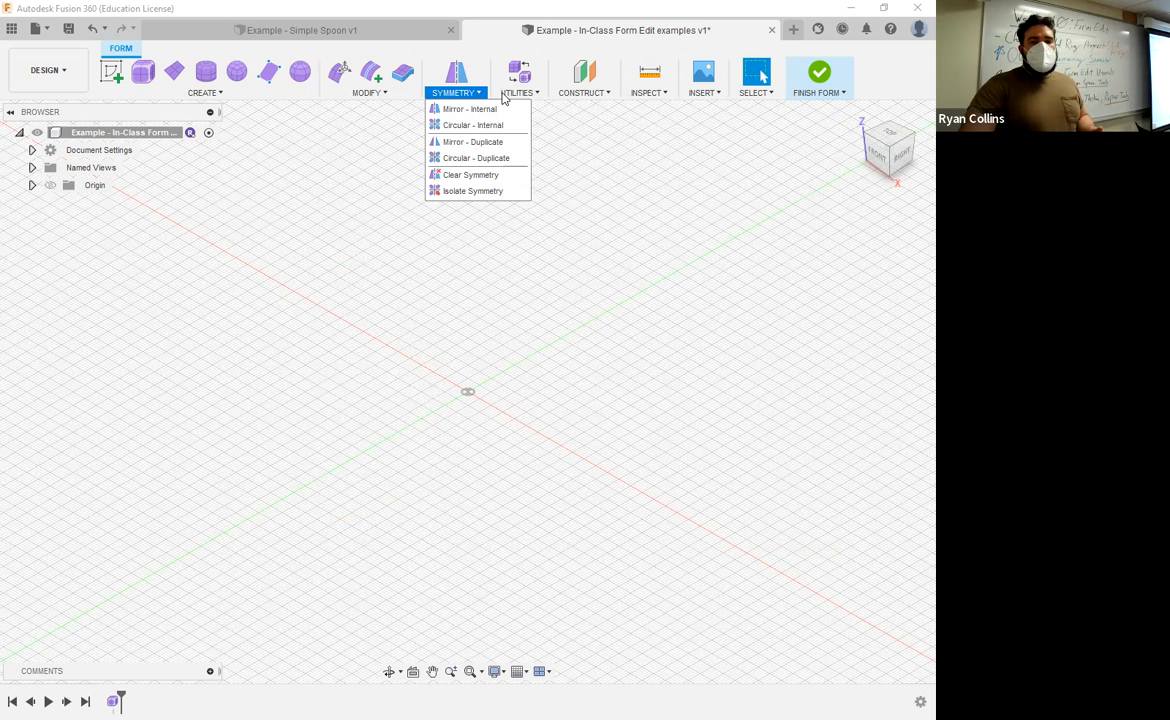
{"action": "left_click", "coordinate": [588, 96]}
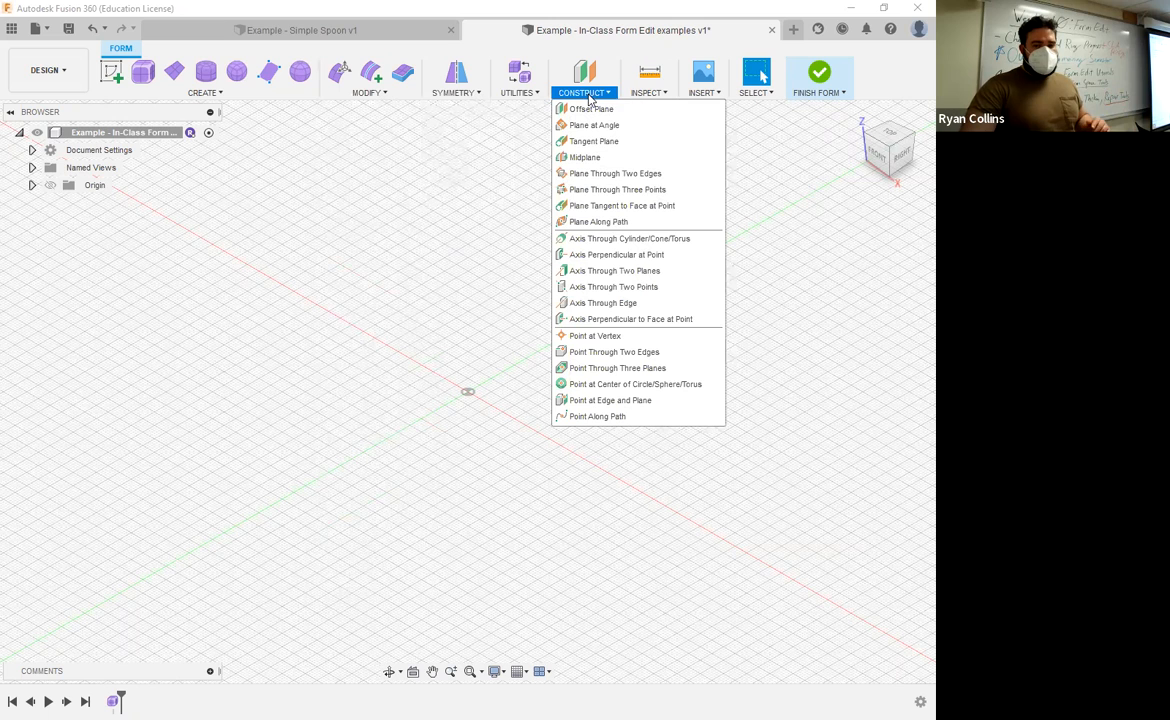
{"action": "left_click", "coordinate": [648, 93]}
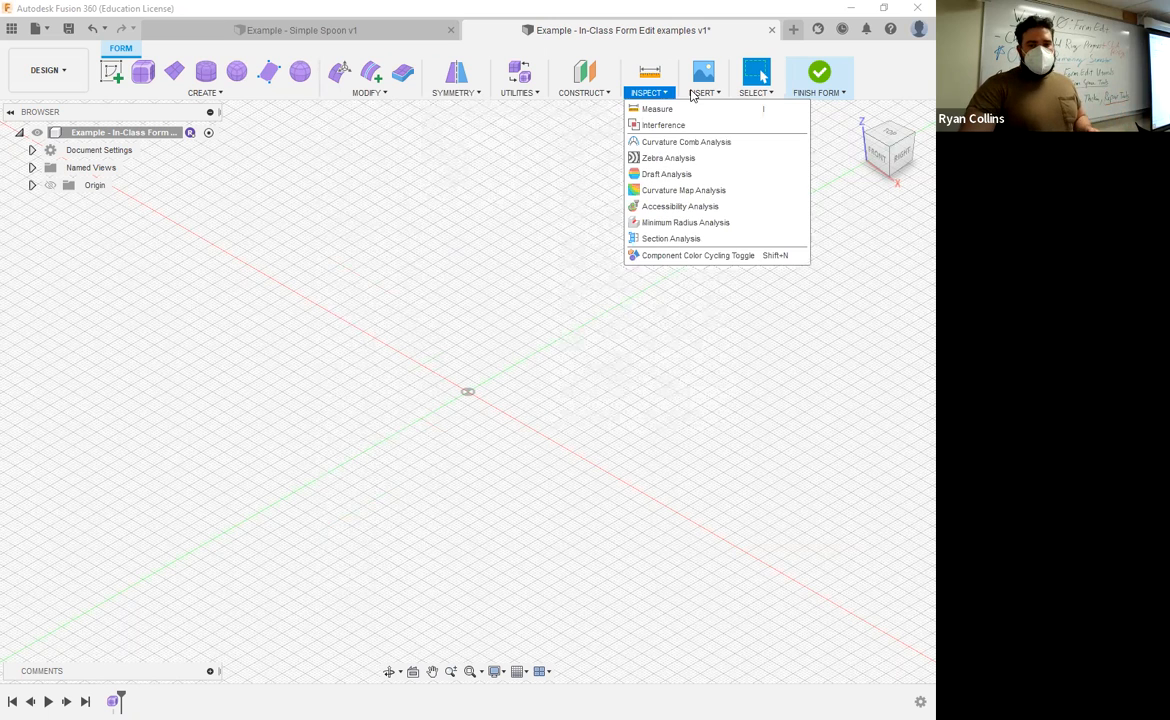
{"action": "left_click", "coordinate": [698, 93]}
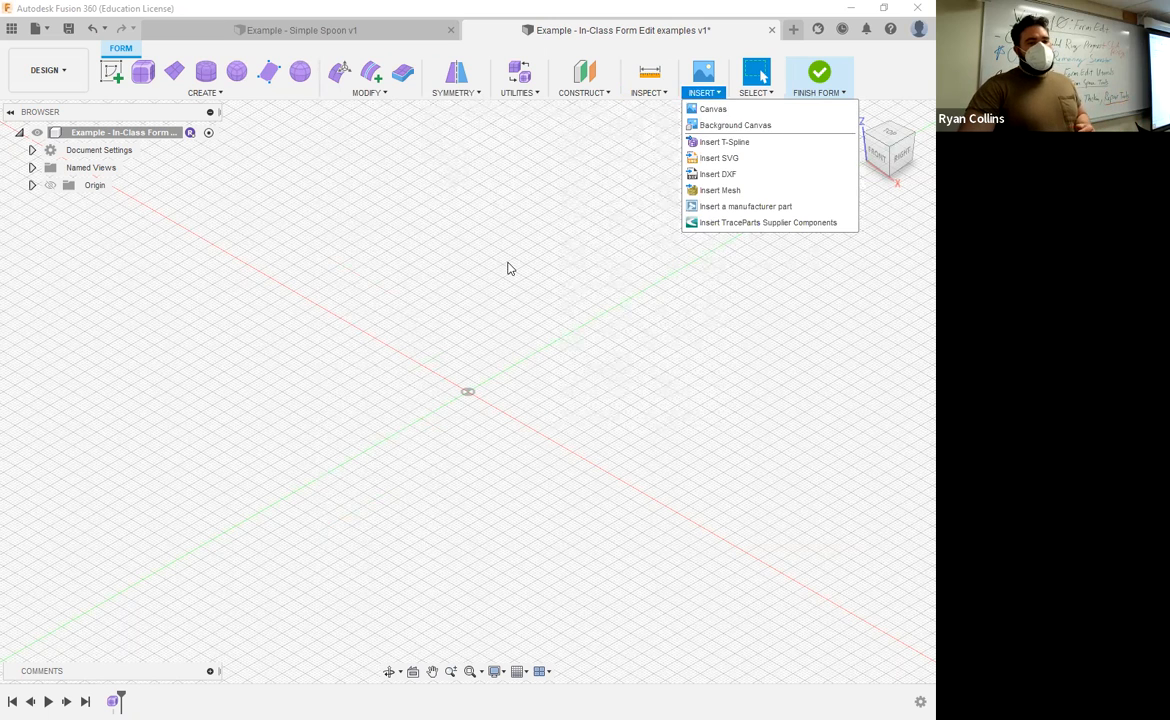
{"action": "left_click", "coordinate": [377, 398]}
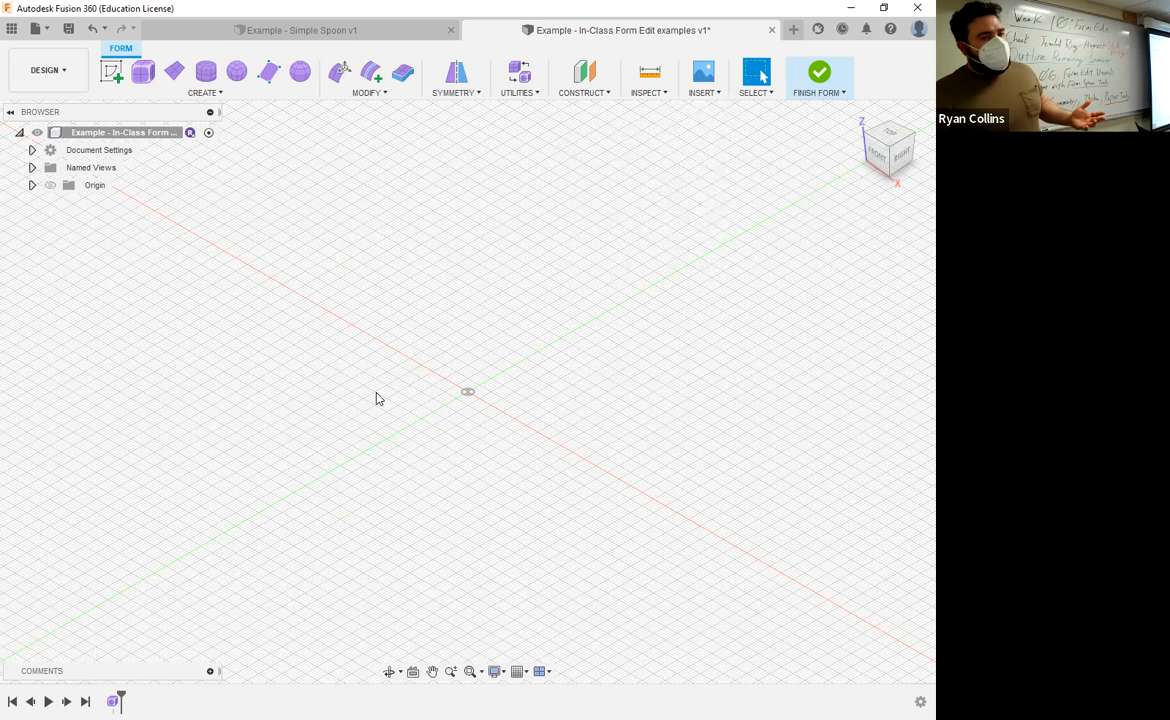
Create a form Box centred on the origin of the horizontal plane, 60 mm long, 180 mm wide and 66 mm high
{"action": "left_click", "coordinate": [145, 74]}
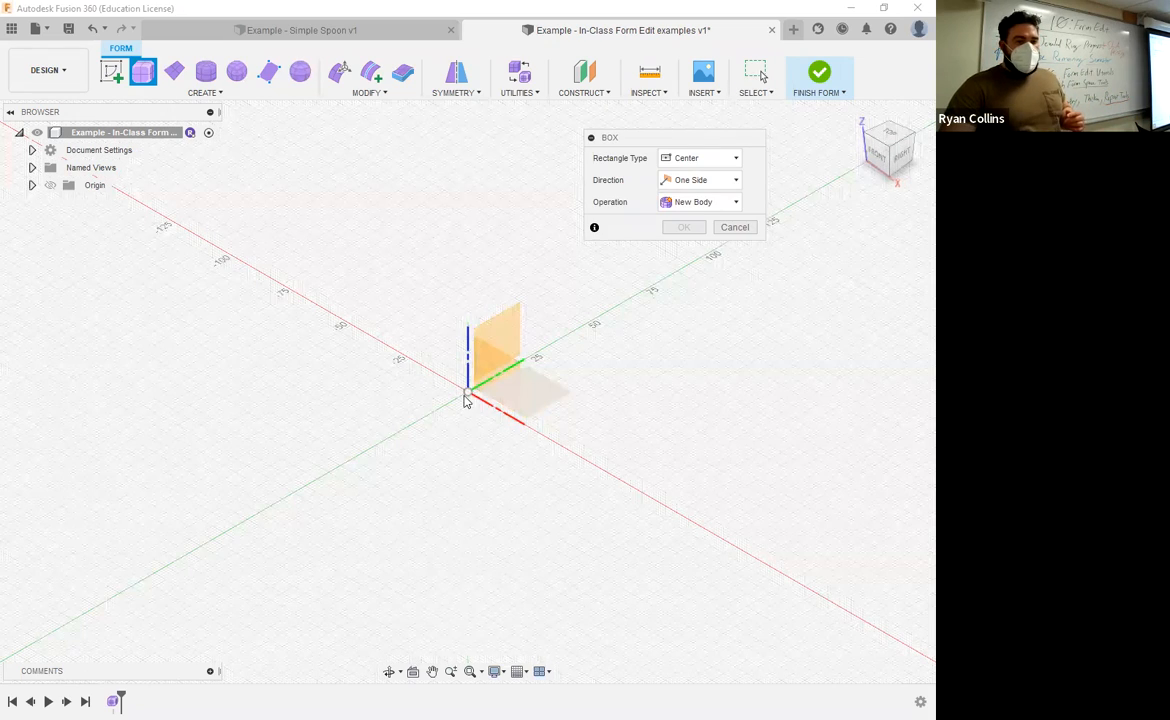
{"action": "left_click", "coordinate": [152, 67]}
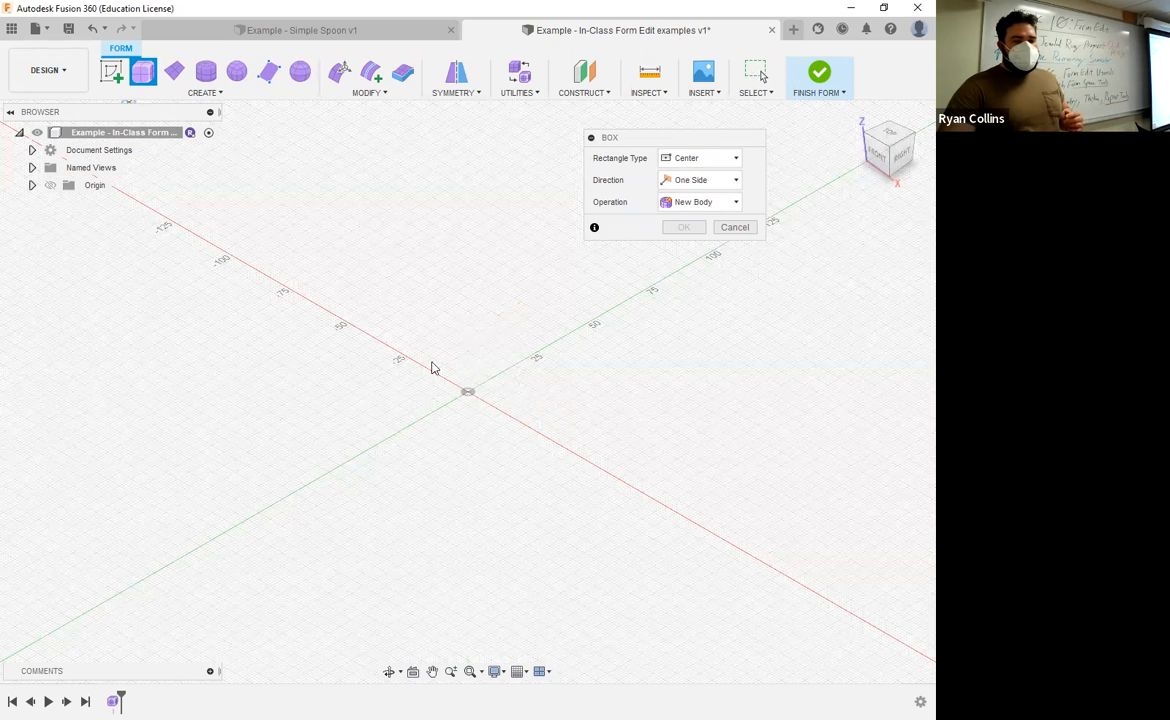
{"action": "left_click", "coordinate": [473, 397]}
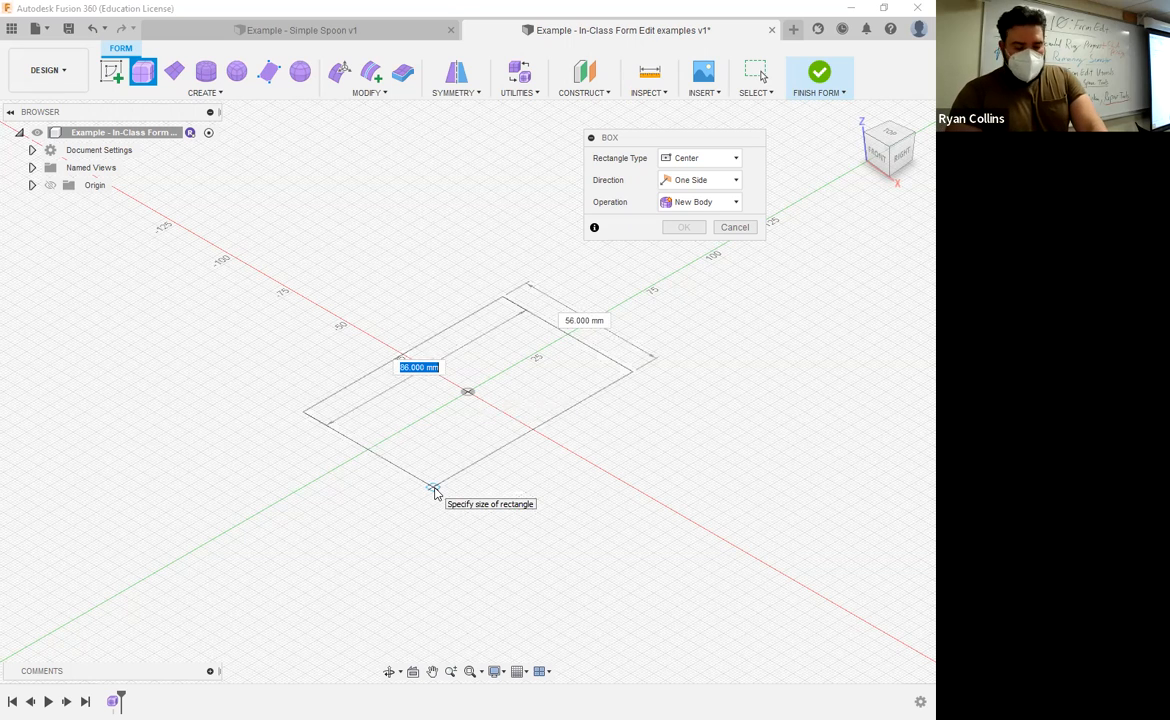
{"action": "key", "text": "Tab"}
{"action": "type", "text": "60"}
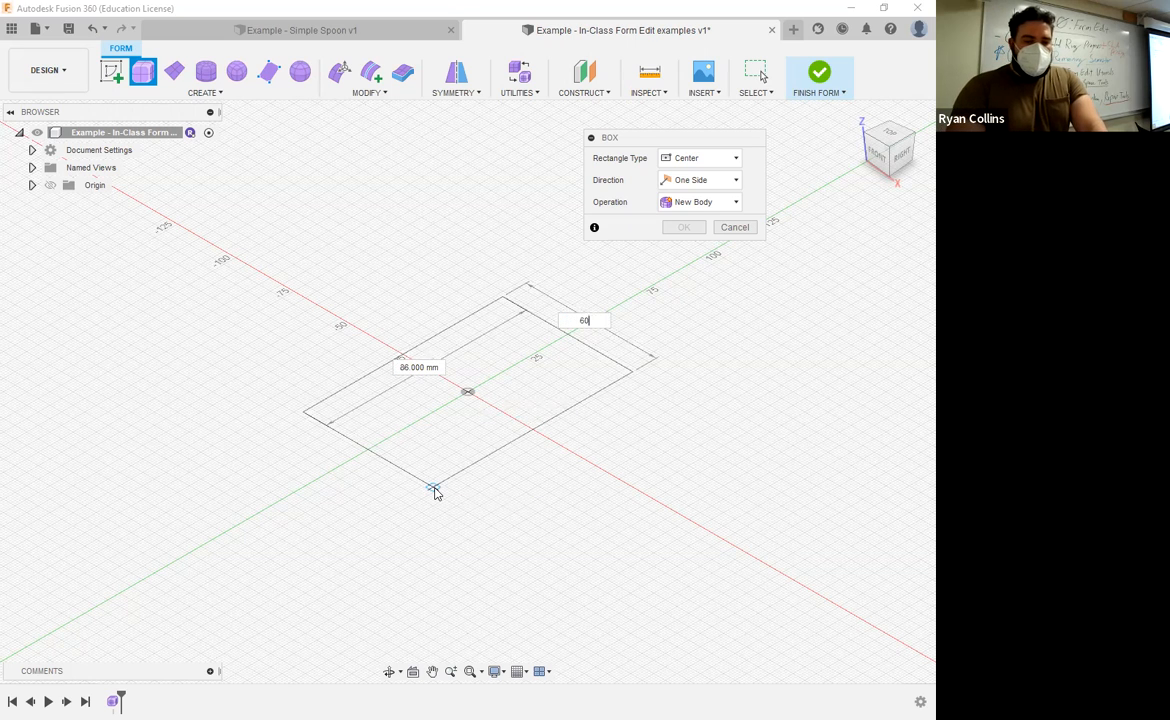
{"action": "key", "text": "Tab"}
{"action": "type", "text": "180"}
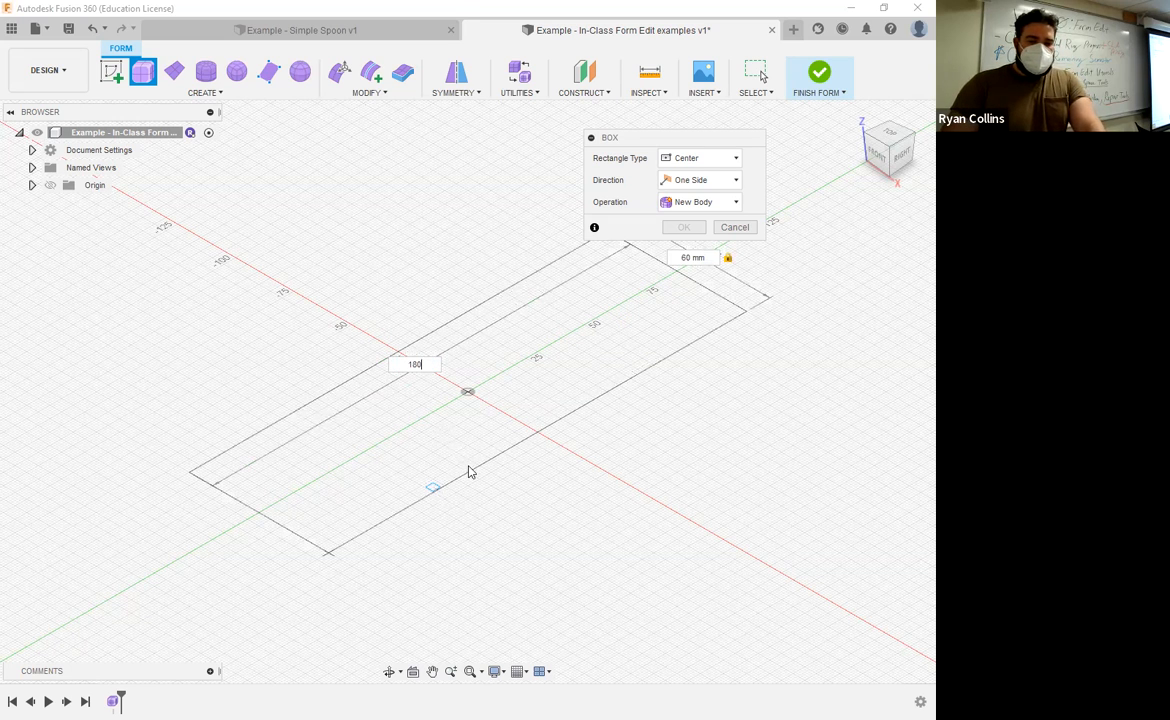
{"action": "key", "text": "Return"}
{"action": "middle_click_drag", "start_coordinate": [506, 472], "coordinate": [379, 497]}
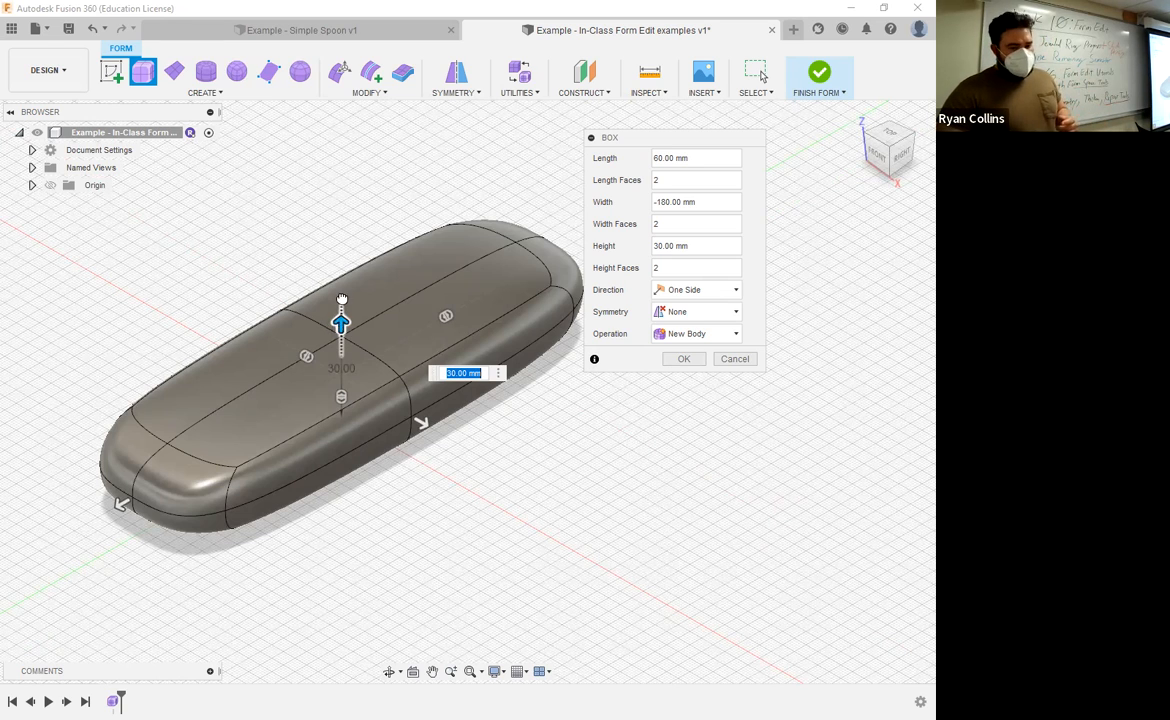
{"action": "left_click_drag", "start_coordinate": [343, 253], "coordinate": [340, 225]}
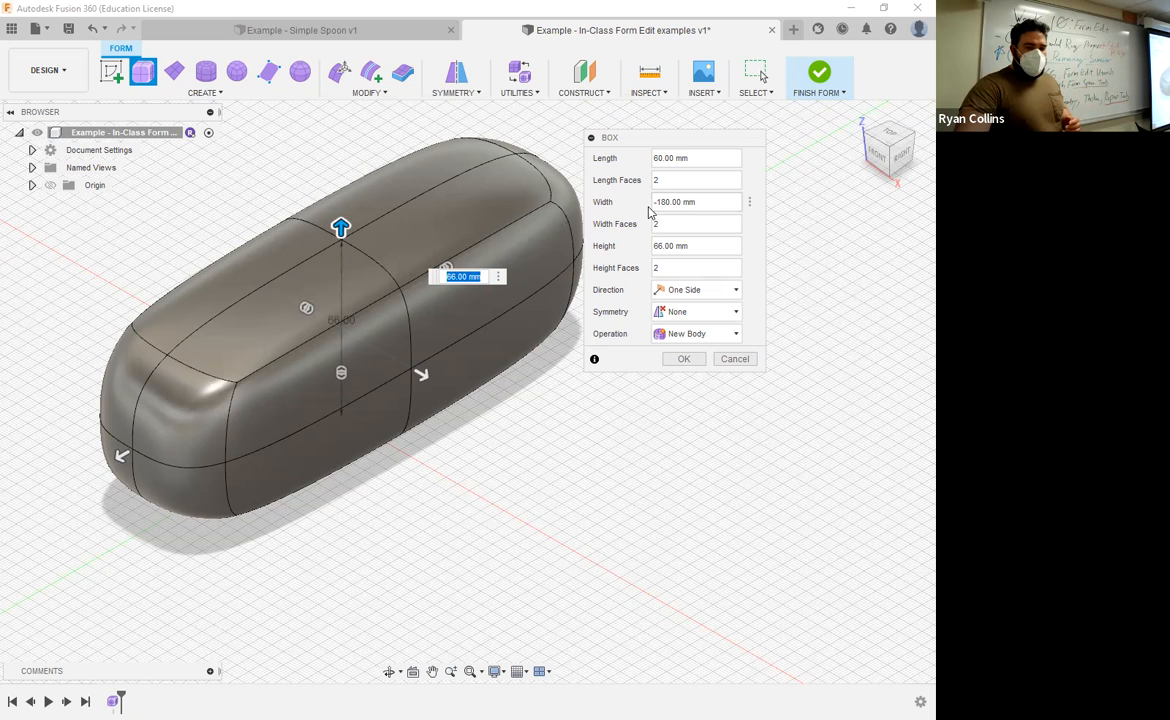
Reduce the box's length faces to 1 and restore them to 2
{"action": "left_click", "coordinate": [300, 306]}
{"action": "left_click_drag", "start_coordinate": [302, 312], "coordinate": [293, 304]}
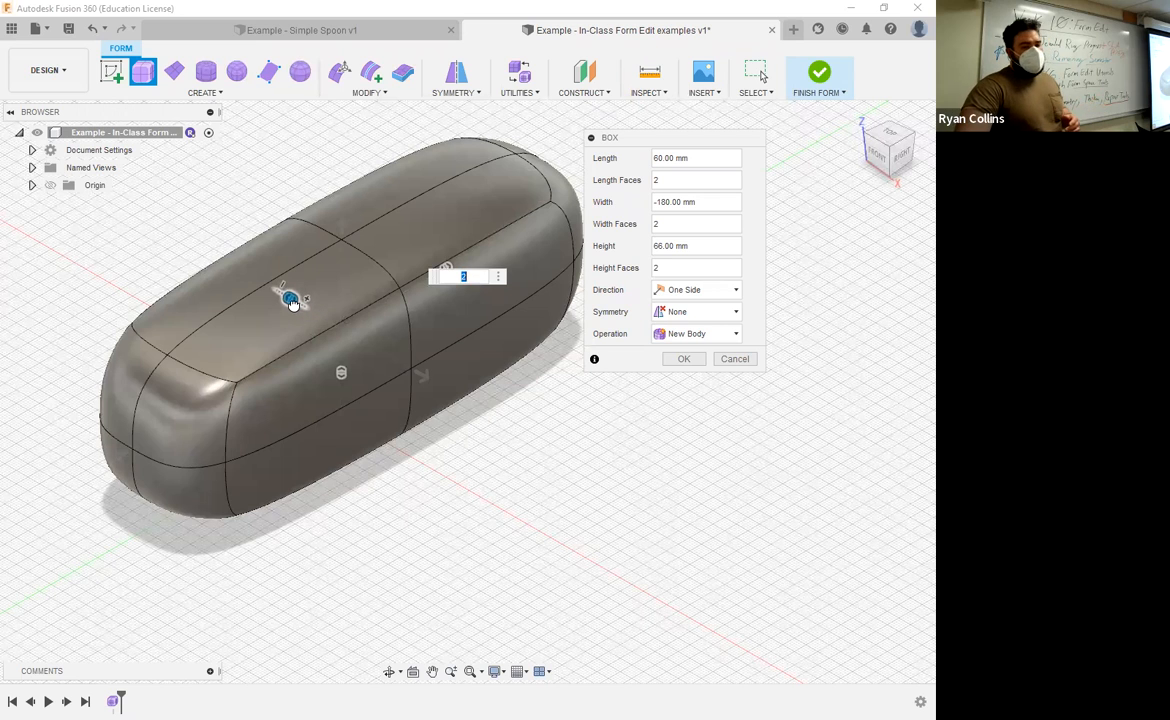
{"action": "left_click_drag", "start_coordinate": [290, 301], "coordinate": [254, 316]}
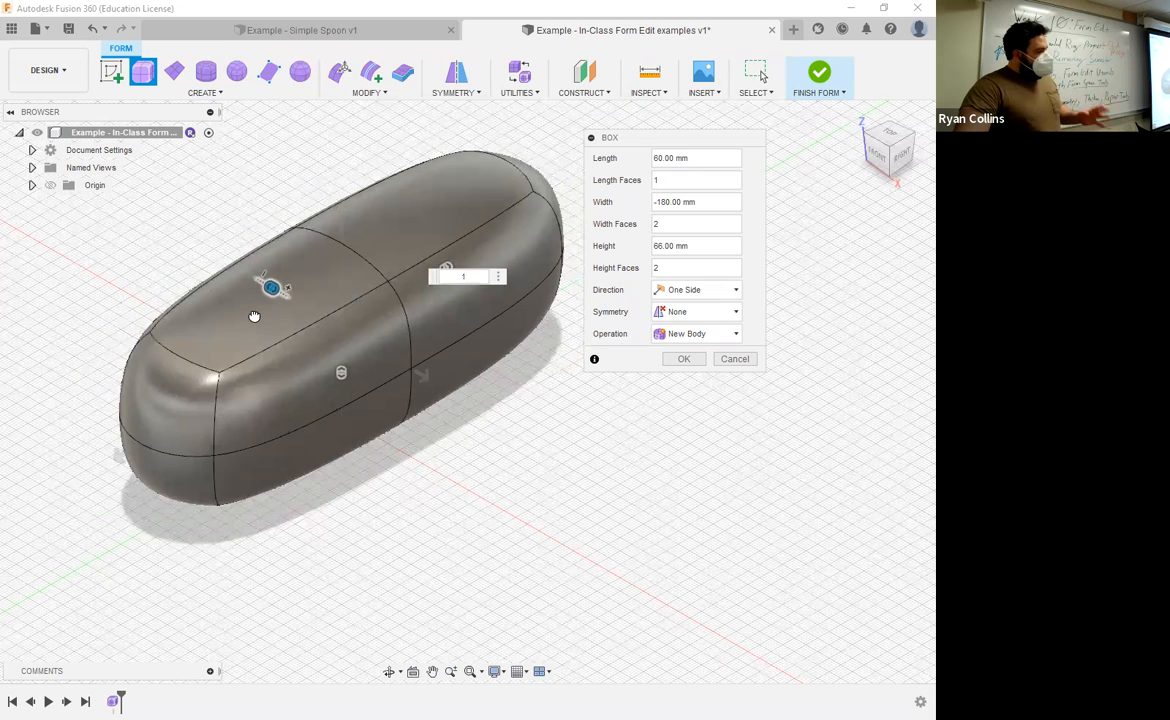
{"action": "left_click_drag", "start_coordinate": [254, 316], "coordinate": [254, 313]}
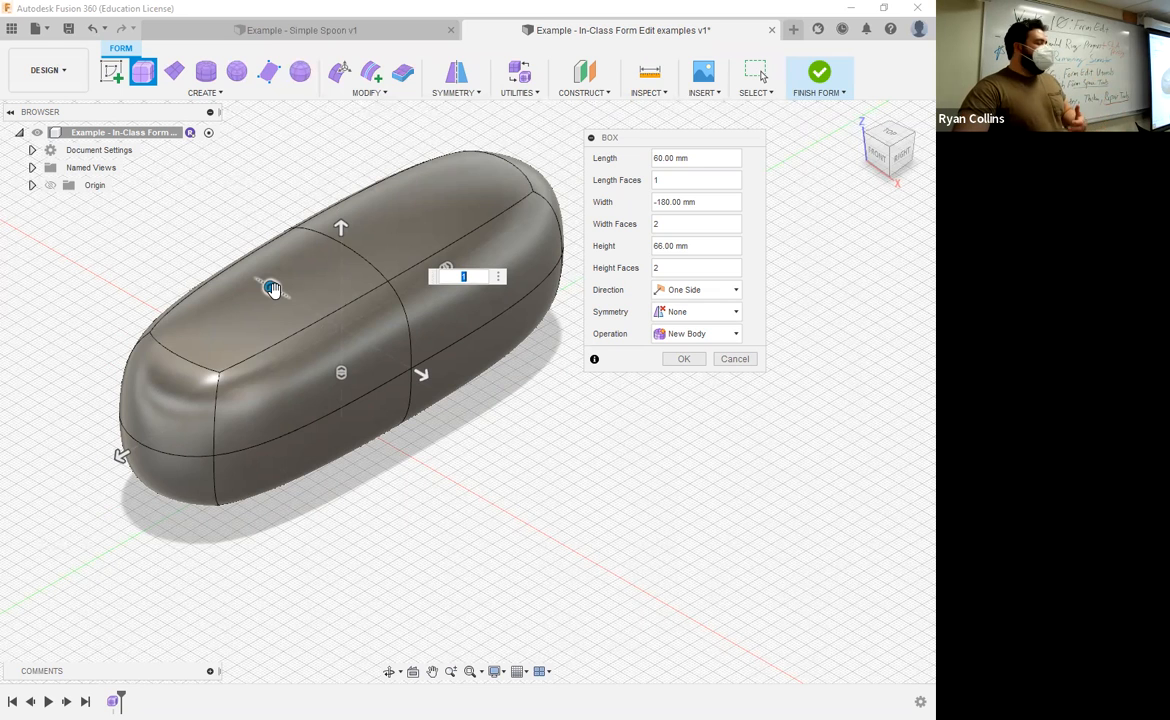
{"action": "mouse_move", "coordinate": [272, 289]}
{"action": "left_mouse_down"}
{"action": "mouse_move", "coordinate": [300, 308]}
{"action": "mouse_move", "coordinate": [280, 295]}
{"action": "left_mouse_up"}
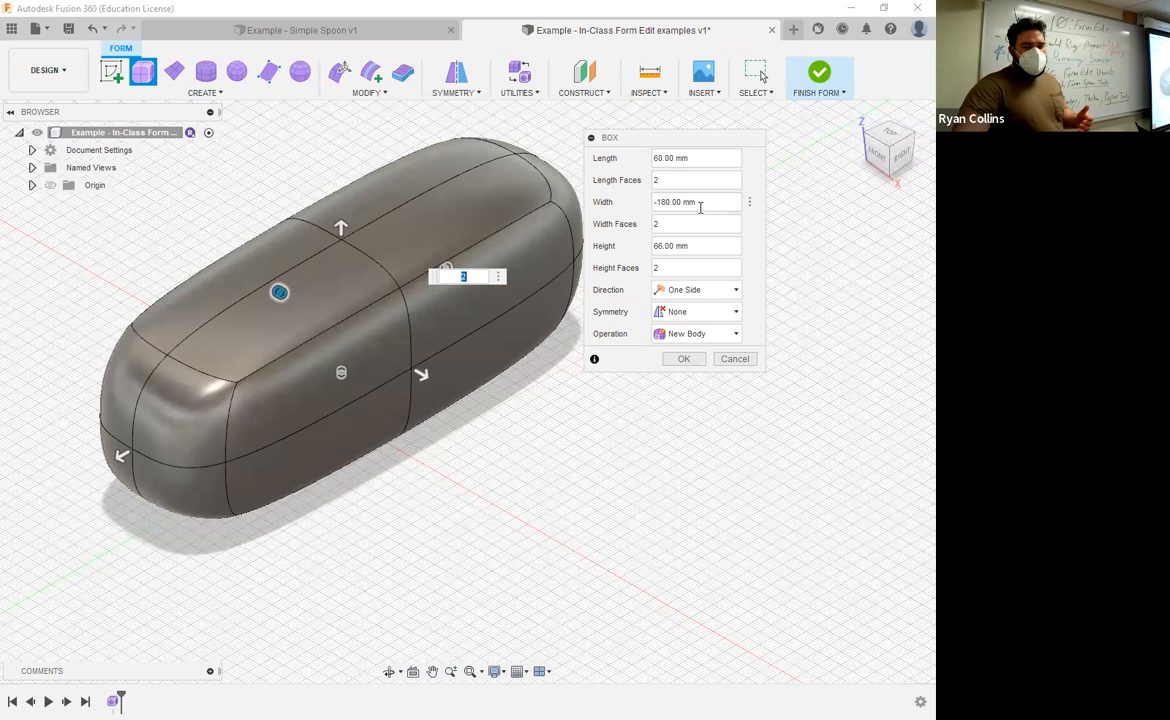
Switch the box's direction to Symmetric and back to One Side
{"action": "left_click", "coordinate": [695, 290]}
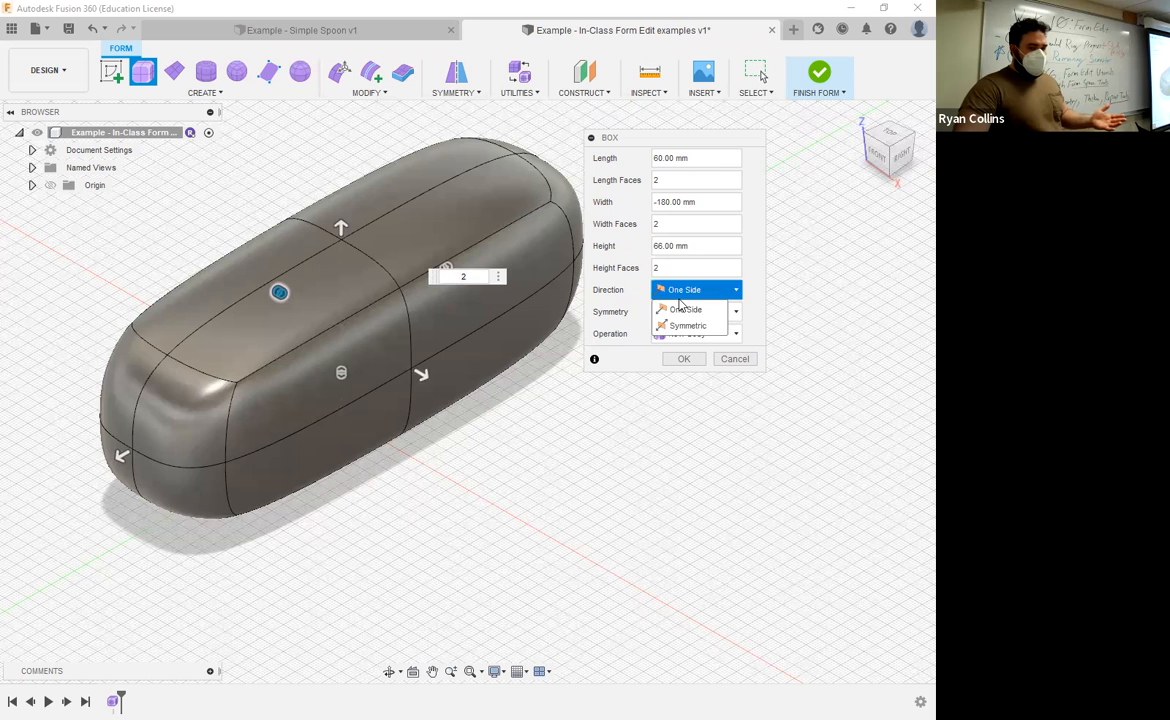
{"action": "left_click", "coordinate": [686, 325]}
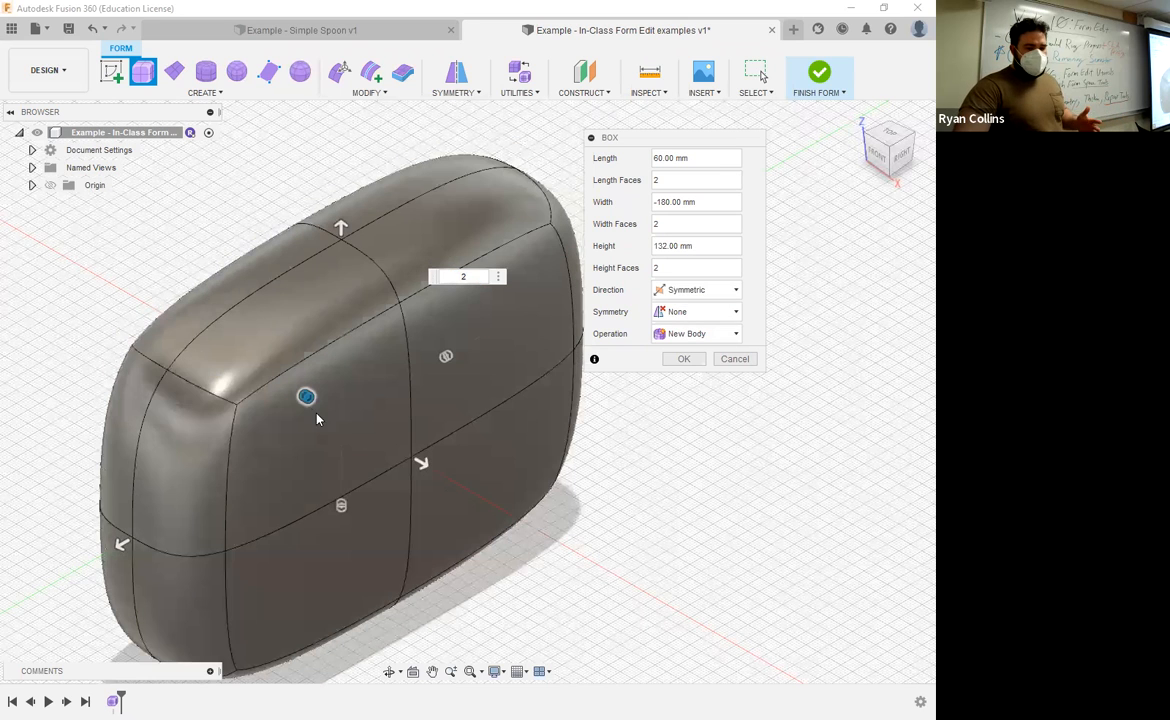
{"action": "left_click", "coordinate": [710, 292]}
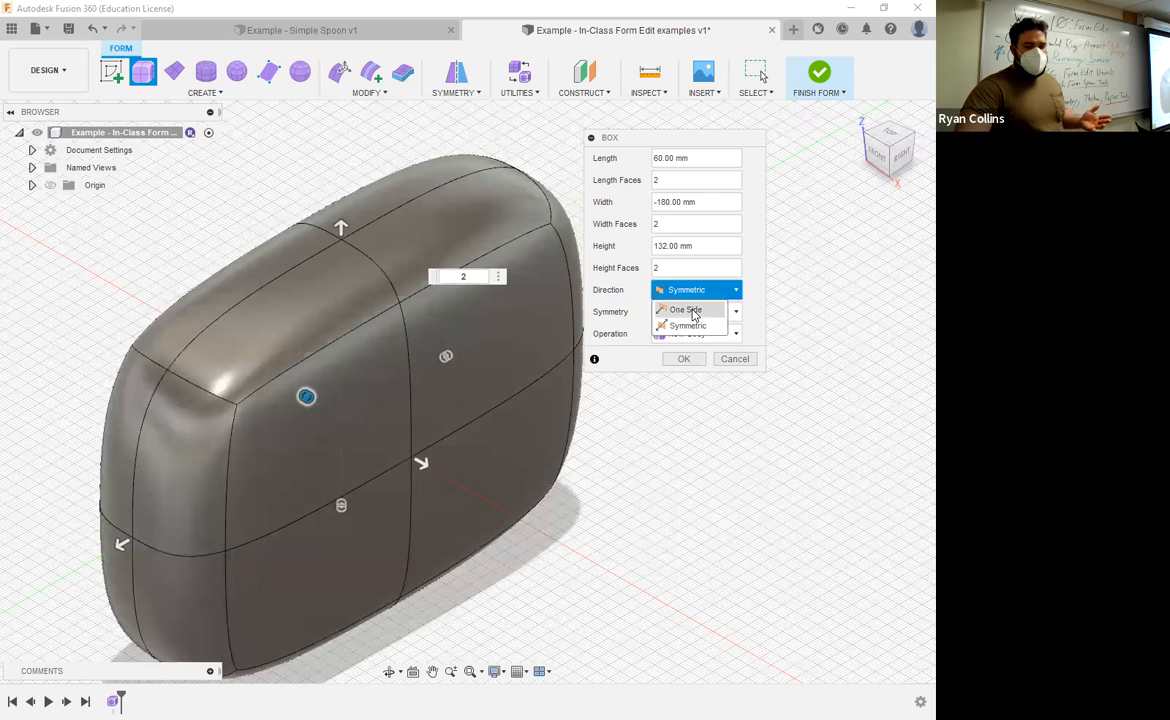
{"action": "left_click", "coordinate": [684, 305]}
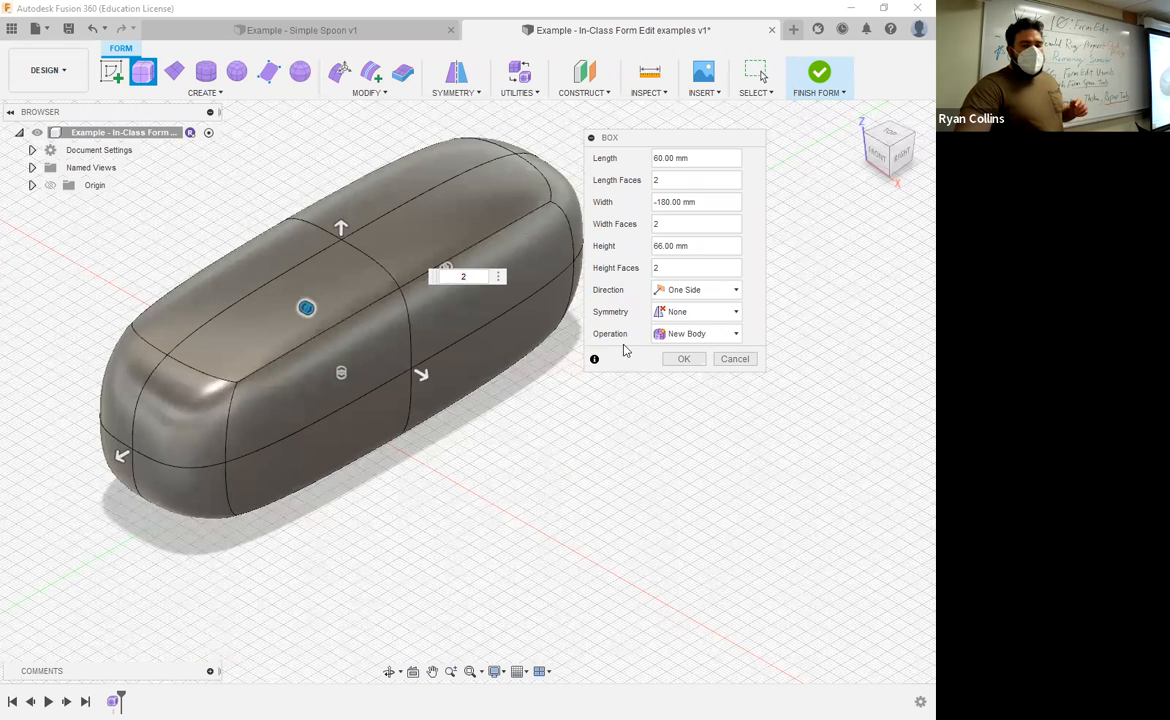
Set the box's symmetry to Mirror and enable both length and width symmetry
{"action": "left_click", "coordinate": [700, 316]}
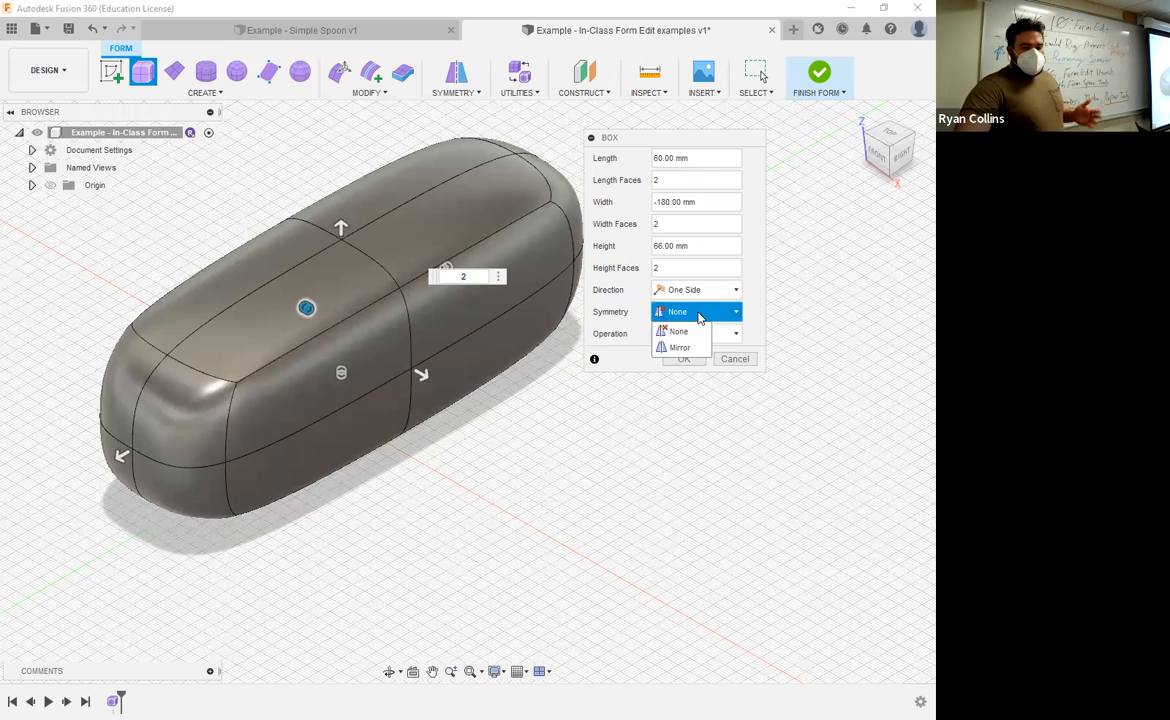
{"action": "left_click", "coordinate": [678, 349]}
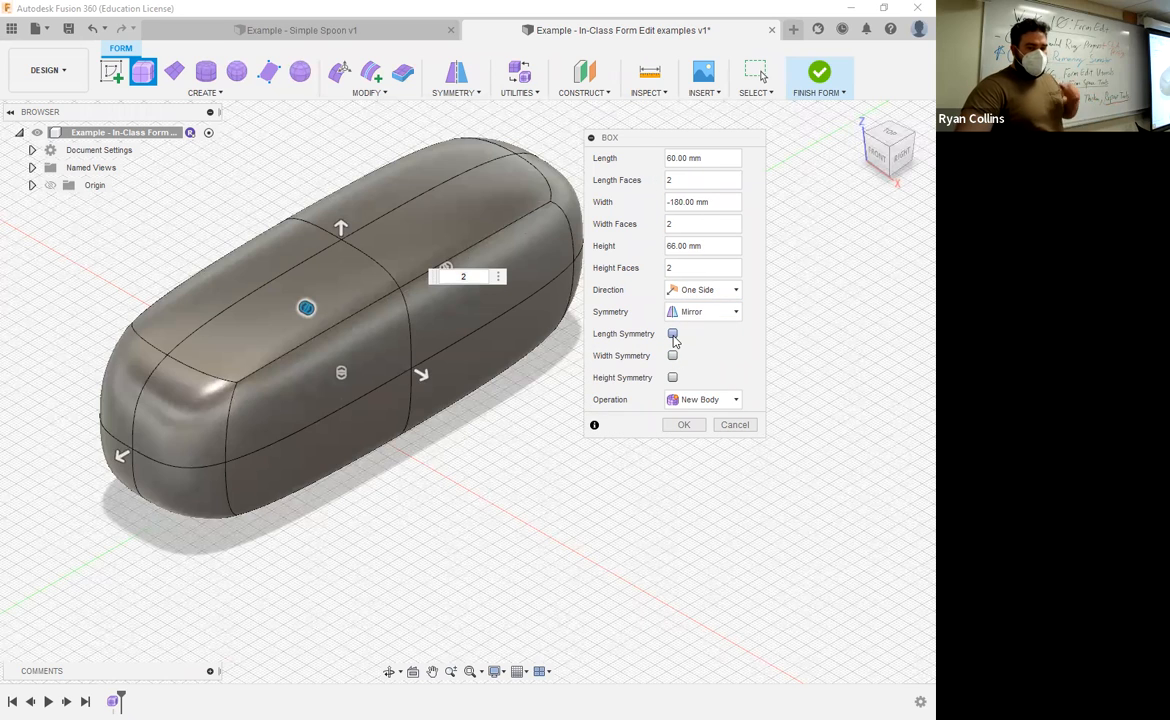
{"action": "left_click", "coordinate": [672, 335]}
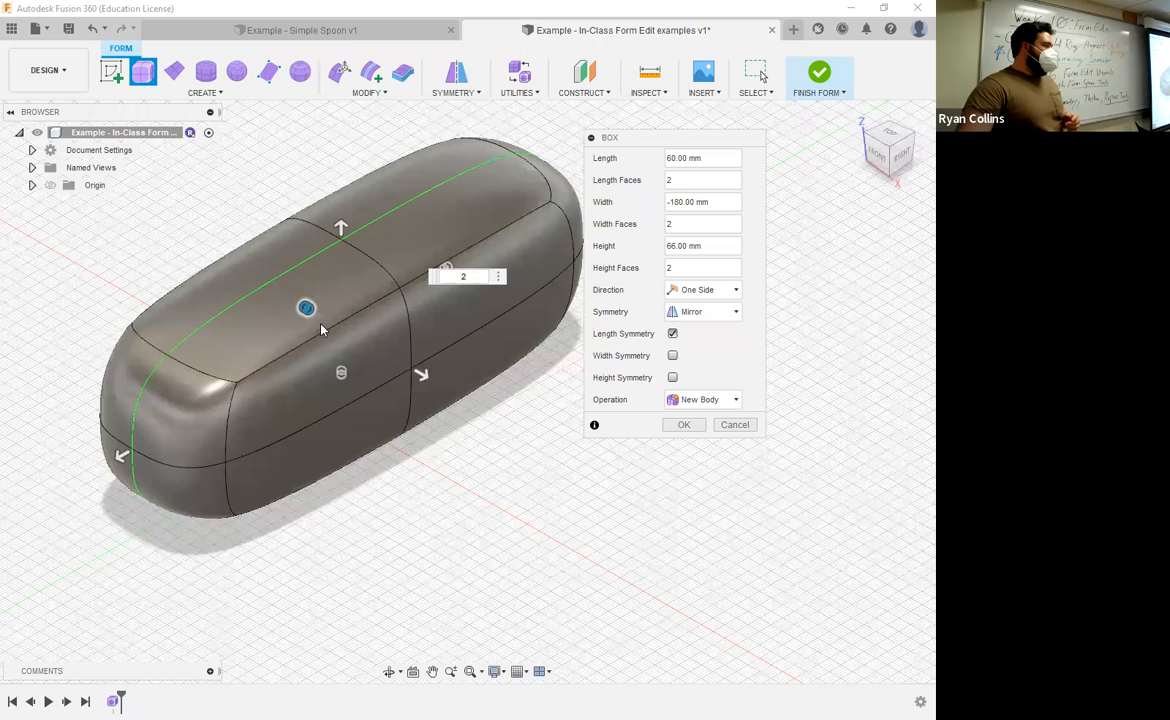
{"action": "left_click", "coordinate": [672, 354]}
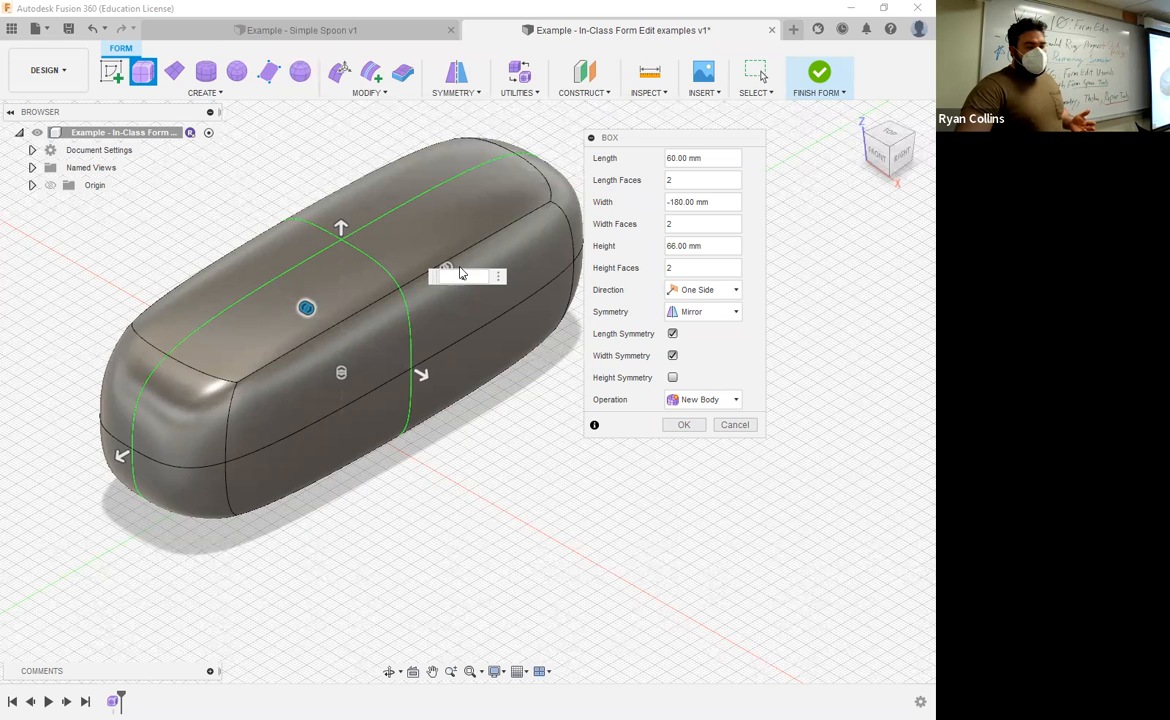
Enable the box's height symmetry, switch its symmetry to None, and create the box as a New Body
{"action": "left_click", "coordinate": [672, 377]}
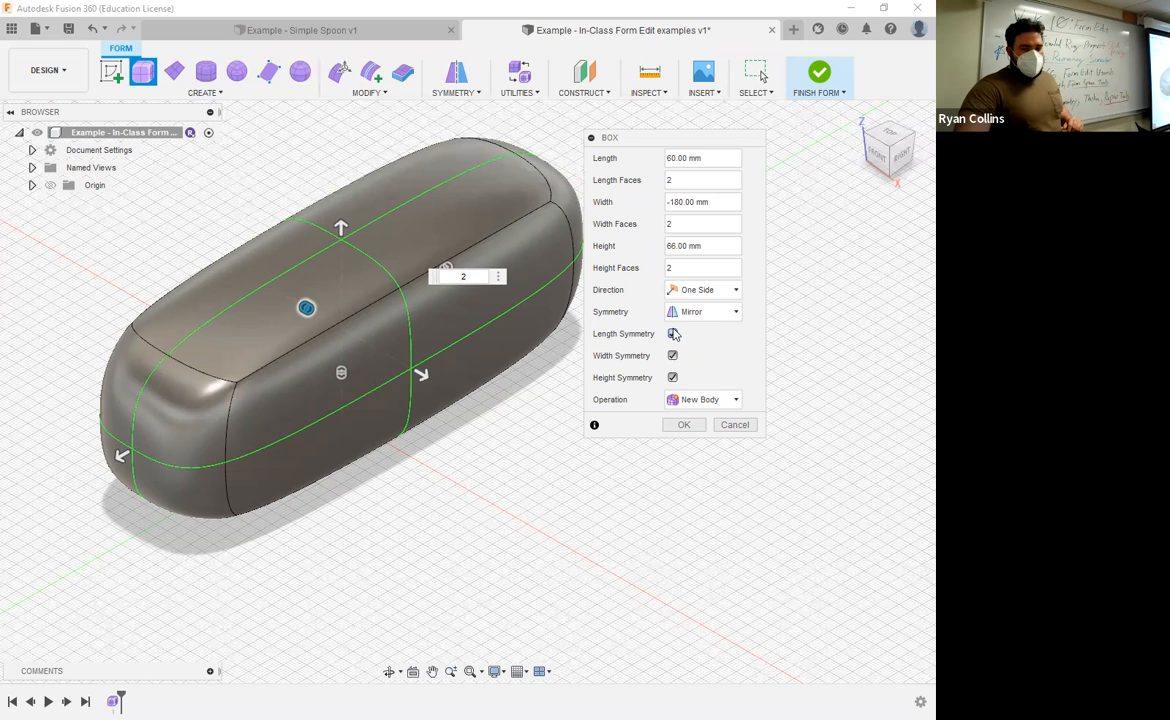
{"action": "left_click", "coordinate": [705, 316]}
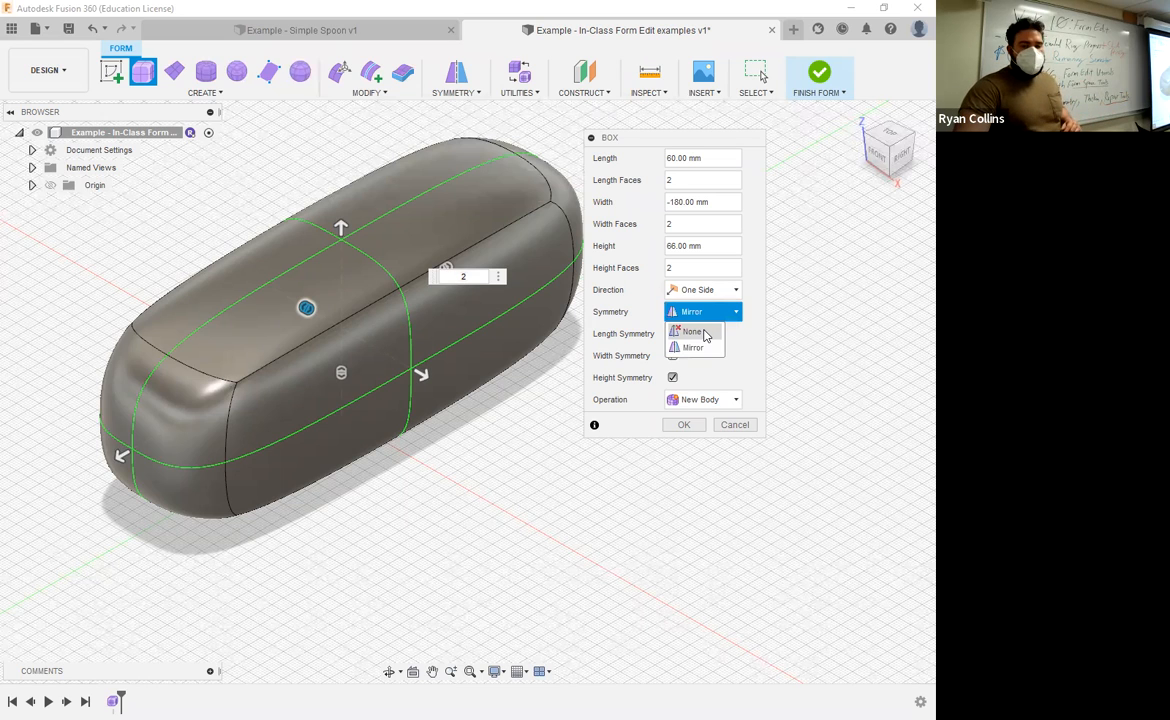
{"action": "left_click", "coordinate": [704, 332]}
{"action": "left_click", "coordinate": [695, 334]}
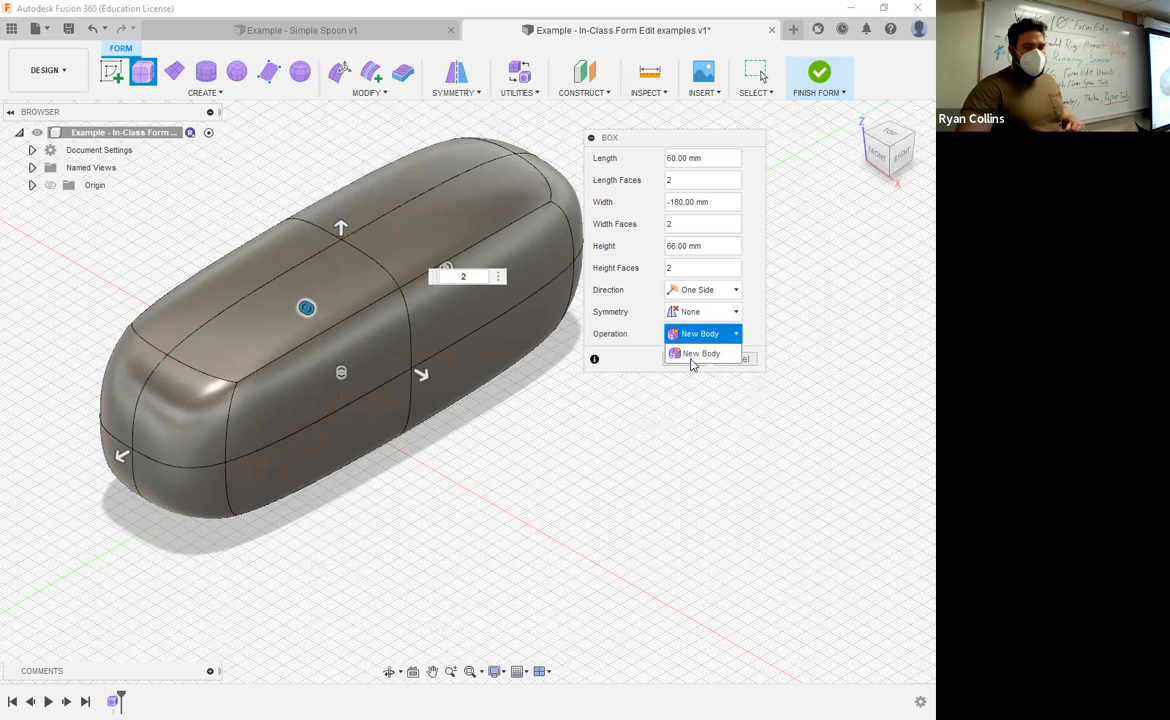
{"action": "left_click", "coordinate": [692, 356]}
{"action": "key", "text": "Return"}
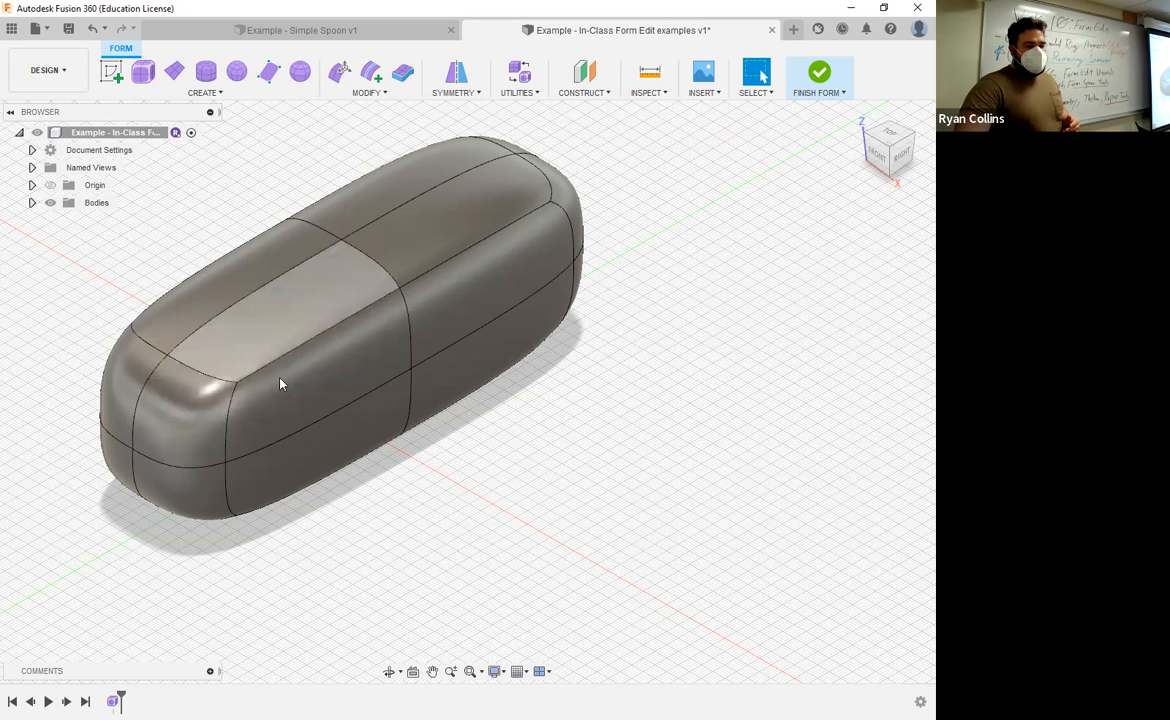
Select the individual top and side faces of the box in turn, ending with the rear top face on the right-hand side
{"action": "left_click", "coordinate": [207, 390]}
{"action": "left_click", "coordinate": [254, 354]}
{"action": "left_click", "coordinate": [325, 355]}
{"action": "left_click", "coordinate": [475, 311]}
{"action": "left_click", "coordinate": [430, 225]}
{"action": "left_click", "coordinate": [332, 213]}
{"action": "left_click", "coordinate": [272, 266]}
{"action": "left_click", "coordinate": [308, 296]}
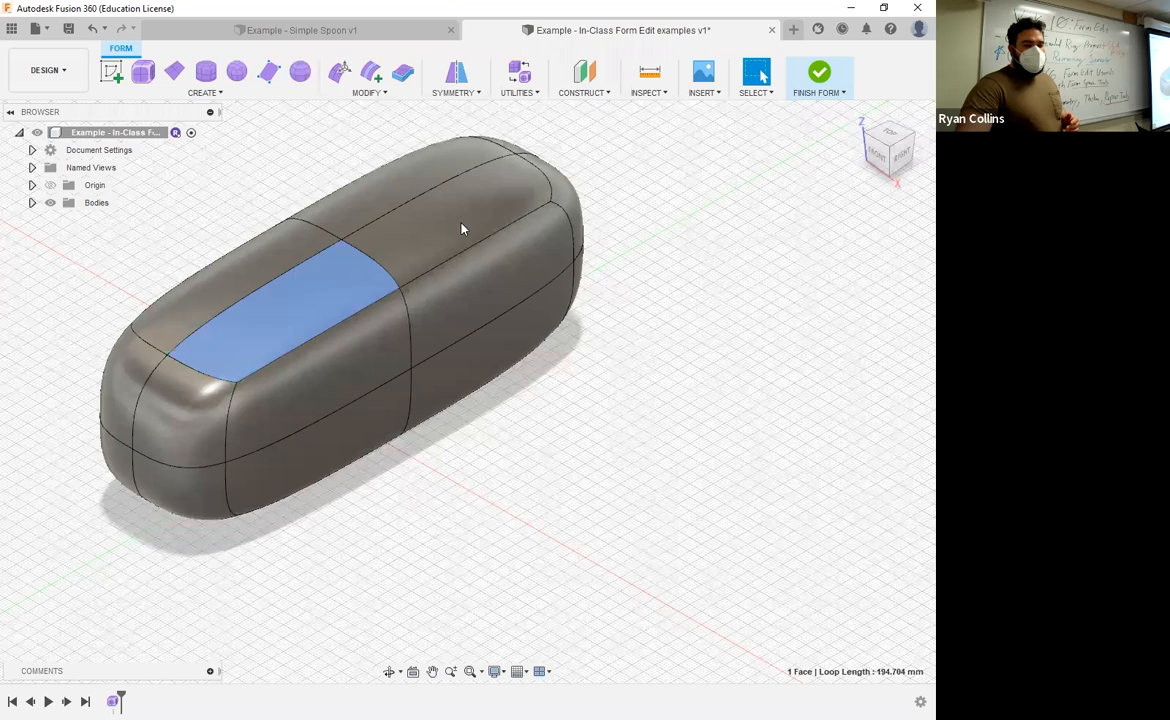
{"action": "left_click", "coordinate": [461, 229]}
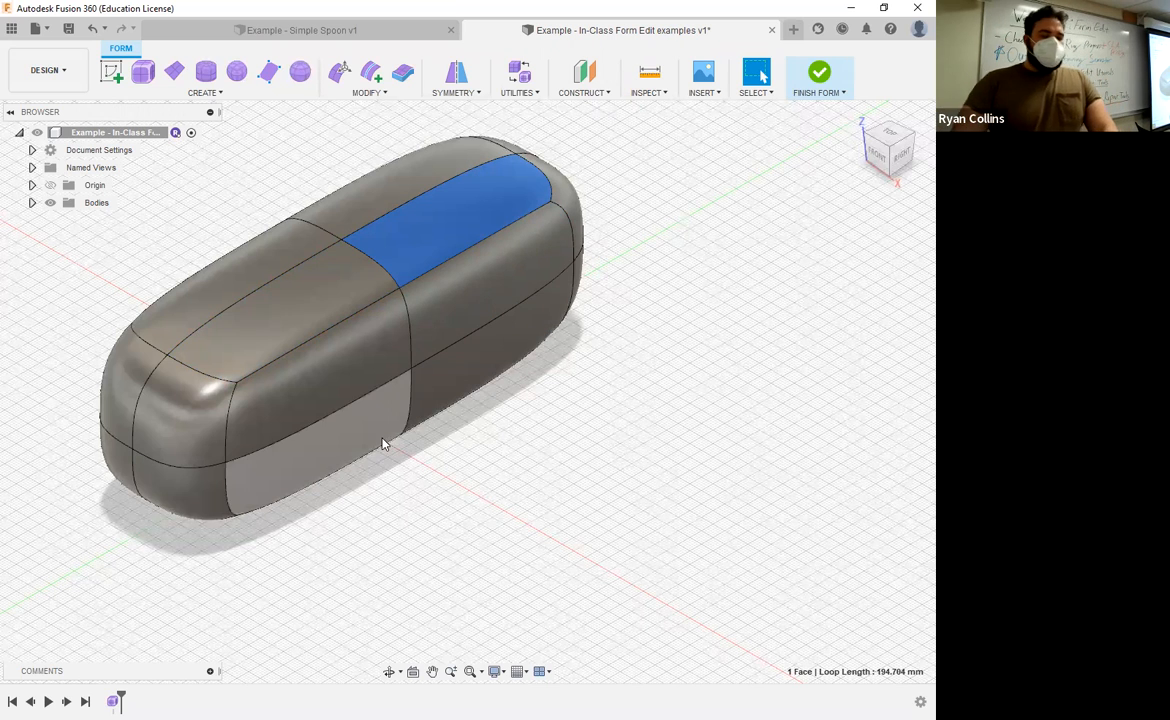
Preview Insert Edge on the box's middle cross edge and on its full loop in Simple mode at location 0.50, and cancel it
{"action": "middle_click_drag", "start_coordinate": [373, 446], "coordinate": [366, 410], "text": "shift"}
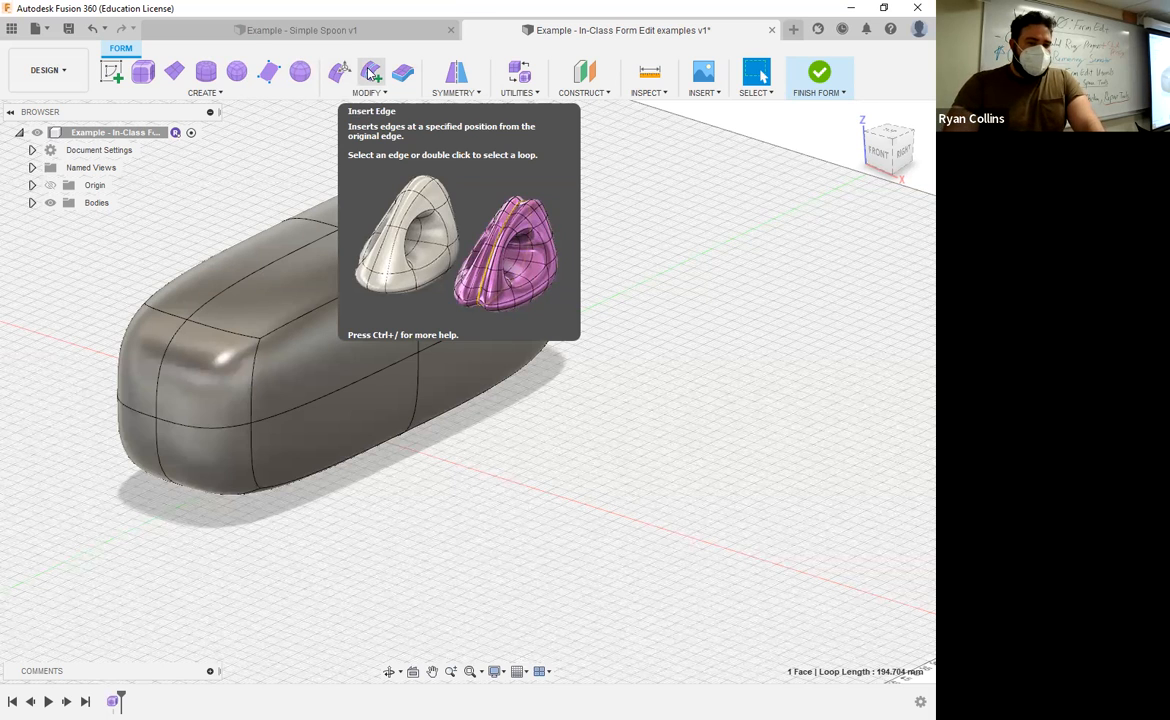
{"action": "left_click", "coordinate": [370, 72]}
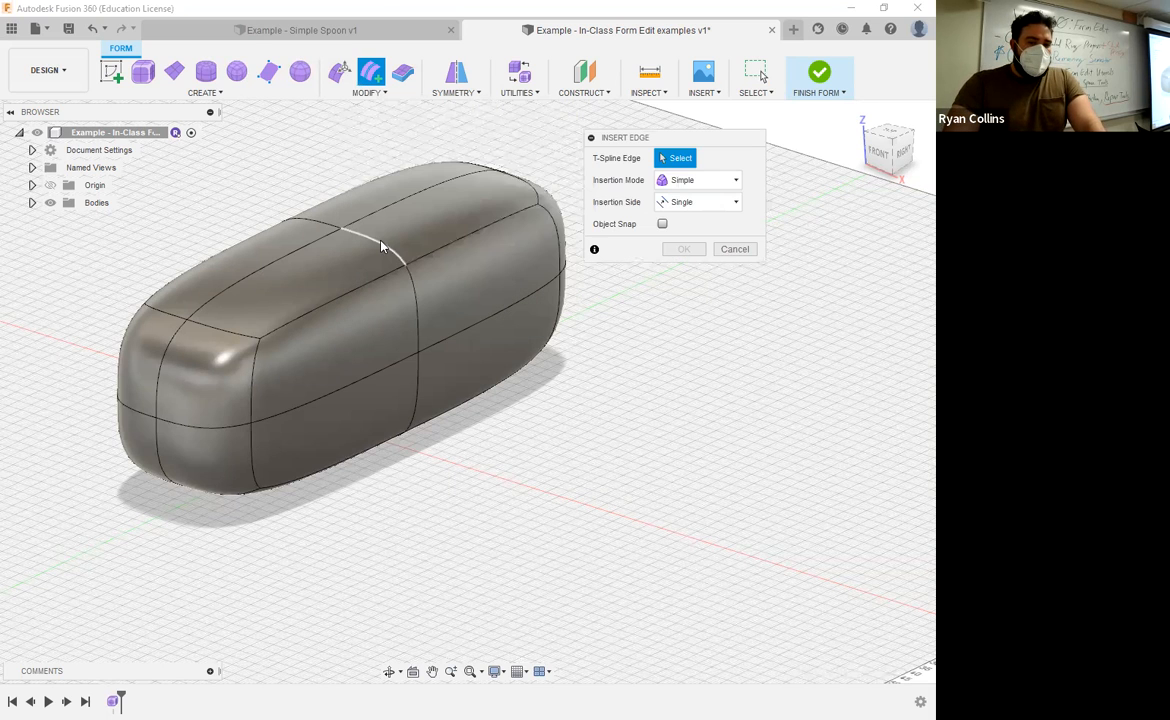
{"action": "left_click", "coordinate": [298, 296]}
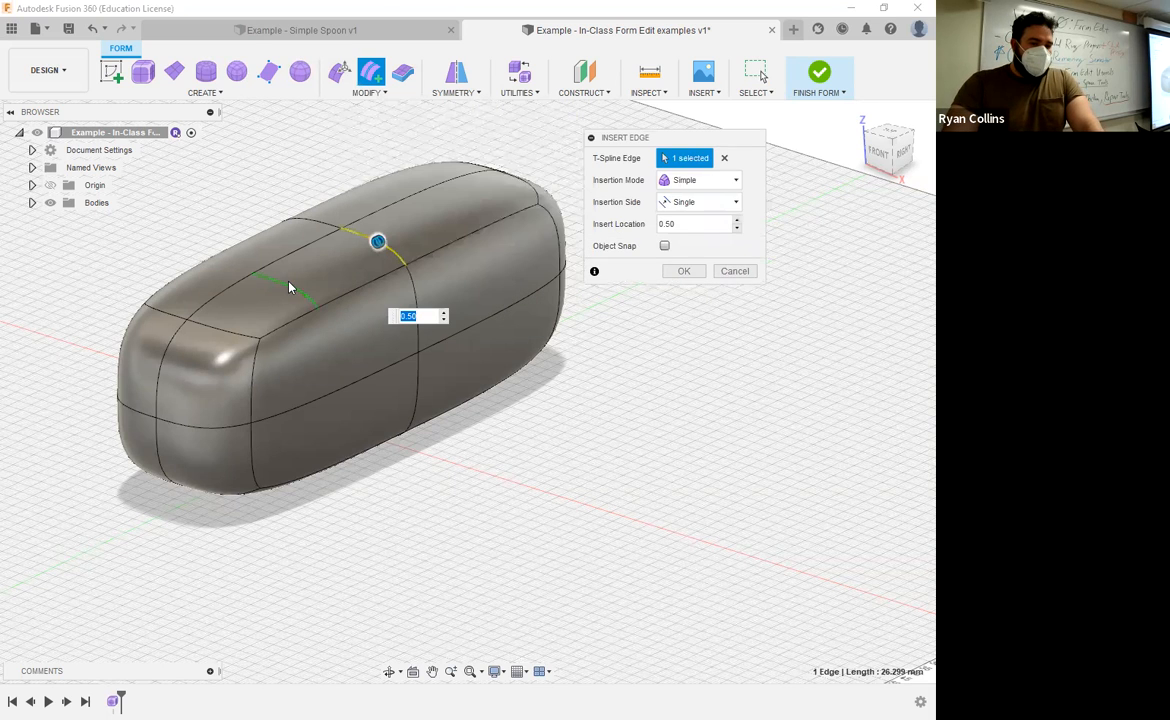
{"action": "double_click", "coordinate": [402, 260]}
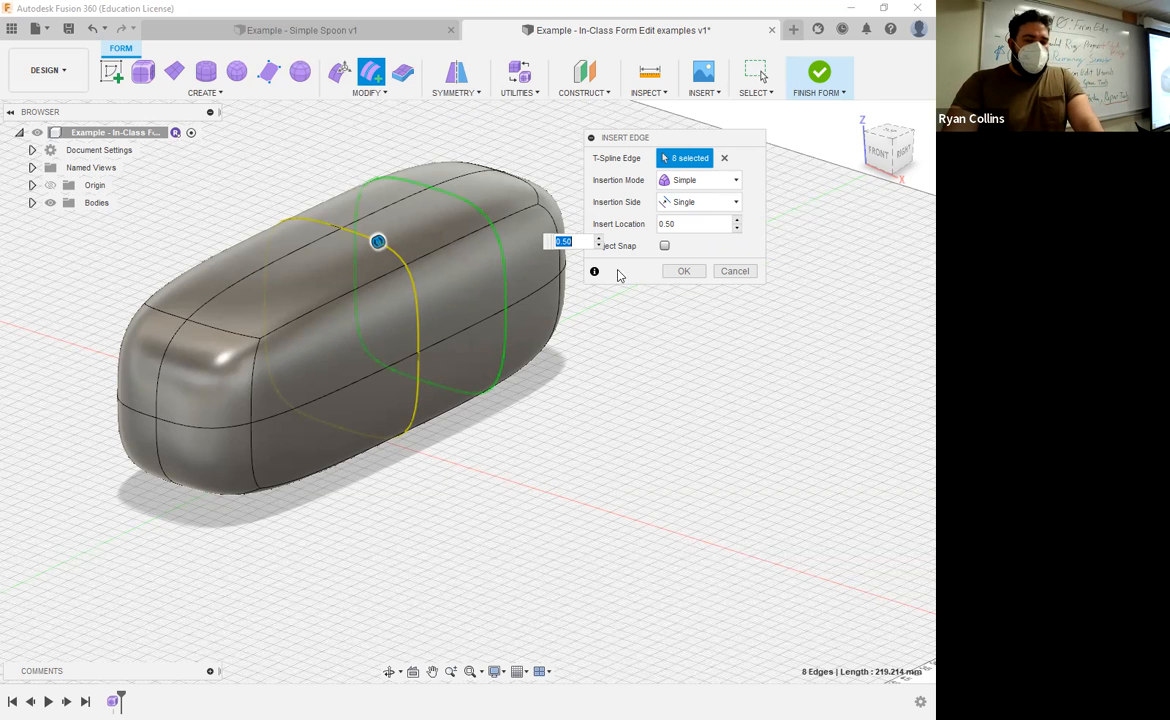
{"action": "left_click", "coordinate": [736, 271]}
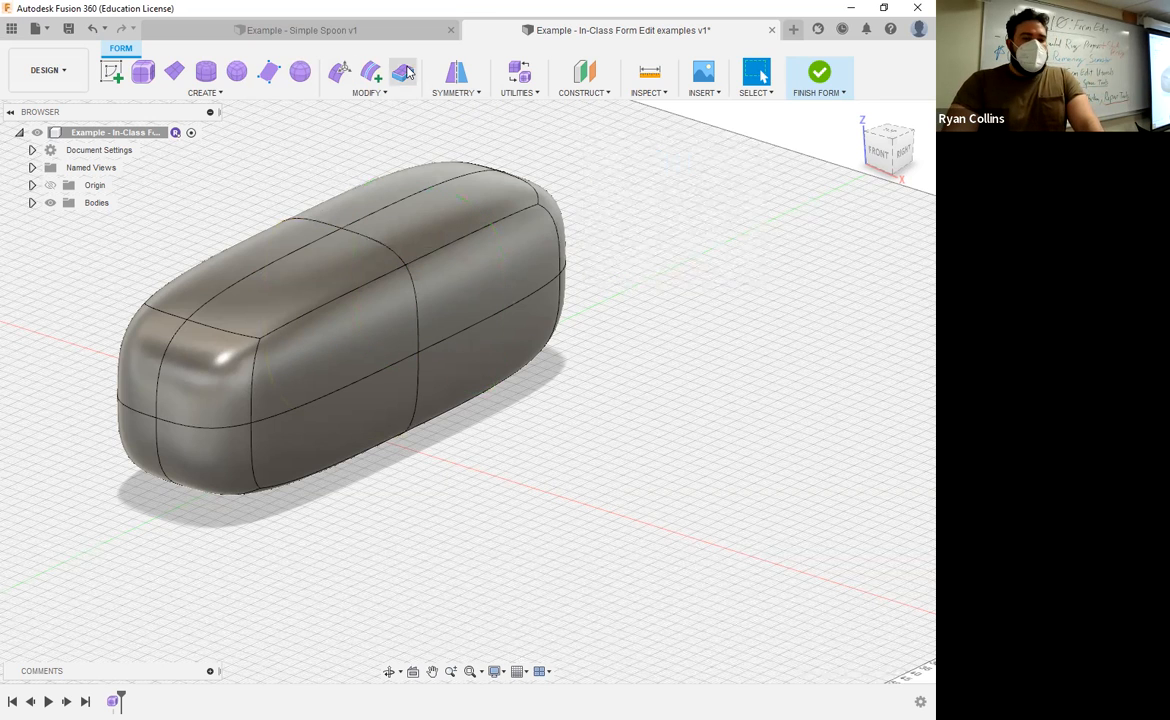
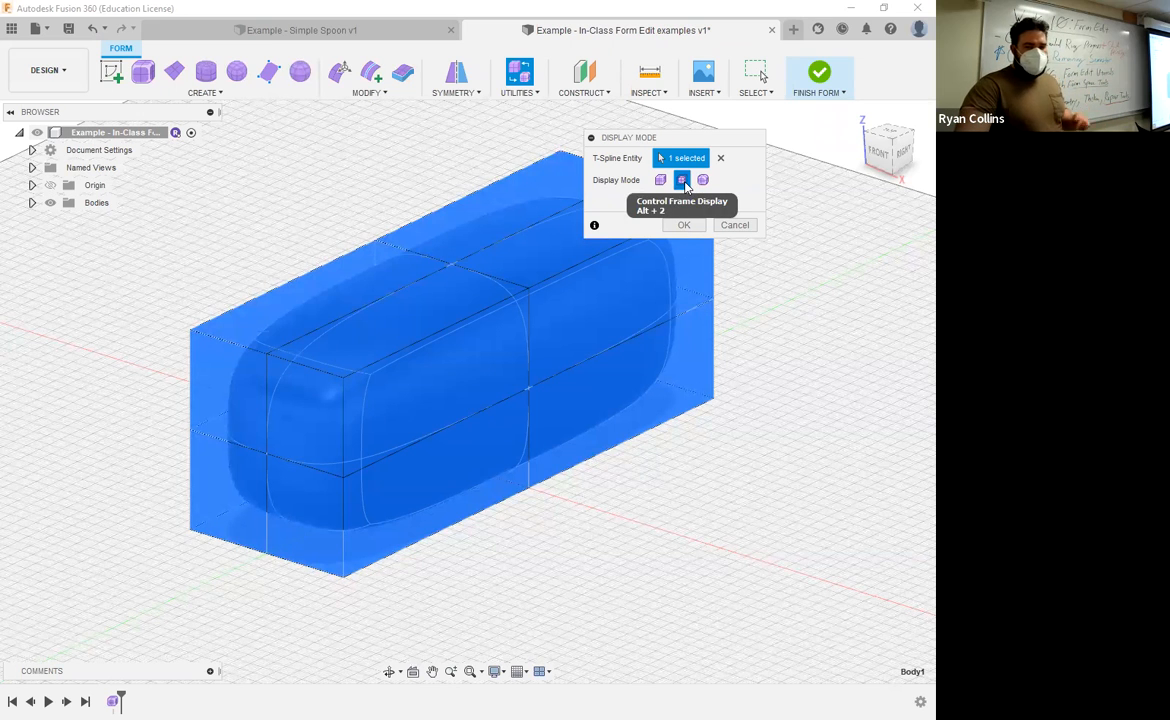
Apply Control Frame Display to the box body and clear the selection
{"action": "left_click", "coordinate": [684, 225]}
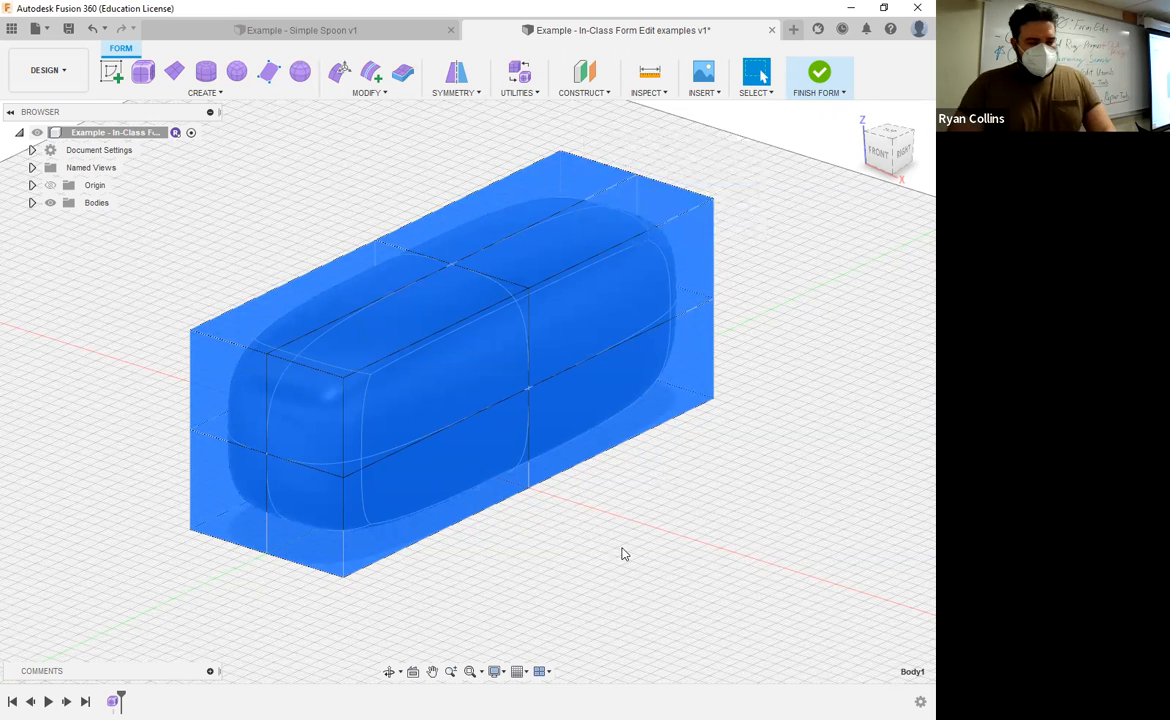
{"action": "middle_click_drag", "start_coordinate": [535, 507], "coordinate": [295, 580], "text": "shift"}
{"action": "left_click", "coordinate": [295, 561]}
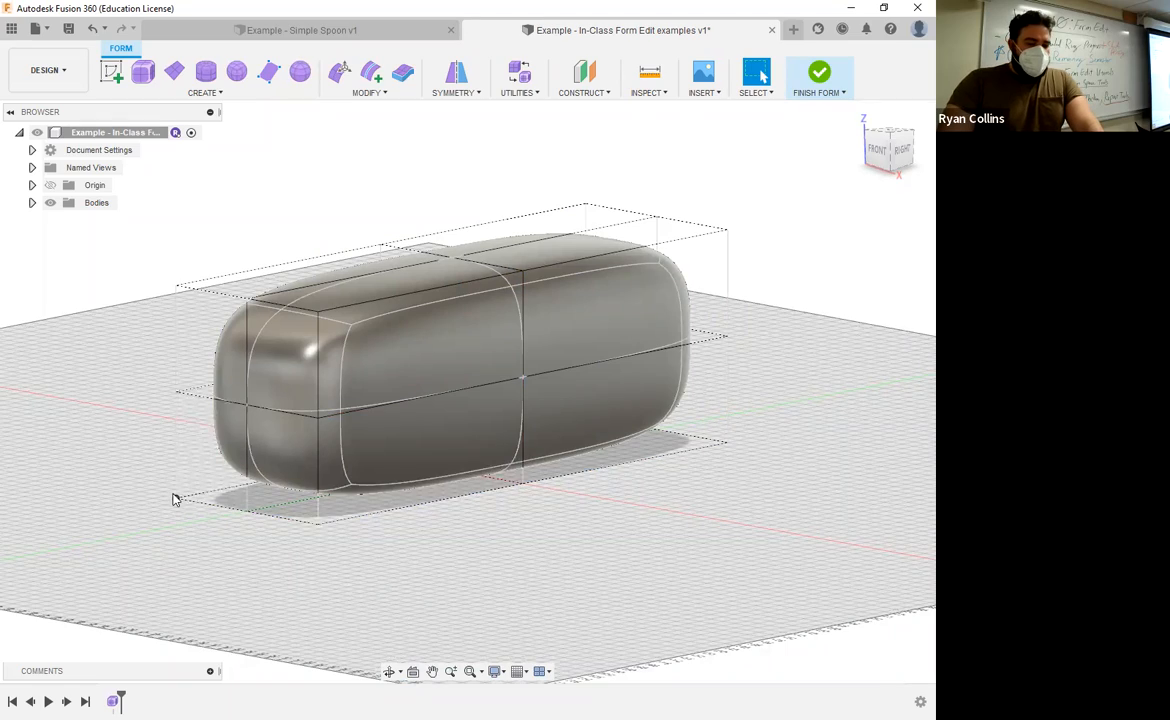
Examine the control frame's lower front corner against the rounded body, selecting the adjacent lower side face and the lower front face
{"action": "middle_click_drag", "start_coordinate": [205, 528], "coordinate": [425, 524], "text": "shift"}
{"action": "scroll", "coordinate": [427, 556], "scroll_direction": "up", "scroll_amount": 3}
{"action": "middle_click_drag", "start_coordinate": [527, 538], "coordinate": [373, 536]}
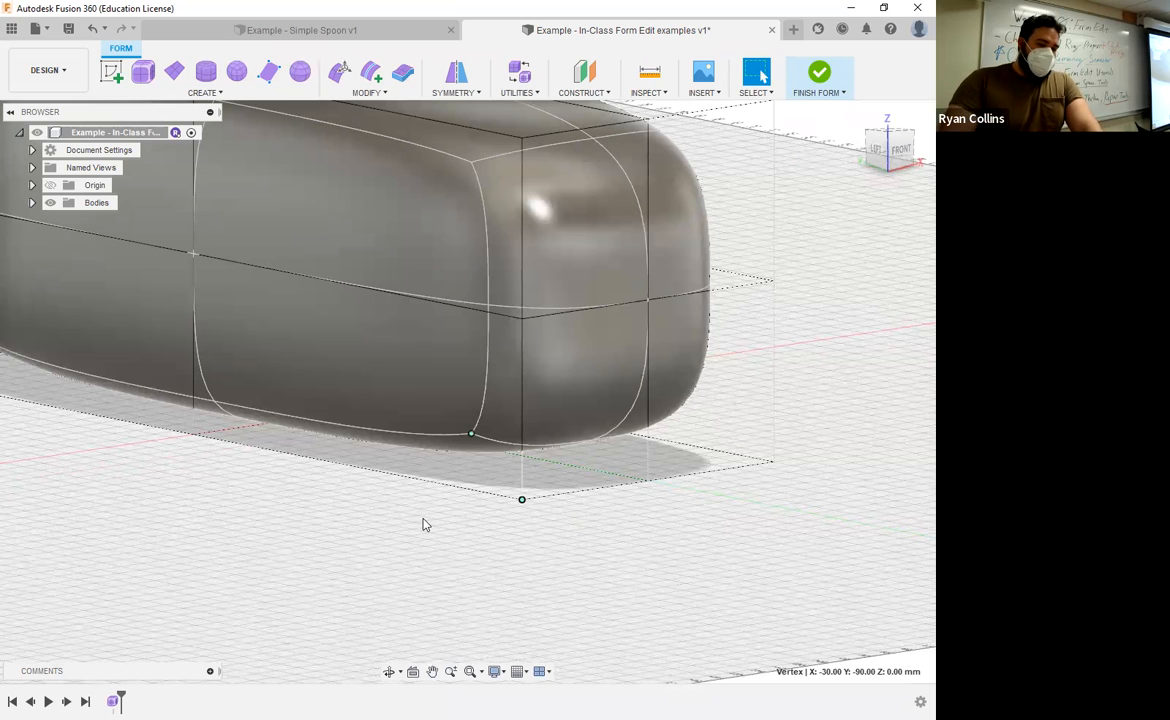
{"action": "left_click", "coordinate": [473, 434]}
{"action": "middle_click_drag", "start_coordinate": [535, 541], "coordinate": [541, 453], "text": "shift"}
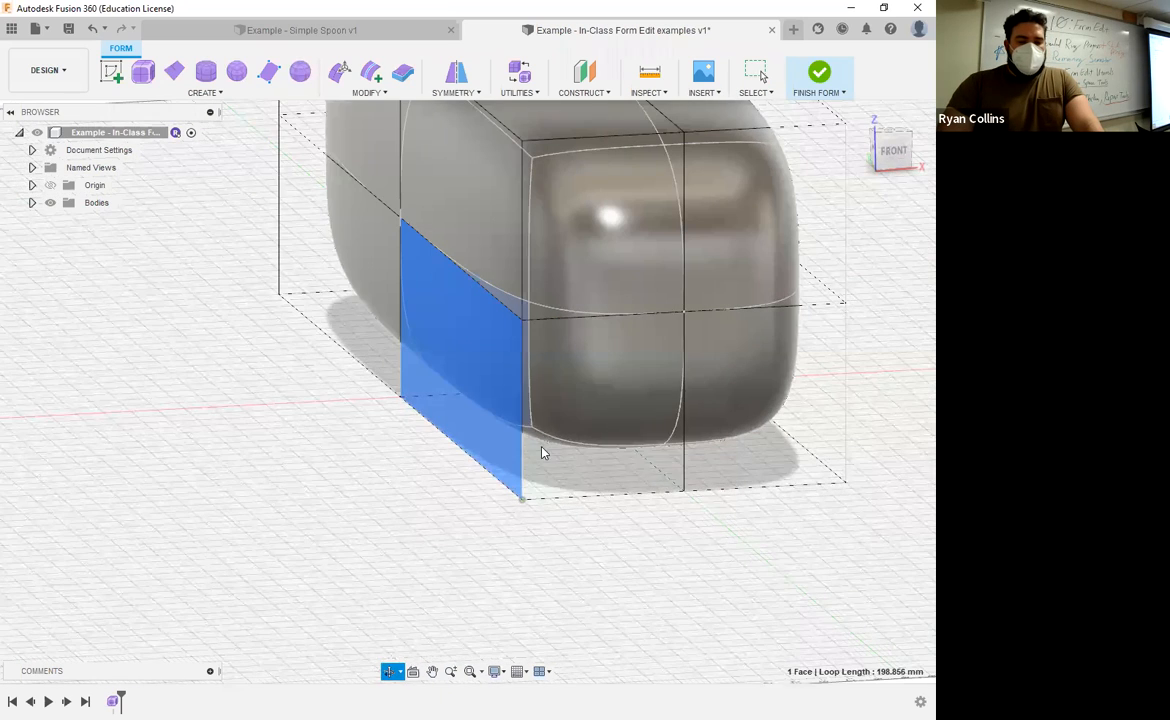
{"action": "left_click", "coordinate": [405, 509]}
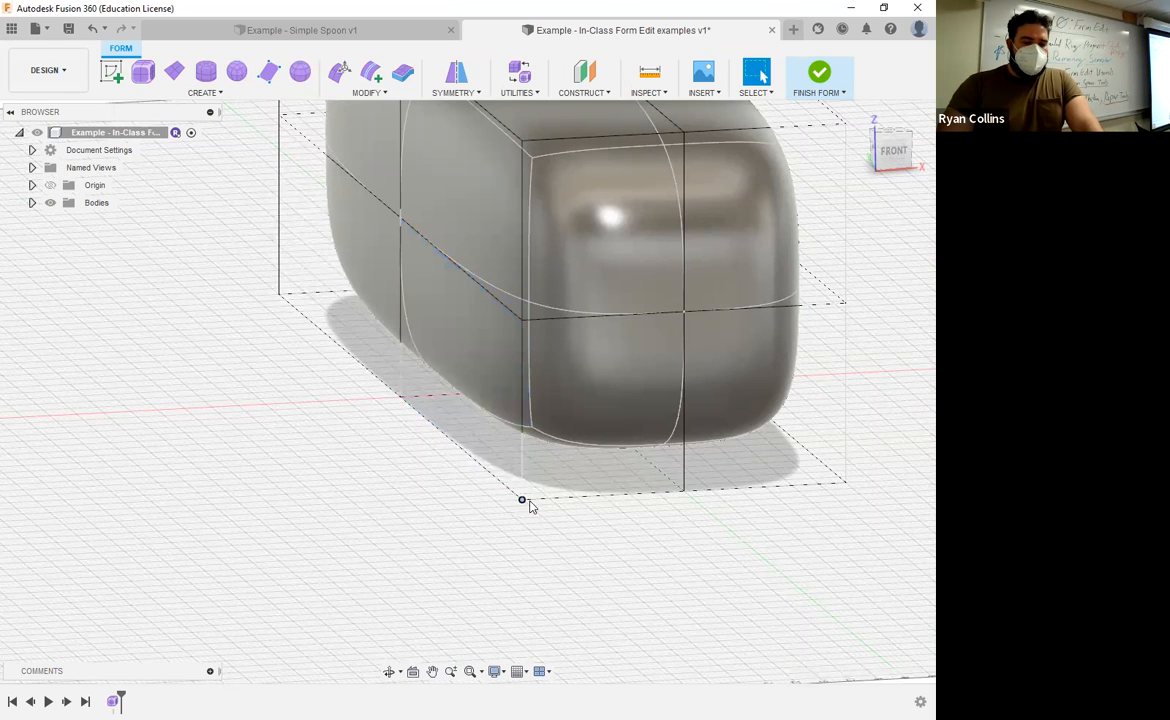
{"action": "left_click", "coordinate": [569, 449]}
{"action": "middle_click_drag", "start_coordinate": [536, 553], "coordinate": [519, 518], "text": "shift"}
{"action": "scroll", "coordinate": [560, 514], "scroll_direction": "down", "scroll_amount": 5}
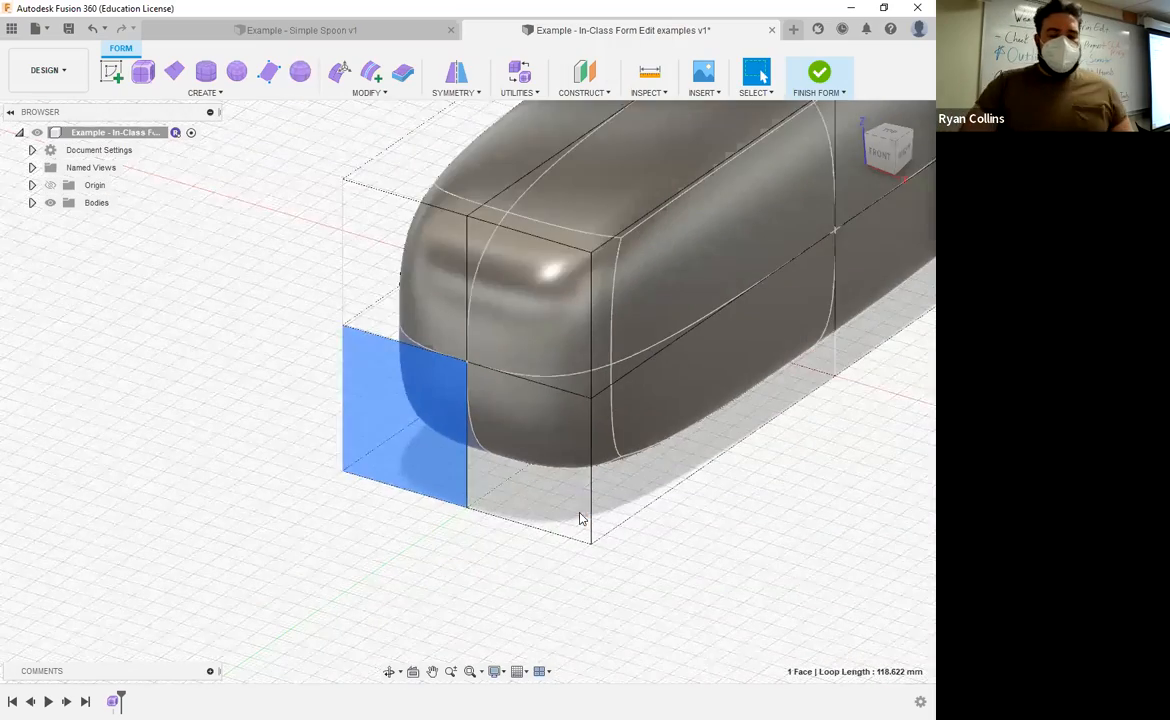
{"action": "middle_click_drag", "start_coordinate": [660, 547], "coordinate": [617, 560], "text": "shift"}
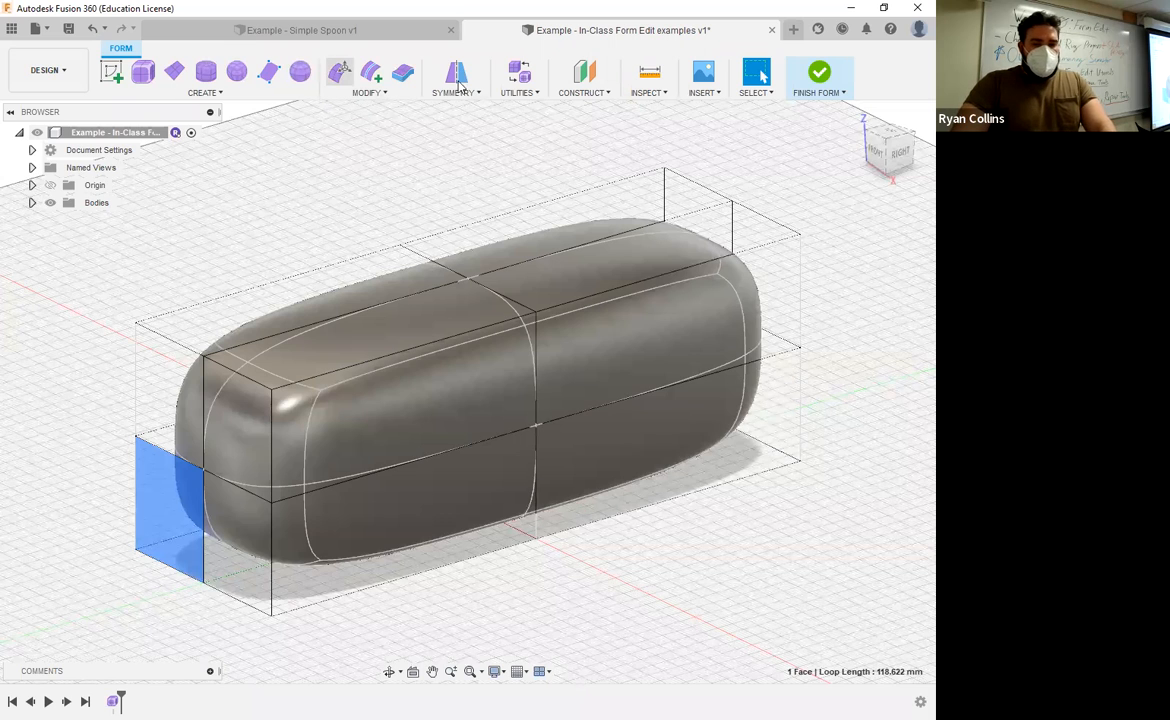
With Edit Form, scale the upper front face beside the right side to about 2.95 times its width and 3.38 times its height
{"action": "left_click", "coordinate": [340, 78]}
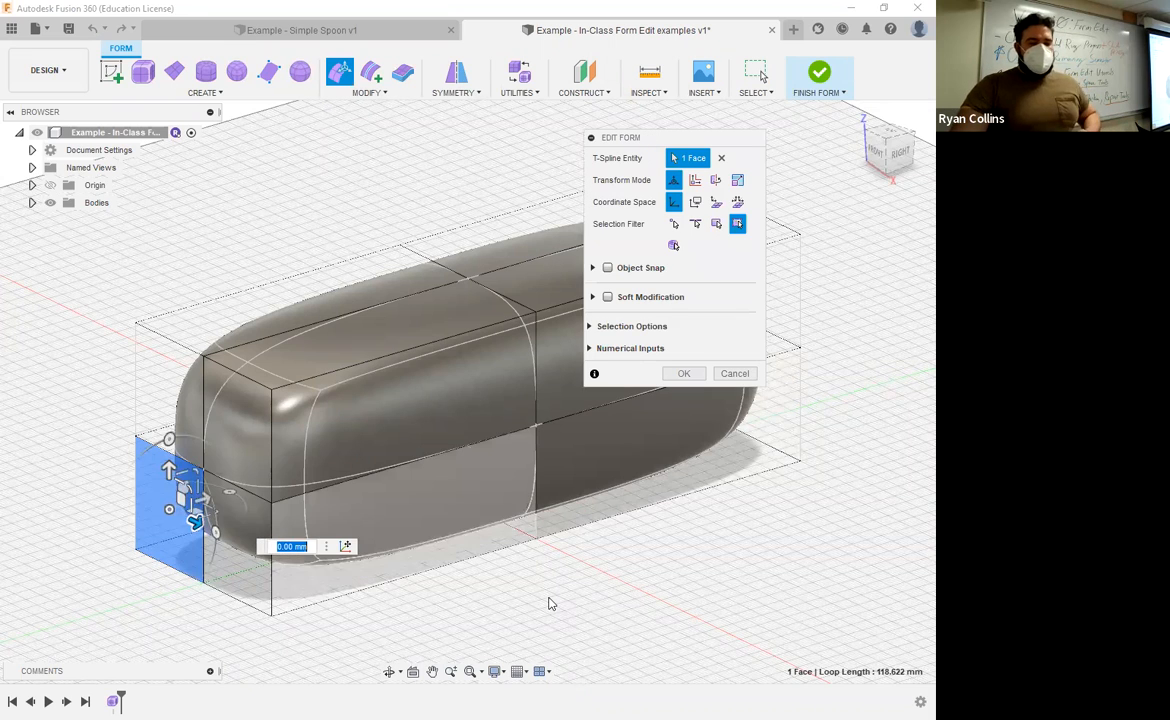
{"action": "left_click", "coordinate": [548, 160]}
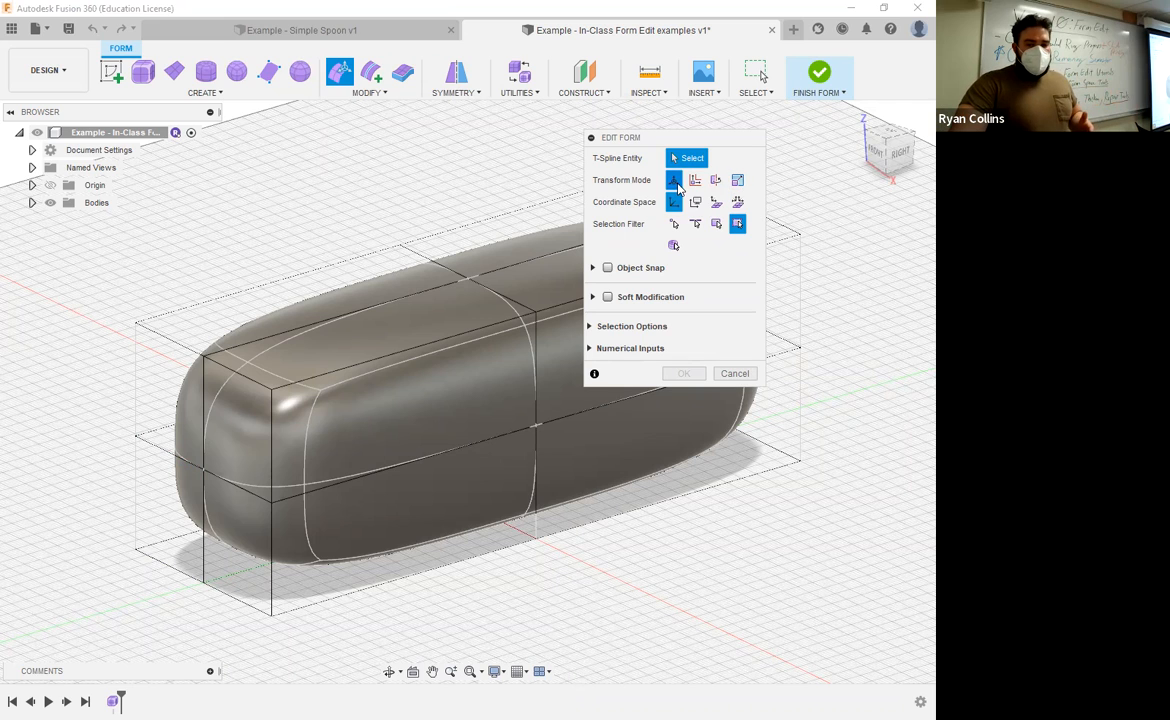
{"action": "left_click", "coordinate": [240, 418]}
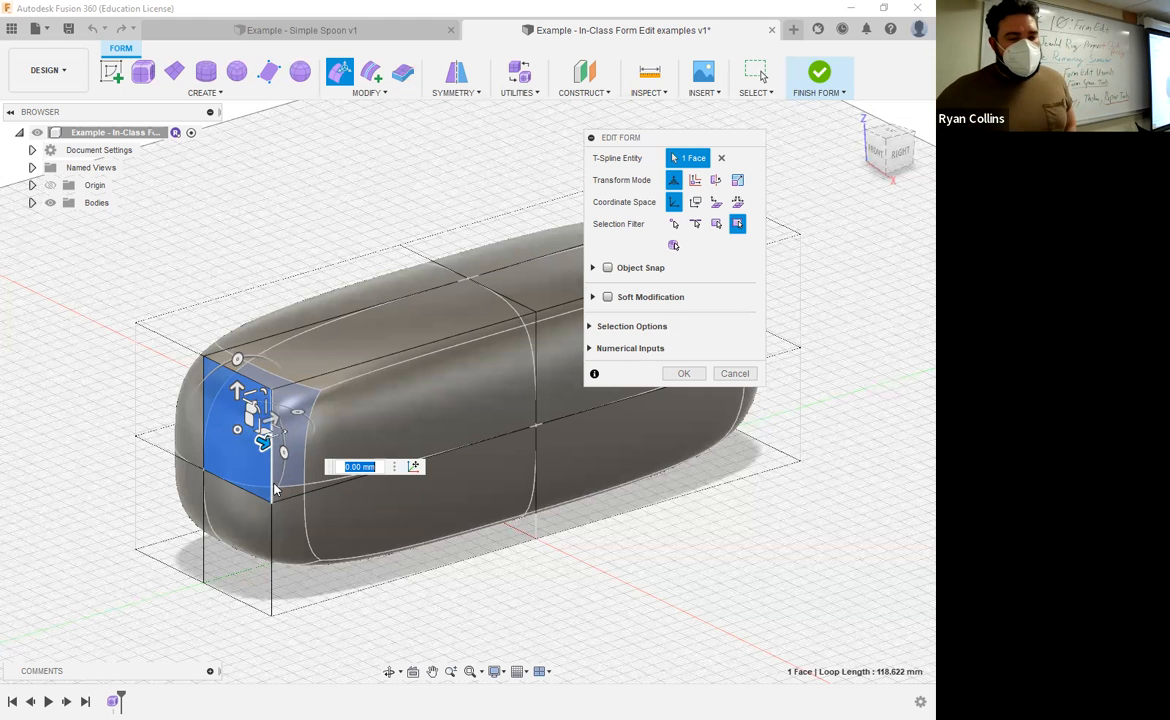
{"action": "scroll", "coordinate": [268, 475], "scroll_direction": "up", "scroll_amount": 5}
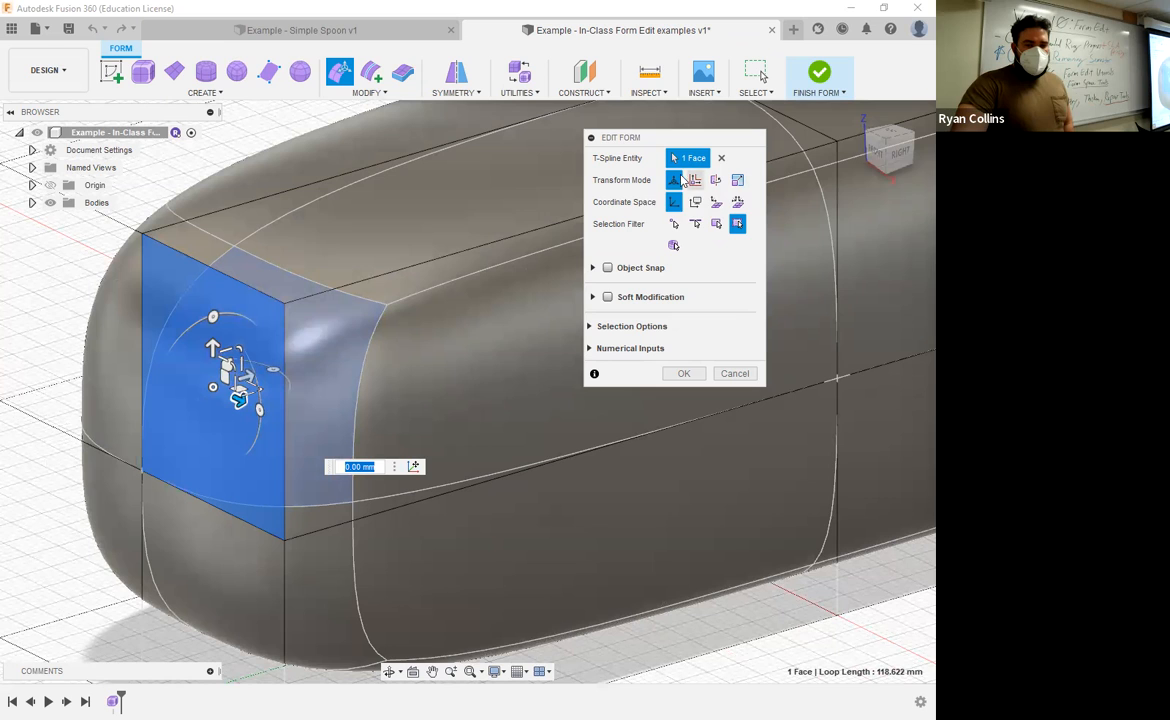
{"action": "left_click", "coordinate": [738, 181]}
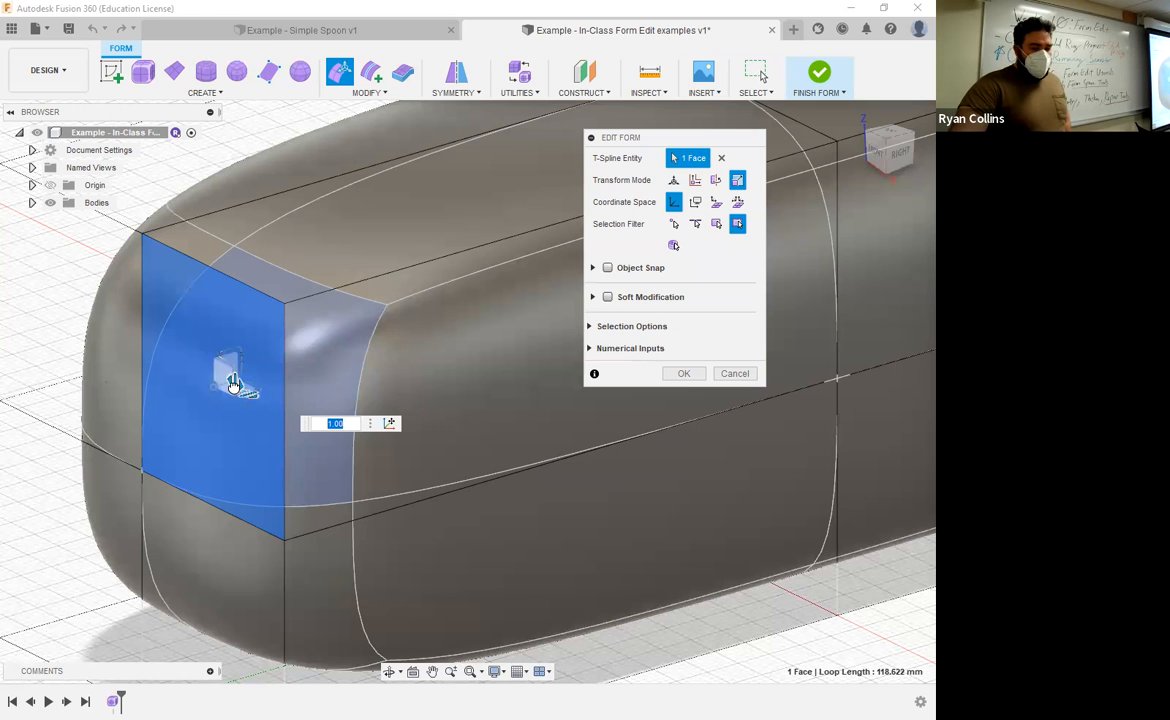
{"action": "mouse_move", "coordinate": [232, 385]}
{"action": "left_mouse_down"}
{"action": "mouse_move", "coordinate": [336, 413]}
{"action": "mouse_move", "coordinate": [175, 386]}
{"action": "mouse_move", "coordinate": [219, 390]}
{"action": "mouse_move", "coordinate": [223, 370]}
{"action": "left_mouse_up"}
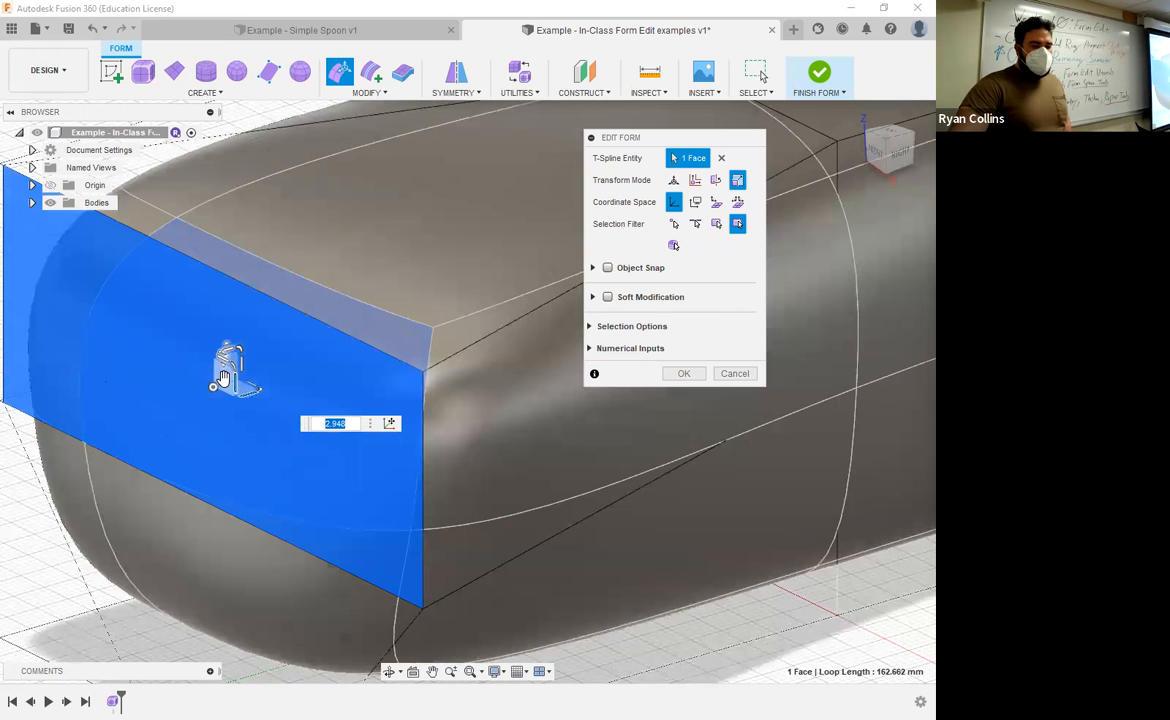
{"action": "type", "text": "3.258"}
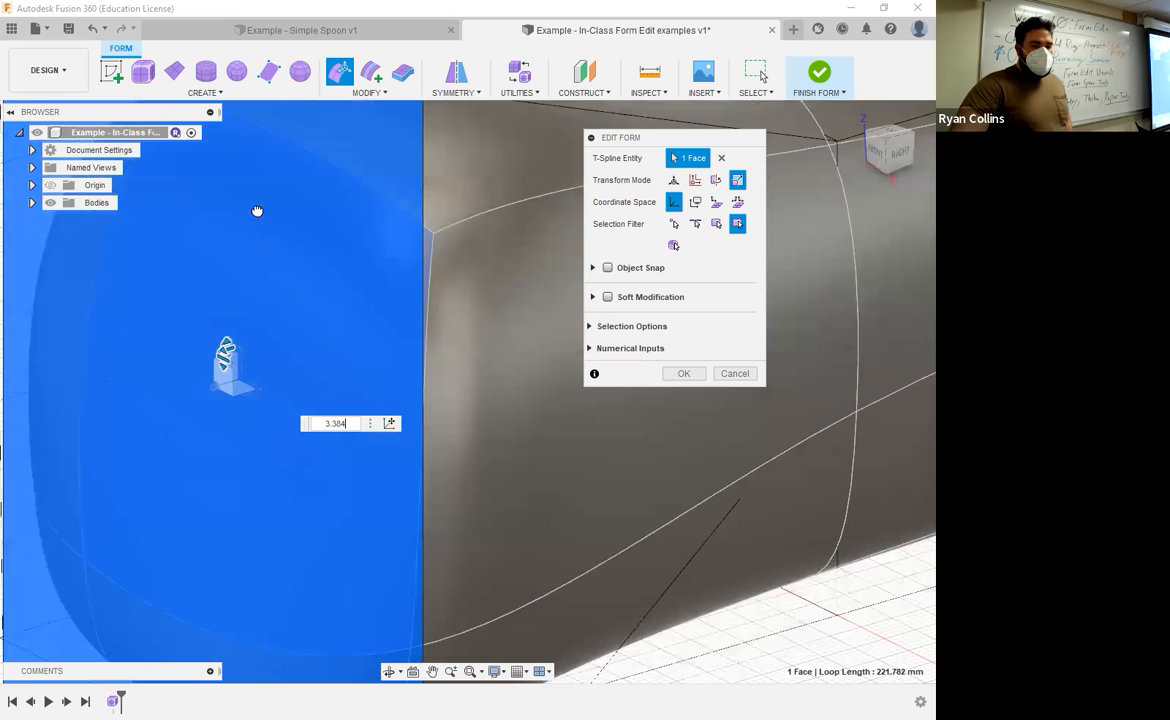
Rescale the upper front face smaller in height and width, and resize it uniformly by a factor of about 1.43
{"action": "left_click_drag", "start_coordinate": [261, 398], "coordinate": [243, 381]}
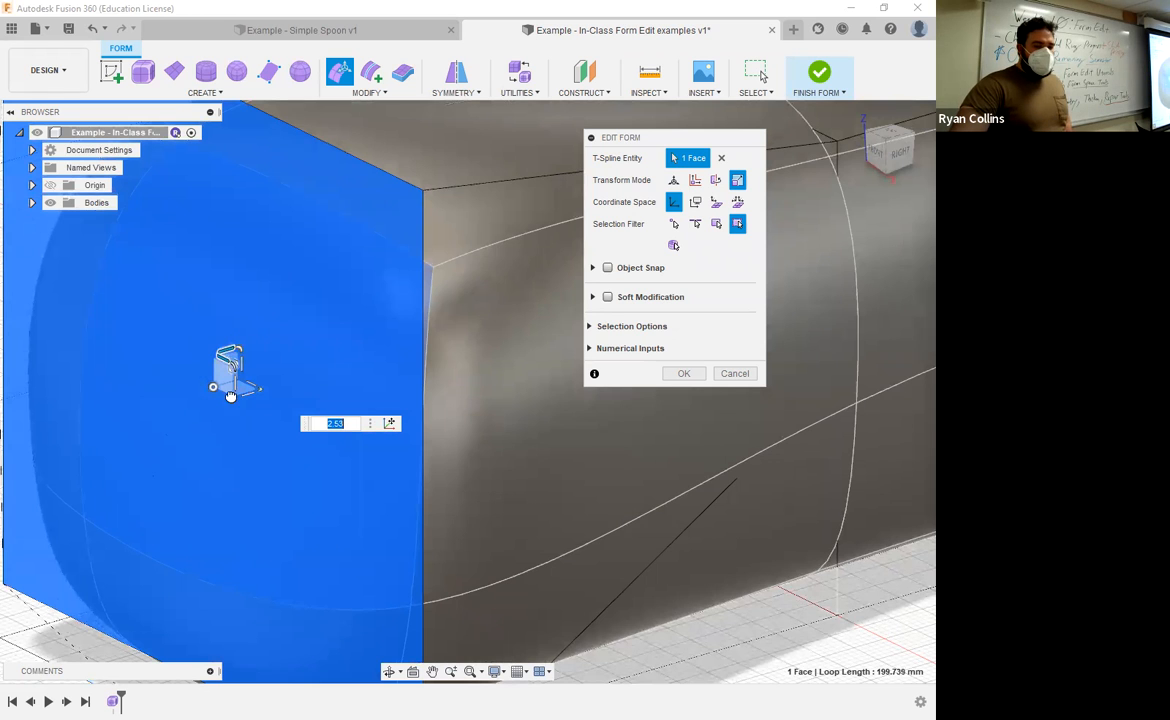
{"action": "type", "text": "2.071"}
{"action": "left_click_drag", "start_coordinate": [279, 368], "coordinate": [198, 418]}
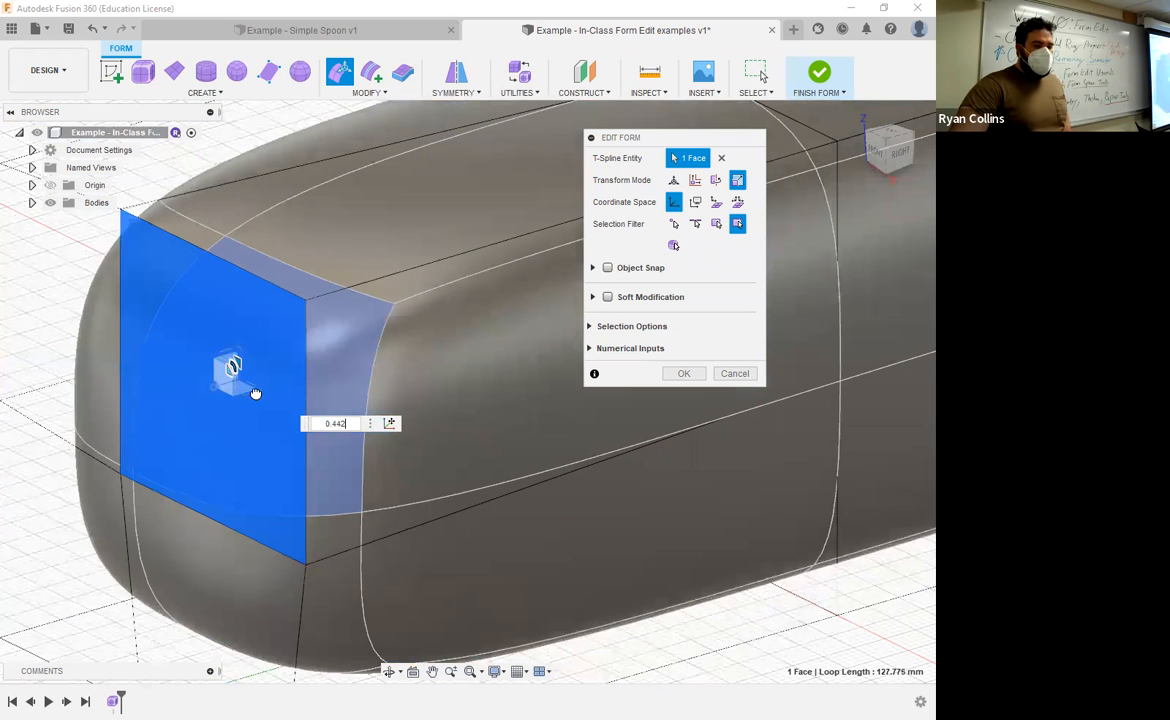
{"action": "left_click_drag", "start_coordinate": [305, 358], "coordinate": [210, 406]}
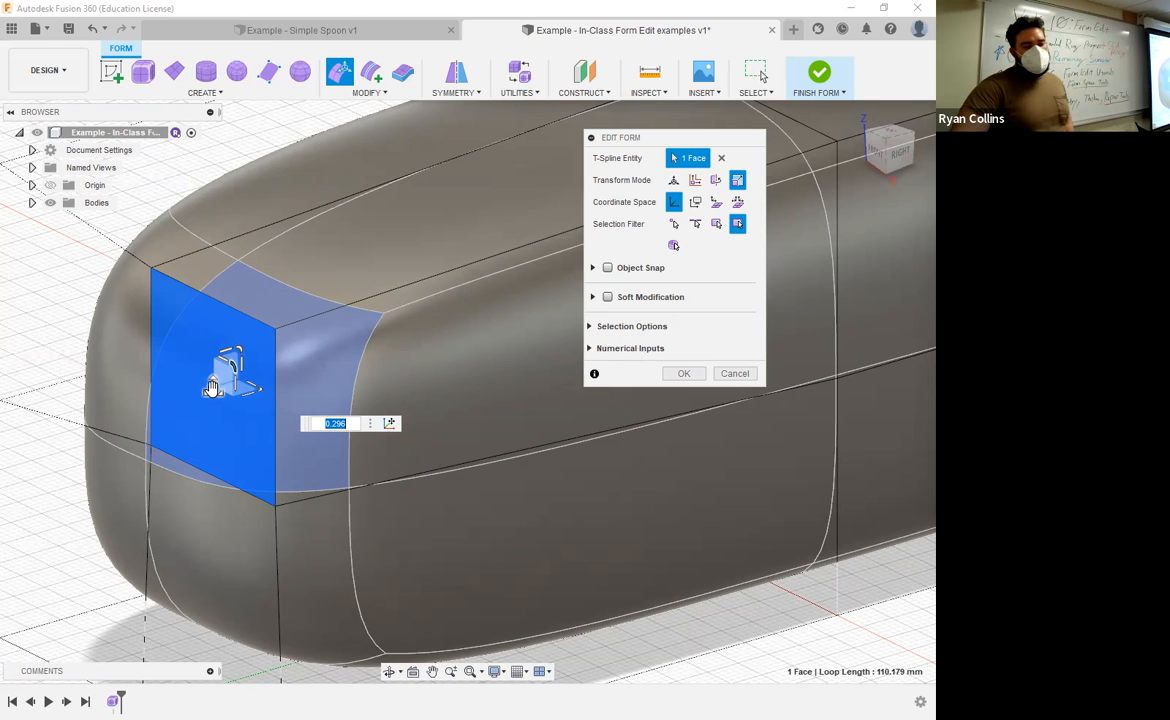
{"action": "left_click_drag", "start_coordinate": [213, 388], "coordinate": [365, 365]}
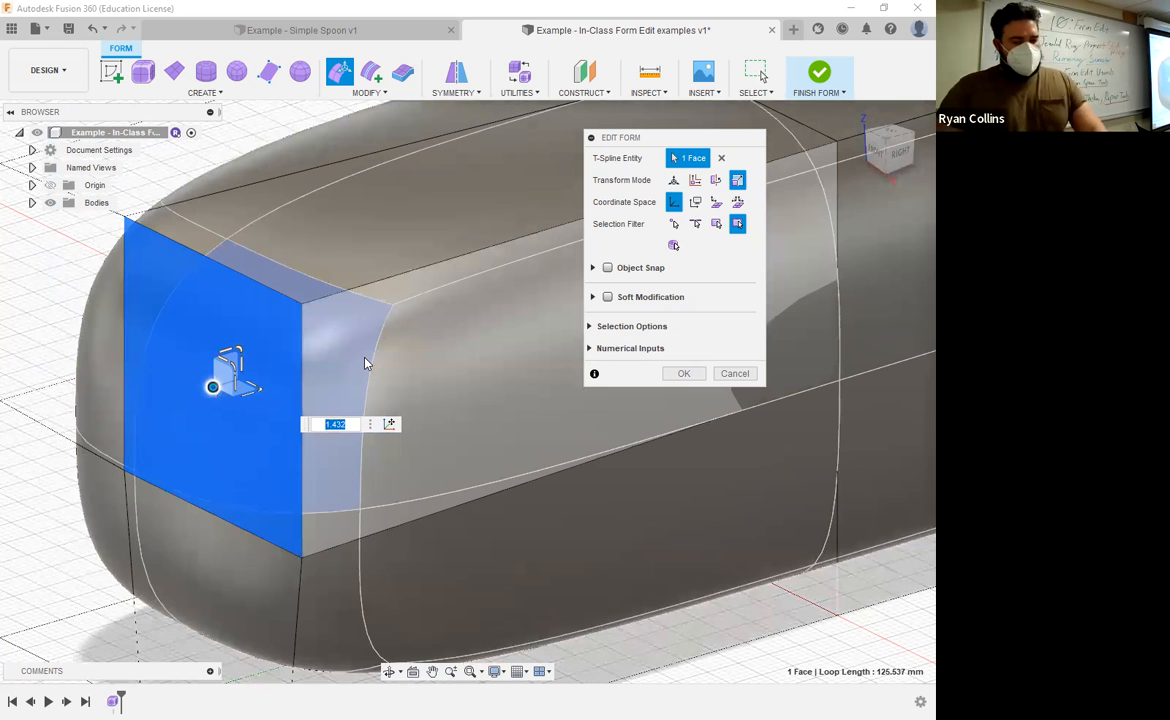
Add the adjoining top and side faces to the selection, scale all three uniformly by about 0.43, and undo that scaling
{"action": "left_click", "coordinate": [340, 260], "text": "shift"}
{"action": "left_click", "coordinate": [464, 335], "text": "shift"}
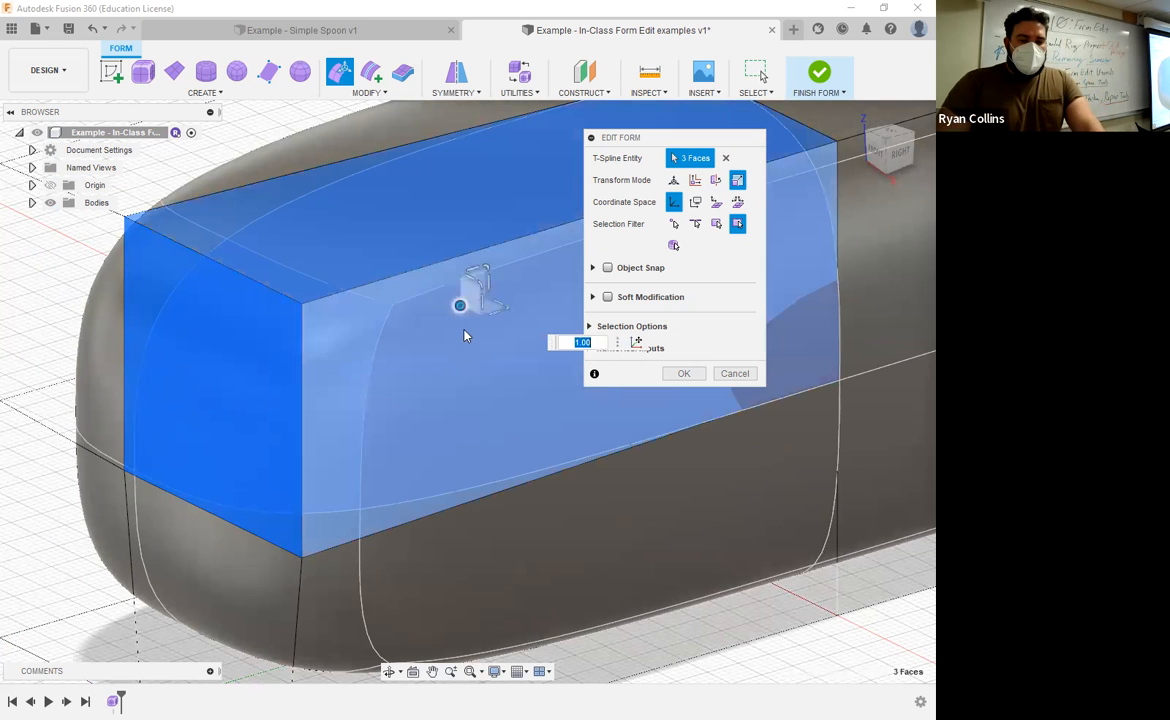
{"action": "left_click_drag", "start_coordinate": [458, 310], "coordinate": [430, 351]}
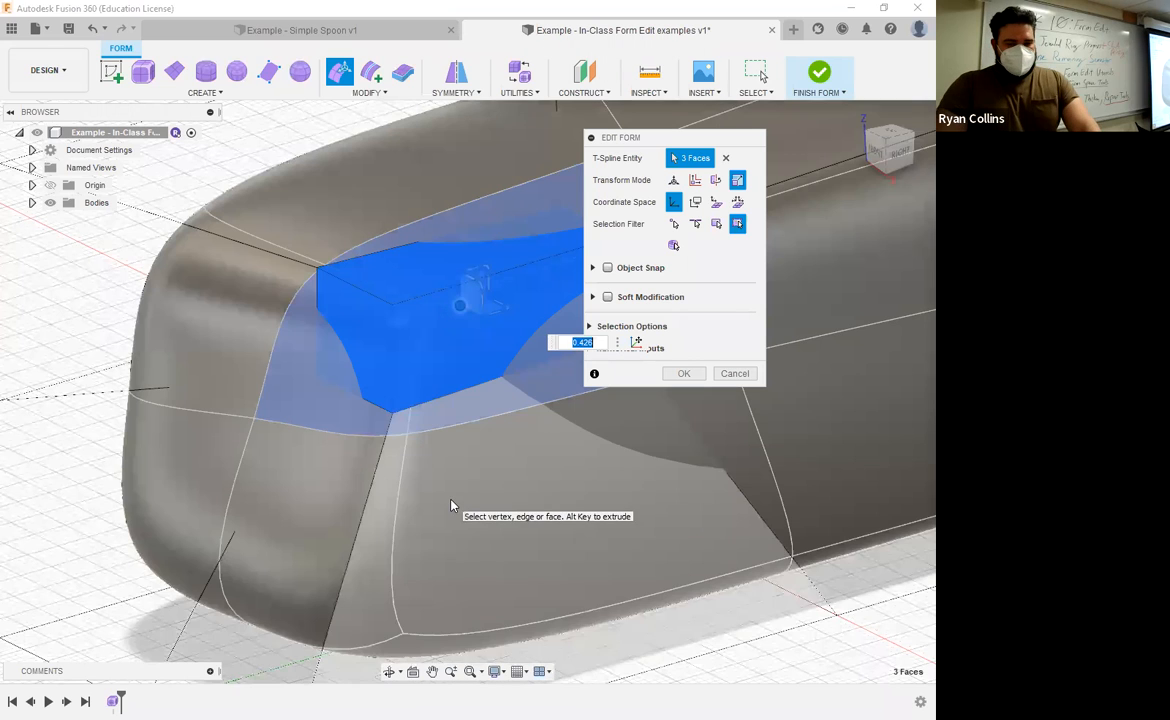
{"action": "scroll", "coordinate": [450, 505], "scroll_direction": "up", "scroll_amount": 4}
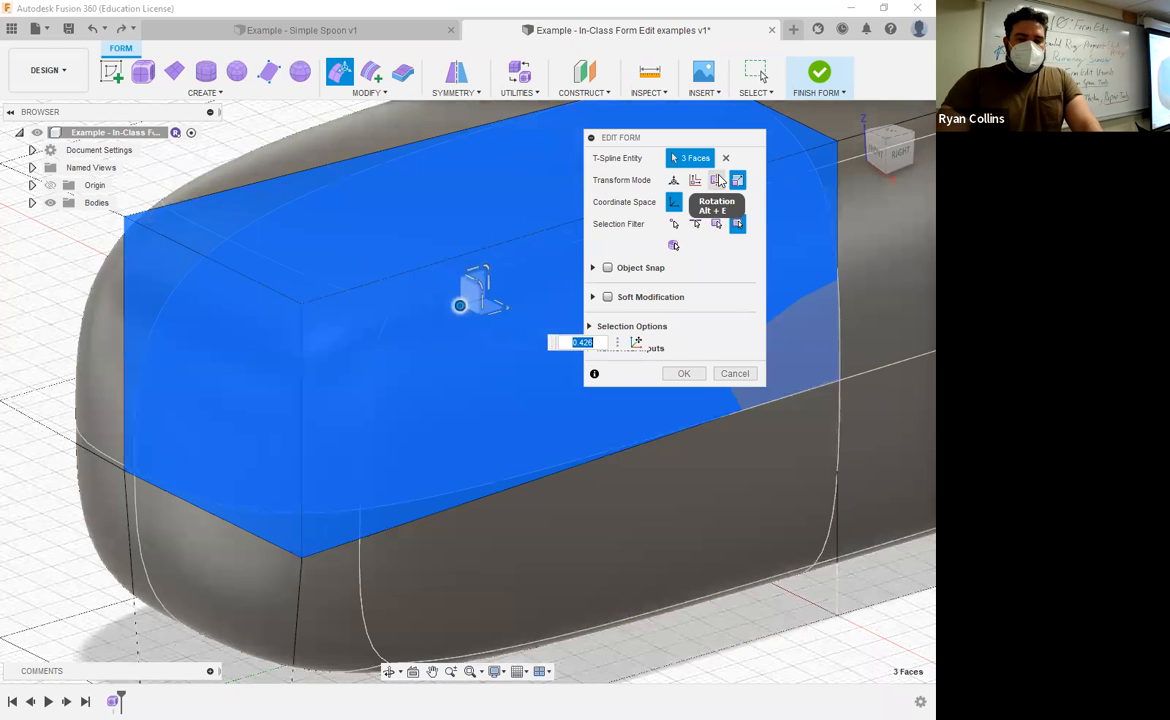
Switch Edit Form to rotation only and tilt the three selected faces 35 degrees, lowering their front end
{"action": "left_click", "coordinate": [717, 180]}
{"action": "middle_click_drag", "start_coordinate": [488, 465], "coordinate": [464, 453]}
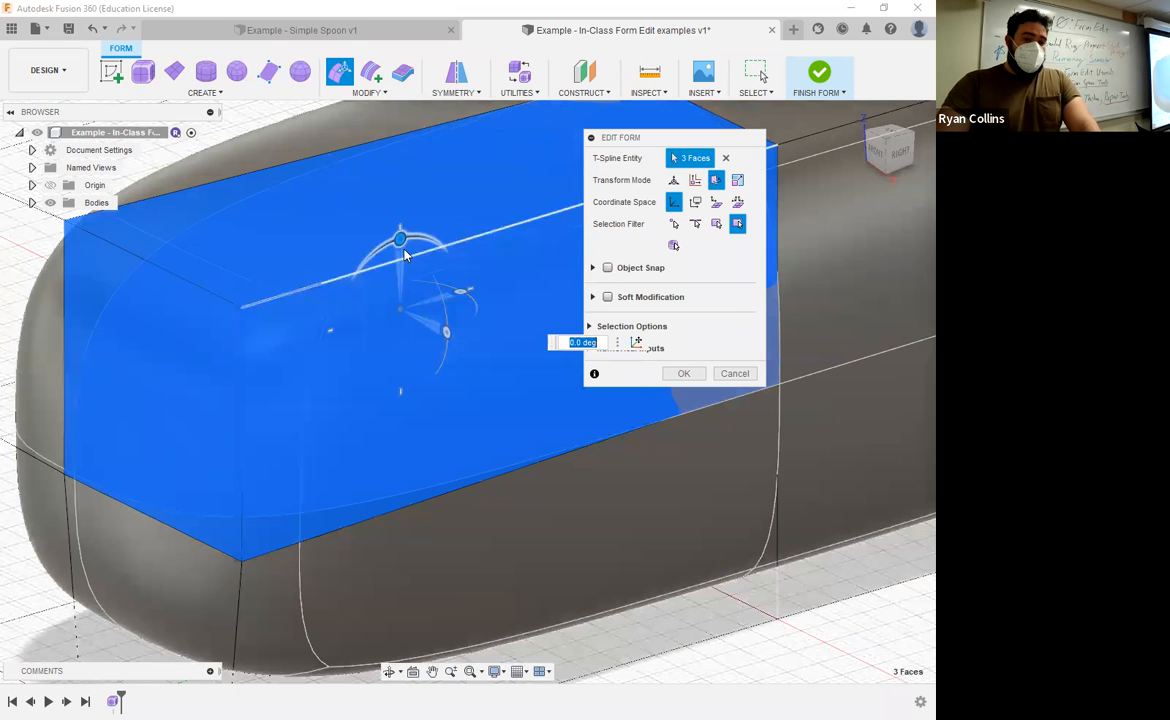
{"action": "left_click_drag", "start_coordinate": [401, 241], "coordinate": [369, 263]}
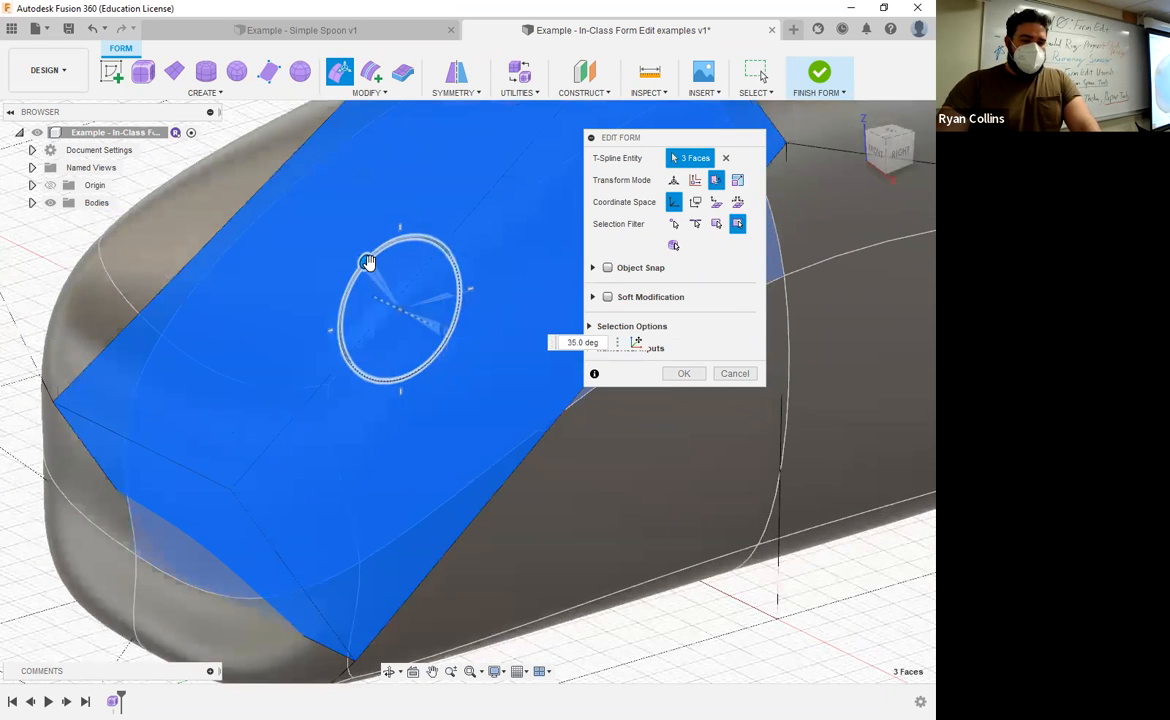
{"action": "scroll", "coordinate": [386, 243], "scroll_direction": "down", "scroll_amount": 5}
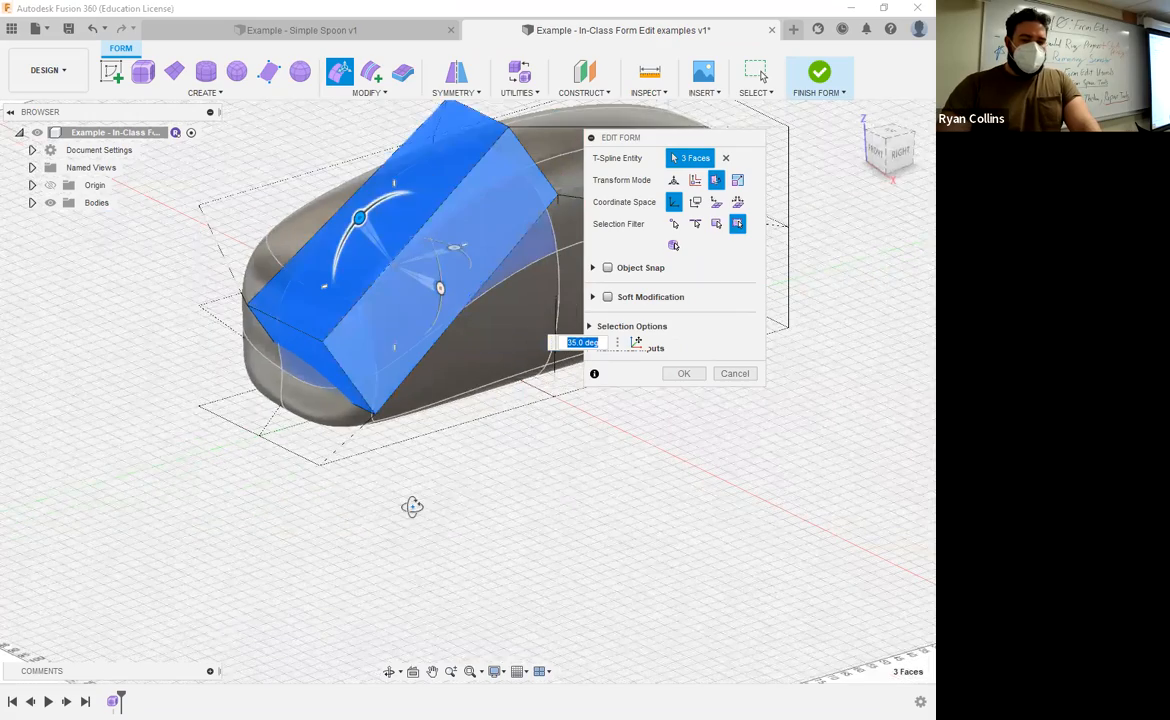
Rotate the three selected faces further about the other axes, including one turn of 20 degrees
{"action": "middle_click_drag", "start_coordinate": [409, 451], "coordinate": [322, 490], "text": "shift"}
{"action": "left_click_drag", "start_coordinate": [311, 318], "coordinate": [220, 291]}
{"action": "middle_click_drag", "start_coordinate": [220, 291], "coordinate": [367, 449], "text": "shift"}
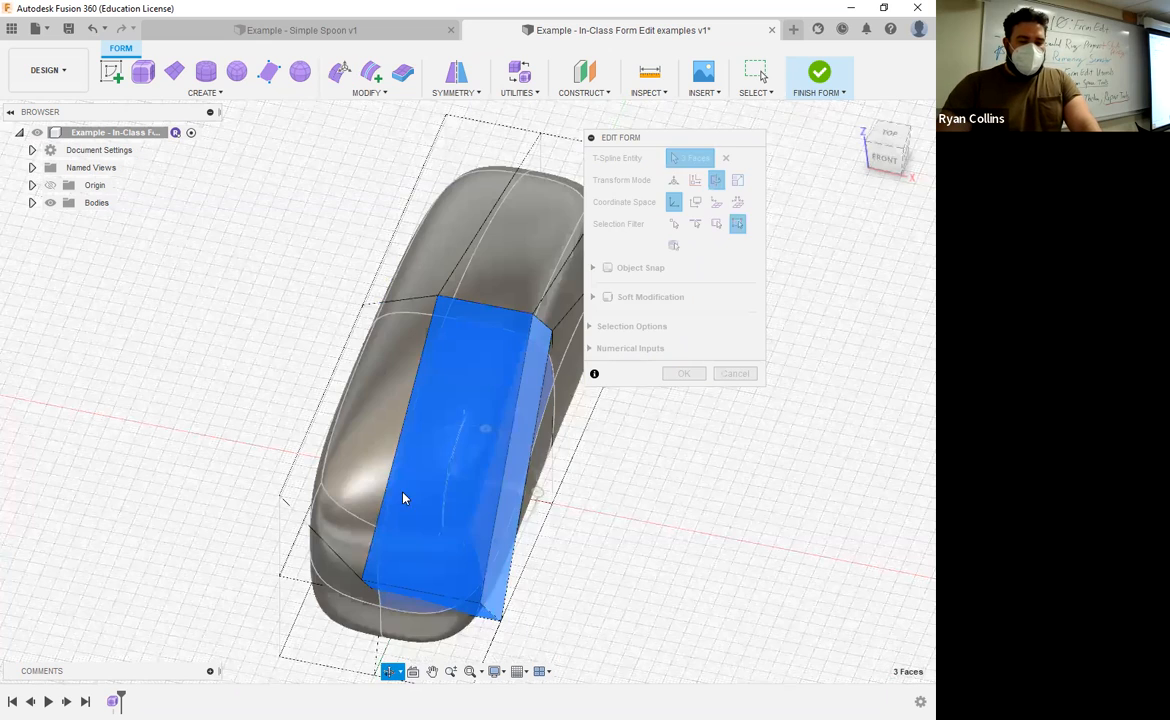
{"action": "left_click_drag", "start_coordinate": [519, 539], "coordinate": [582, 520]}
{"action": "middle_click_drag", "start_coordinate": [496, 507], "coordinate": [441, 428], "text": "shift"}
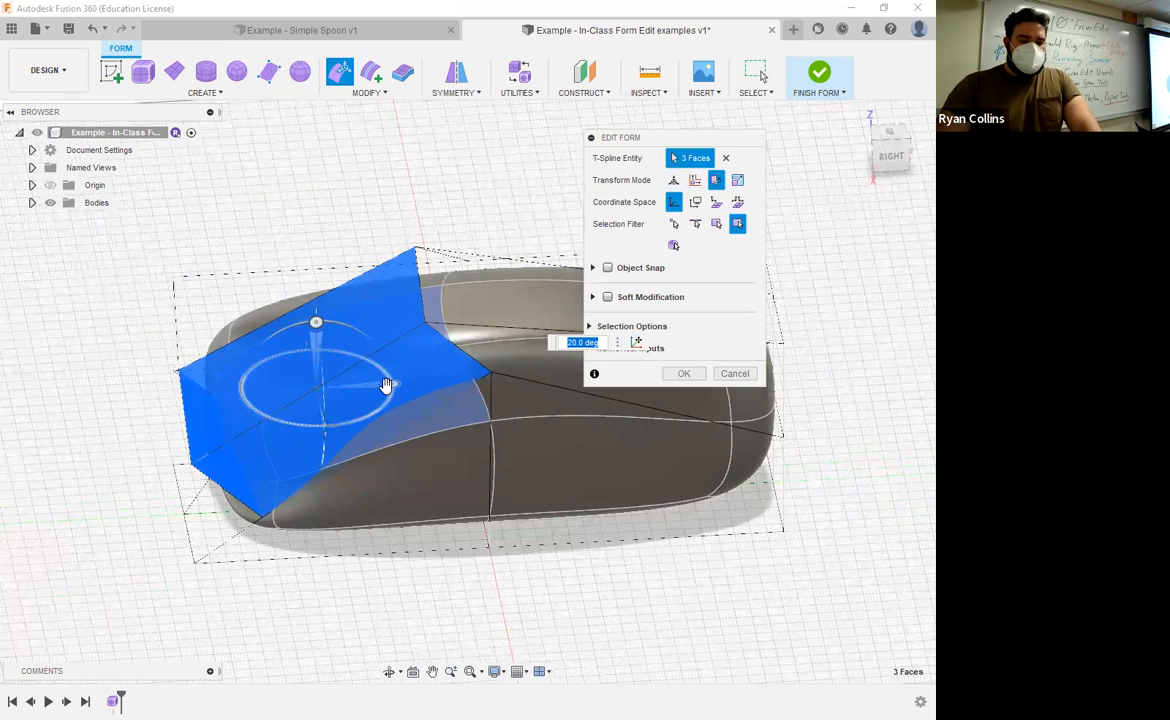
{"action": "left_click_drag", "start_coordinate": [387, 388], "coordinate": [445, 330]}
Using translation only, move the three faces 12 mm sideways and 7 mm up, and shift them in one plane by -3.143 mm and 5.06 mm
{"action": "left_click", "coordinate": [699, 187]}
{"action": "middle_click_drag", "start_coordinate": [400, 540], "coordinate": [483, 580], "text": "shift"}
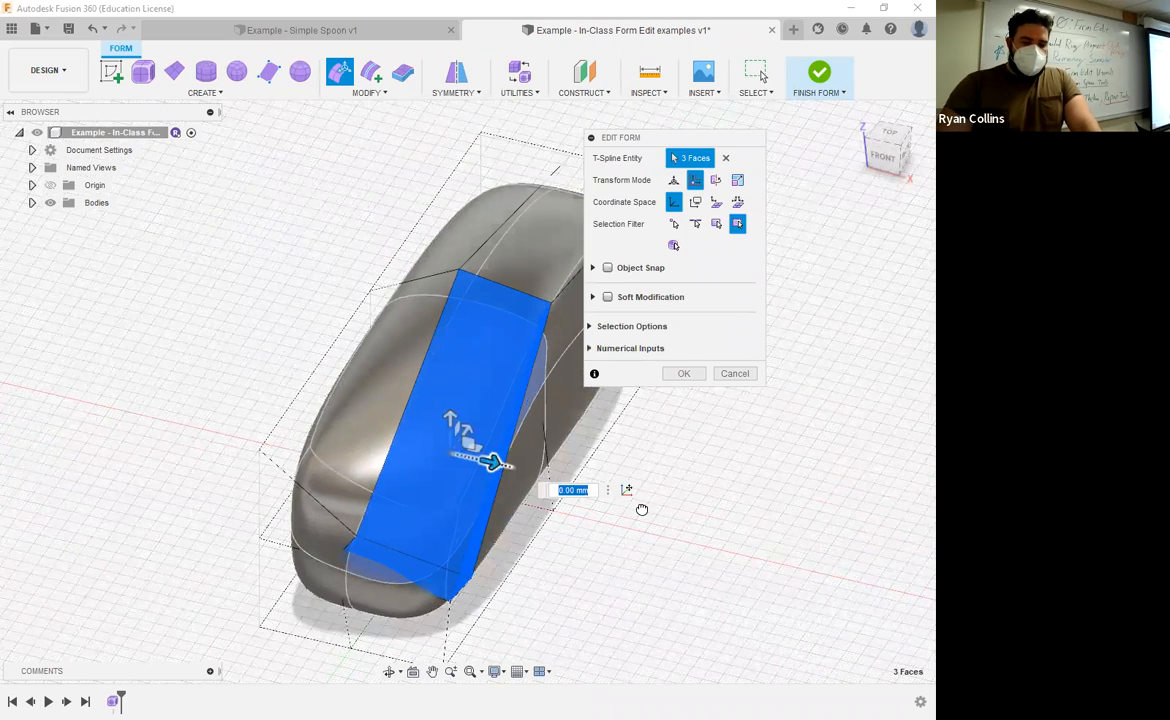
{"action": "left_click_drag", "start_coordinate": [642, 510], "coordinate": [526, 484]}
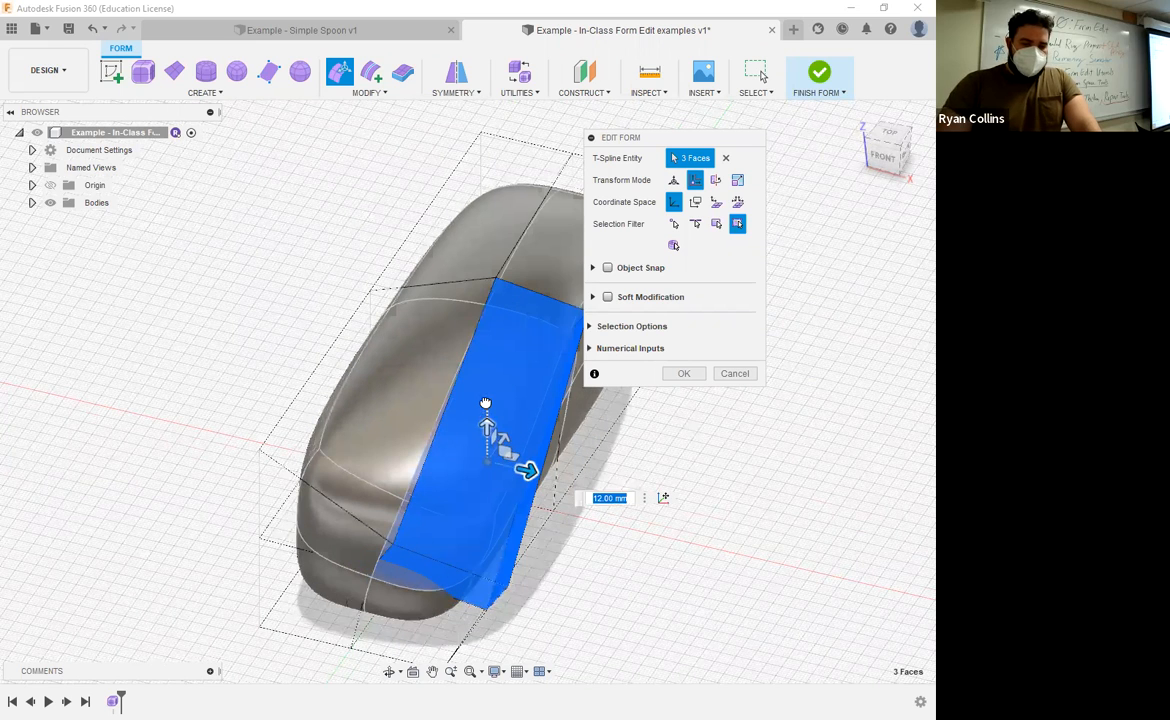
{"action": "scroll", "coordinate": [500, 445], "scroll_direction": "up", "scroll_amount": 3}
{"action": "left_click_drag", "start_coordinate": [491, 439], "coordinate": [483, 425]}
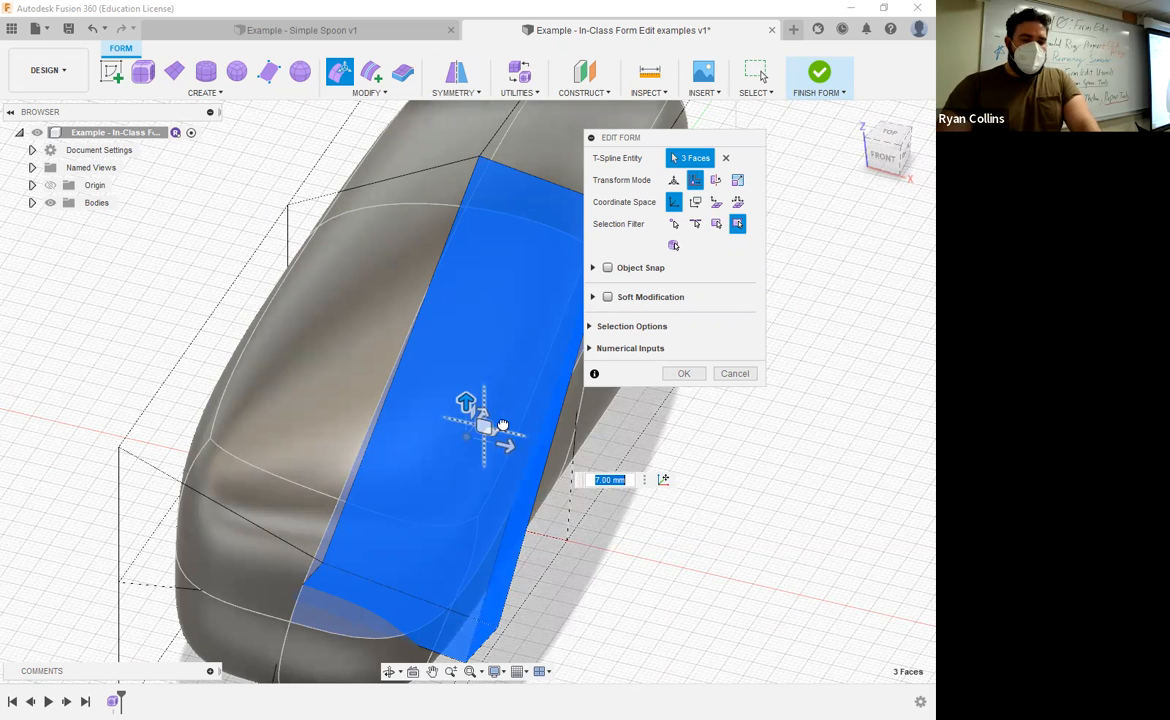
{"action": "left_click_drag", "start_coordinate": [502, 423], "coordinate": [487, 400]}
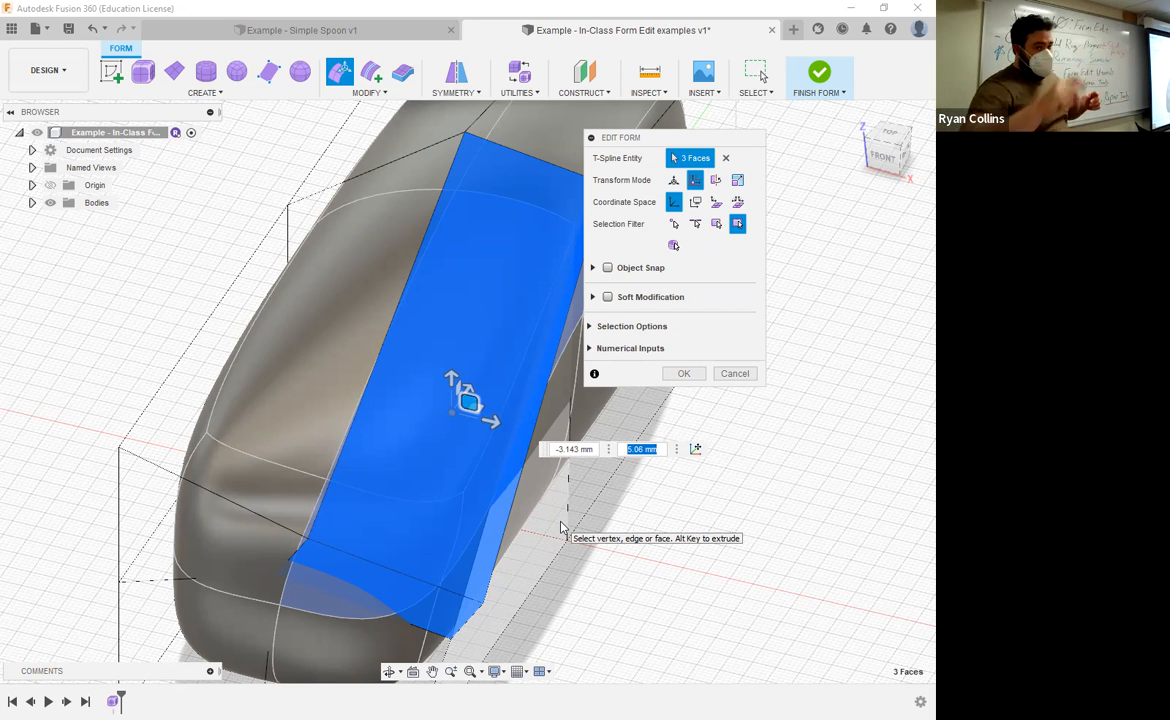
Restore the combined transform mode and try the view, selection and local coordinate spaces on the three faces, returning to World Space
{"action": "left_click", "coordinate": [674, 181]}
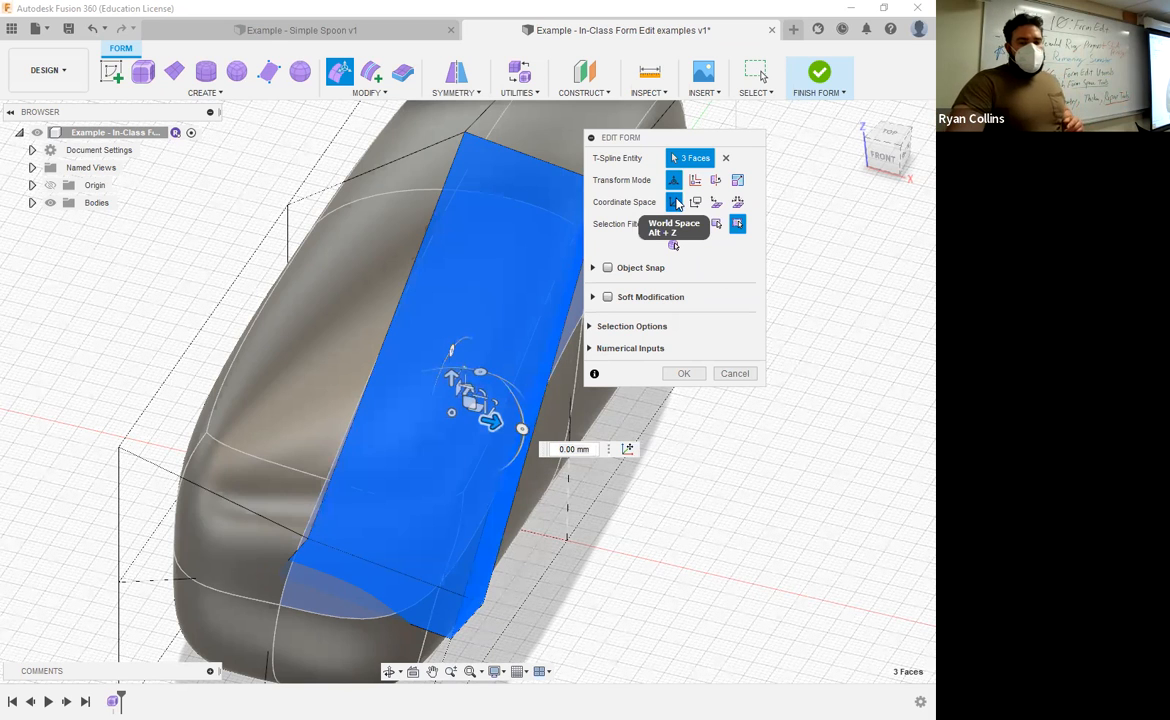
{"action": "left_click", "coordinate": [695, 202]}
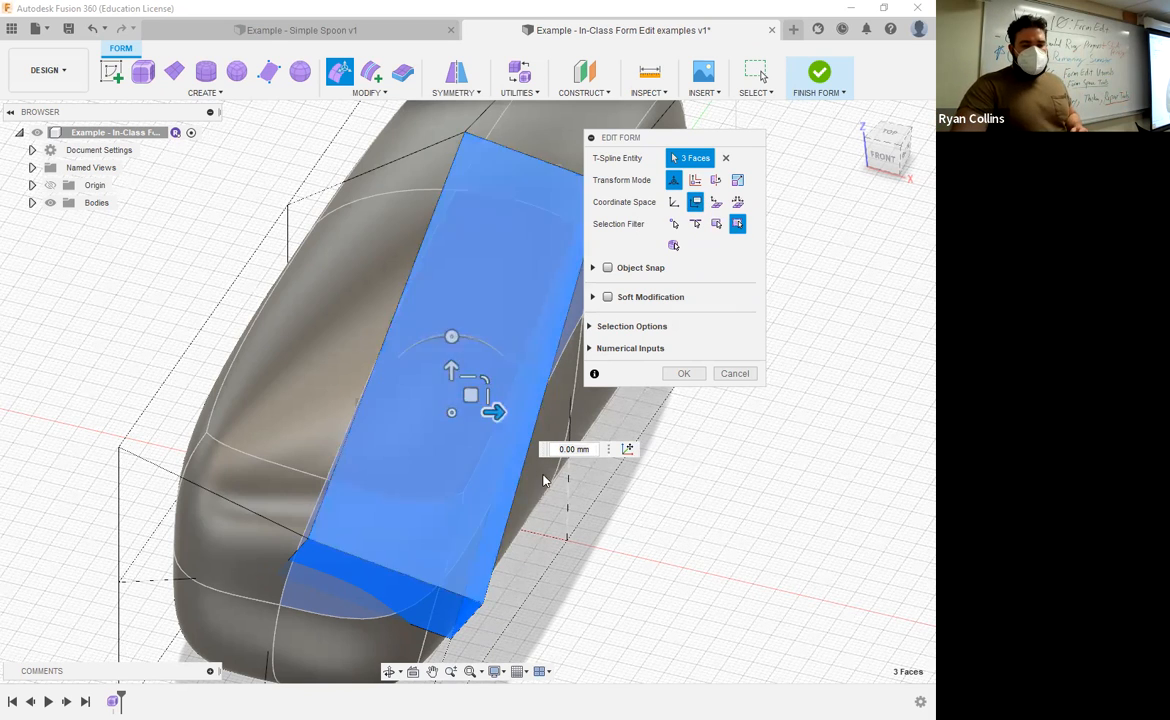
{"action": "left_click", "coordinate": [716, 204]}
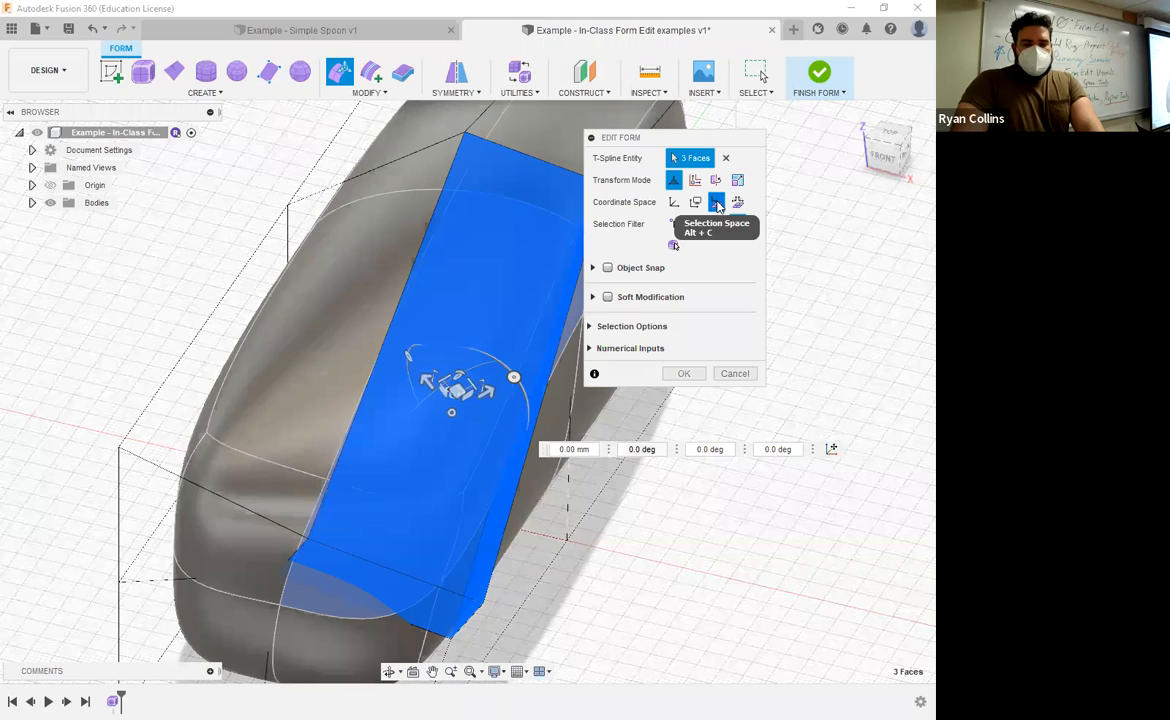
{"action": "left_click", "coordinate": [737, 204]}
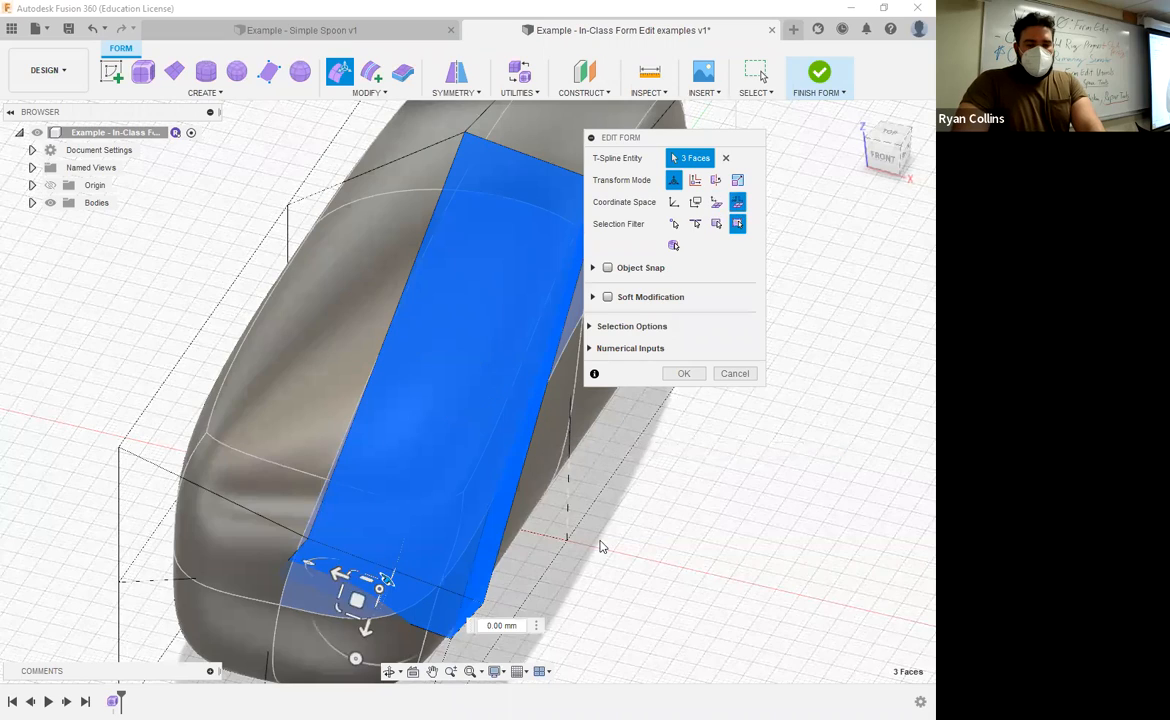
{"action": "middle_click_drag", "start_coordinate": [600, 546], "coordinate": [570, 524], "text": "shift"}
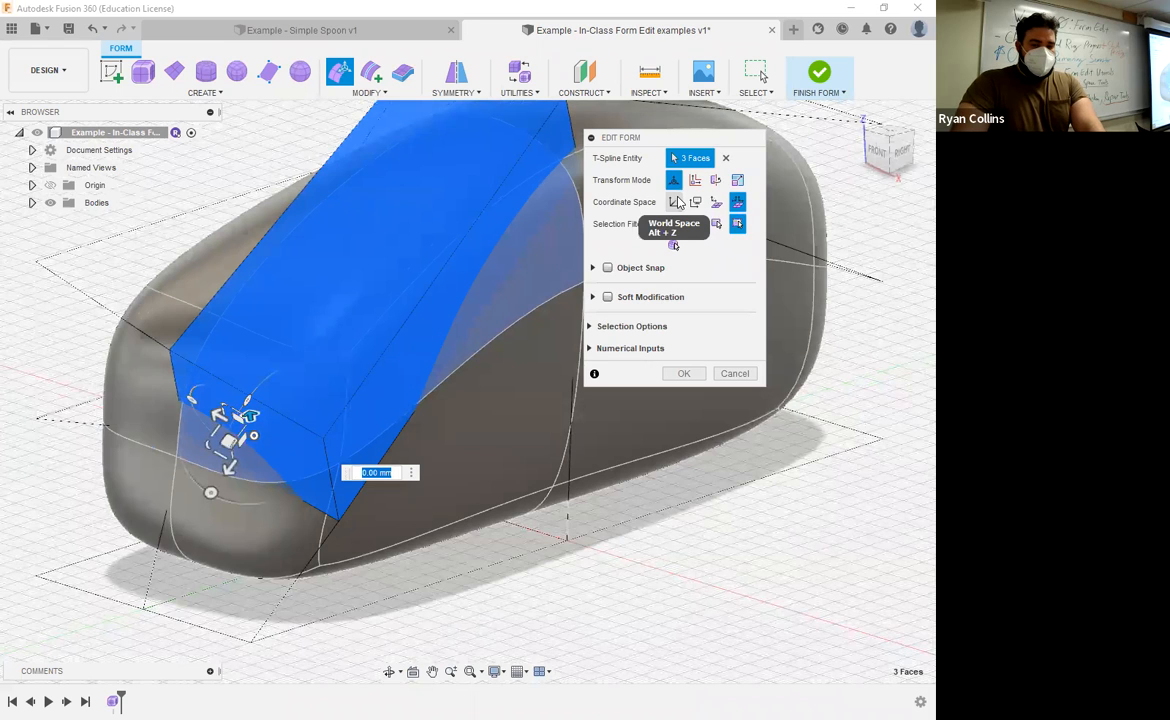
{"action": "left_click", "coordinate": [675, 202]}
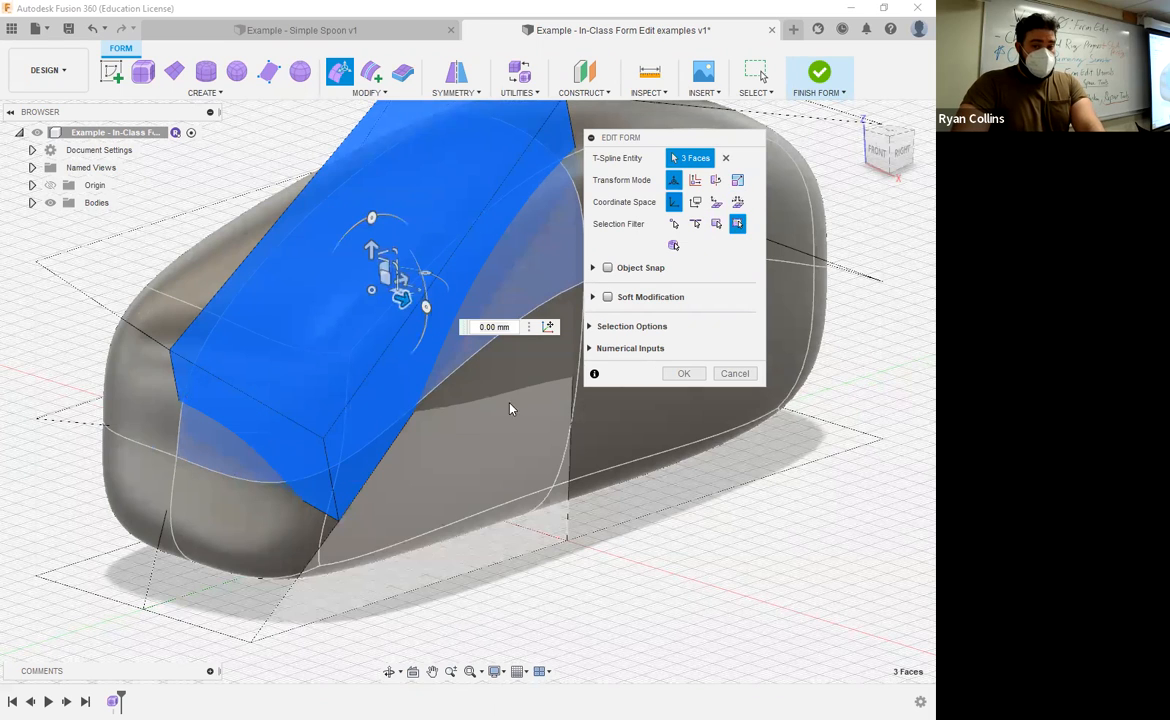
Limit the selection to vertices and lower the outer upper front corner vertex by 6.604 mm
{"action": "left_click", "coordinate": [673, 223]}
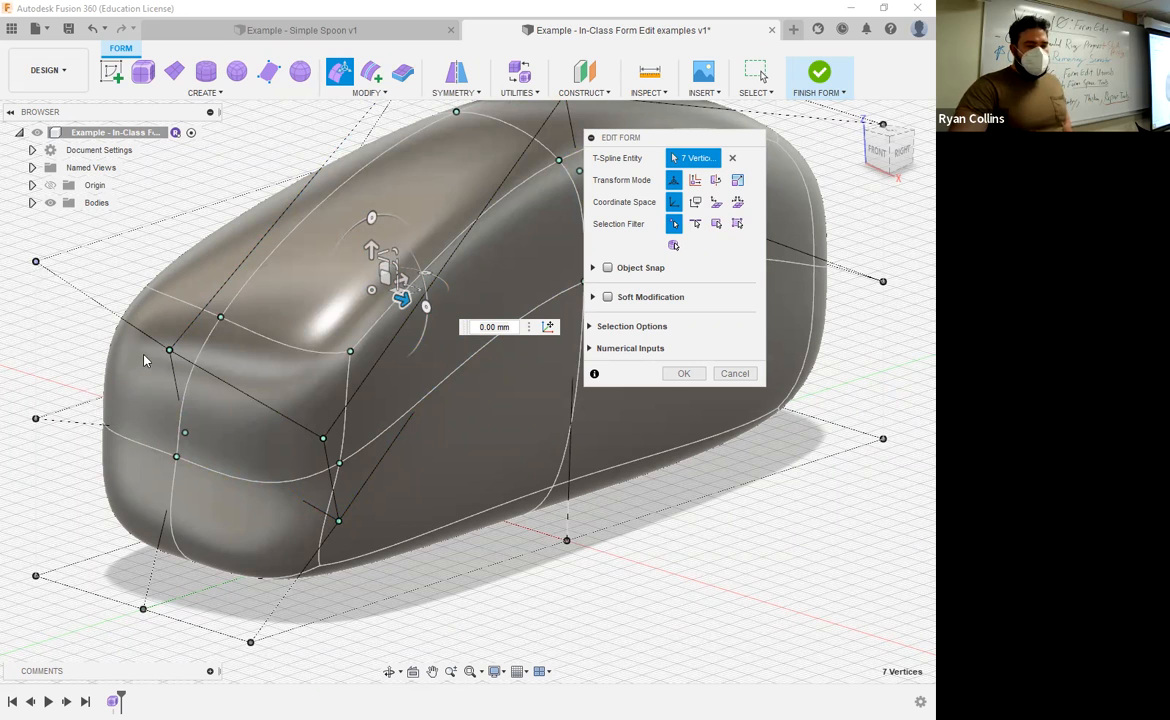
{"action": "middle_click_drag", "start_coordinate": [141, 355], "coordinate": [209, 378]}
{"action": "left_click", "coordinate": [104, 284]}
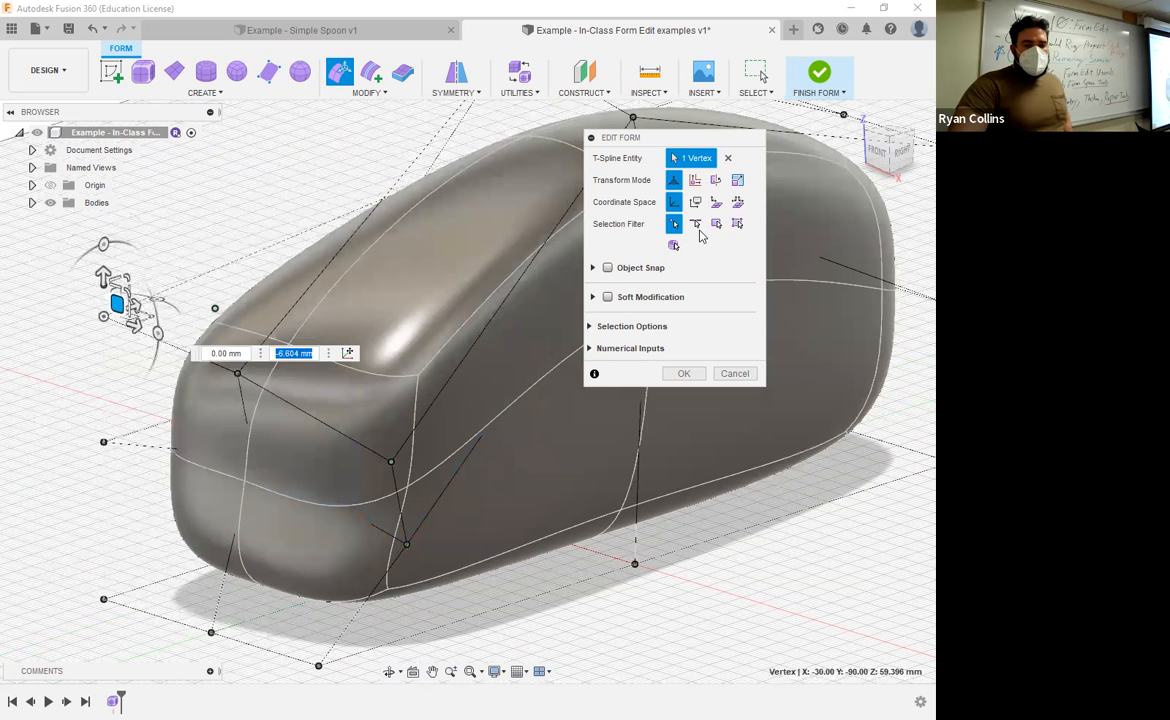
Limit the selection to edges, move the upper front edge by 7.555 mm and 12.205 mm, and raise it together with the adjoining front edge
{"action": "left_click", "coordinate": [697, 225]}
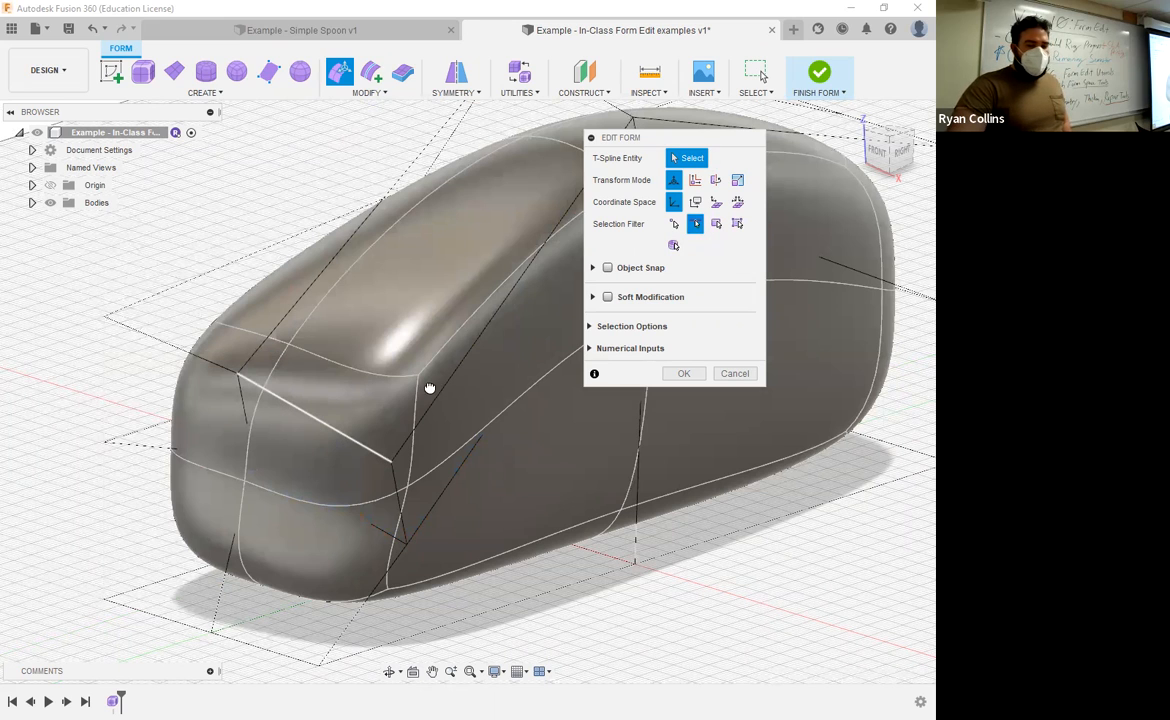
{"action": "left_click", "coordinate": [315, 356]}
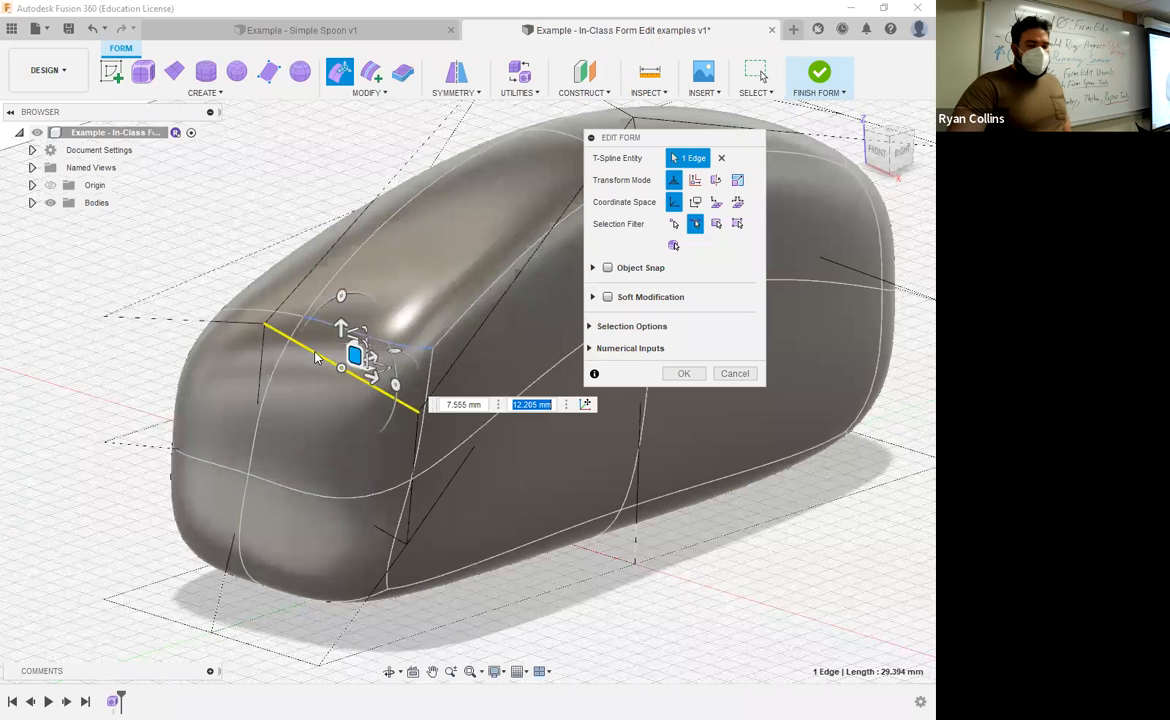
{"action": "left_click", "coordinate": [230, 321], "text": "shift"}
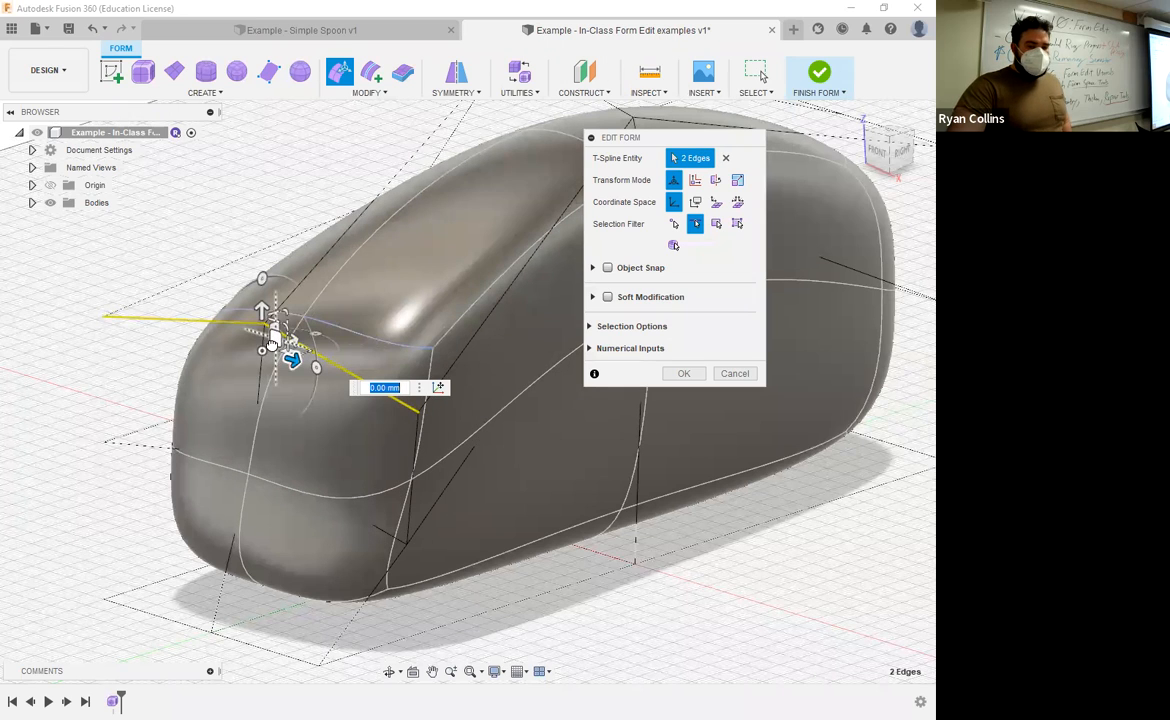
{"action": "left_click_drag", "start_coordinate": [283, 297], "coordinate": [283, 284]}
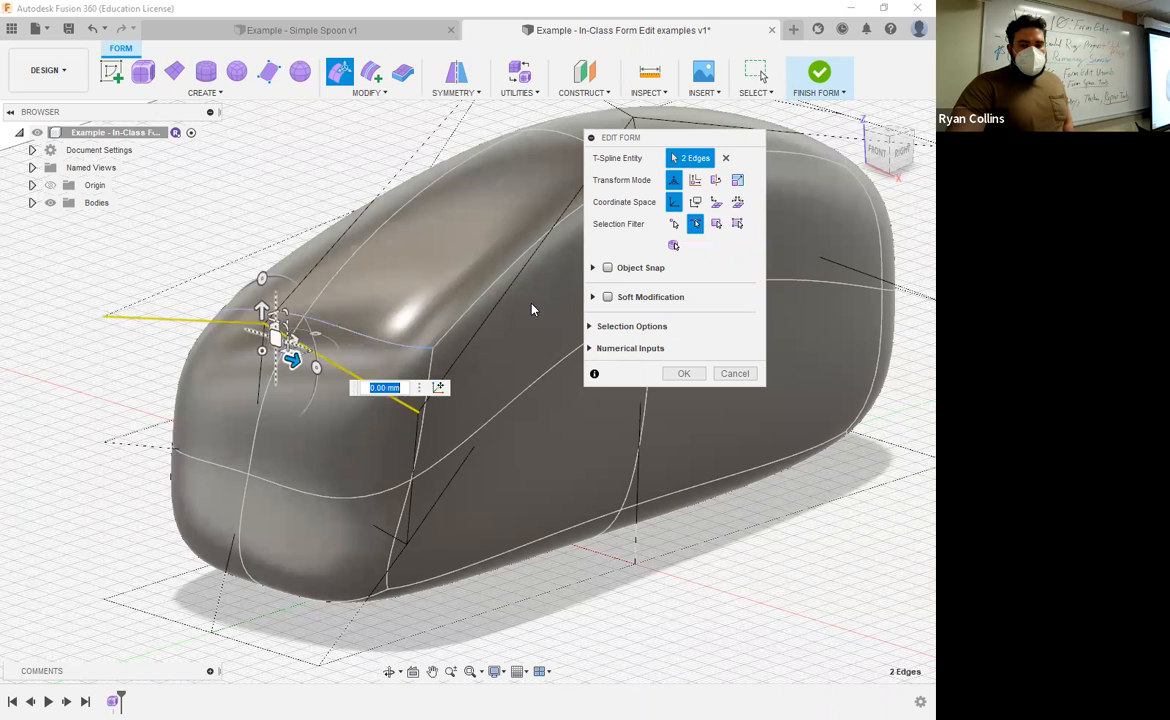
Limit the selection to faces, select the four front and side faces around the near corner, and shift them sideways
{"action": "left_click", "coordinate": [717, 224]}
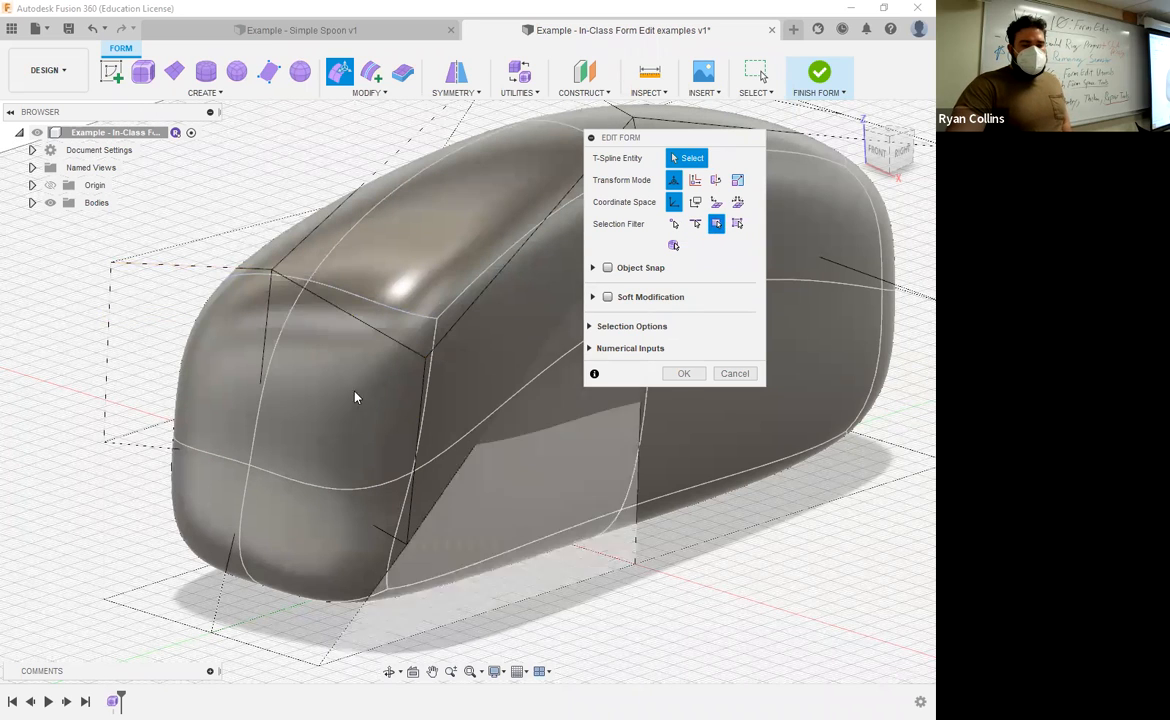
{"action": "left_click", "coordinate": [343, 389]}
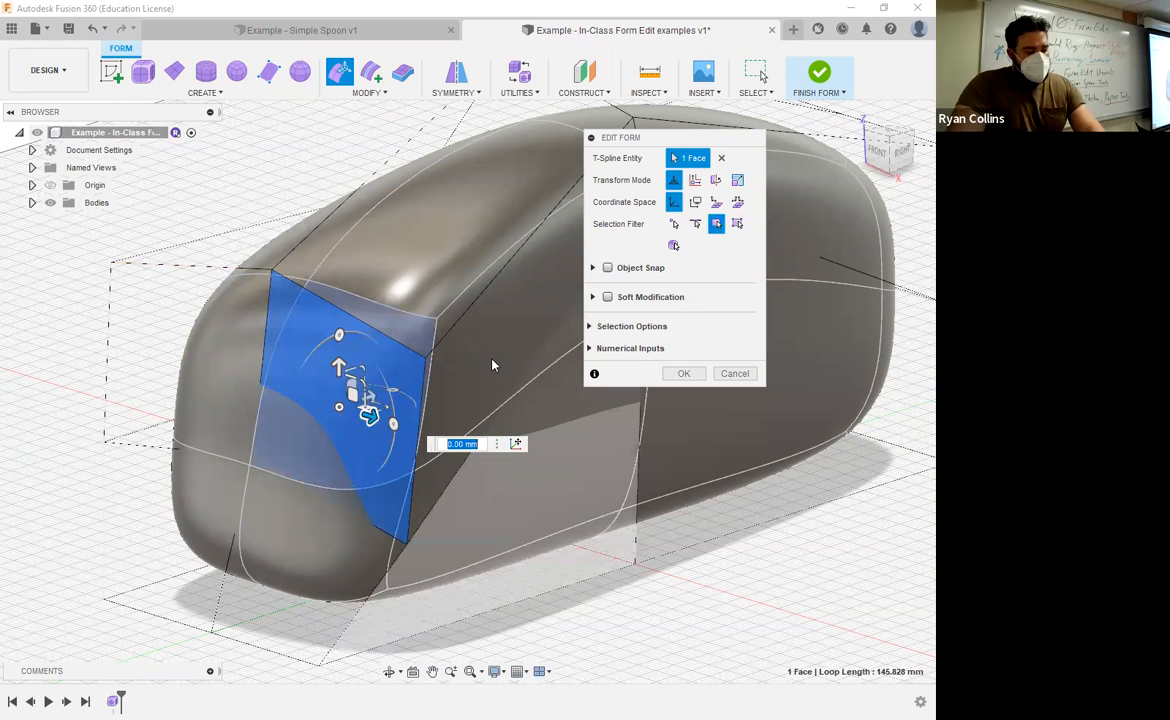
{"action": "double_click", "coordinate": [380, 537]}
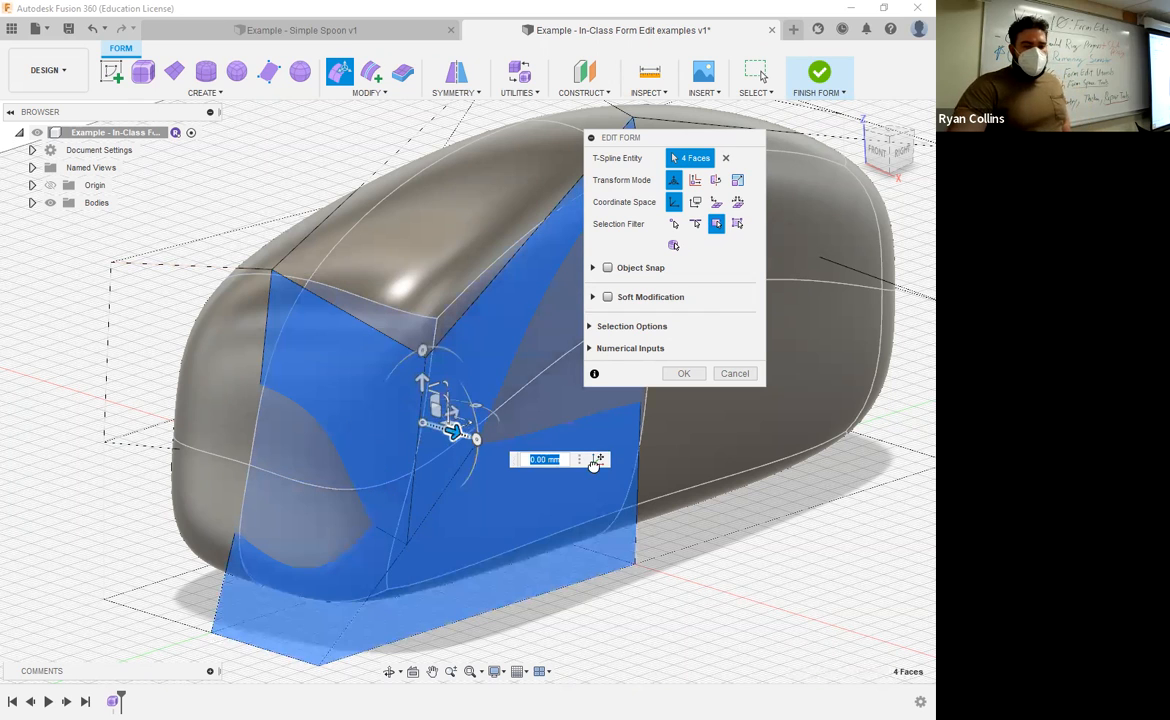
Allow all entity types, select the front top face, the central front edge and the outer corner vertex together, and move them 14 mm forward
{"action": "left_click", "coordinate": [737, 226]}
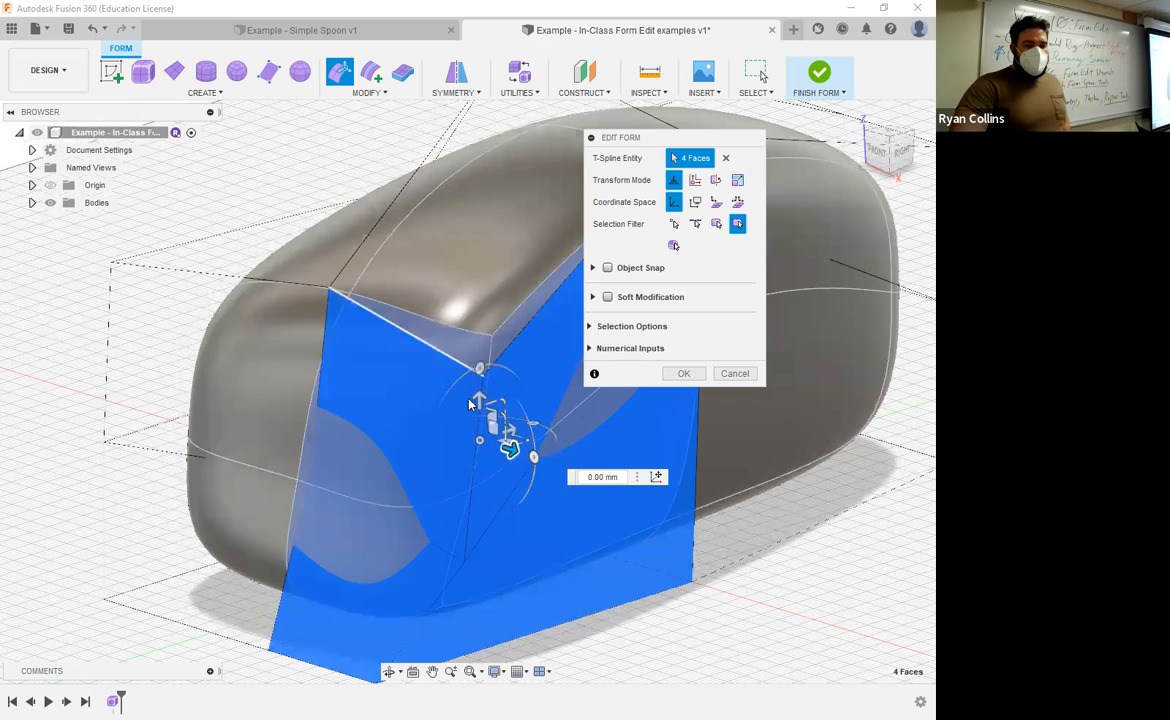
{"action": "left_click", "coordinate": [726, 158]}
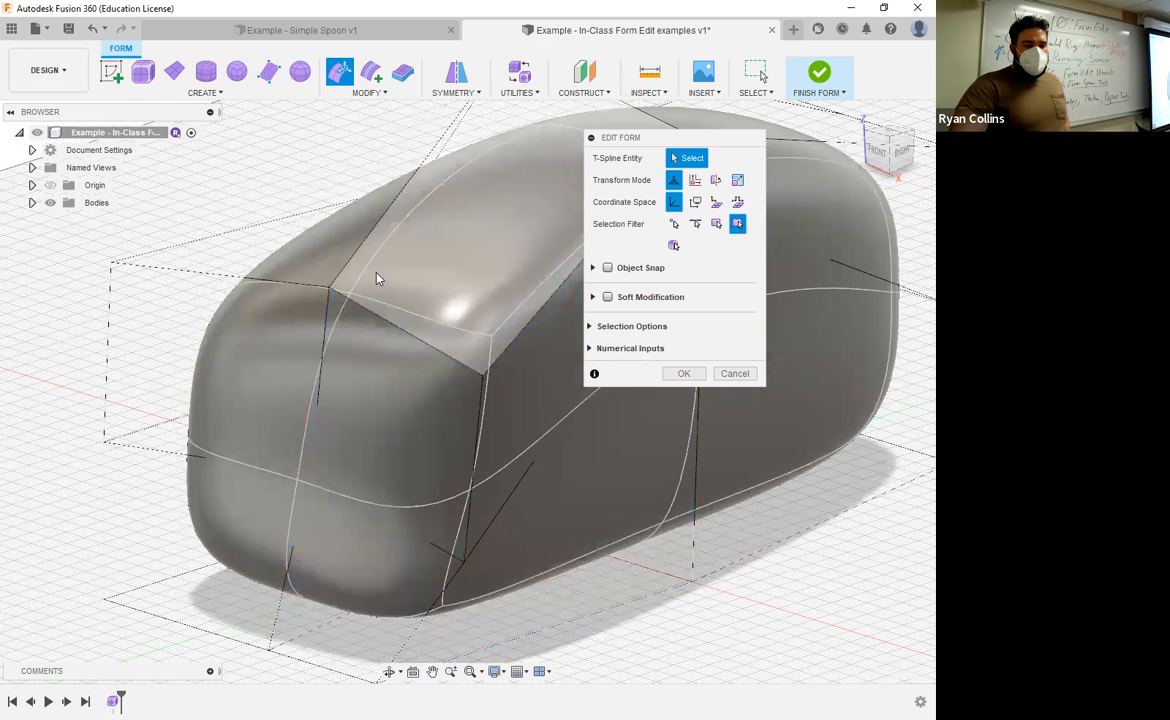
{"action": "left_click", "coordinate": [450, 268]}
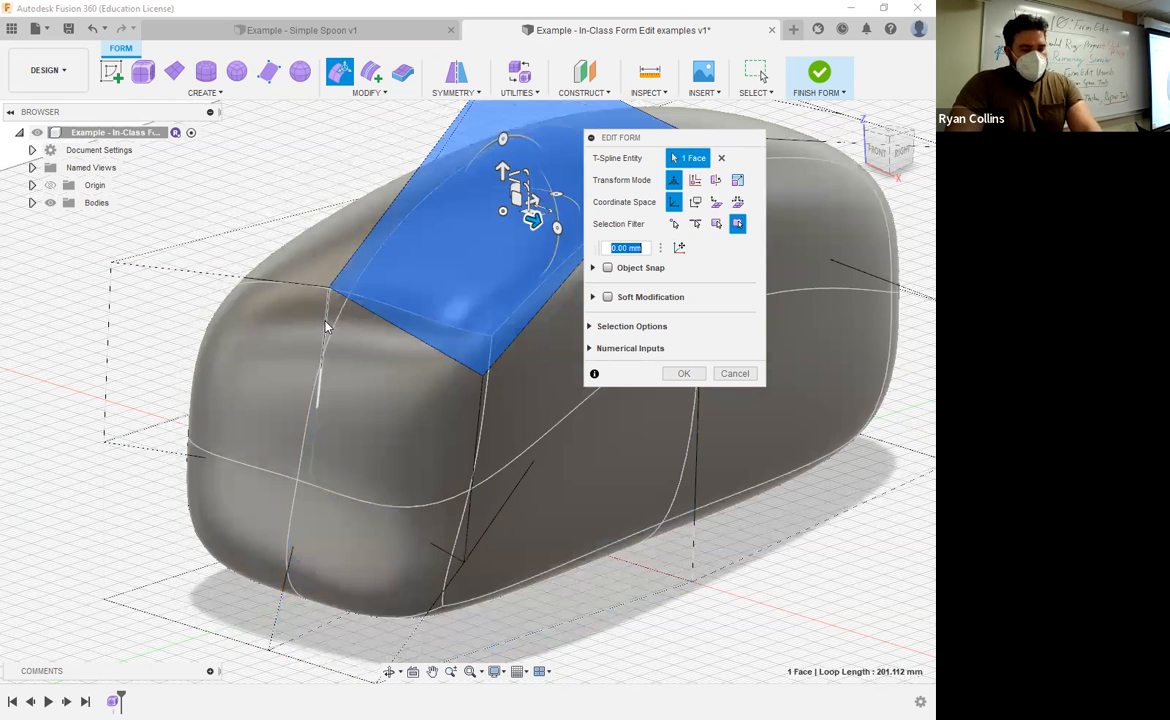
{"action": "left_click", "coordinate": [112, 268], "text": "shift"}
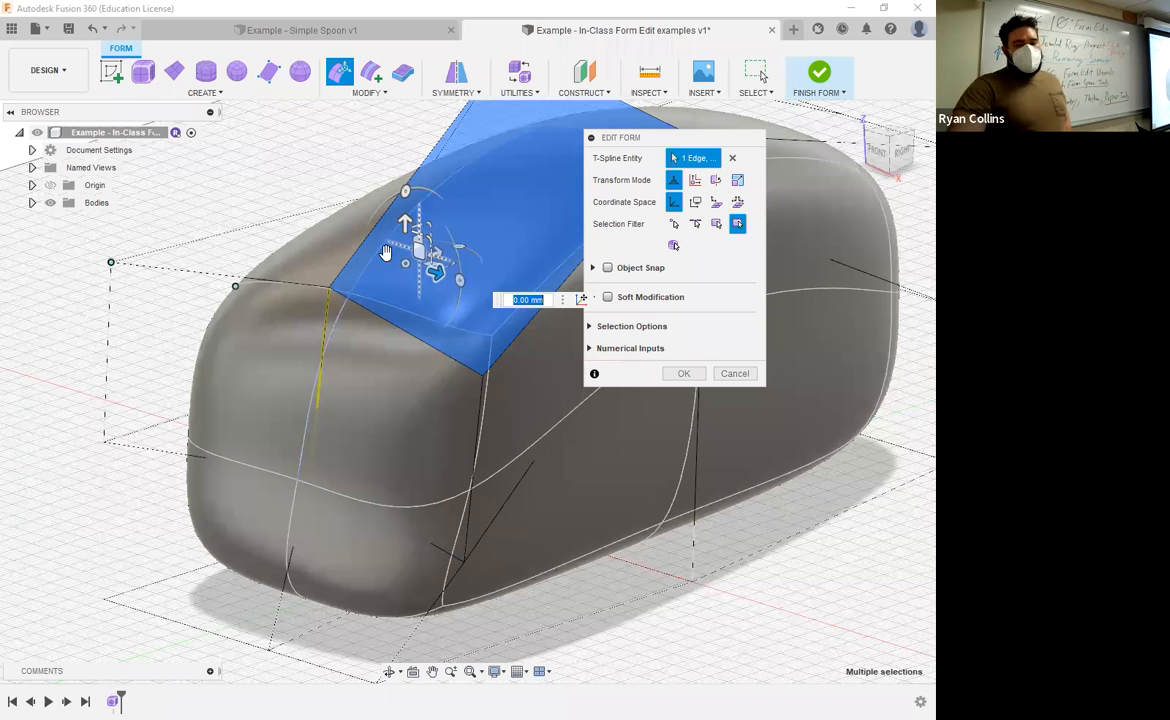
{"action": "left_click_drag", "start_coordinate": [390, 252], "coordinate": [376, 262]}
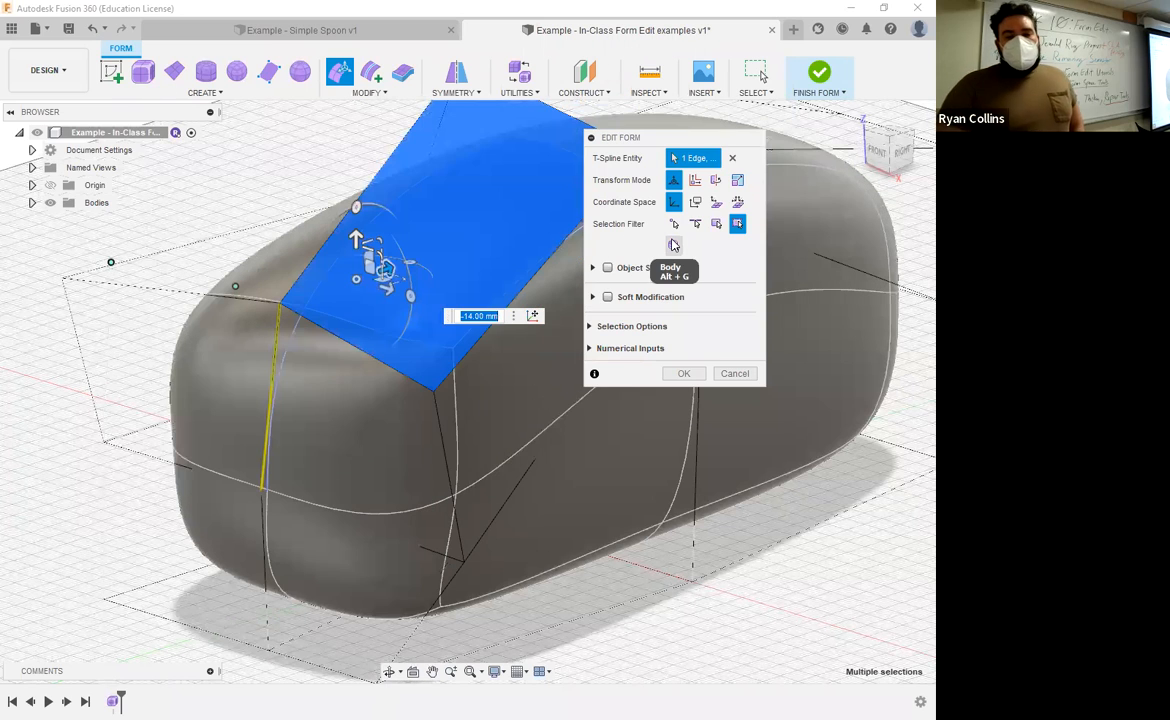
Limit the selection to bodies, select the whole T-spline body, and scale its width and height by a factor of 0.532
{"action": "left_click", "coordinate": [672, 245]}
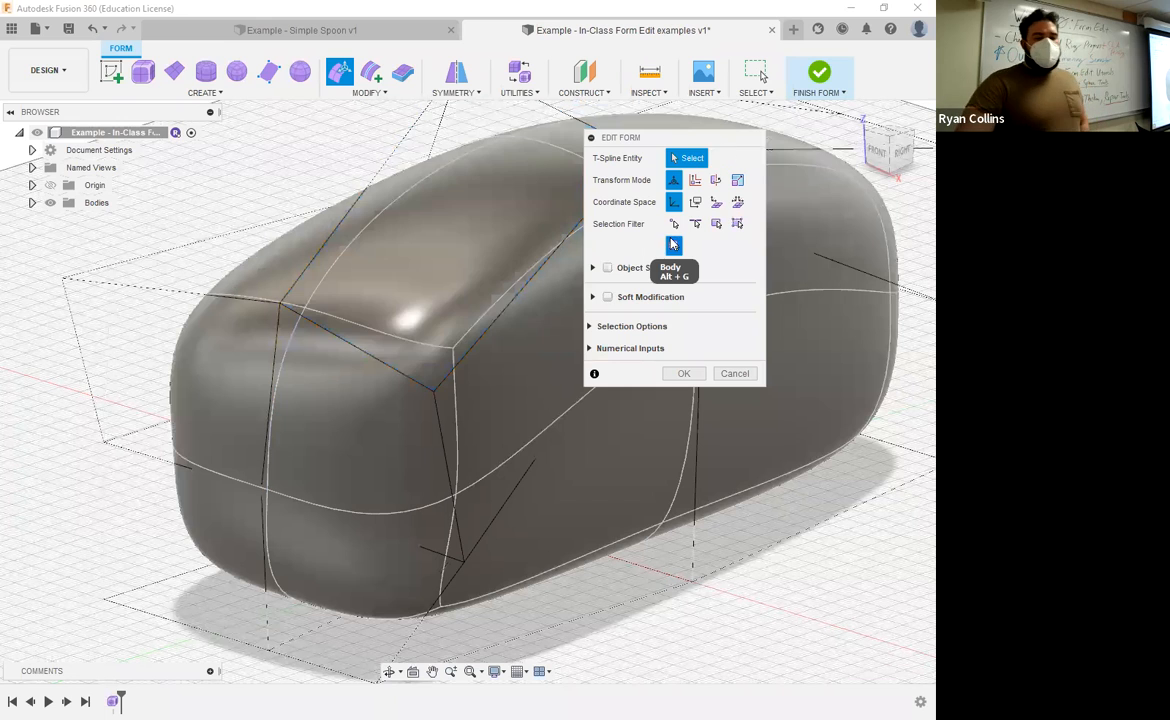
{"action": "left_click", "coordinate": [328, 362]}
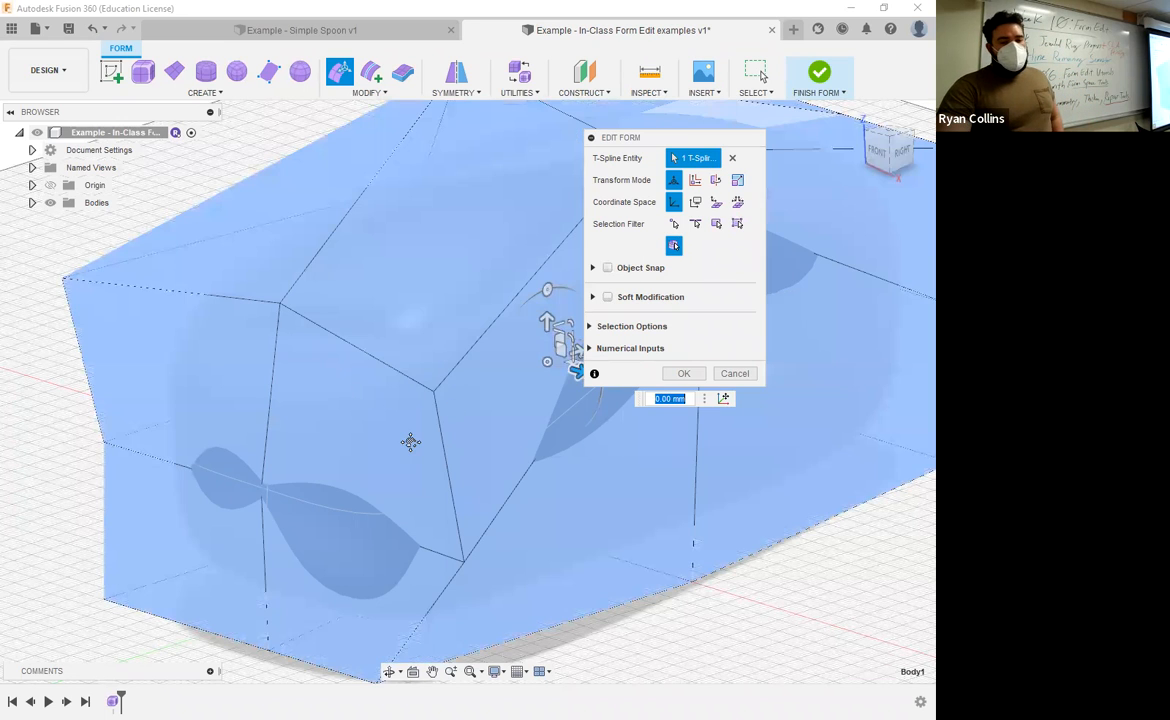
{"action": "middle_click_drag", "start_coordinate": [410, 442], "coordinate": [256, 439]}
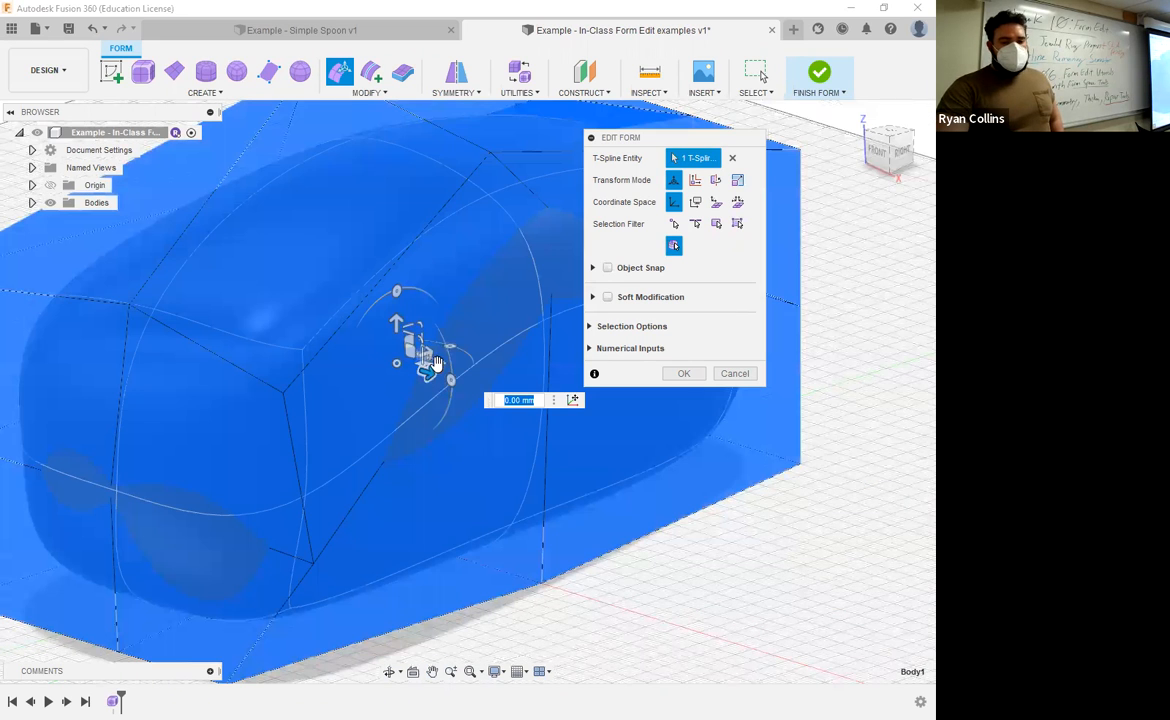
{"action": "mouse_move", "coordinate": [401, 362]}
{"action": "left_mouse_down"}
{"action": "mouse_move", "coordinate": [415, 342]}
{"action": "mouse_move", "coordinate": [388, 367]}
{"action": "mouse_move", "coordinate": [402, 357]}
{"action": "left_mouse_up"}
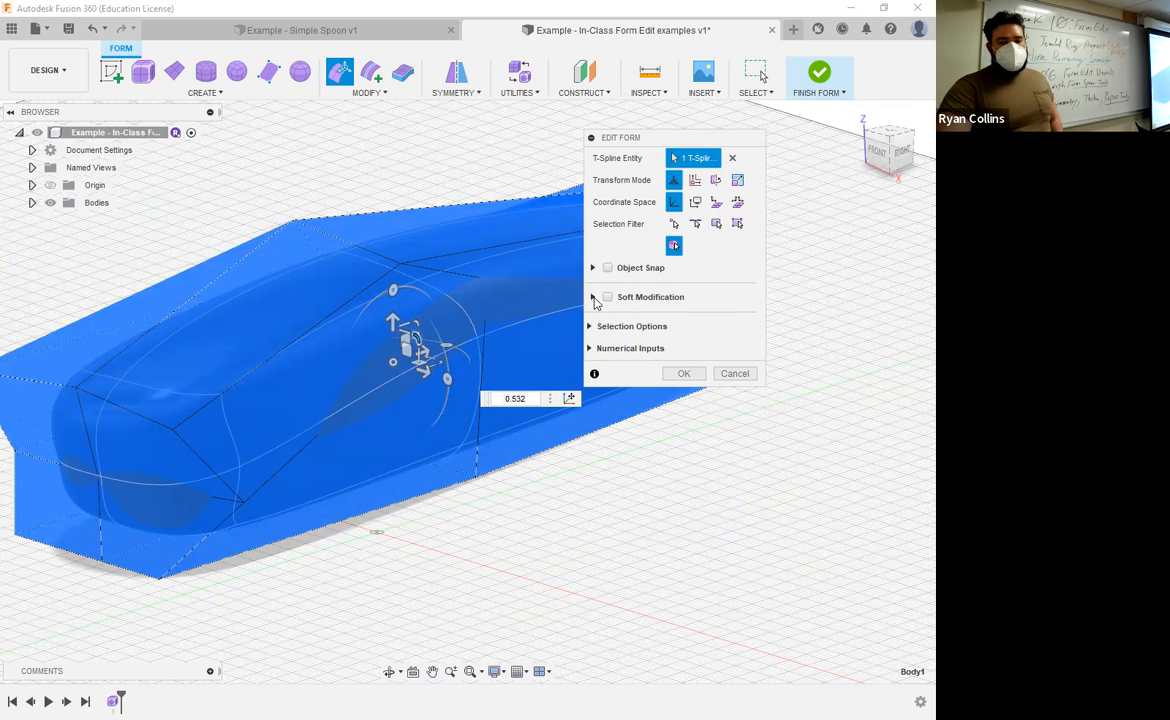
{"action": "left_click", "coordinate": [594, 298]}
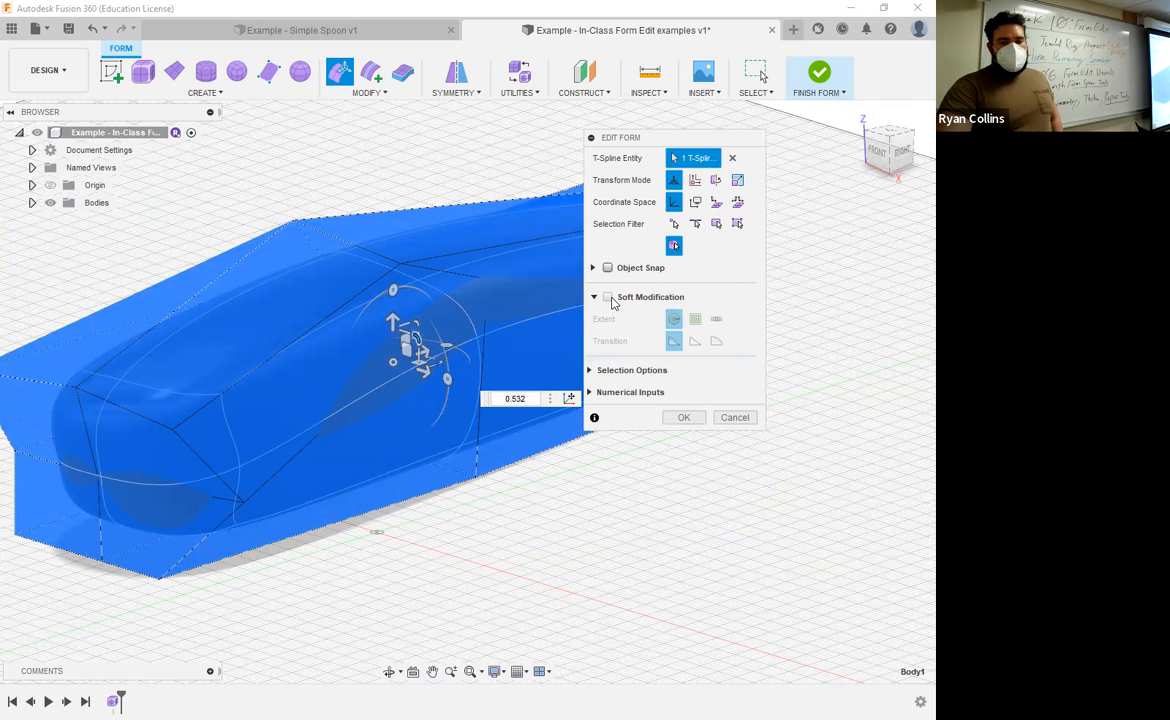
{"action": "left_click", "coordinate": [594, 299]}
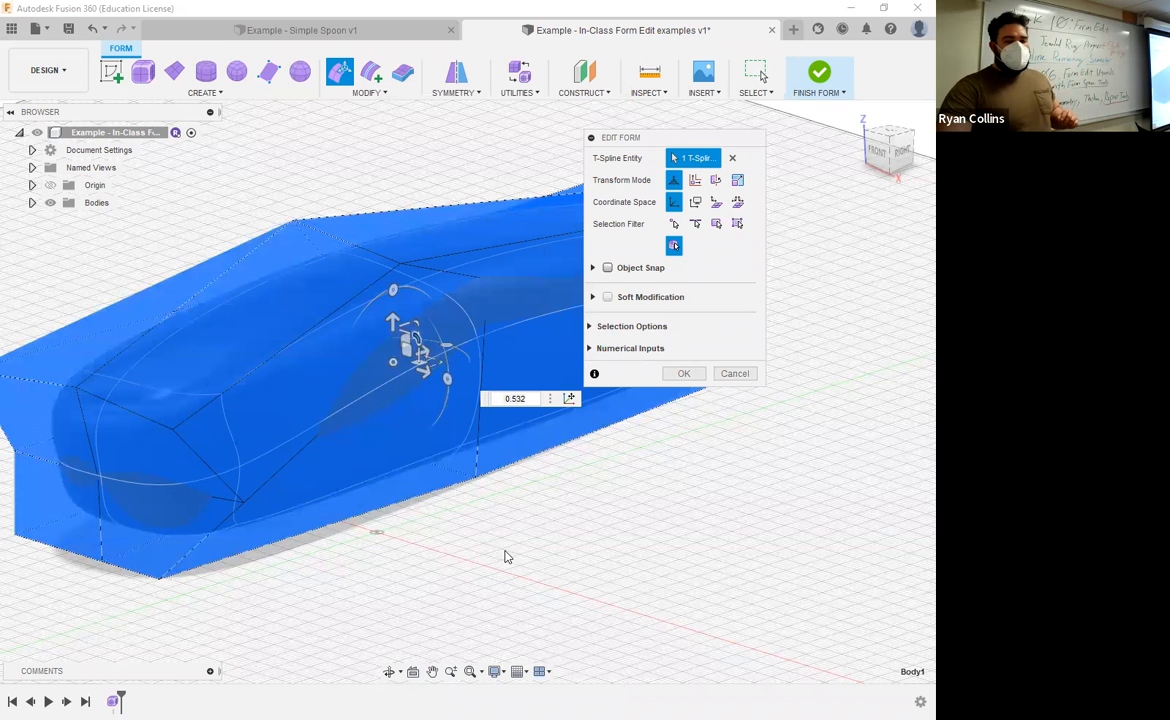
Clear the current selection and delete the whole T-spline body
{"action": "key", "text": "Escape"}
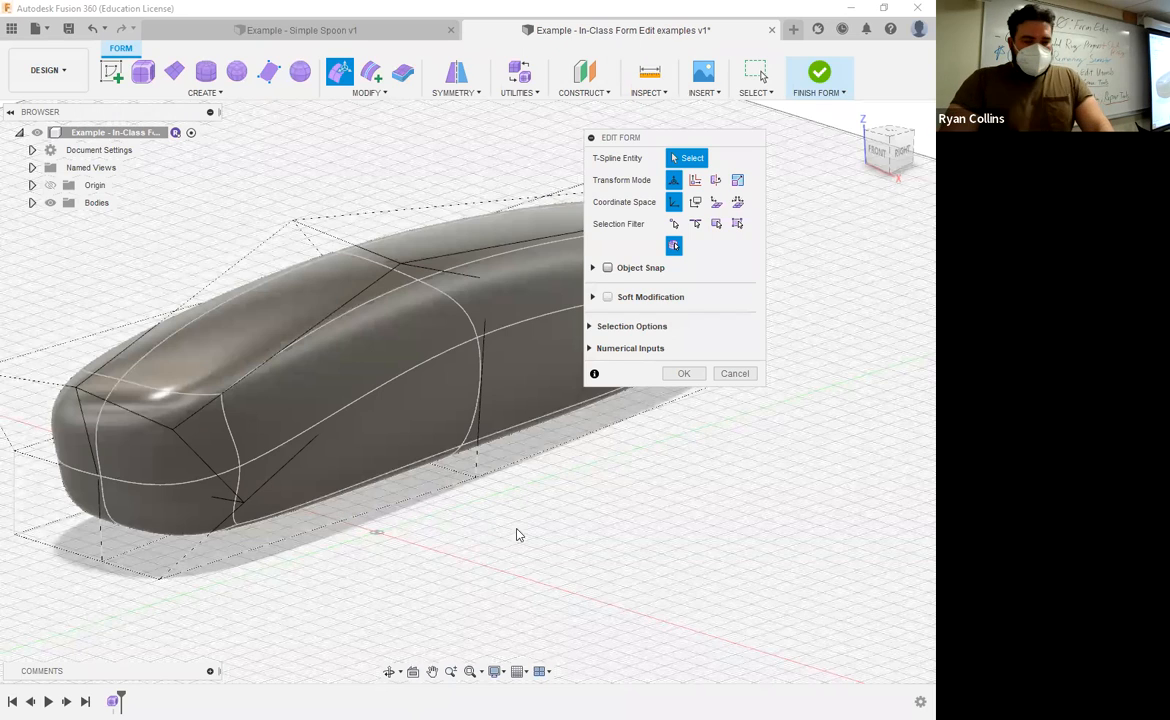
{"action": "middle_click_drag", "start_coordinate": [520, 535], "coordinate": [733, 376], "text": "shift"}
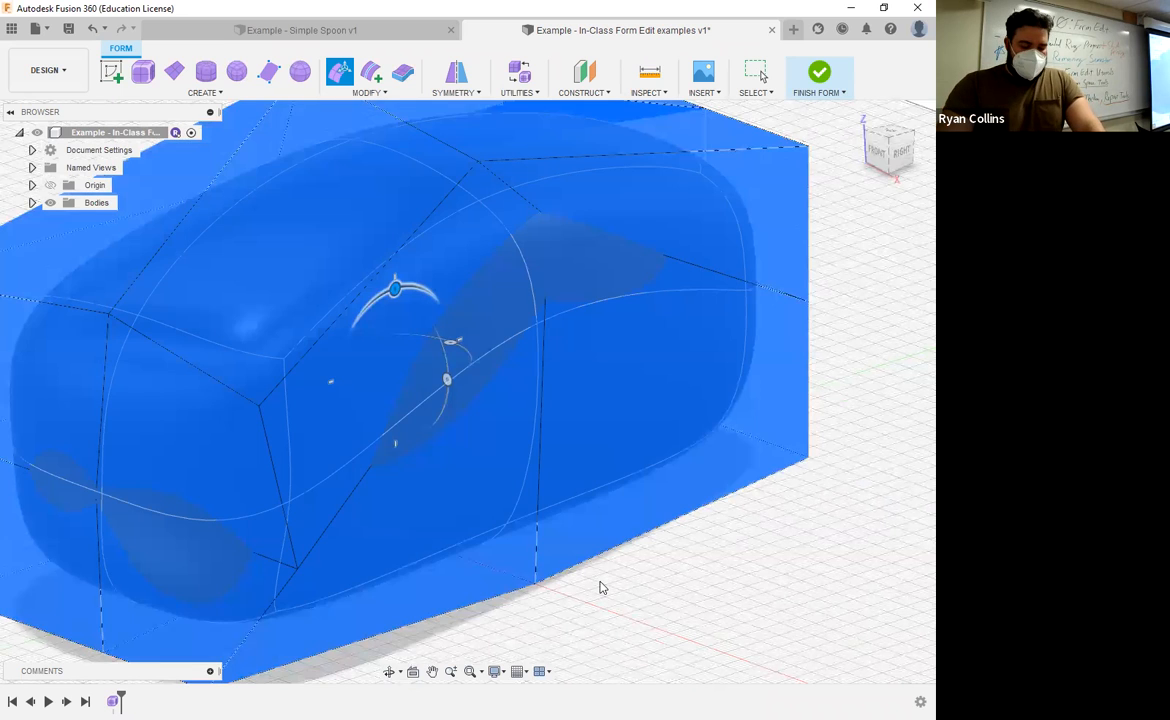
{"action": "key", "text": "Delete"}
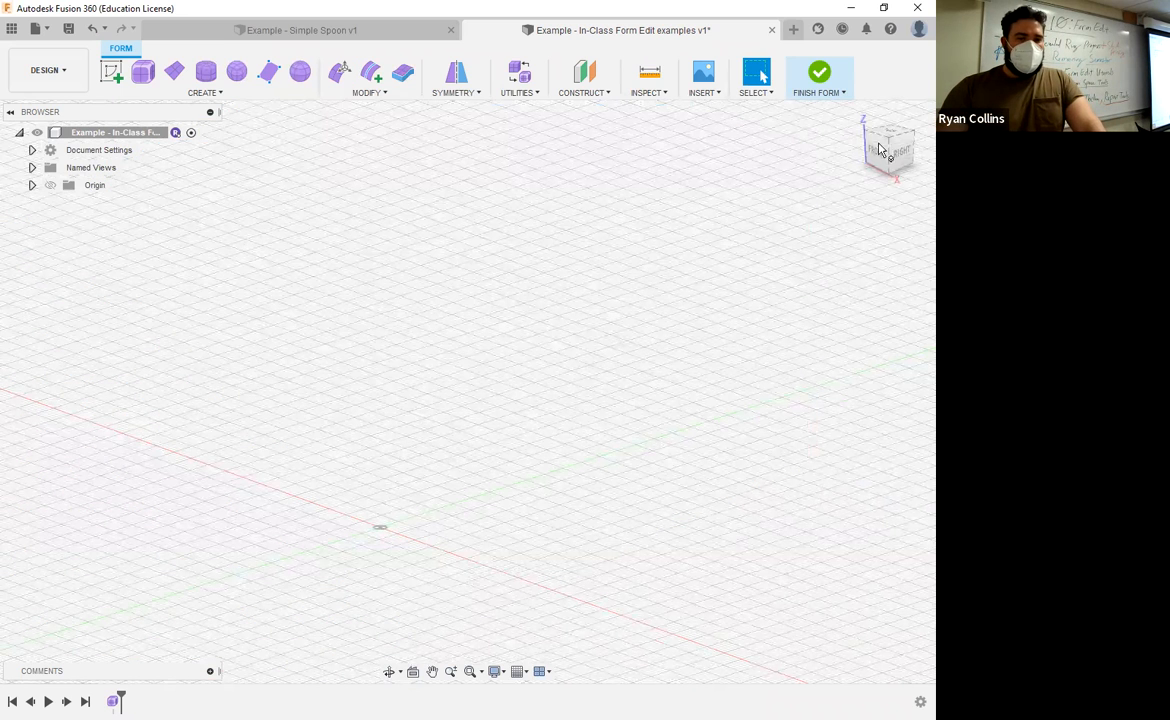
Create a centred T-spline box 52 mm long, 74 mm wide and 77 mm high, with two faces in each direction
{"action": "left_click", "coordinate": [143, 73]}
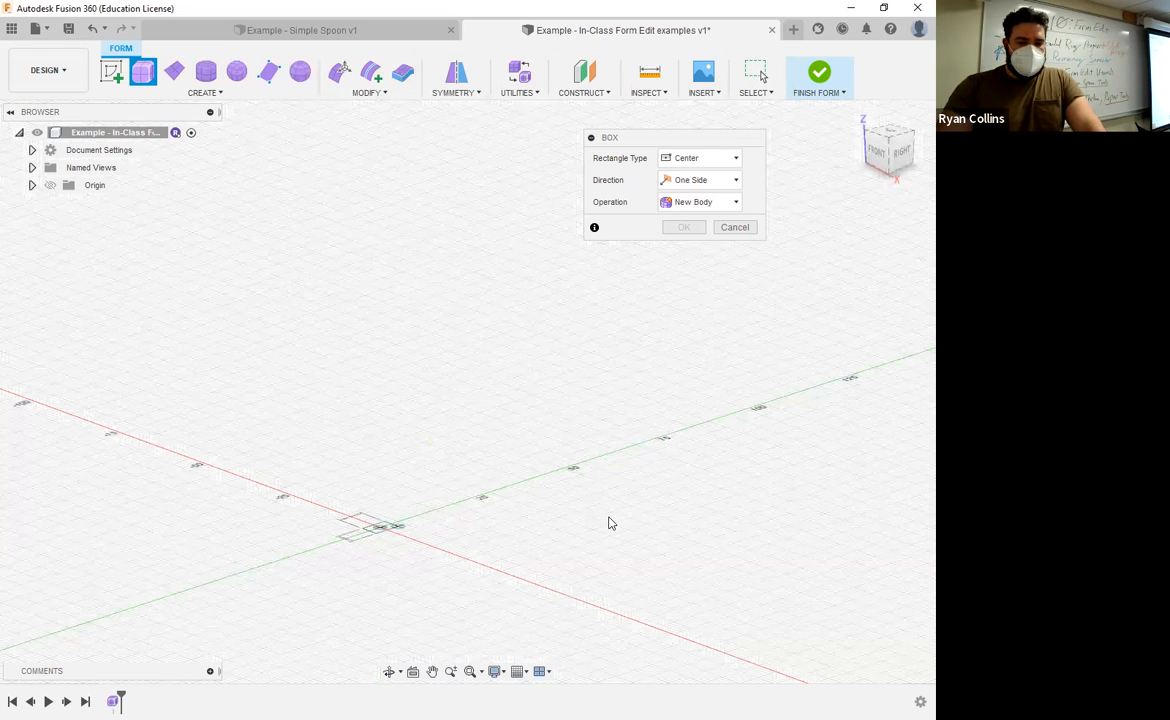
{"action": "left_click", "coordinate": [383, 389]}
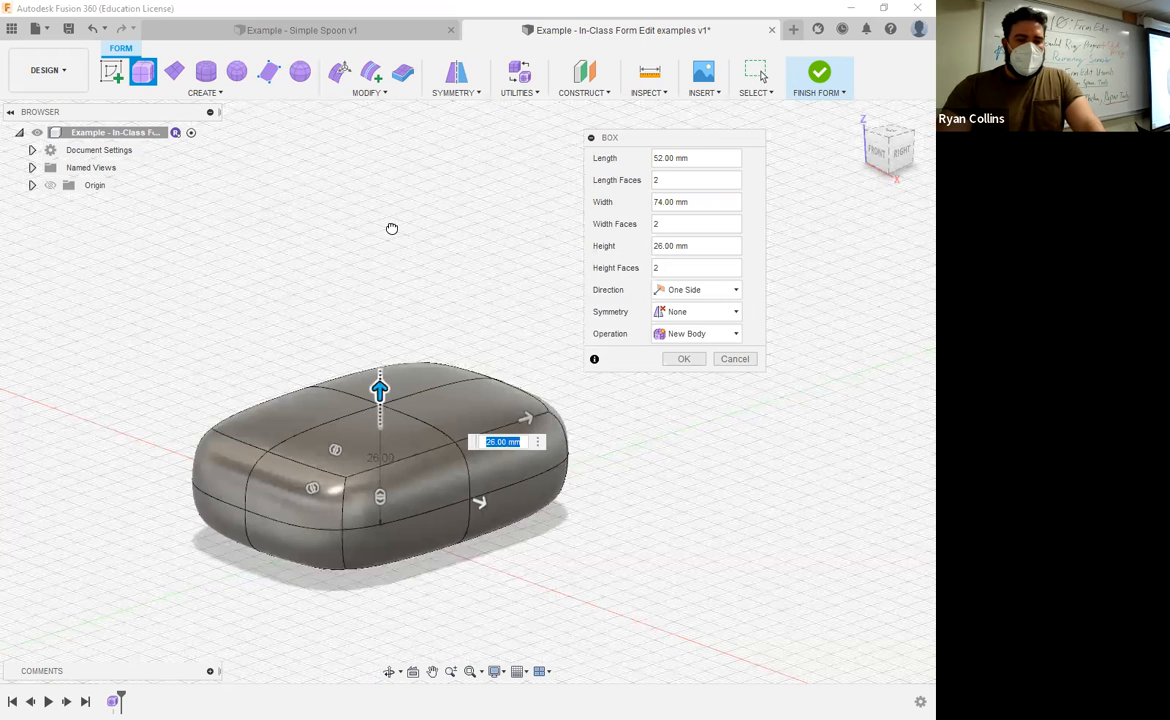
{"action": "type", "text": "77"}
{"action": "key", "text": "Return"}
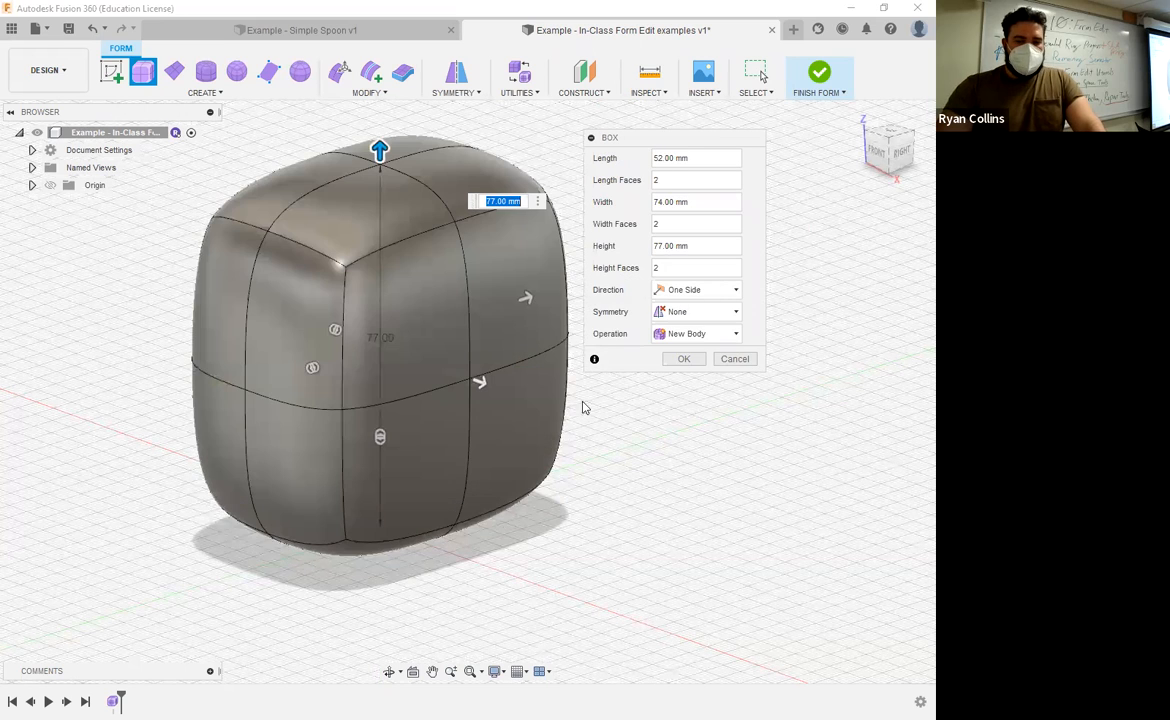
{"action": "left_click", "coordinate": [676, 359]}
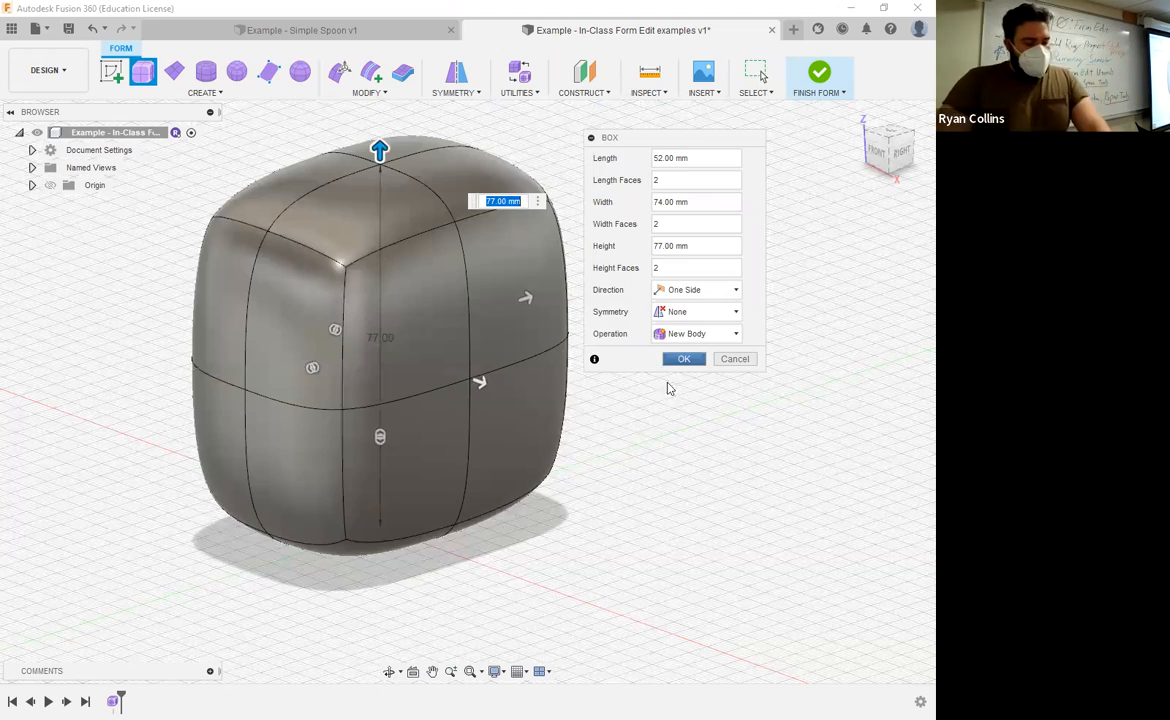
In Edit Form, allow all entity types, select the upper front face on the box's right side, and extrude it outward by 40 mm
{"action": "middle_click_drag", "start_coordinate": [643, 421], "coordinate": [530, 428], "text": "shift"}
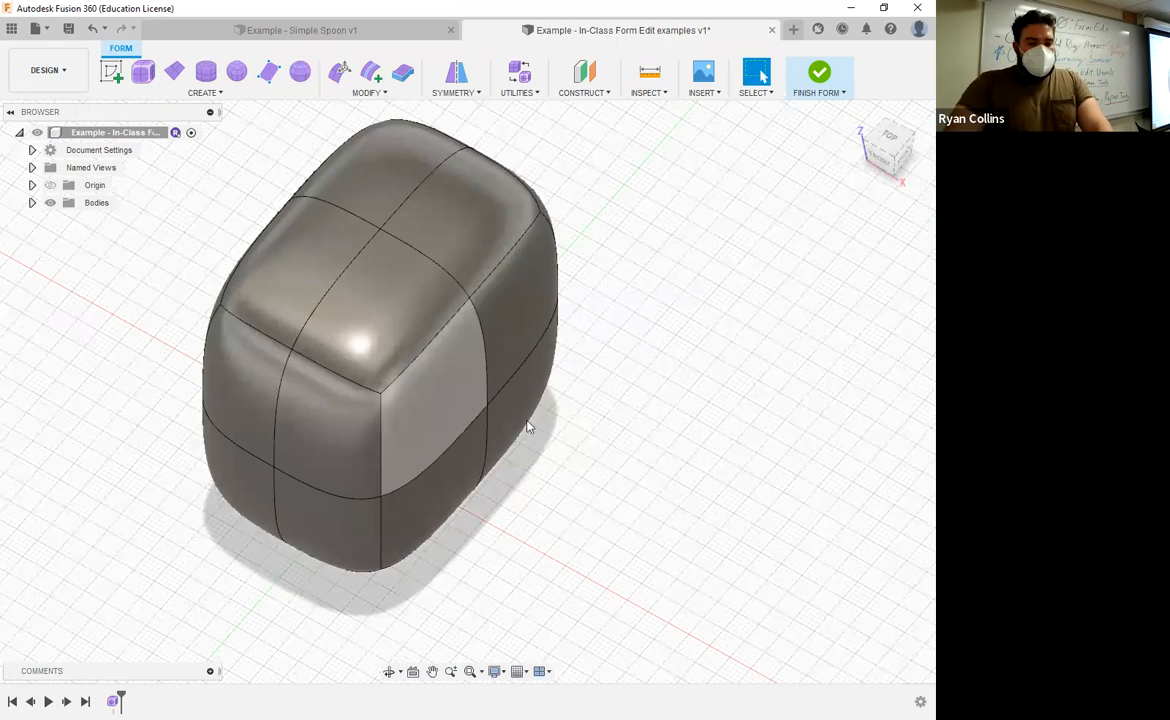
{"action": "left_click", "coordinate": [440, 345]}
{"action": "left_click", "coordinate": [243, 159]}
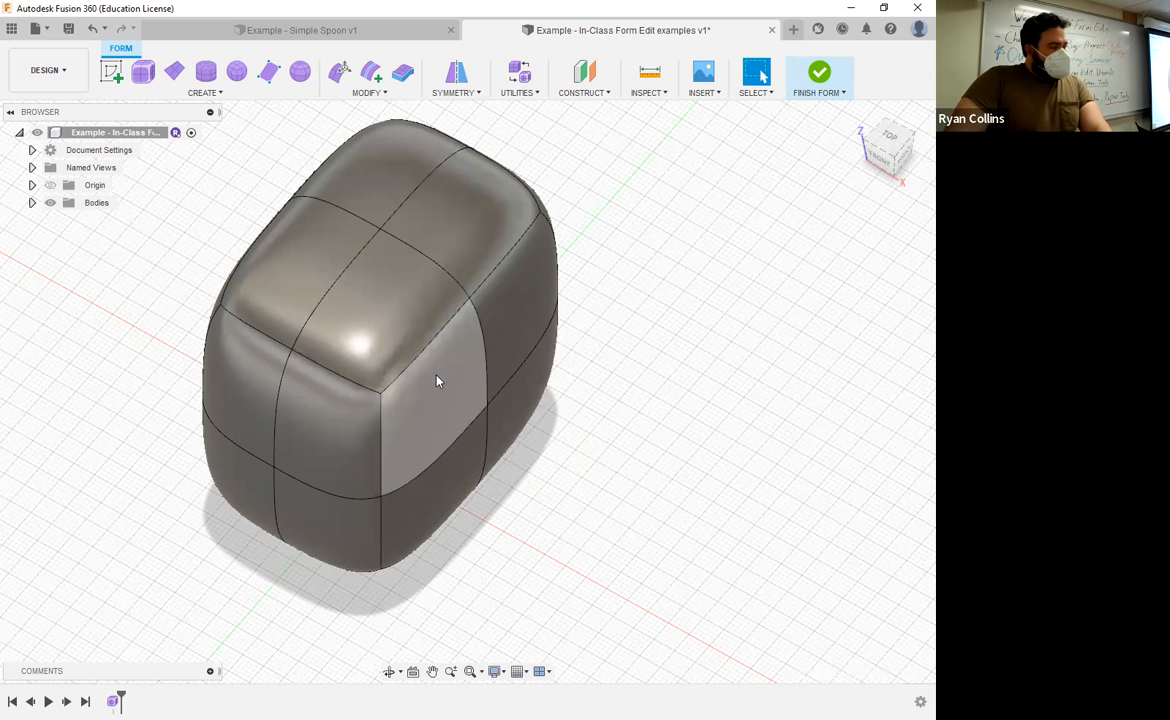
{"action": "left_click", "coordinate": [338, 74]}
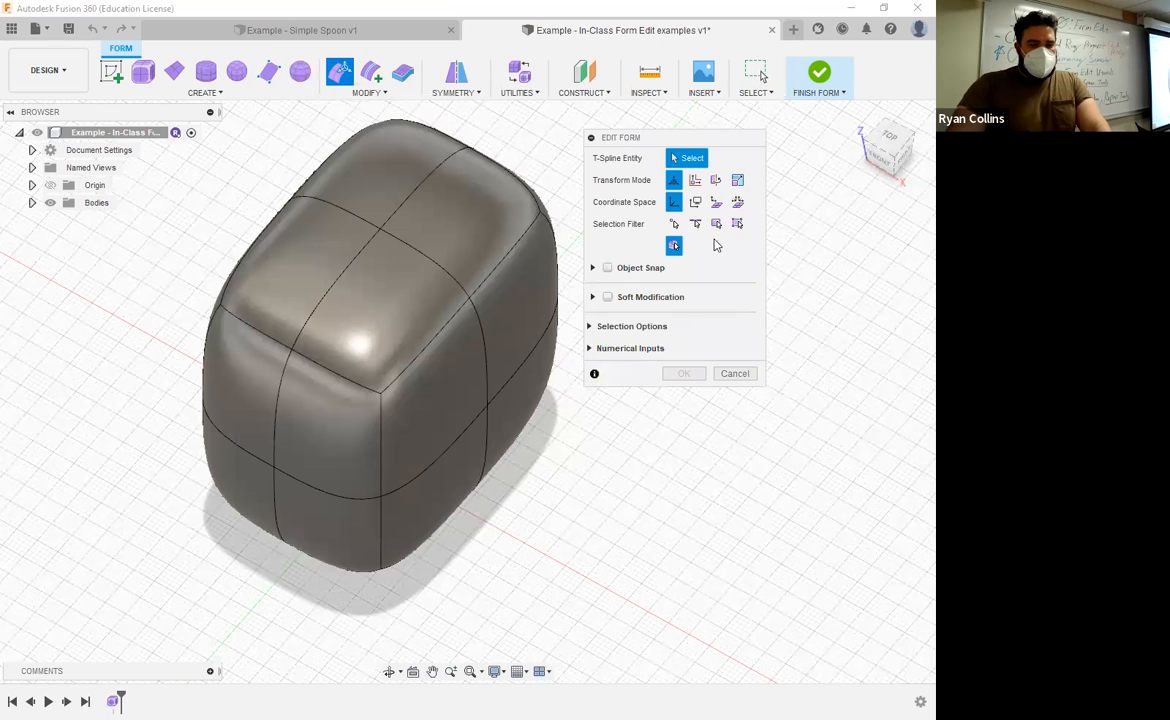
{"action": "left_click", "coordinate": [737, 223]}
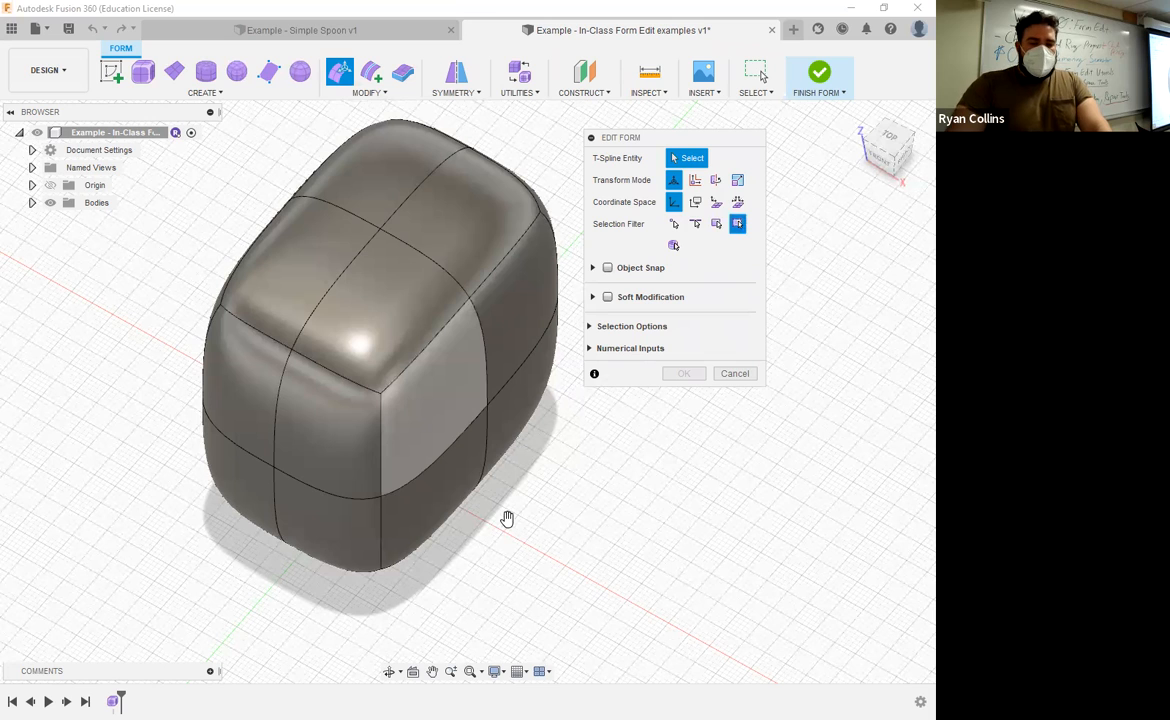
{"action": "left_click", "coordinate": [434, 414]}
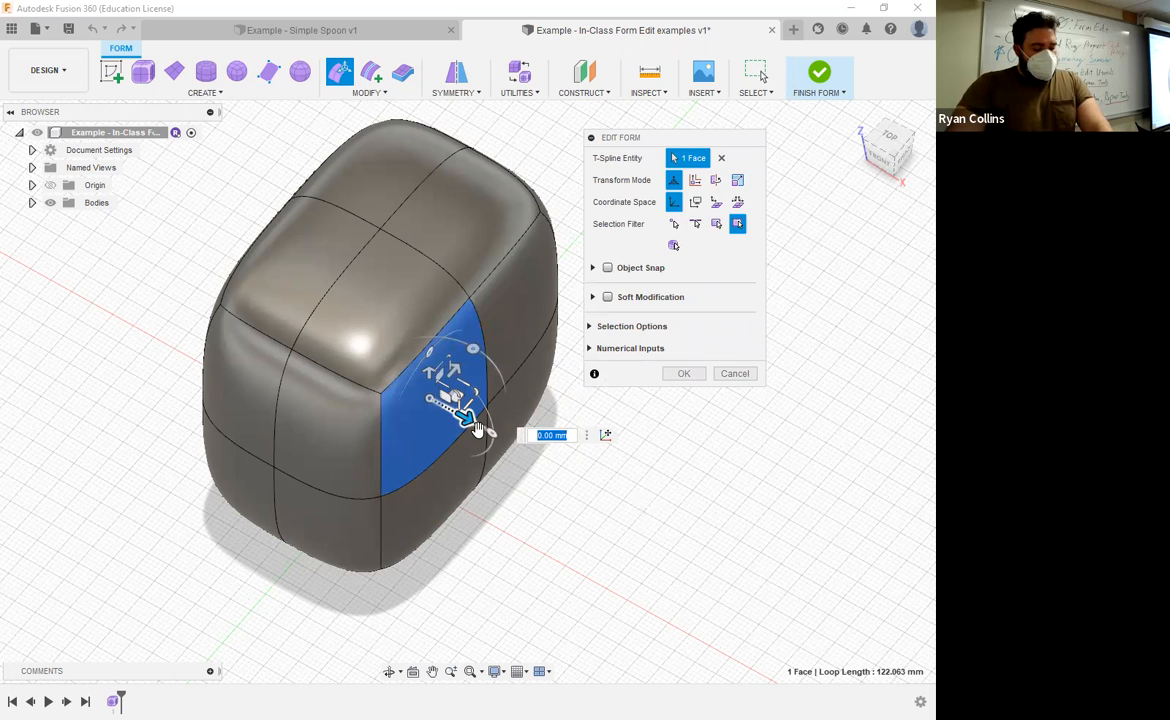
{"action": "left_click_drag", "start_coordinate": [477, 428], "coordinate": [478, 427]}
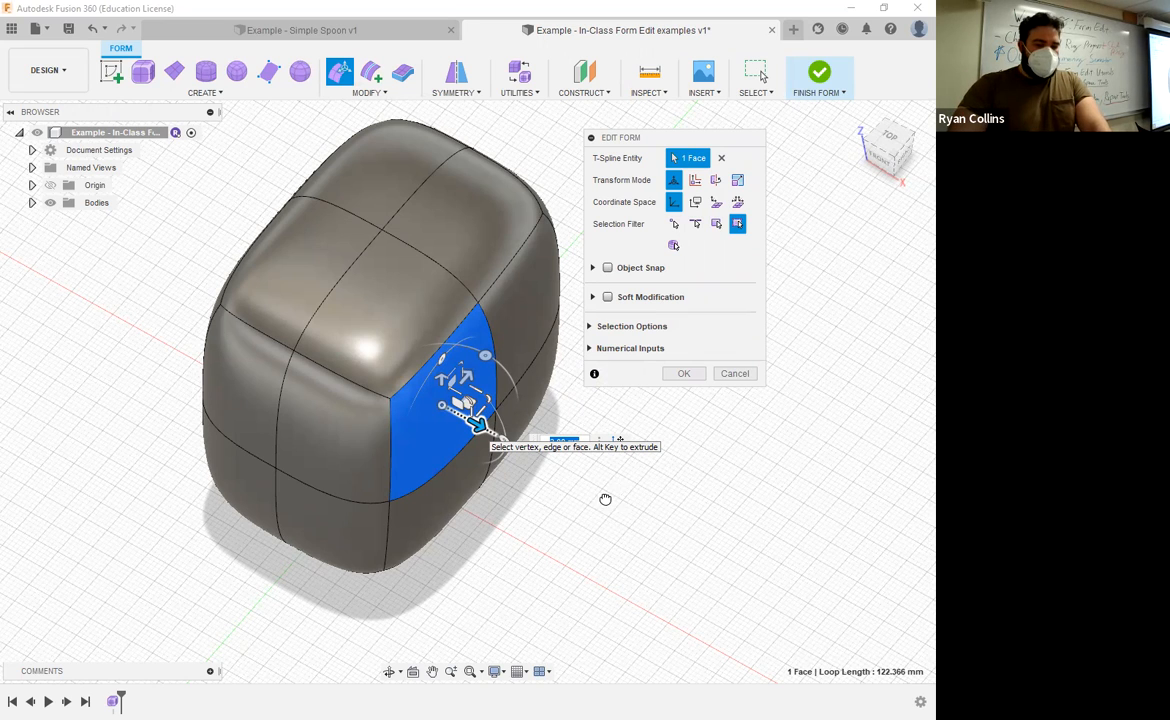
{"action": "type", "text": "40"}
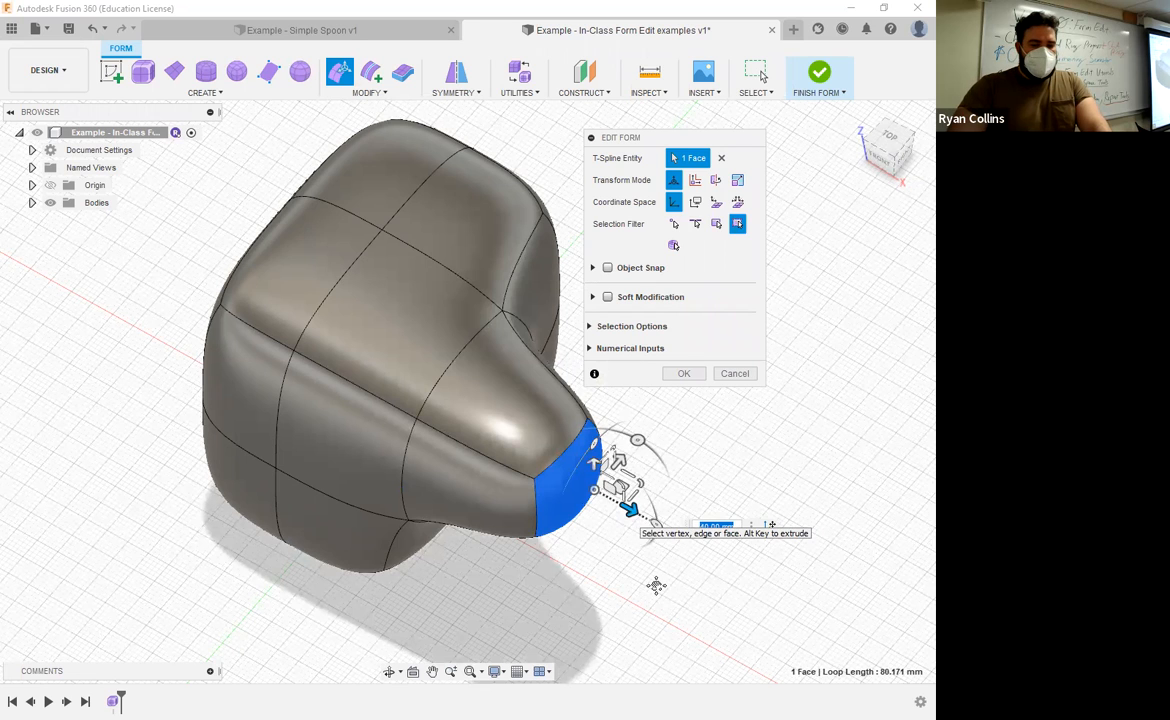
Lengthen the new arm by extruding its end face another 20 mm
{"action": "scroll", "coordinate": [657, 588], "scroll_direction": "up", "scroll_amount": 3}
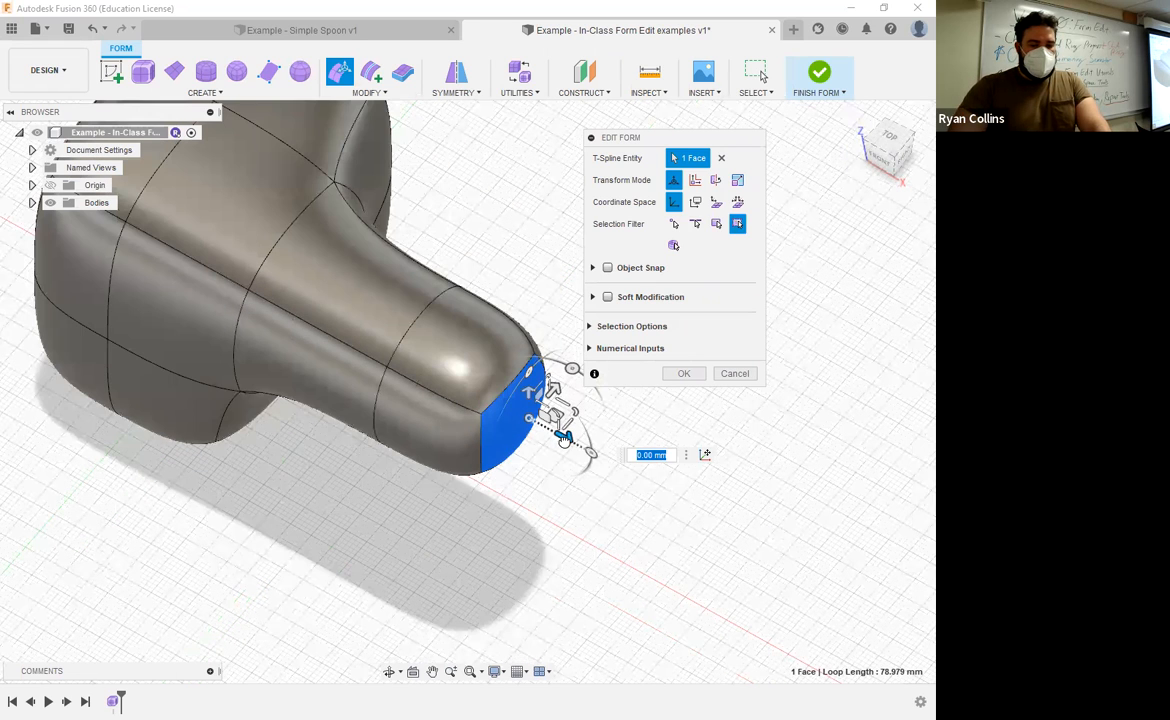
{"action": "type", "text": "20"}
{"action": "key", "text": "Return"}
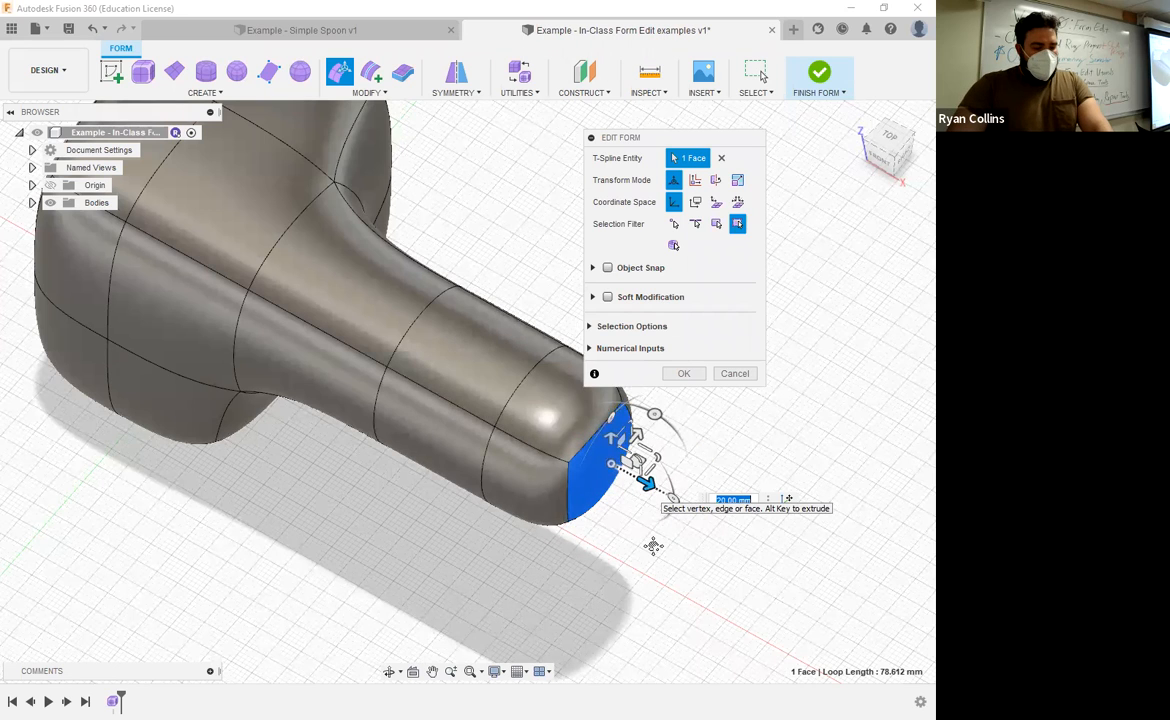
Scale down and extrude the arm's end face so the arm tapers to a narrow tip
{"action": "middle_click_drag", "start_coordinate": [560, 510], "coordinate": [525, 483], "text": "shift"}
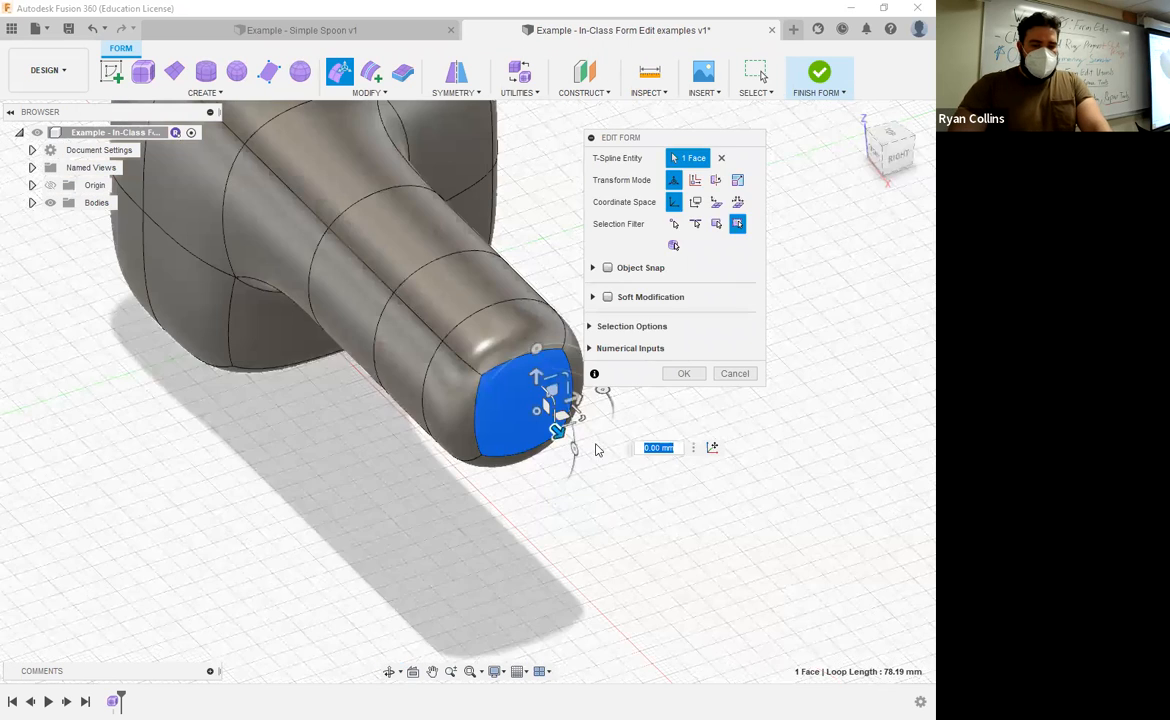
{"action": "left_click_drag", "start_coordinate": [537, 414], "coordinate": [653, 575]}
{"action": "middle_click_drag", "start_coordinate": [656, 577], "coordinate": [419, 513]}
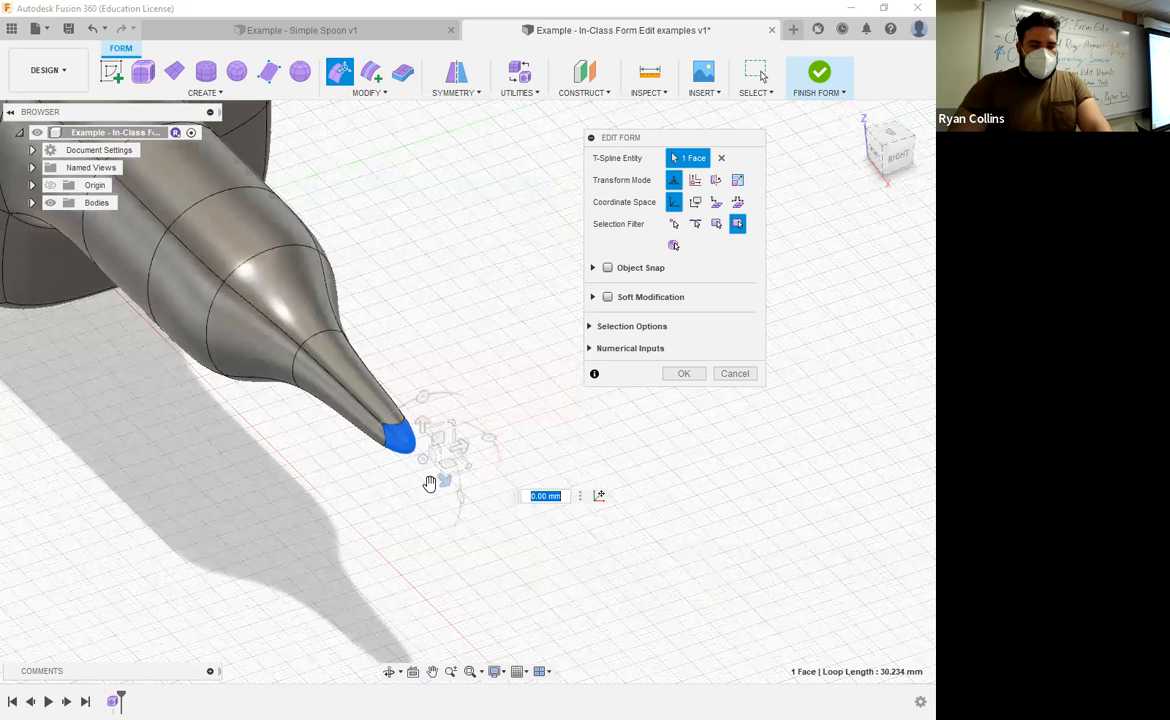
Rotate the tip face and extrude it sideways in successive segments to curl the arm into a hook, turning the end face 95 degrees
{"action": "left_click_drag", "start_coordinate": [583, 488], "coordinate": [548, 405]}
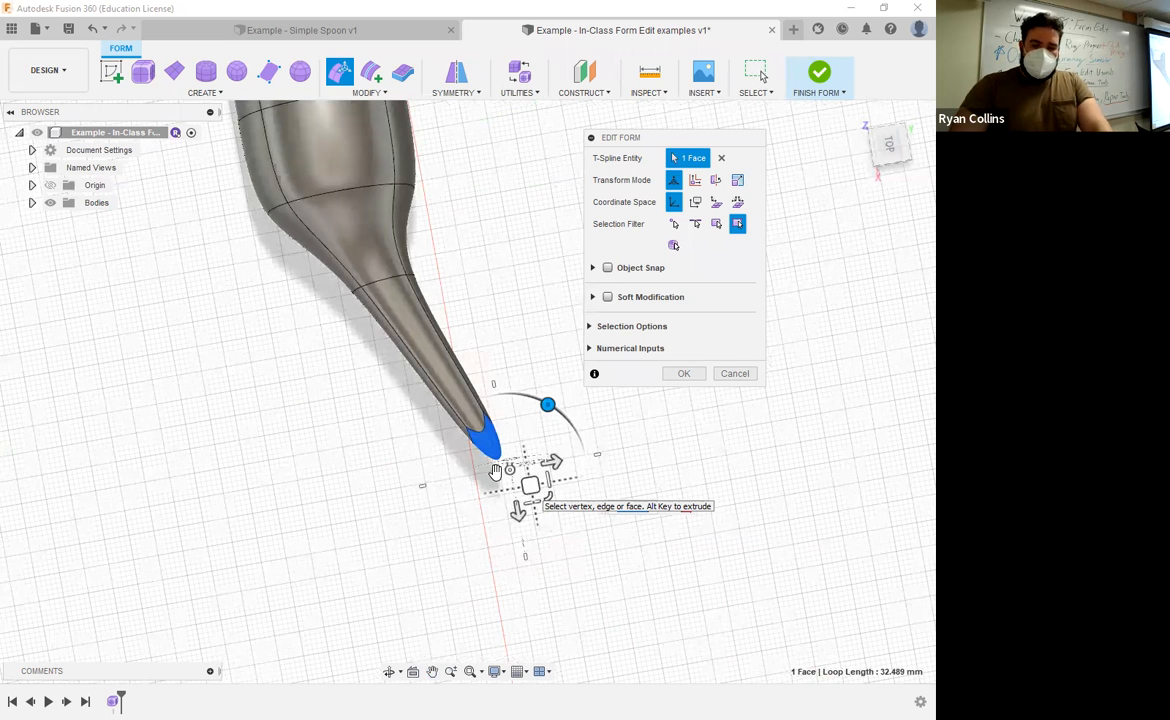
{"action": "middle_click_drag", "start_coordinate": [628, 537], "coordinate": [398, 562]}
{"action": "left_click_drag", "start_coordinate": [300, 510], "coordinate": [484, 469], "text": "alt"}
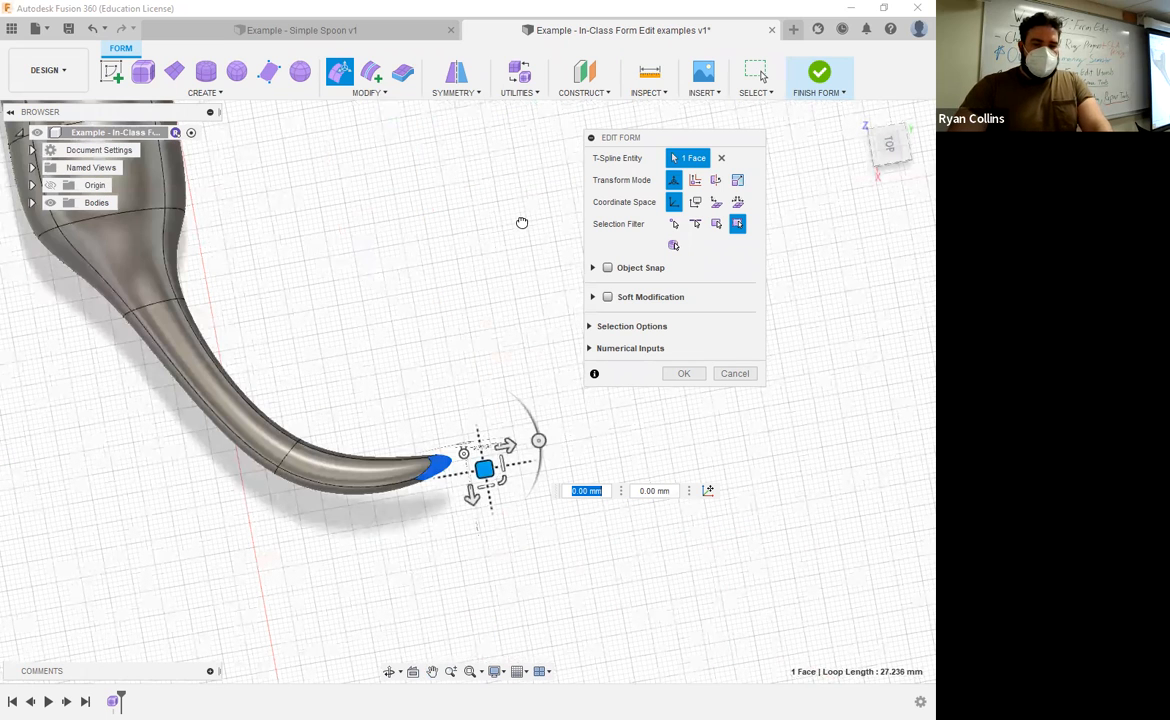
{"action": "middle_click_drag", "start_coordinate": [477, 397], "coordinate": [528, 400], "text": "shift"}
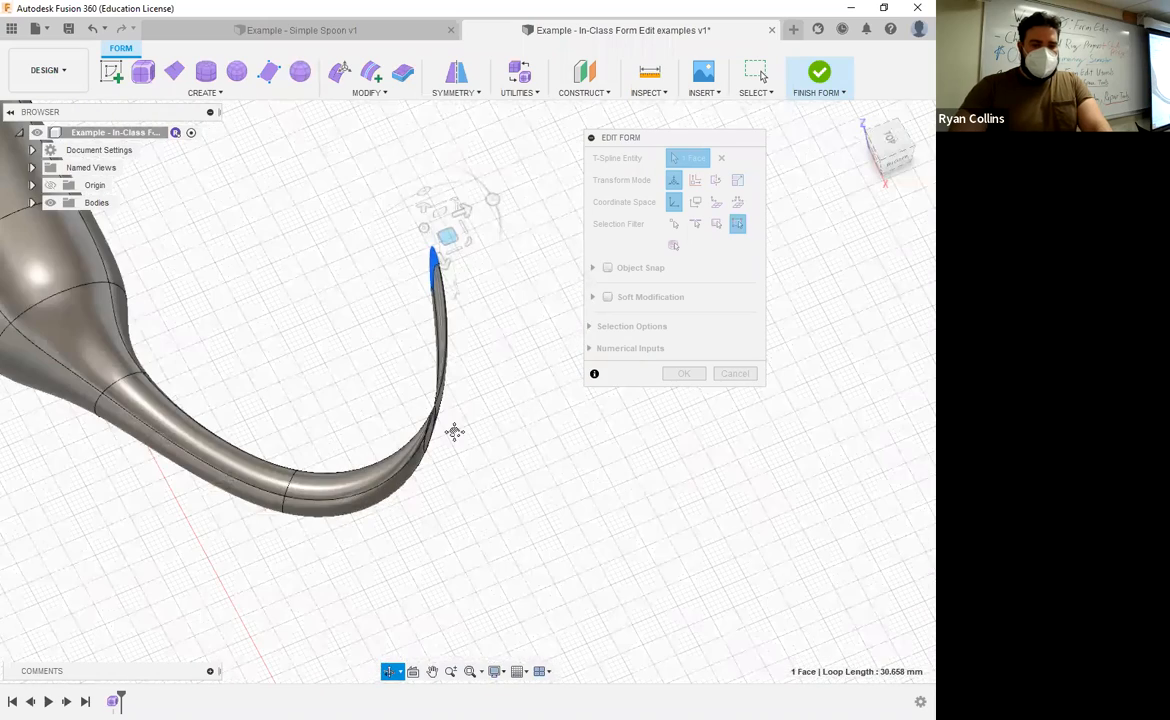
{"action": "left_click_drag", "start_coordinate": [436, 281], "coordinate": [339, 278]}
{"action": "middle_click_drag", "start_coordinate": [400, 444], "coordinate": [341, 475], "text": "shift"}
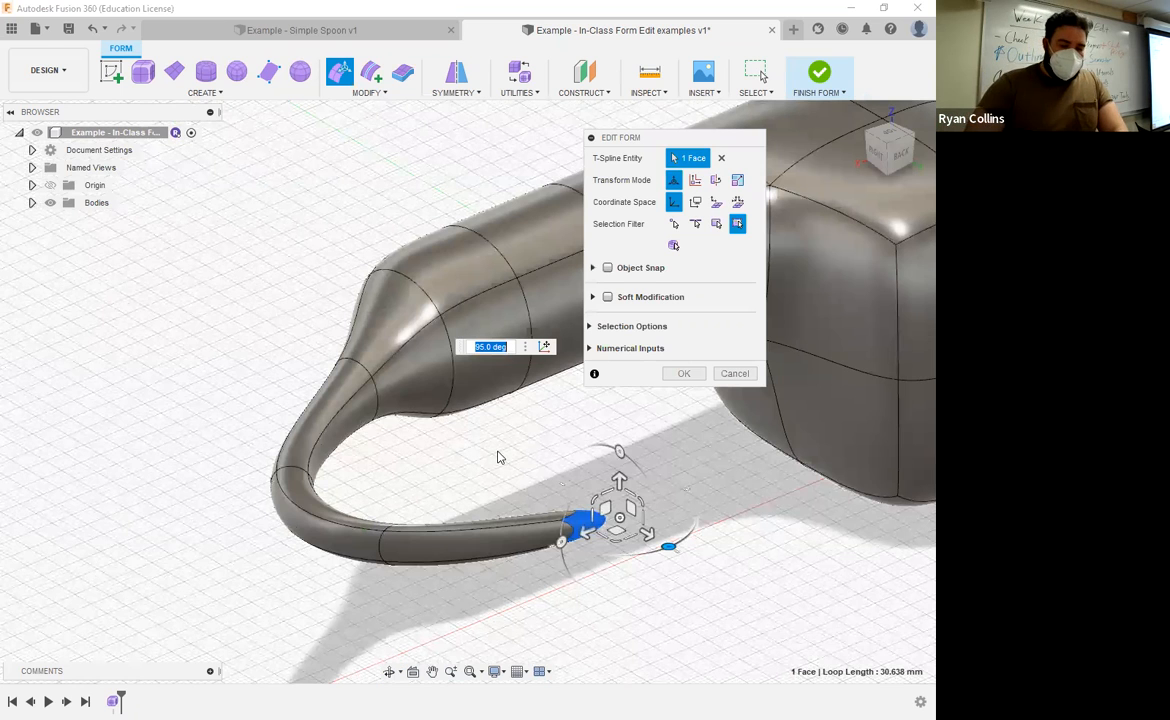
Select the four-edge loop around the arm before its taper, scale it uniformly by 0.365, and move it -10 mm along the arm
{"action": "scroll", "coordinate": [386, 316], "scroll_direction": "up", "scroll_amount": 2}
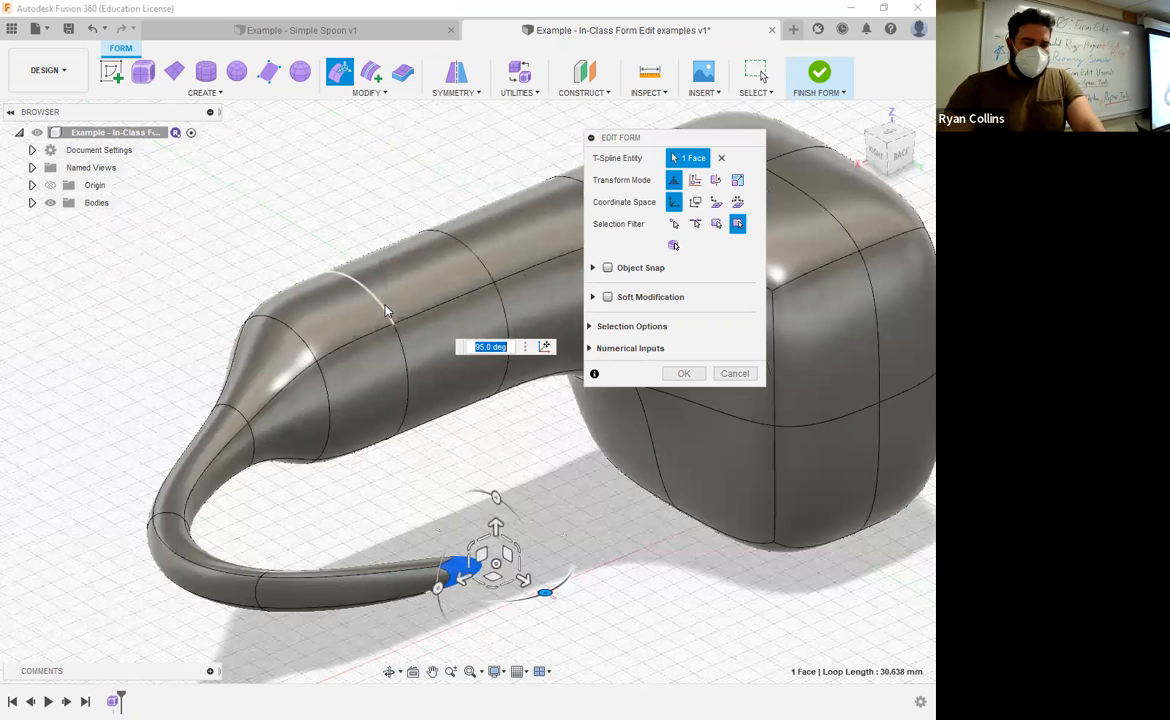
{"action": "double_click", "coordinate": [386, 312]}
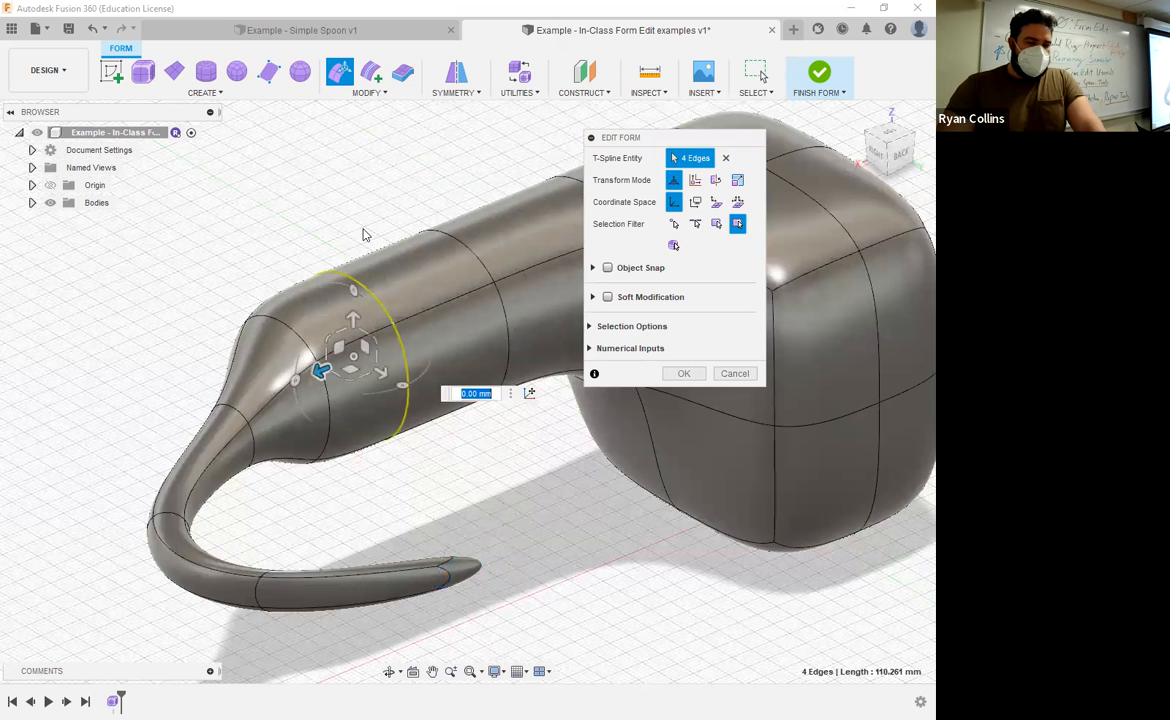
{"action": "left_click", "coordinate": [368, 296]}
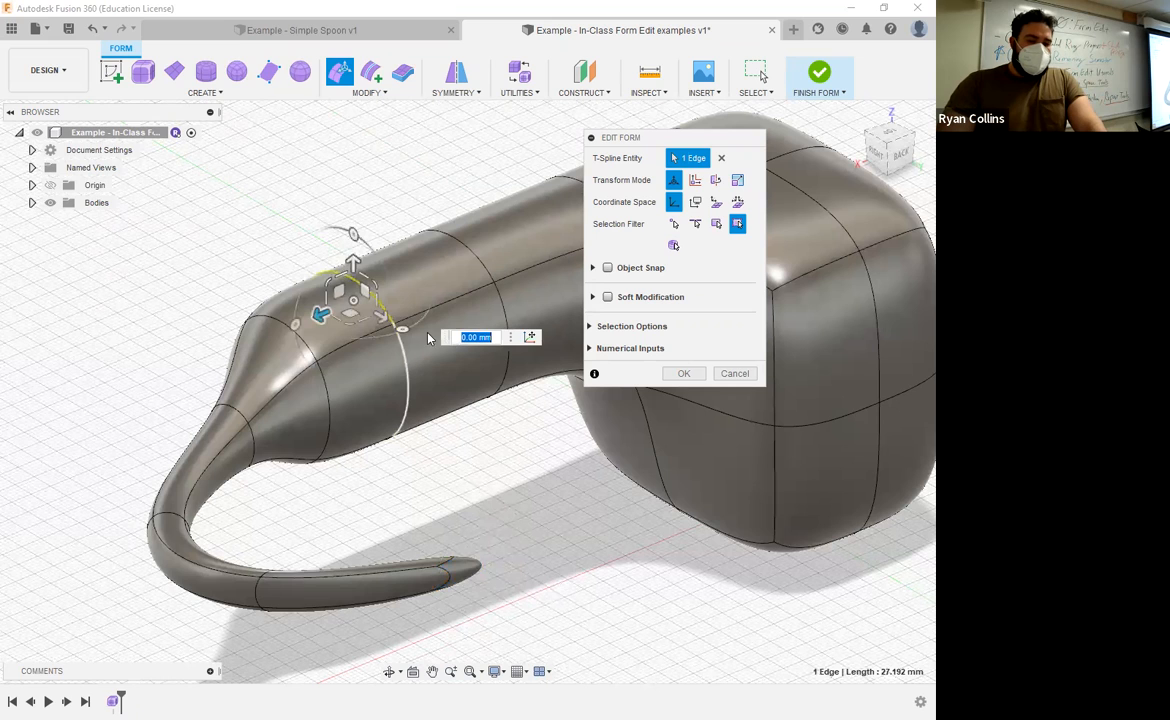
{"action": "double_click", "coordinate": [404, 365]}
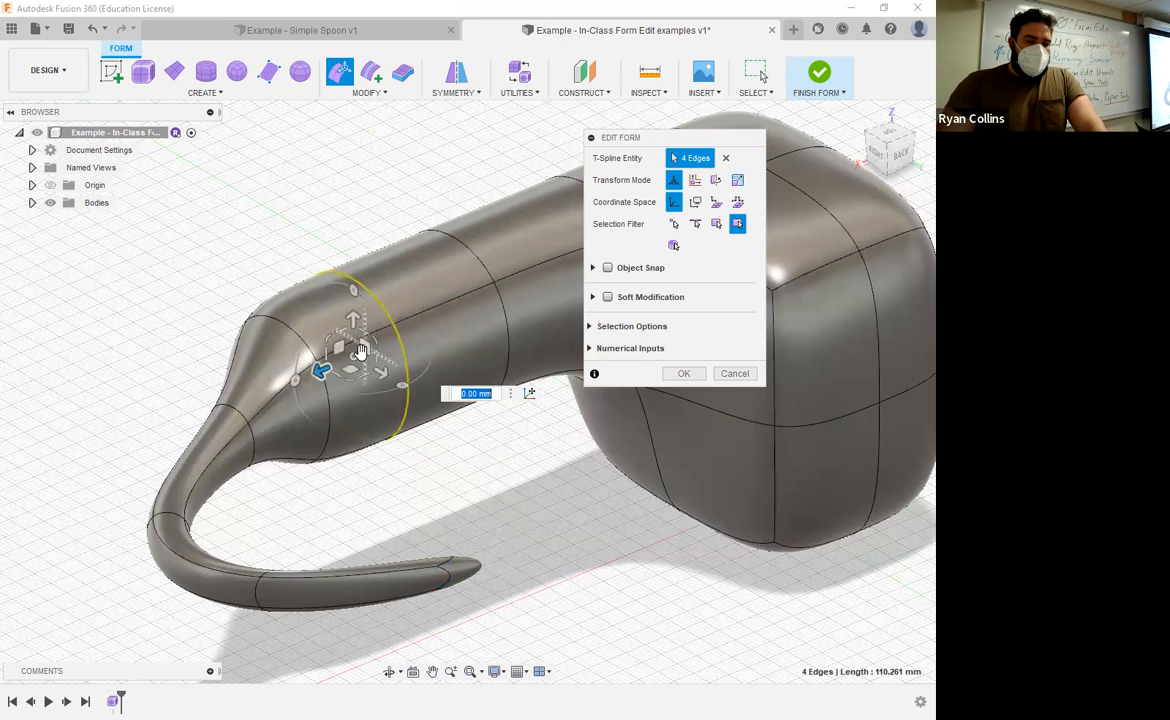
{"action": "left_click_drag", "start_coordinate": [352, 354], "coordinate": [291, 305]}
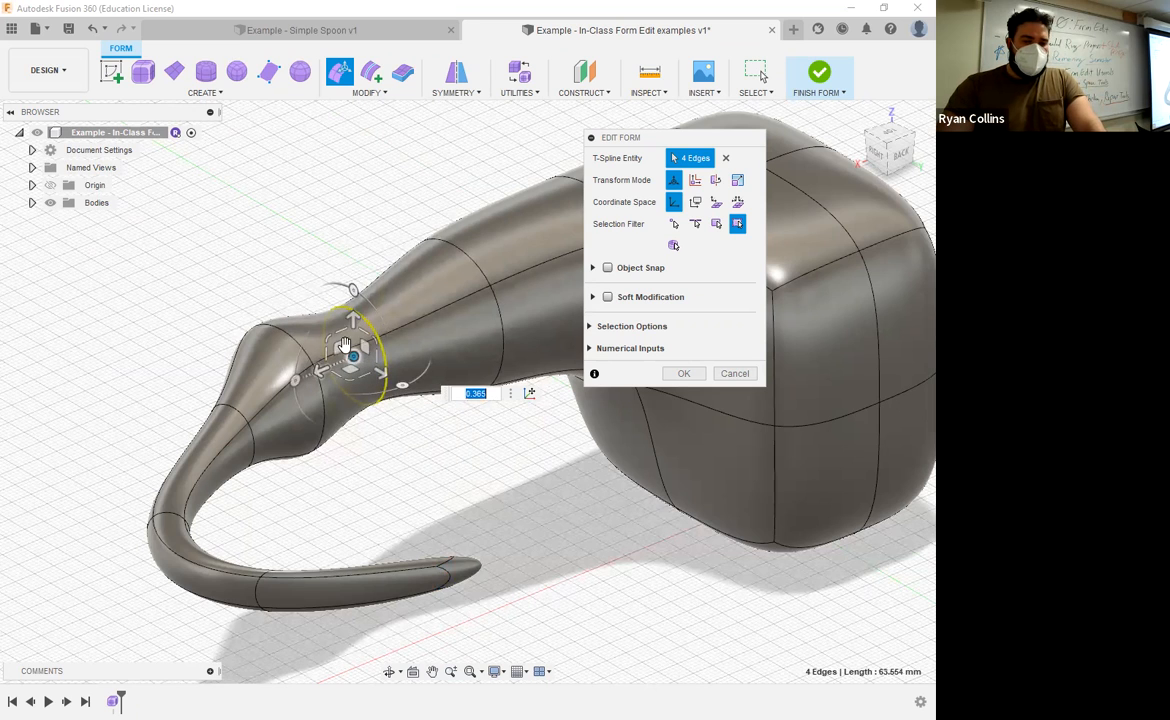
{"action": "left_click_drag", "start_coordinate": [321, 372], "coordinate": [360, 355]}
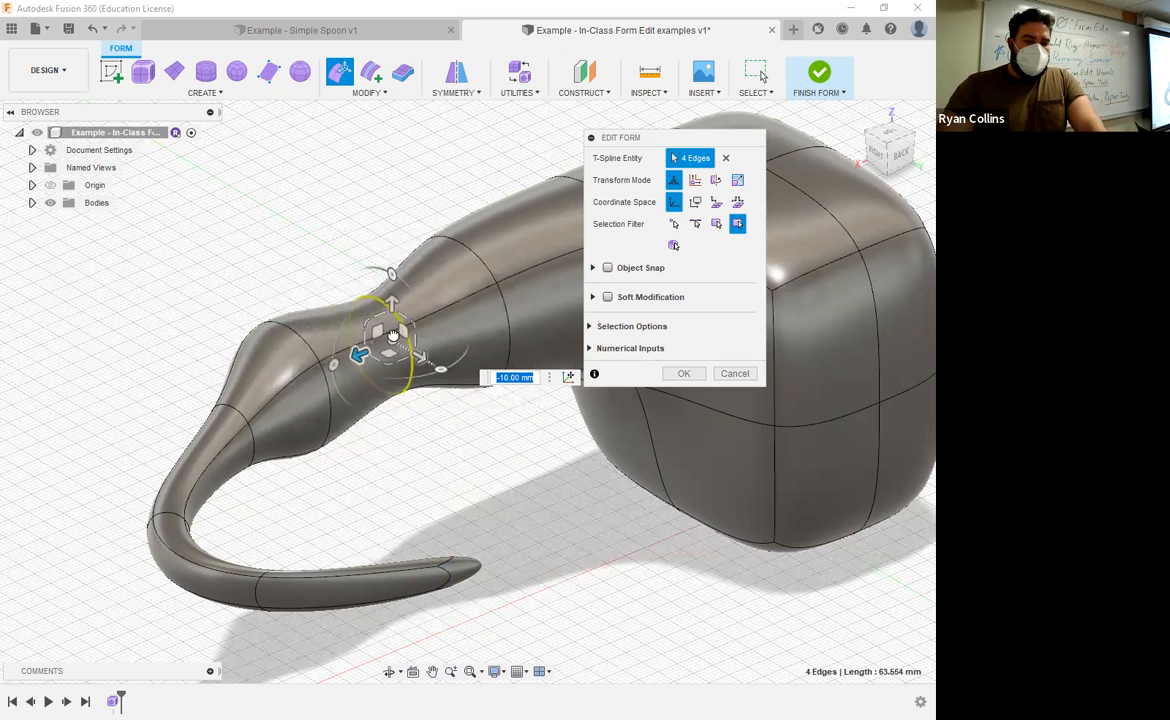
Rotate the narrowed edge loop on the arm by -30 degrees about the vertical axis
{"action": "middle_click_drag", "start_coordinate": [363, 408], "coordinate": [423, 461], "text": "shift"}
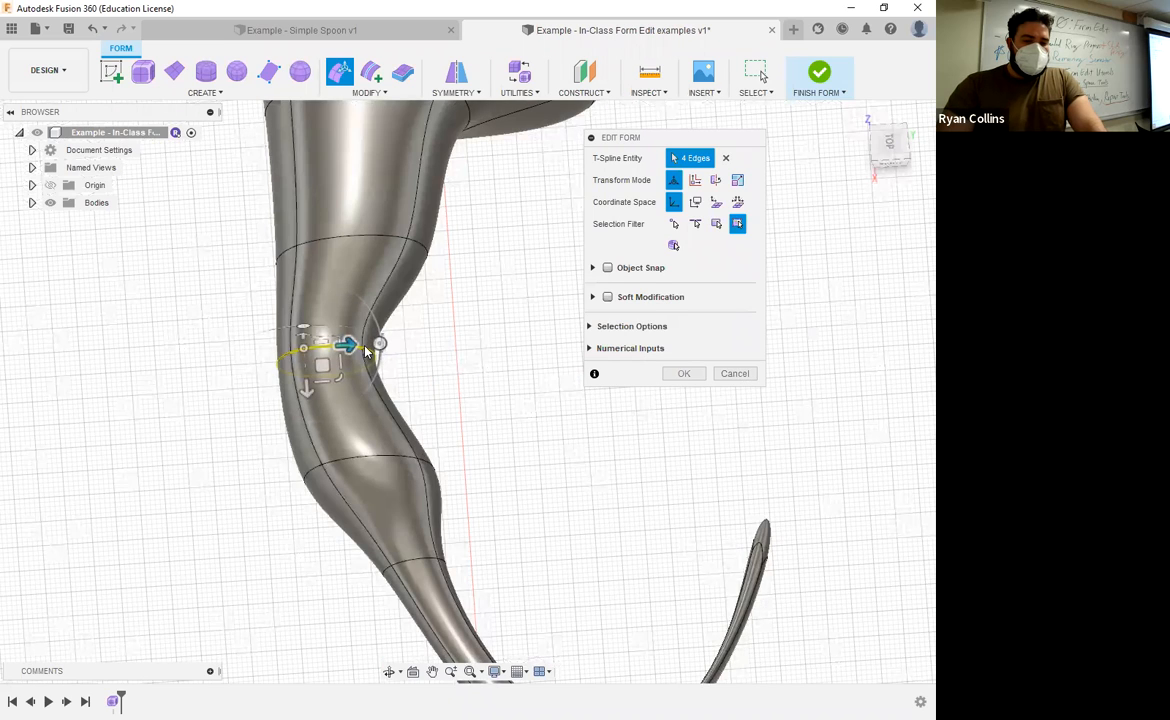
{"action": "left_click_drag", "start_coordinate": [381, 337], "coordinate": [425, 405]}
{"action": "middle_click_drag", "start_coordinate": [512, 494], "coordinate": [592, 446], "text": "shift"}
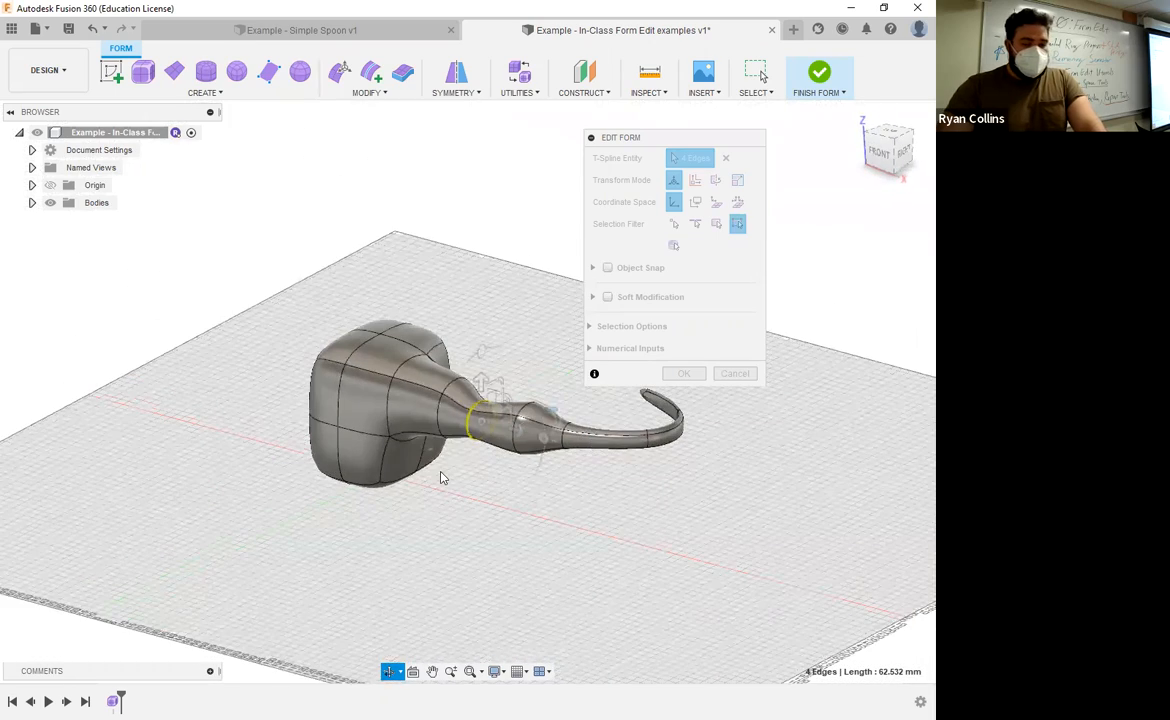
{"action": "middle_click_drag", "start_coordinate": [394, 514], "coordinate": [283, 582]}
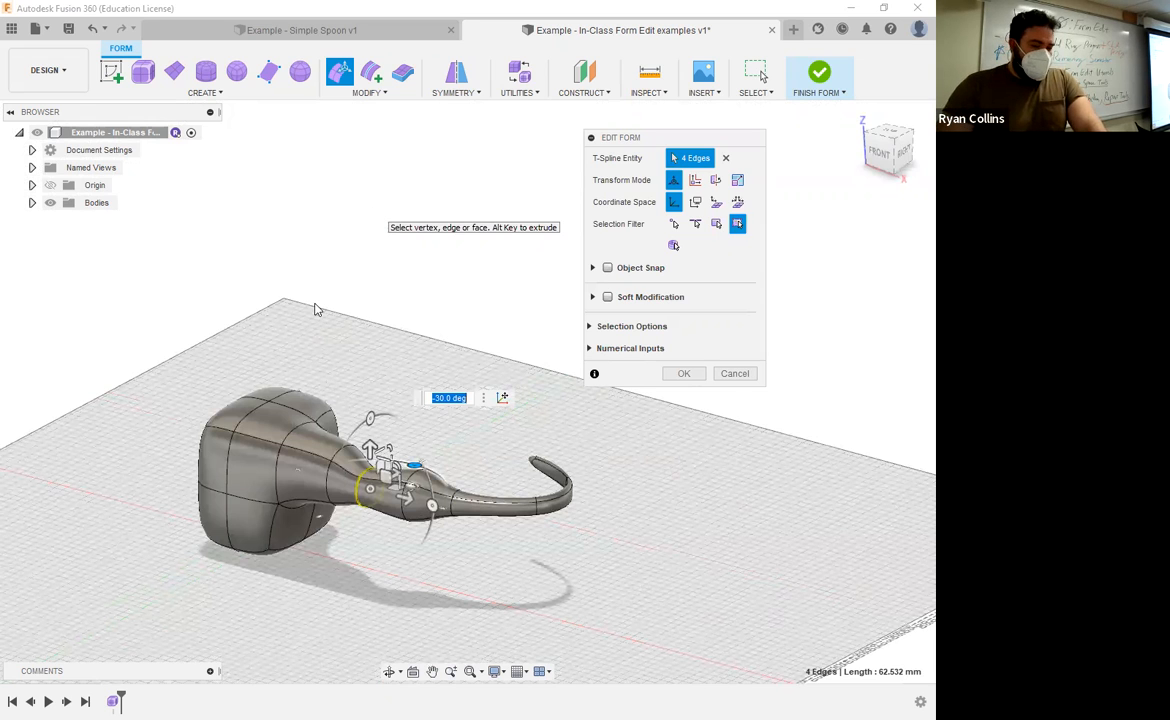
Pull the centre vertex on the body's end opposite the arm outward into a point, and finish Edit Form
{"action": "middle_click_drag", "start_coordinate": [373, 358], "coordinate": [373, 387], "text": "shift"}
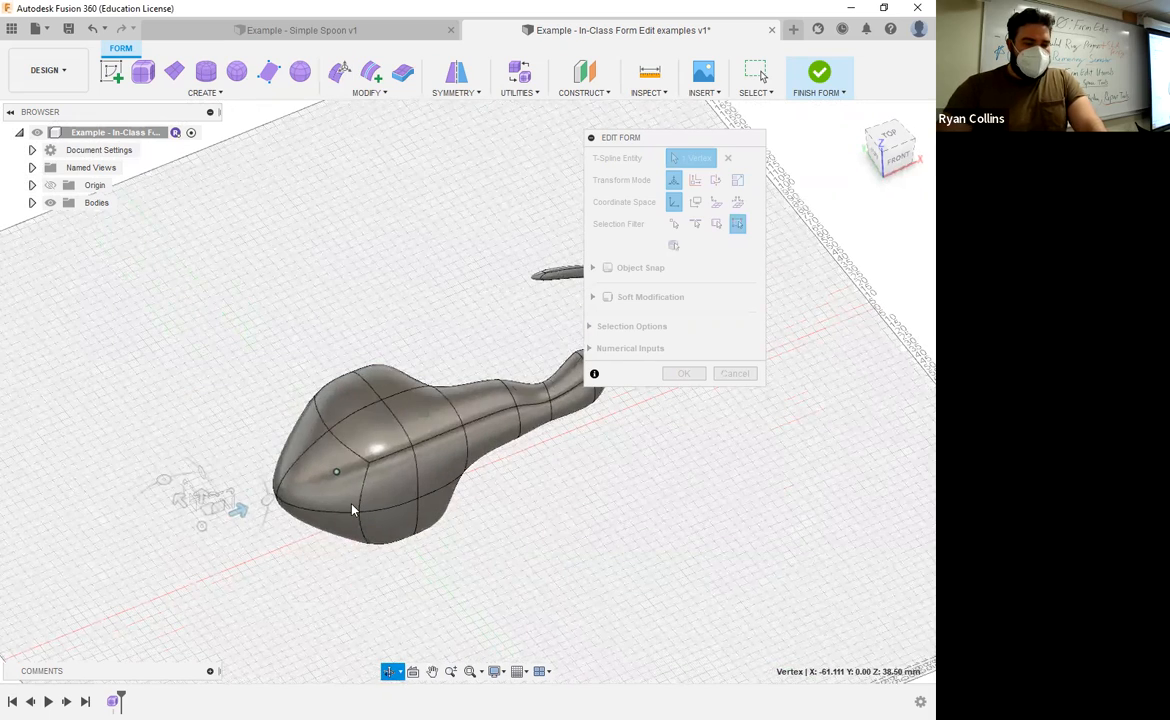
{"action": "scroll", "coordinate": [338, 445], "scroll_direction": "up", "scroll_amount": 3}
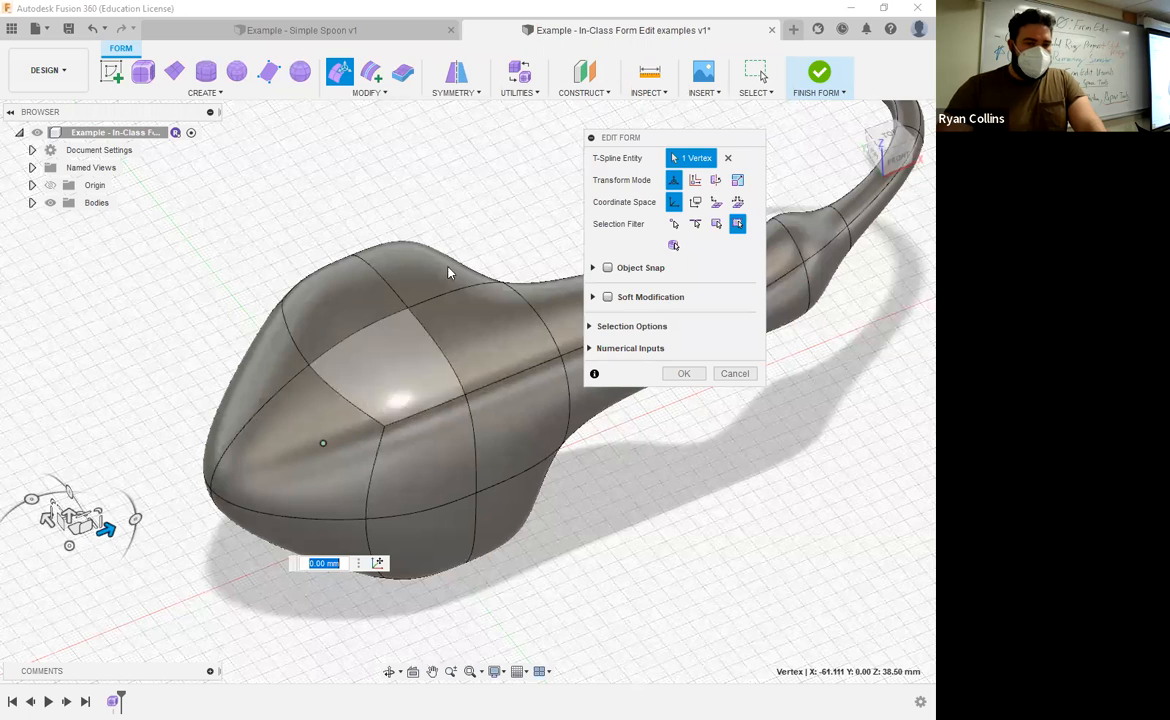
{"action": "key", "text": "Escape"}
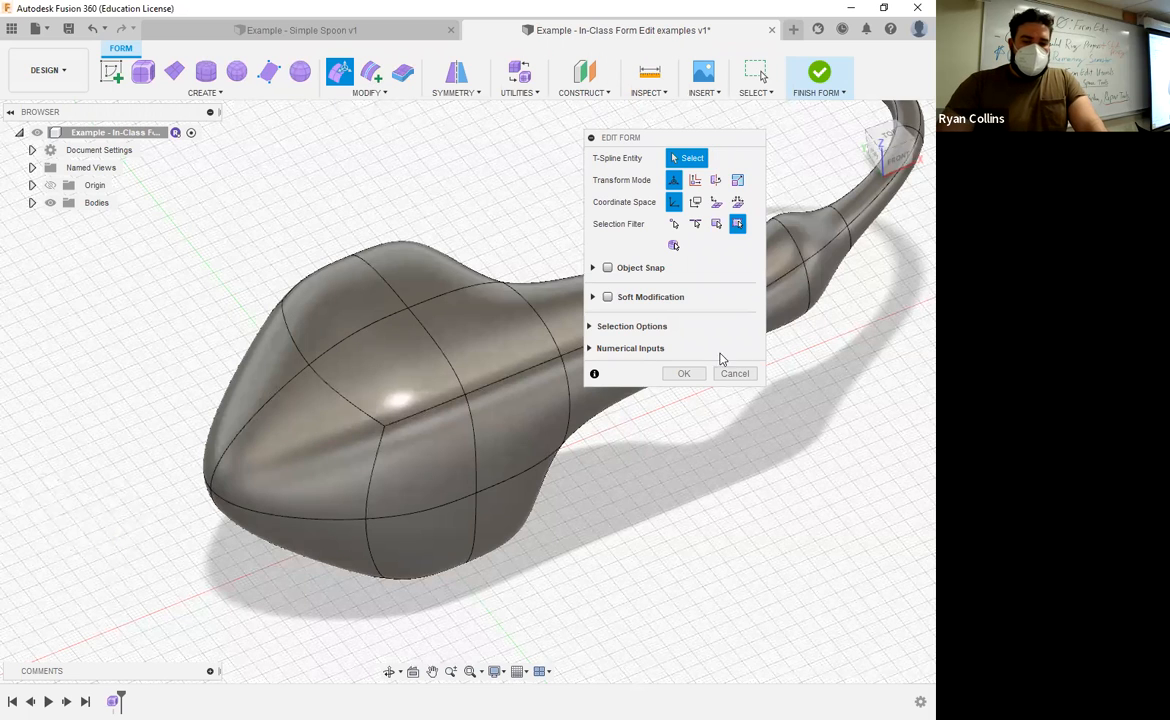
{"action": "left_click", "coordinate": [685, 374]}
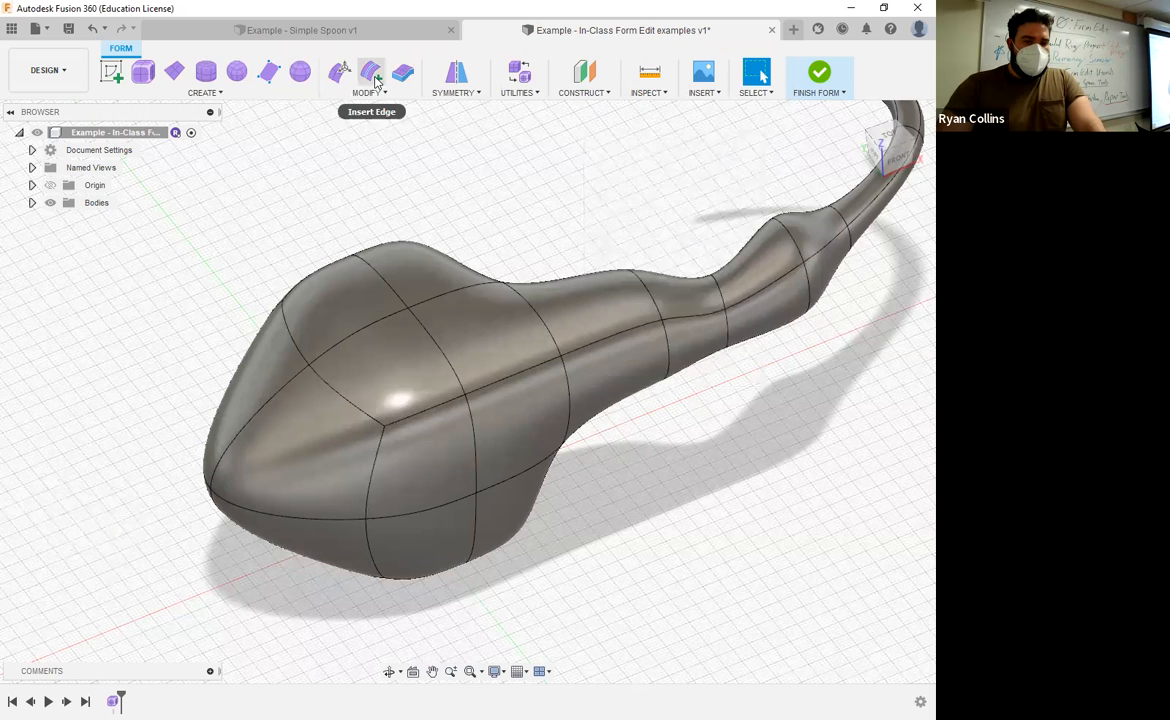
Insert a single-sided edge in Simple mode at location 0.5 beside the two edges above the body's pointed end vertex
{"action": "left_click", "coordinate": [372, 74]}
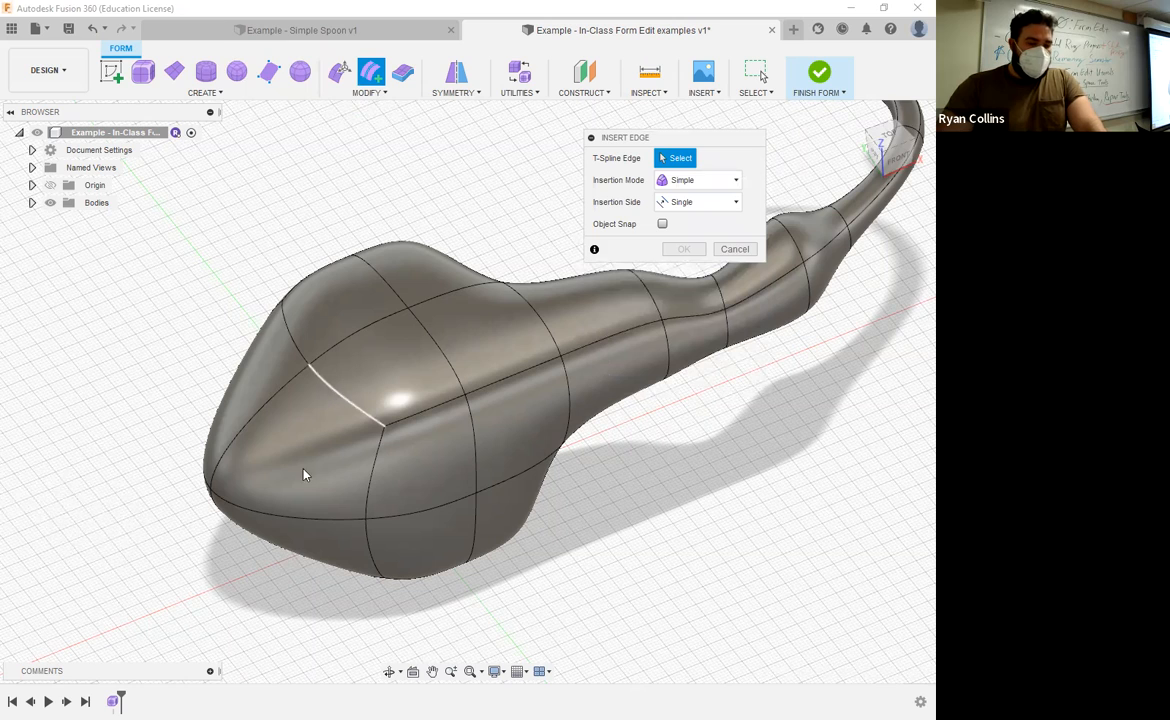
{"action": "left_click", "coordinate": [335, 389]}
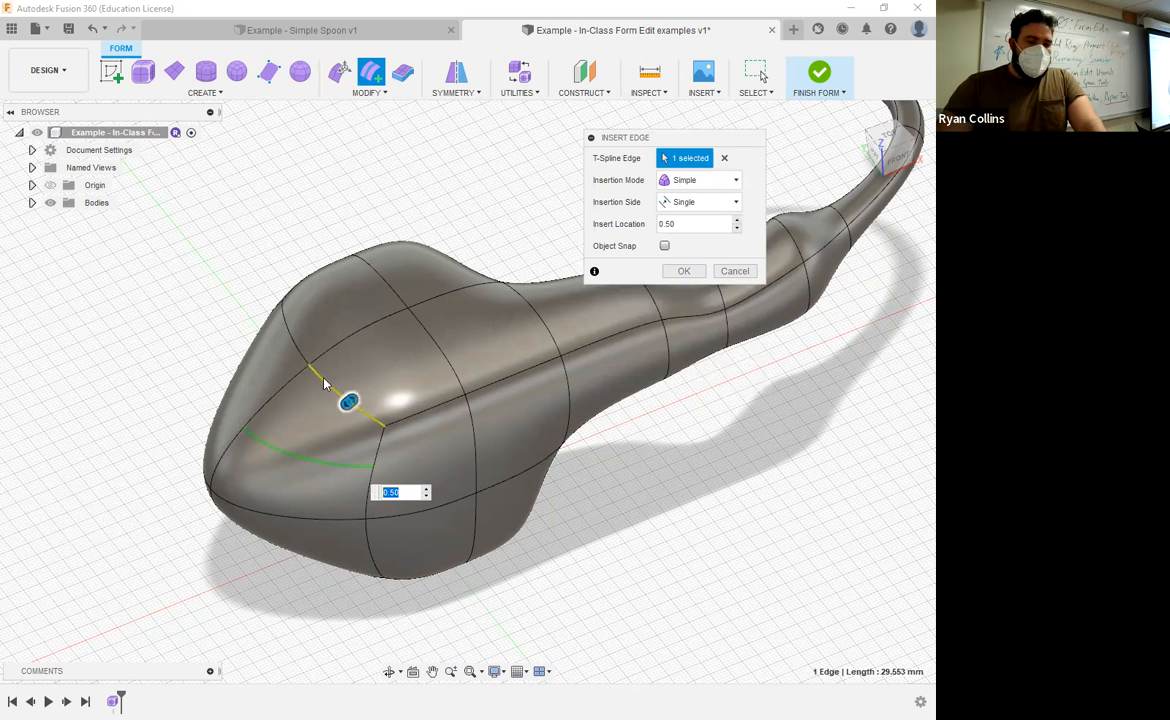
{"action": "left_click", "coordinate": [299, 353]}
{"action": "middle_click_drag", "start_coordinate": [299, 402], "coordinate": [376, 410], "text": "shift"}
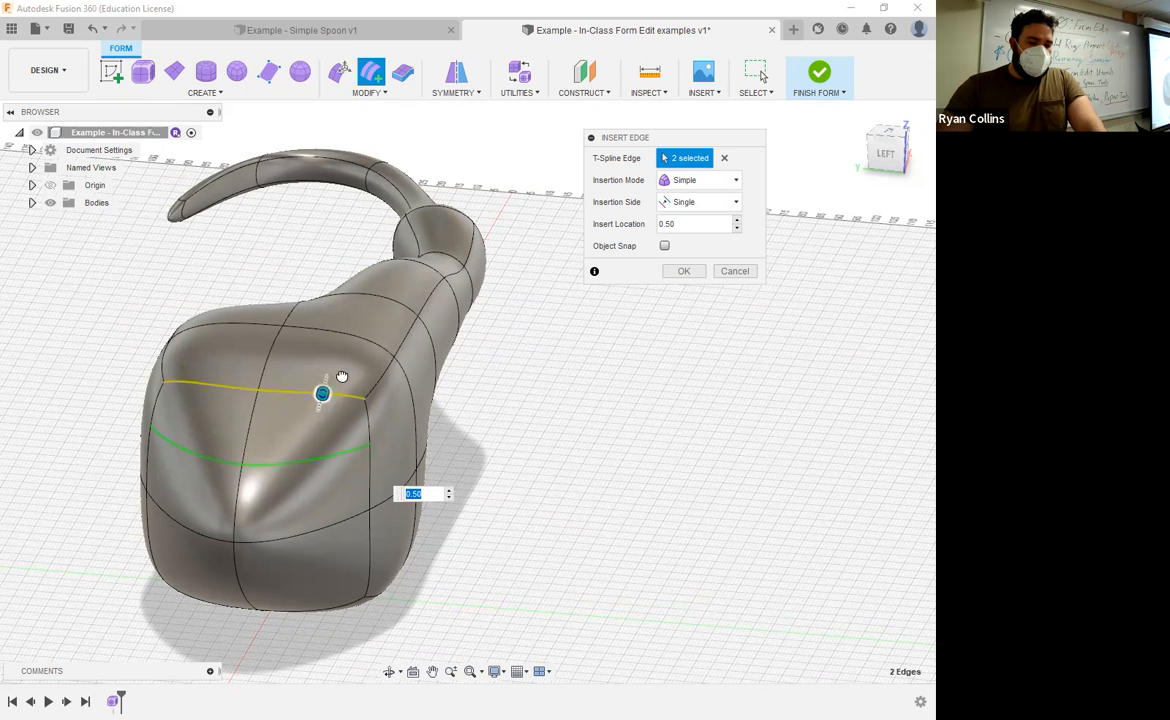
{"action": "type", "text": ".5"}
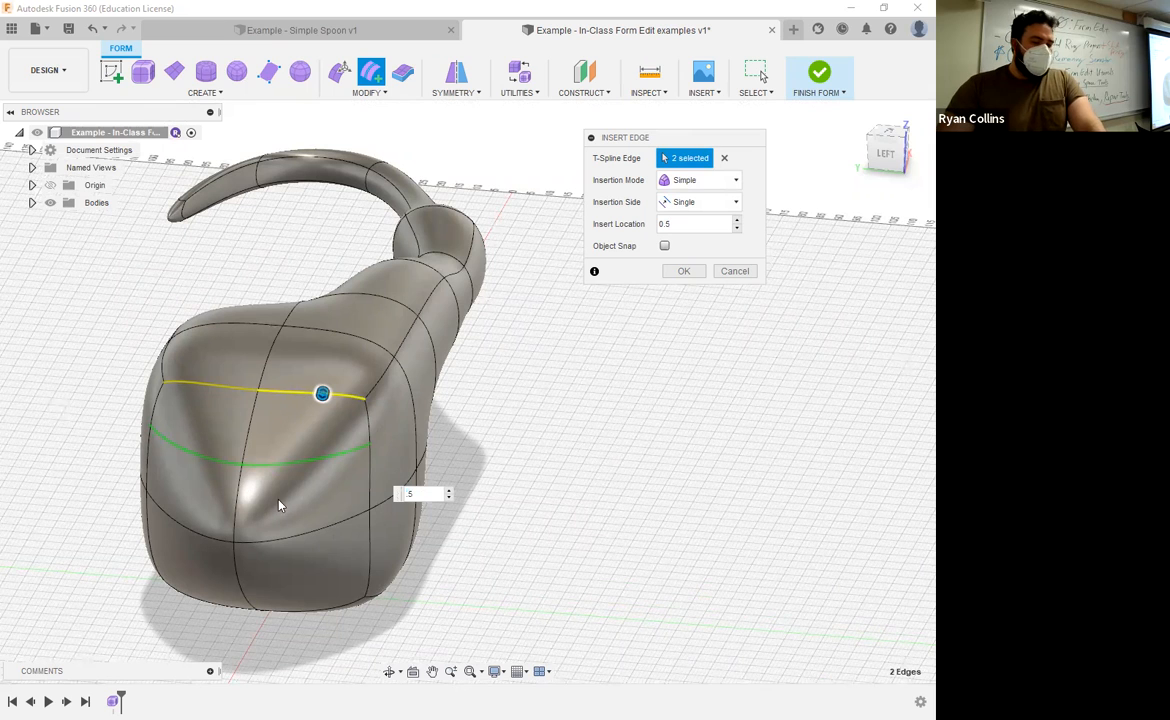
{"action": "left_click", "coordinate": [683, 277]}
{"action": "middle_click_drag", "start_coordinate": [300, 474], "coordinate": [405, 549], "text": "shift"}
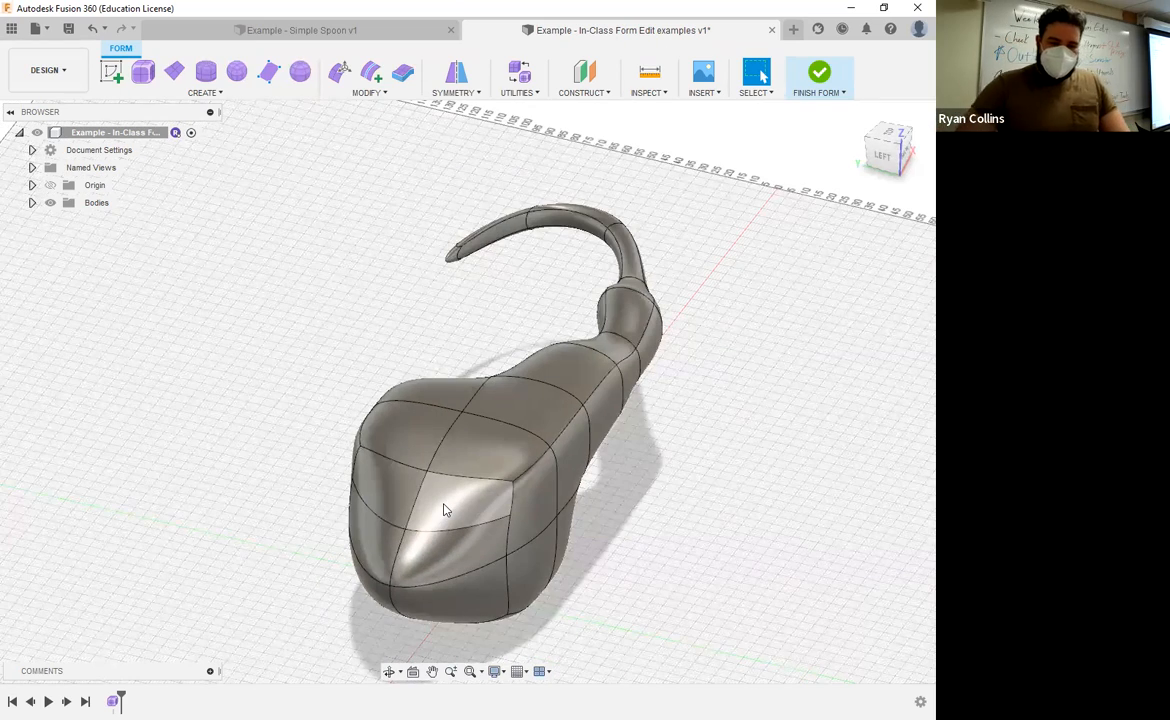
Extrude one of the two new upper faces on the pointed end up and outward in segments to form a horn
{"action": "middle_click_drag", "start_coordinate": [488, 538], "coordinate": [379, 488], "text": "shift"}
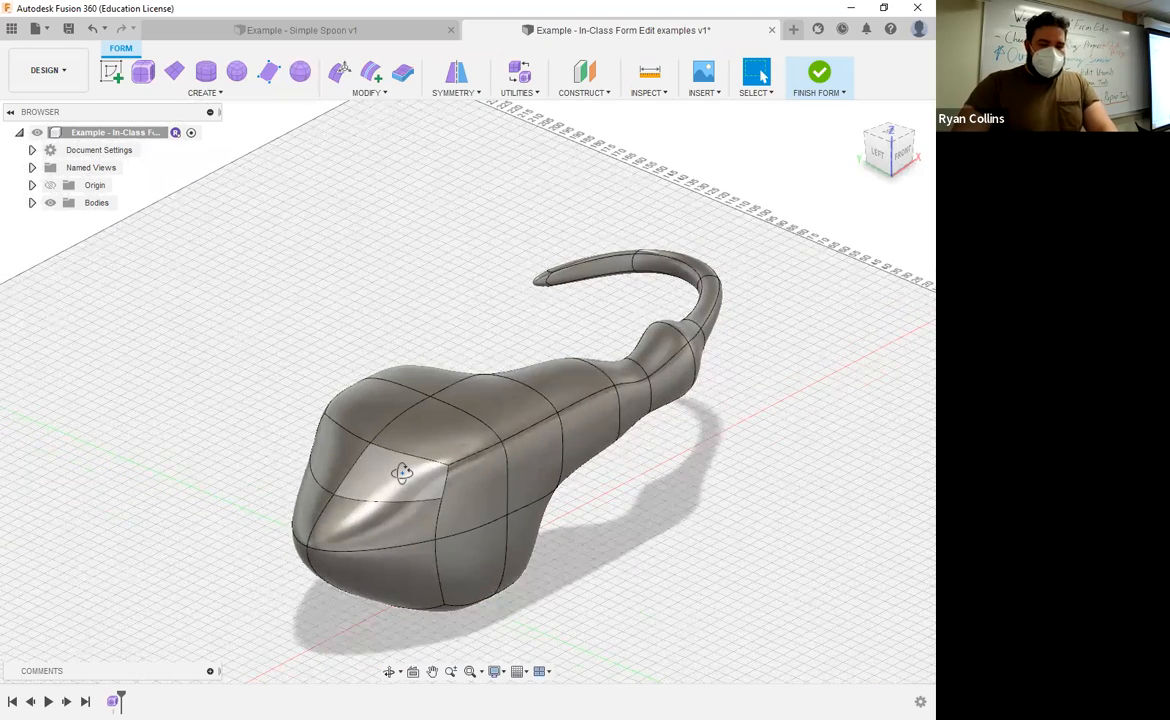
{"action": "left_click", "coordinate": [390, 492]}
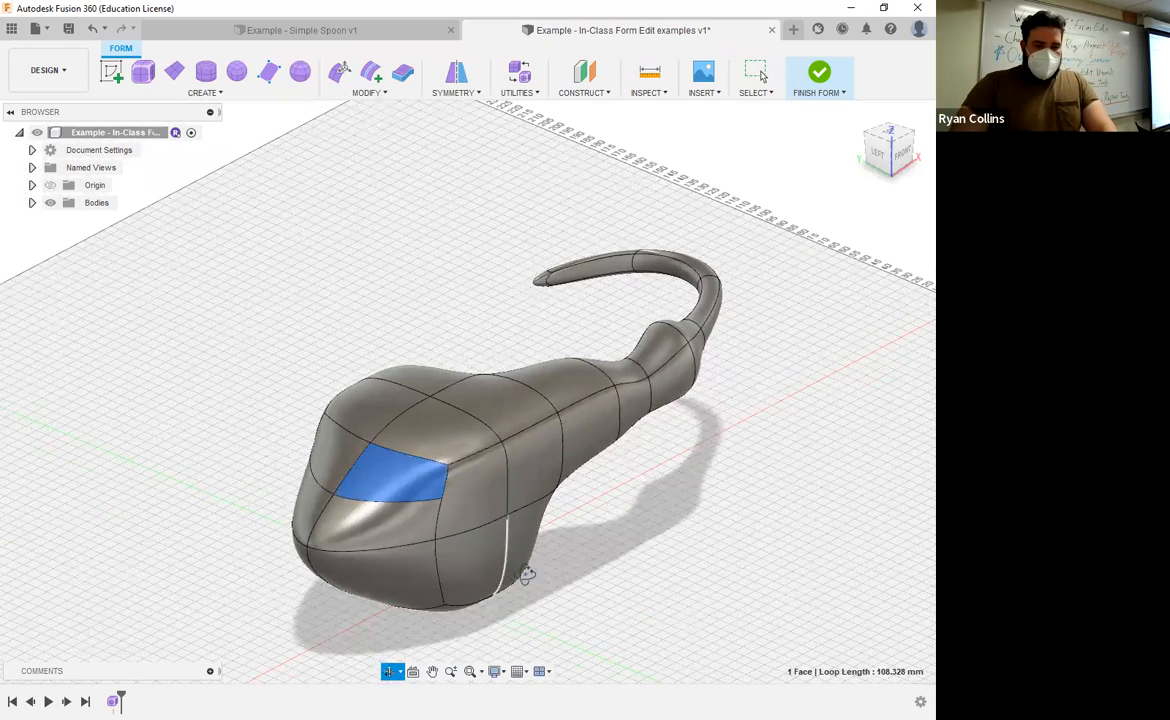
{"action": "middle_click_drag", "start_coordinate": [526, 575], "coordinate": [498, 513], "text": "shift"}
{"action": "left_click", "coordinate": [337, 72]}
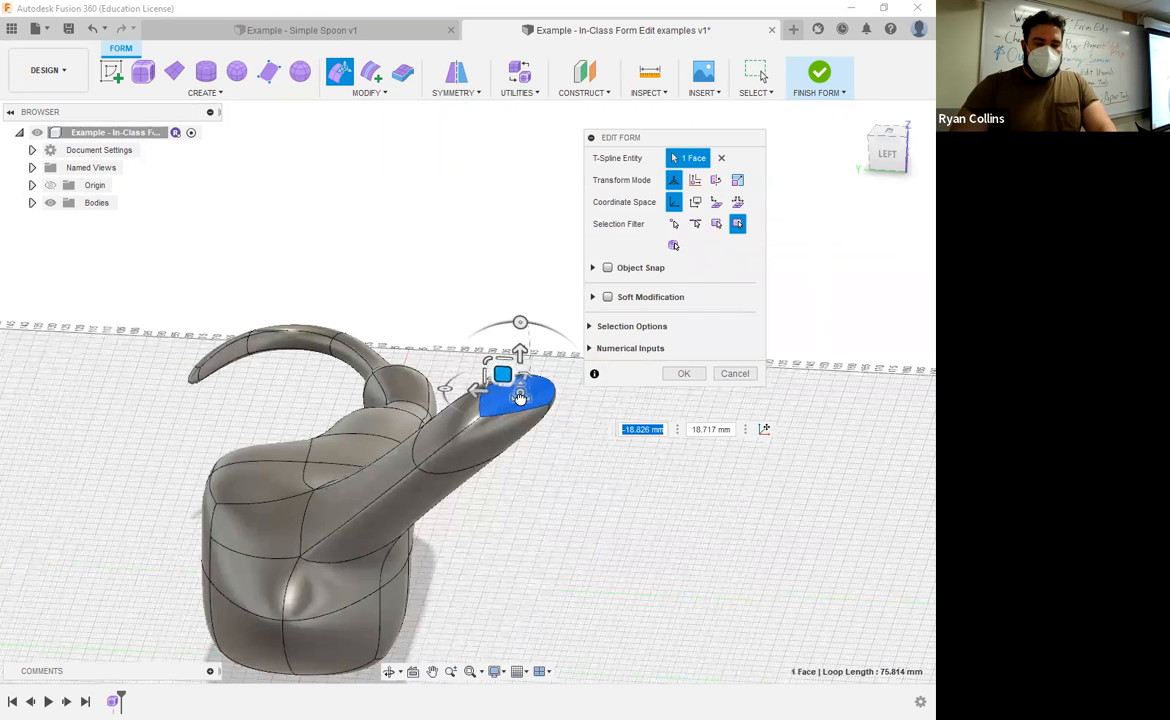
{"action": "left_click_drag", "start_coordinate": [519, 397], "coordinate": [517, 462]}
Extrude the matching upper face on the other side into a second horn, scaling its tip face down
{"action": "middle_click_drag", "start_coordinate": [613, 496], "coordinate": [290, 525], "text": "shift"}
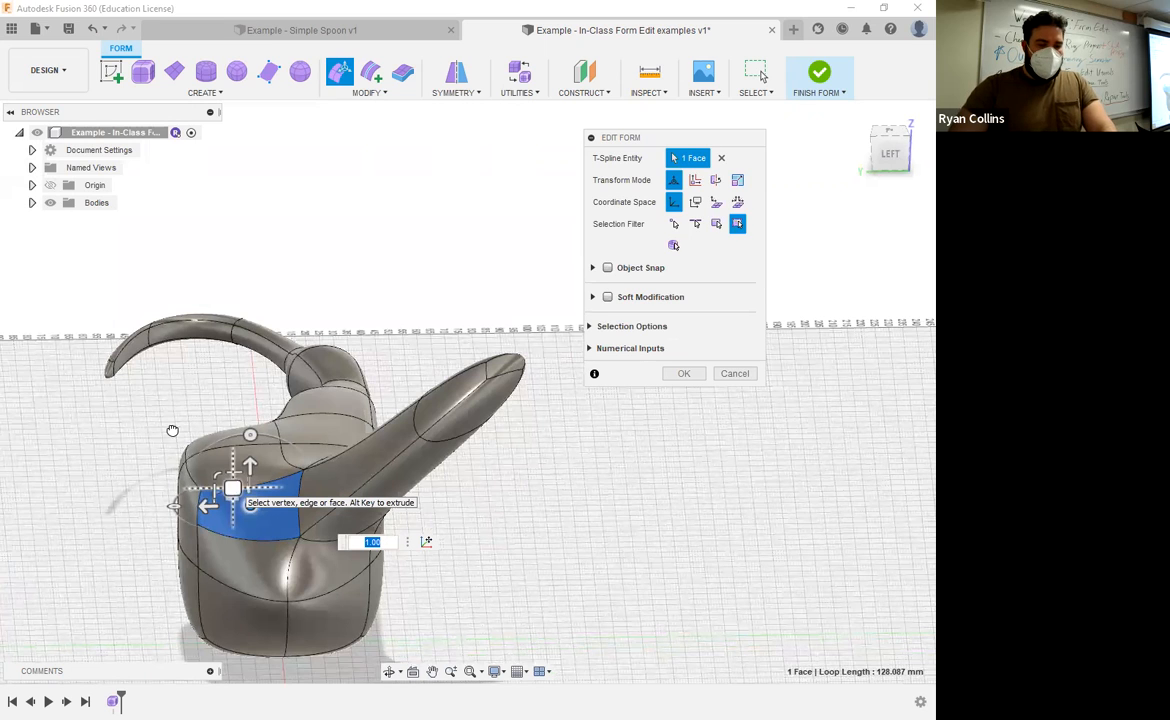
{"action": "left_click", "coordinate": [162, 413]}
{"action": "left_click_drag", "start_coordinate": [162, 410], "coordinate": [186, 397]}
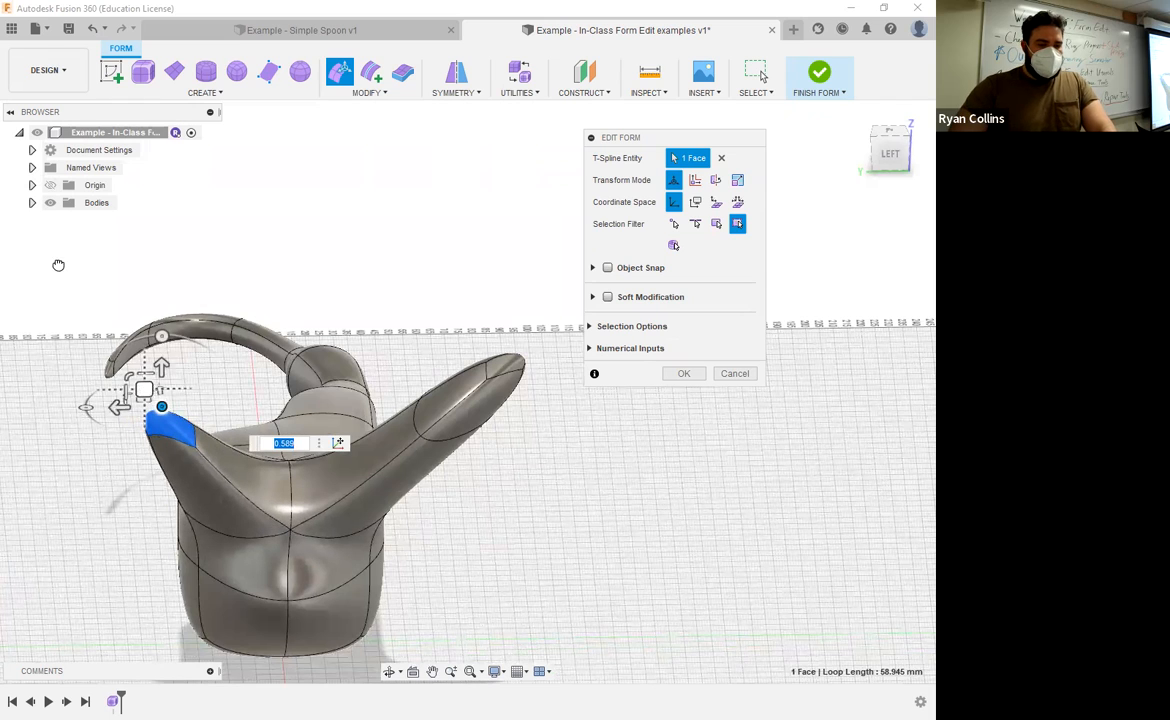
Delete the two adjacent lower faces on the horned end to open a hole in the body
{"action": "middle_click_drag", "start_coordinate": [366, 510], "coordinate": [305, 504], "text": "shift"}
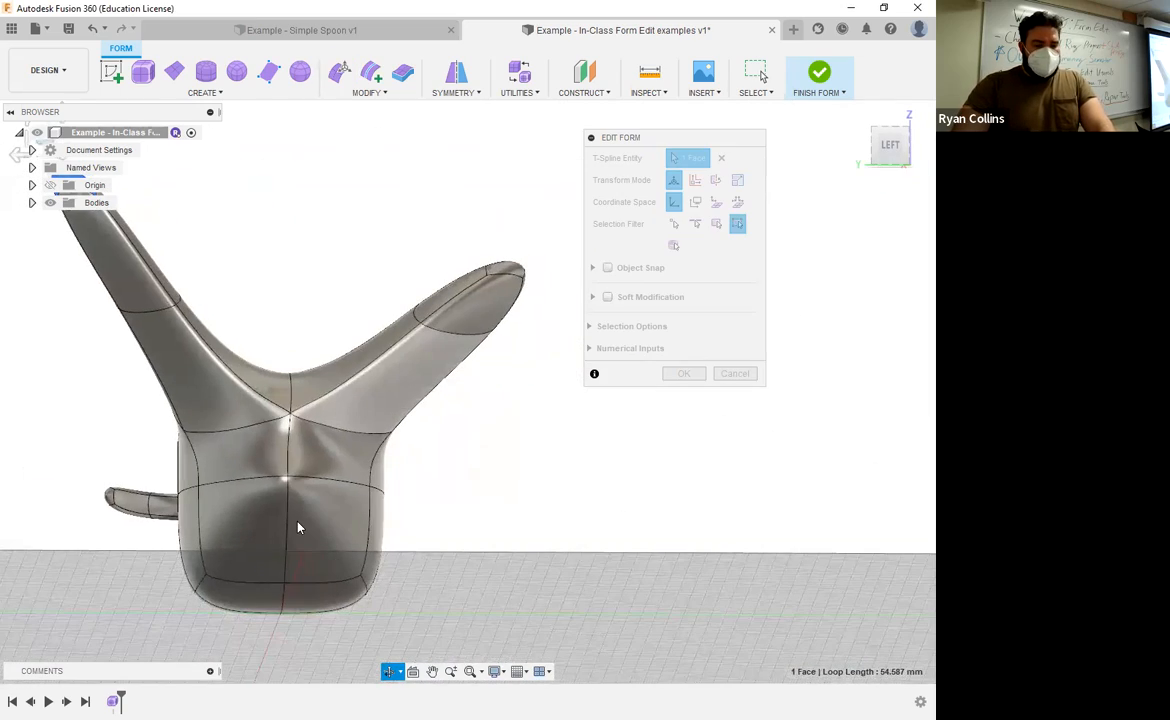
{"action": "scroll", "coordinate": [300, 583], "scroll_direction": "up", "scroll_amount": 1}
{"action": "left_click", "coordinate": [250, 545]}
{"action": "left_click", "coordinate": [300, 582], "text": "shift"}
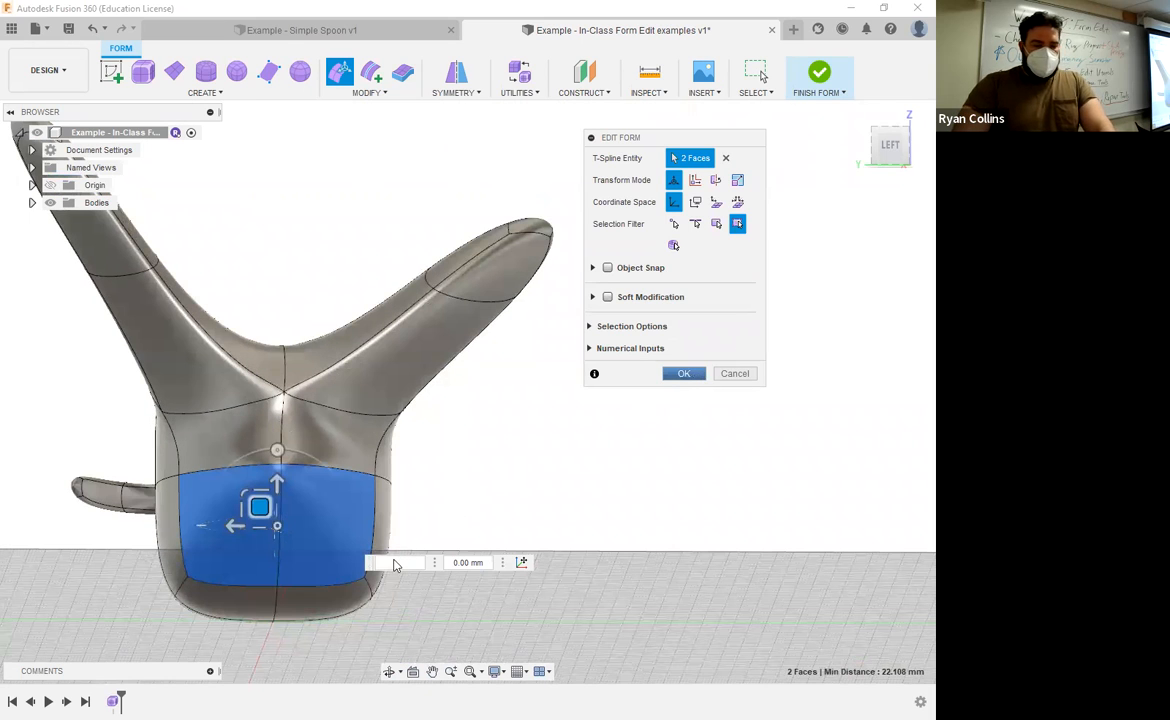
{"action": "key", "text": "Escape"}
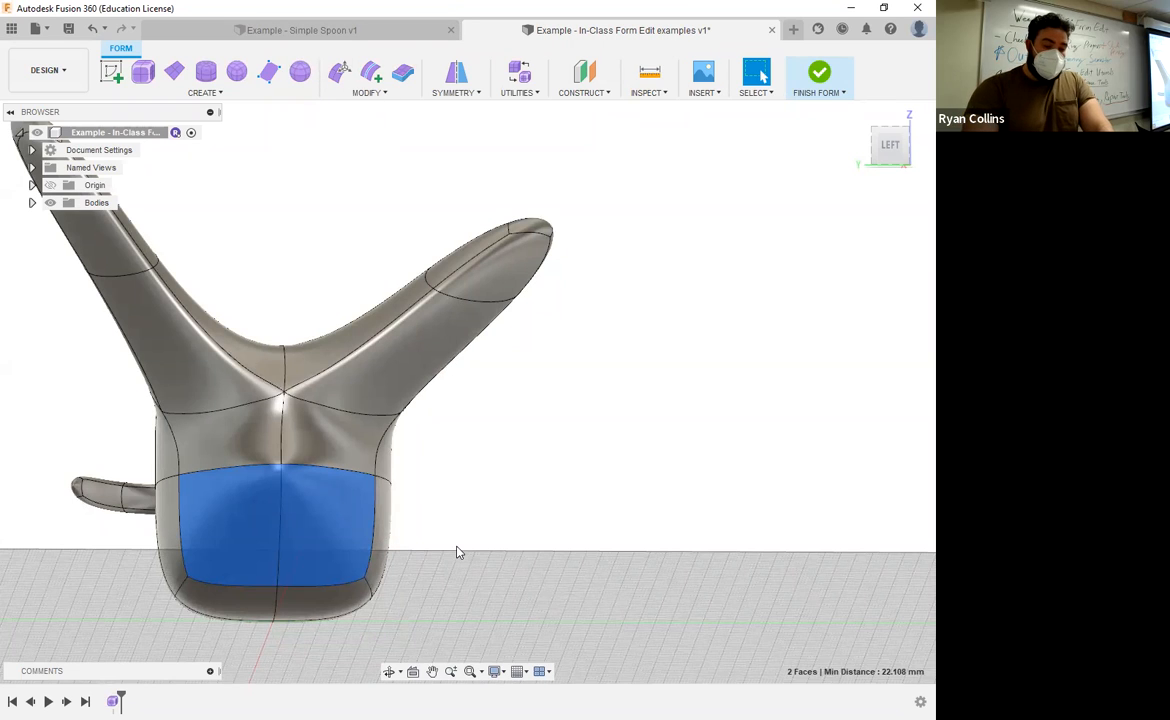
{"action": "key", "text": "Delete"}
Start Fill Hole on an edge of the opening and set its fill mode to Fill Star
{"action": "middle_click_drag", "start_coordinate": [394, 509], "coordinate": [431, 504], "text": "shift"}
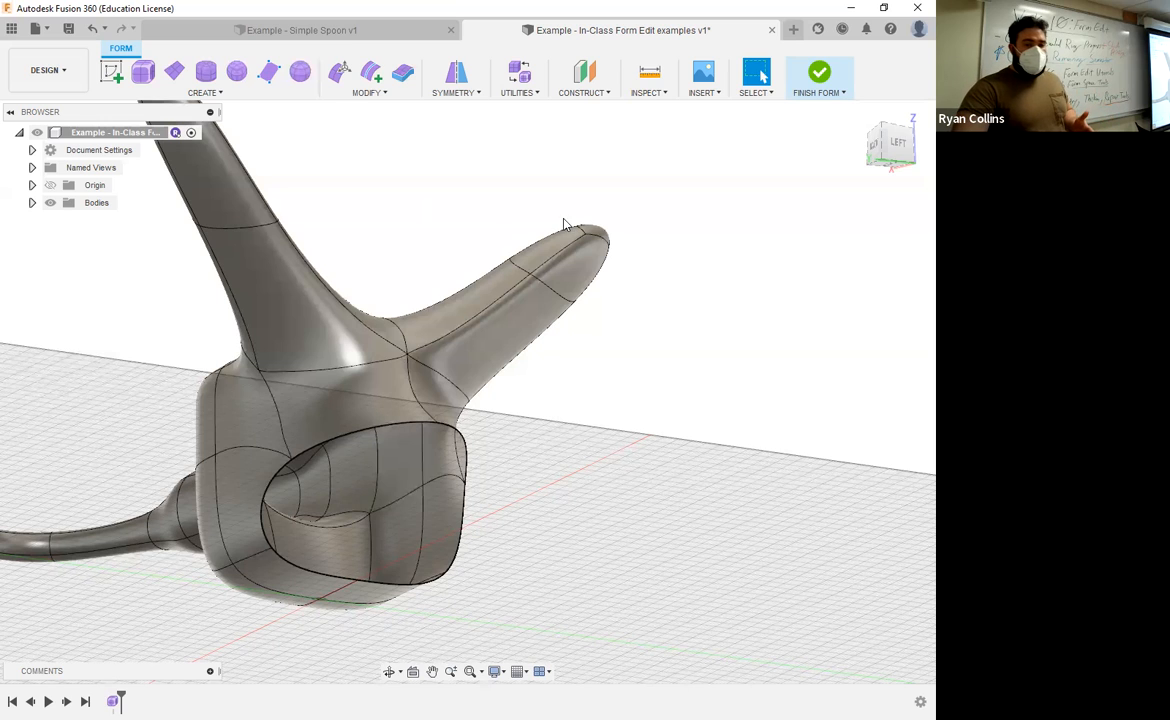
{"action": "left_click", "coordinate": [381, 94]}
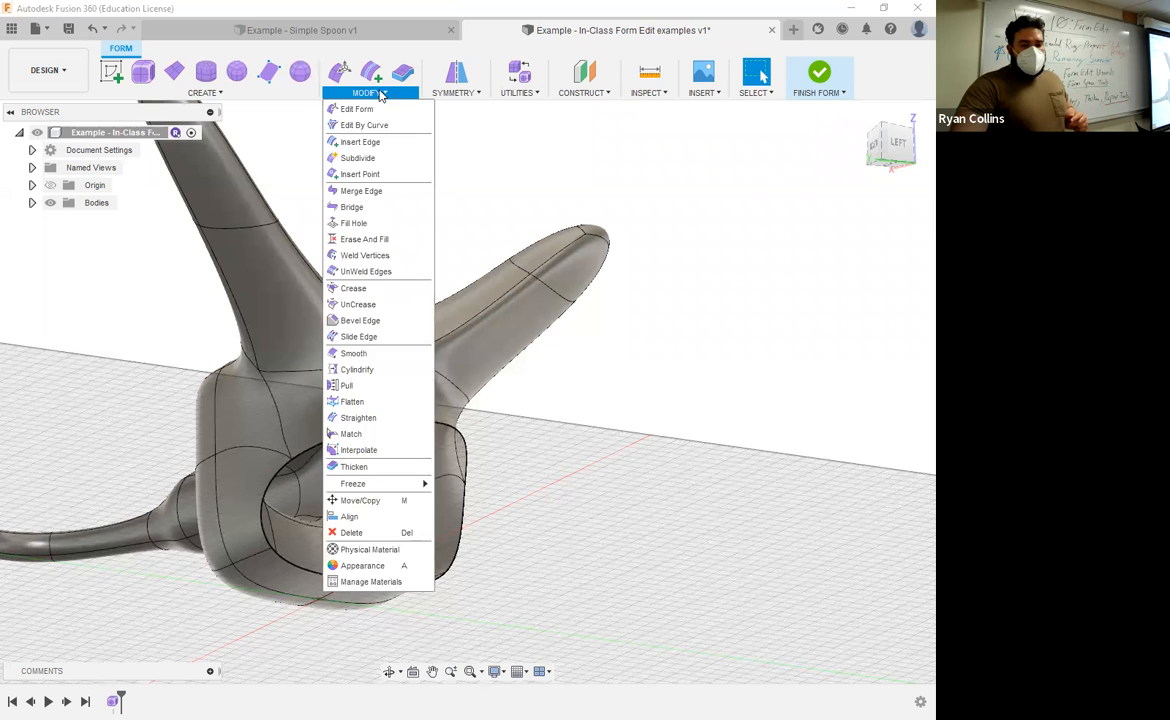
{"action": "left_click", "coordinate": [352, 224]}
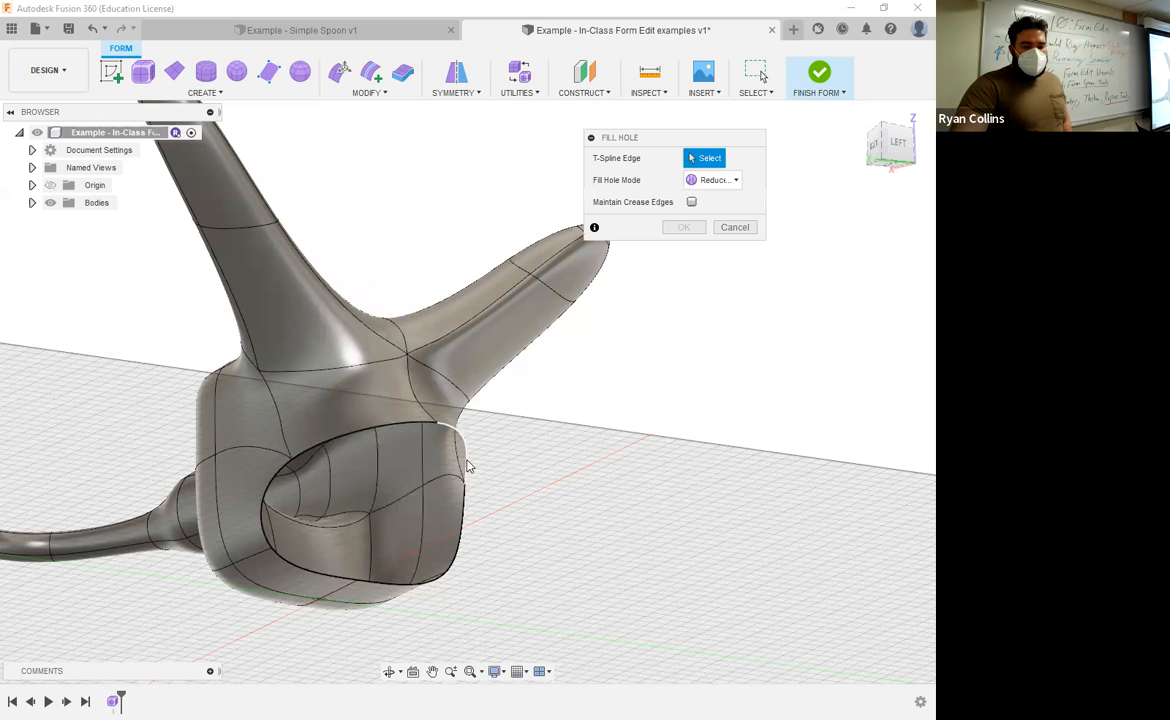
{"action": "left_click", "coordinate": [465, 462]}
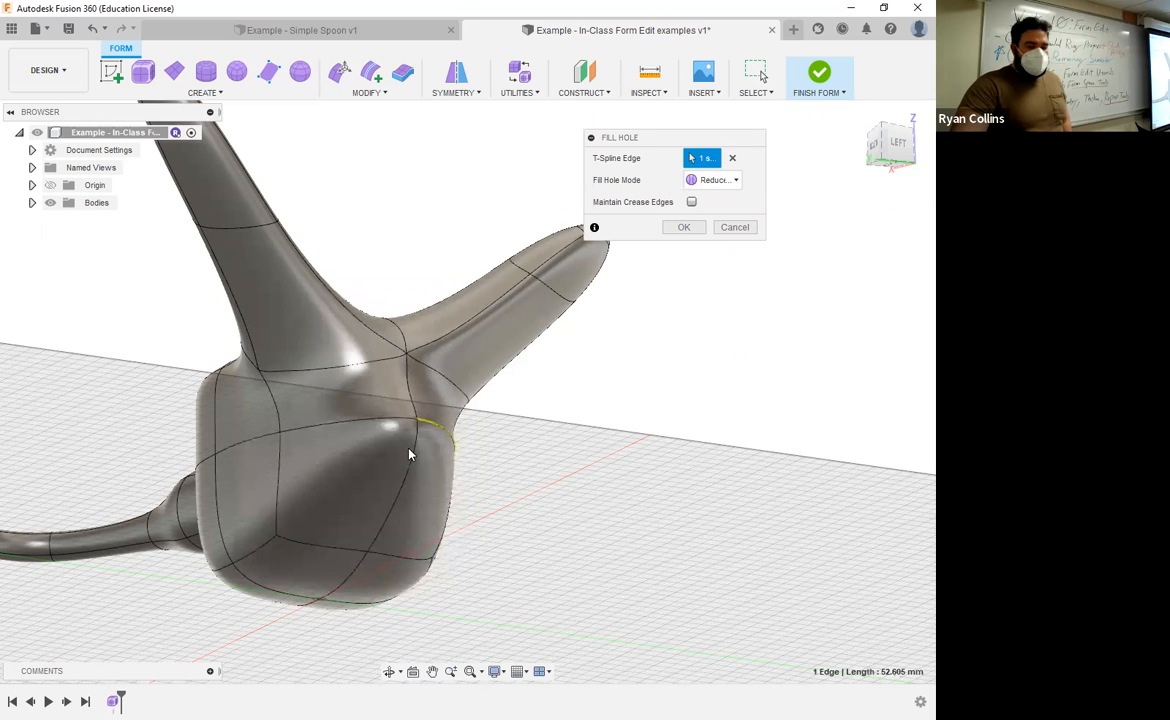
{"action": "left_click", "coordinate": [725, 186]}
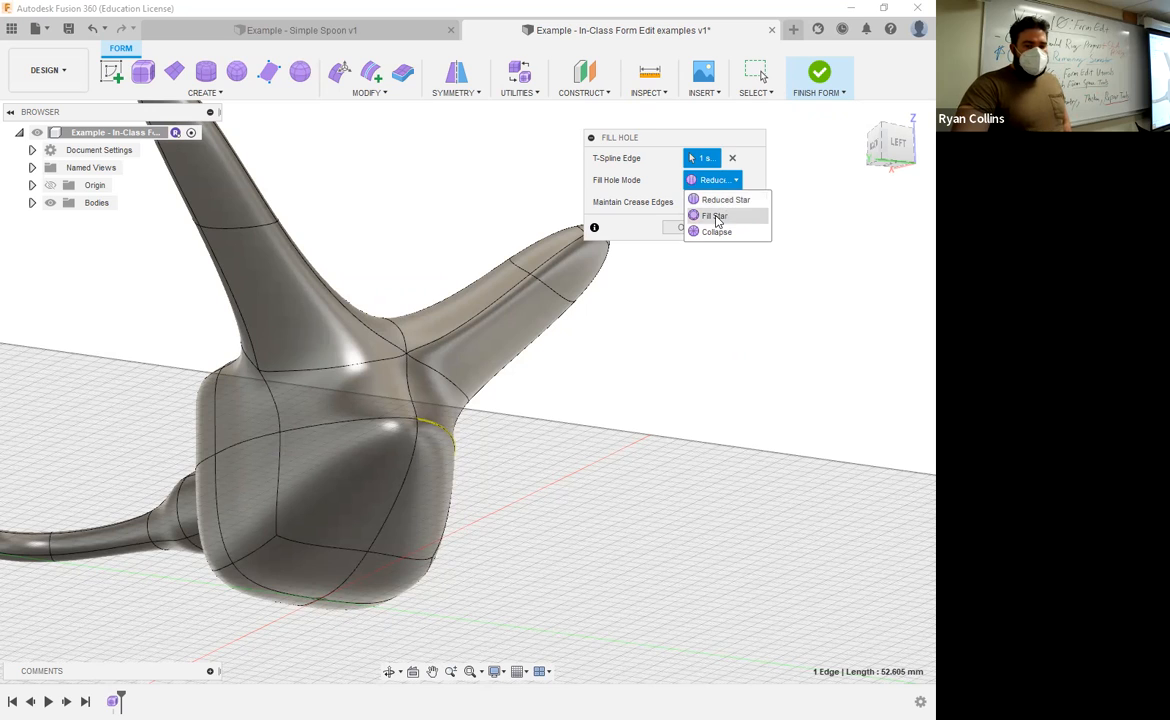
{"action": "left_click", "coordinate": [716, 217]}
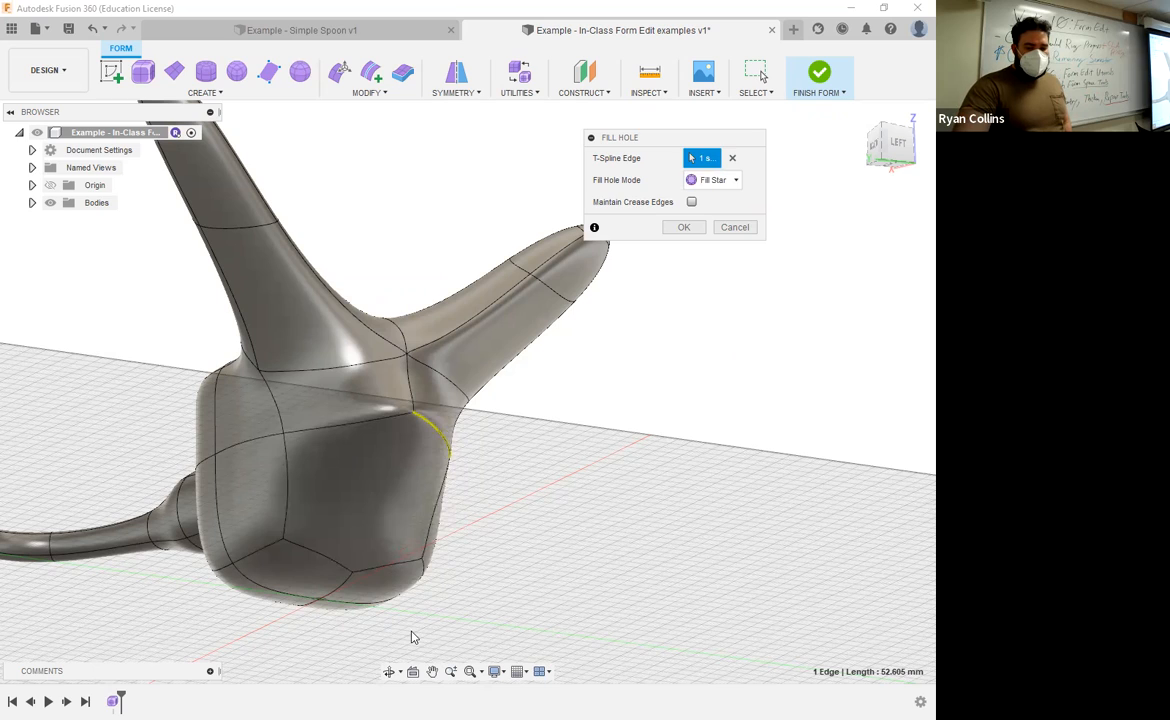
Change the visual style to Shaded with Hidden Edges and inspect the filled end
{"action": "left_click", "coordinate": [497, 671]}
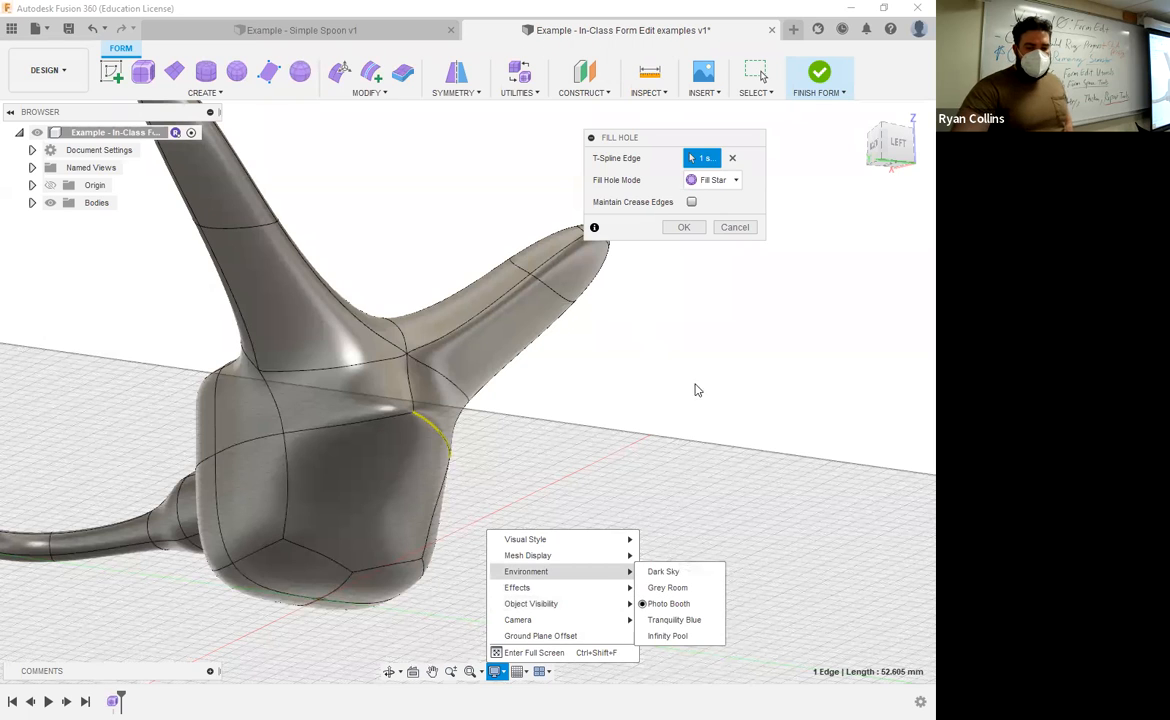
{"action": "left_click", "coordinate": [745, 427]}
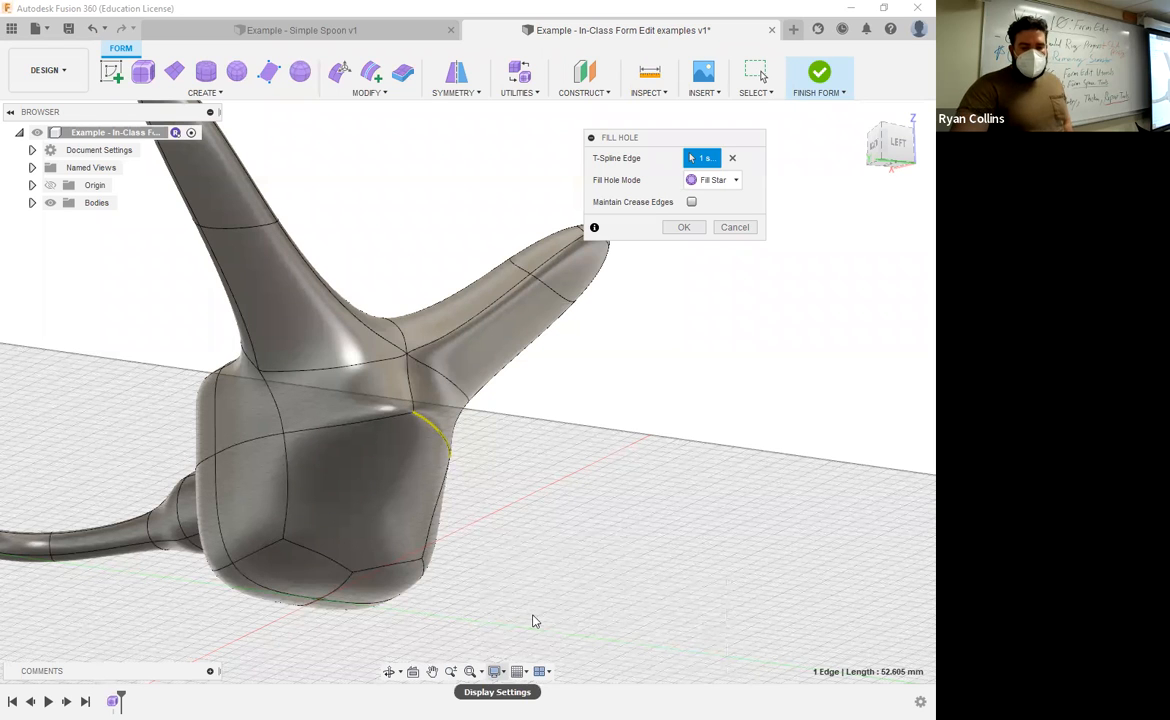
{"action": "left_click", "coordinate": [496, 672]}
{"action": "mouse_move", "coordinate": [558, 539]}
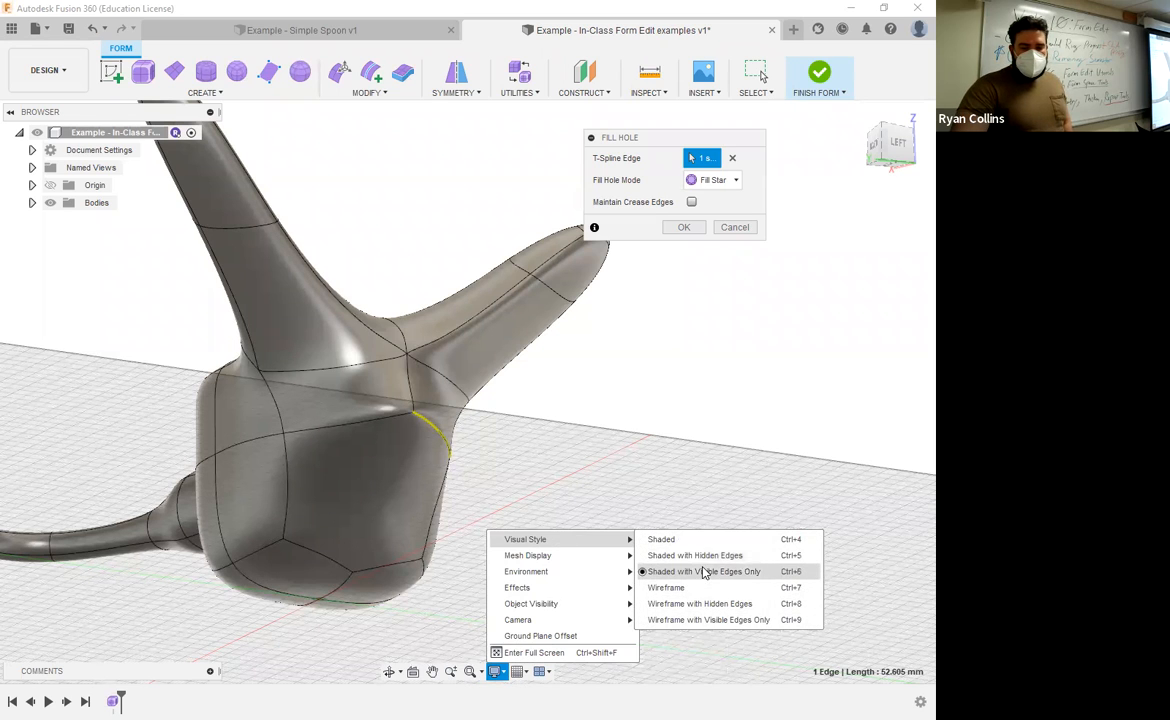
{"action": "left_click", "coordinate": [700, 556]}
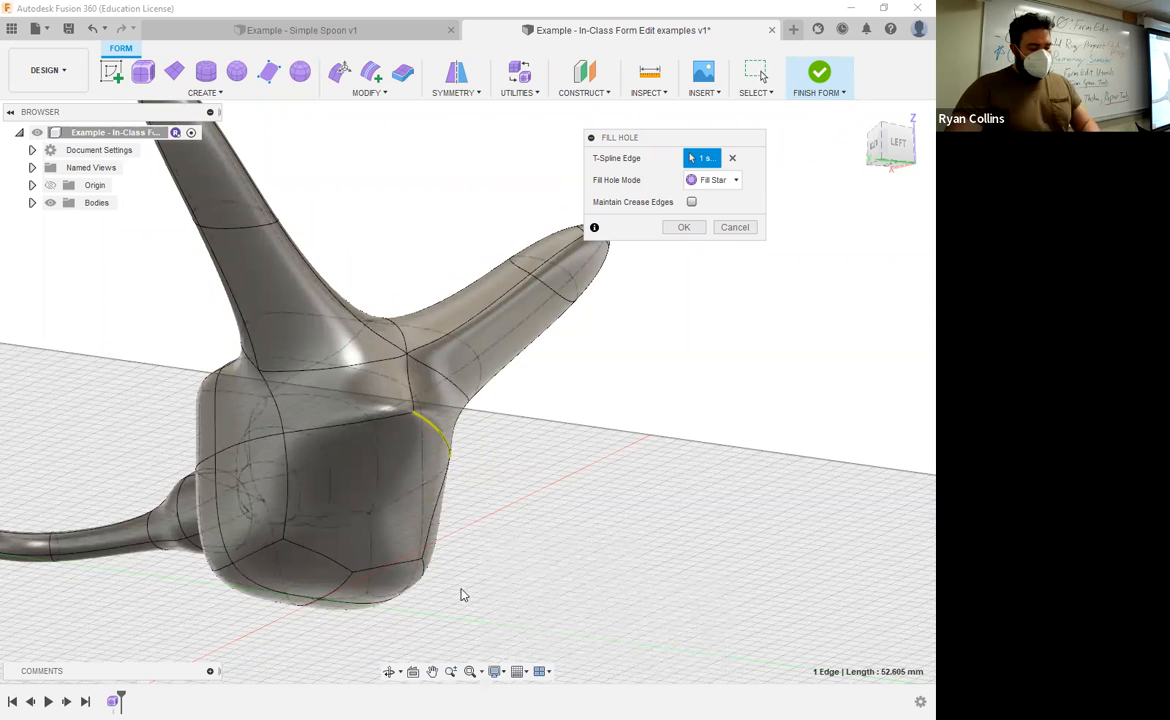
{"action": "middle_click_drag", "start_coordinate": [461, 568], "coordinate": [422, 572], "text": "shift"}
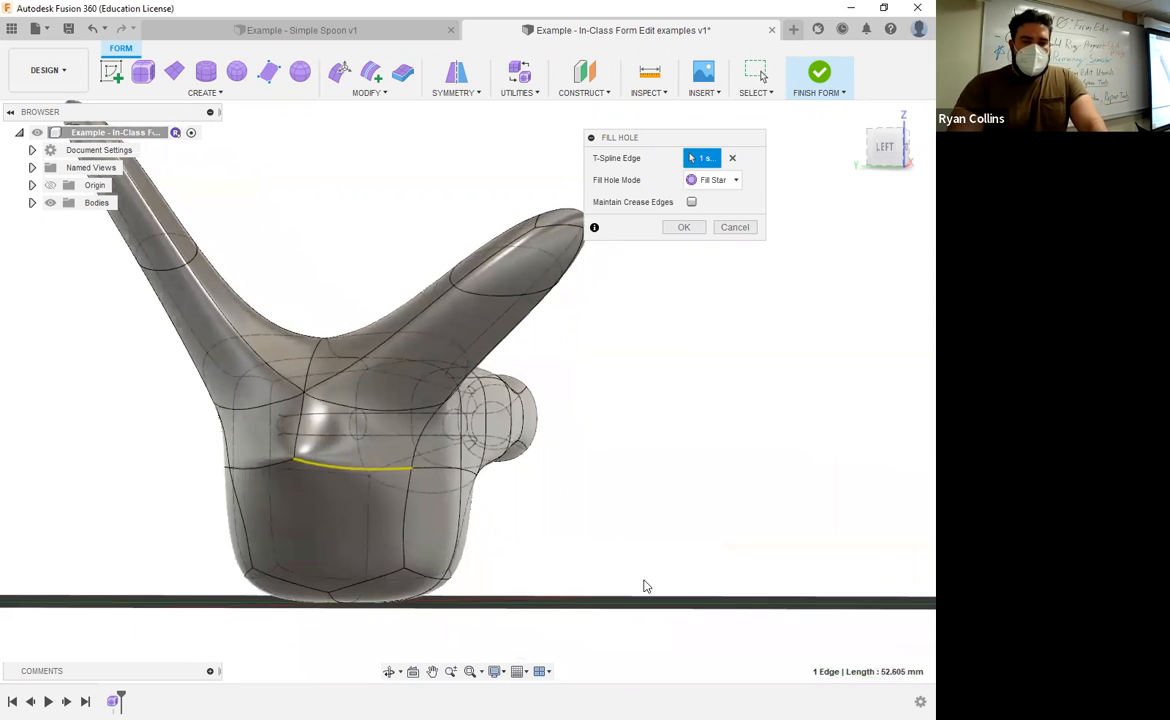
Fill the hole in Collapse mode with Weld Center Vertices and Maintain Crease Edges enabled
{"action": "left_click", "coordinate": [728, 181]}
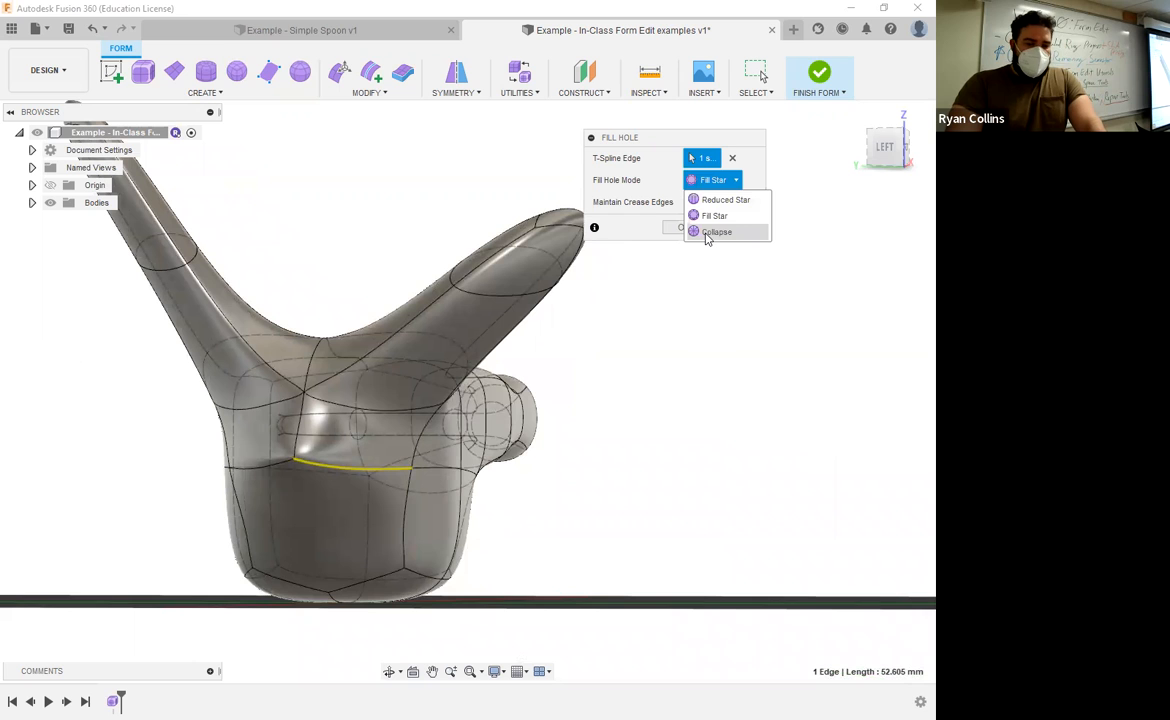
{"action": "left_click", "coordinate": [707, 232]}
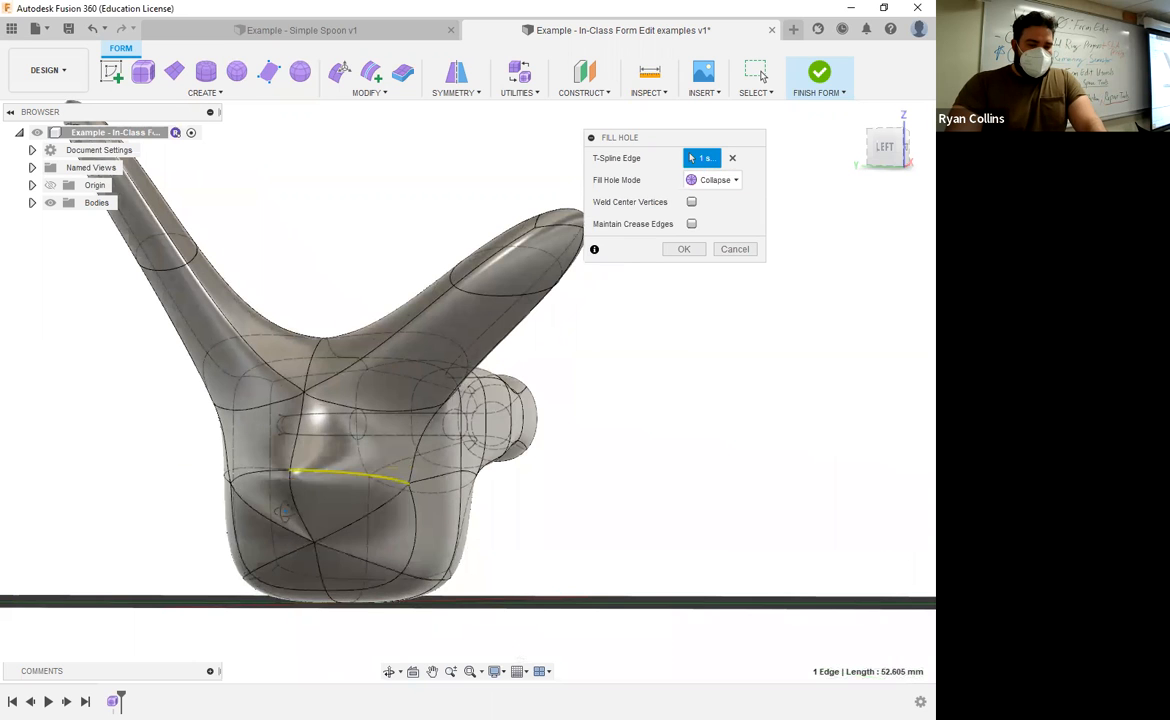
{"action": "middle_click_drag", "start_coordinate": [258, 484], "coordinate": [296, 493], "text": "shift"}
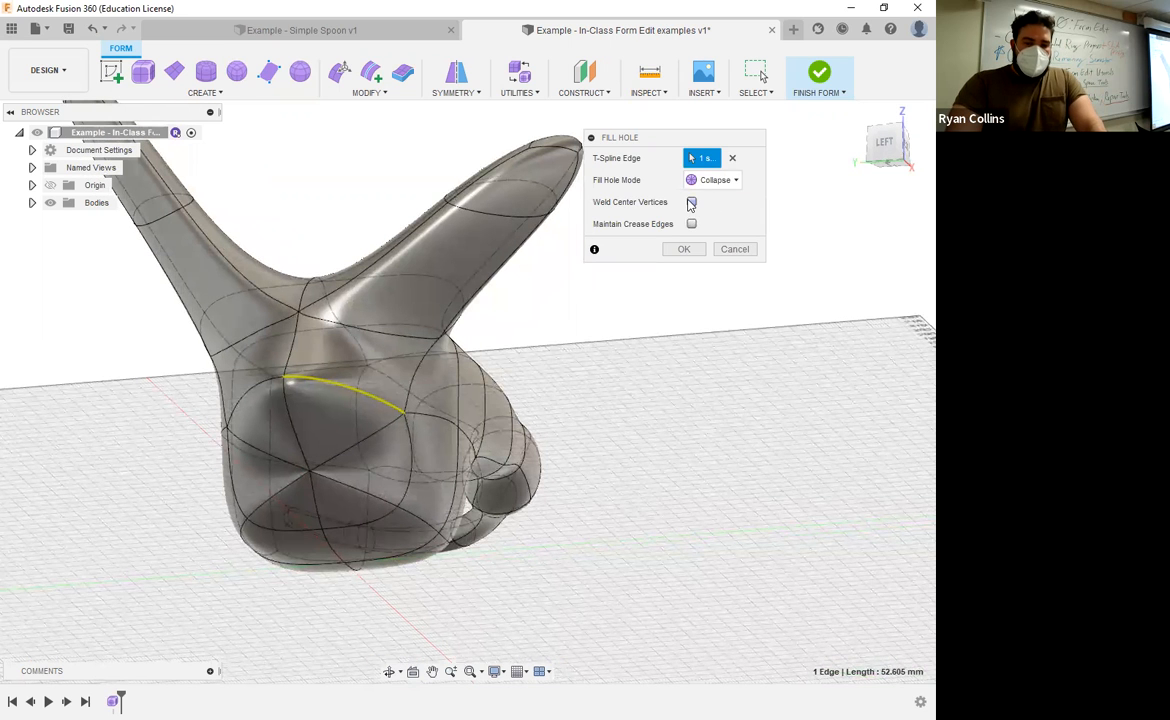
{"action": "left_click", "coordinate": [691, 202]}
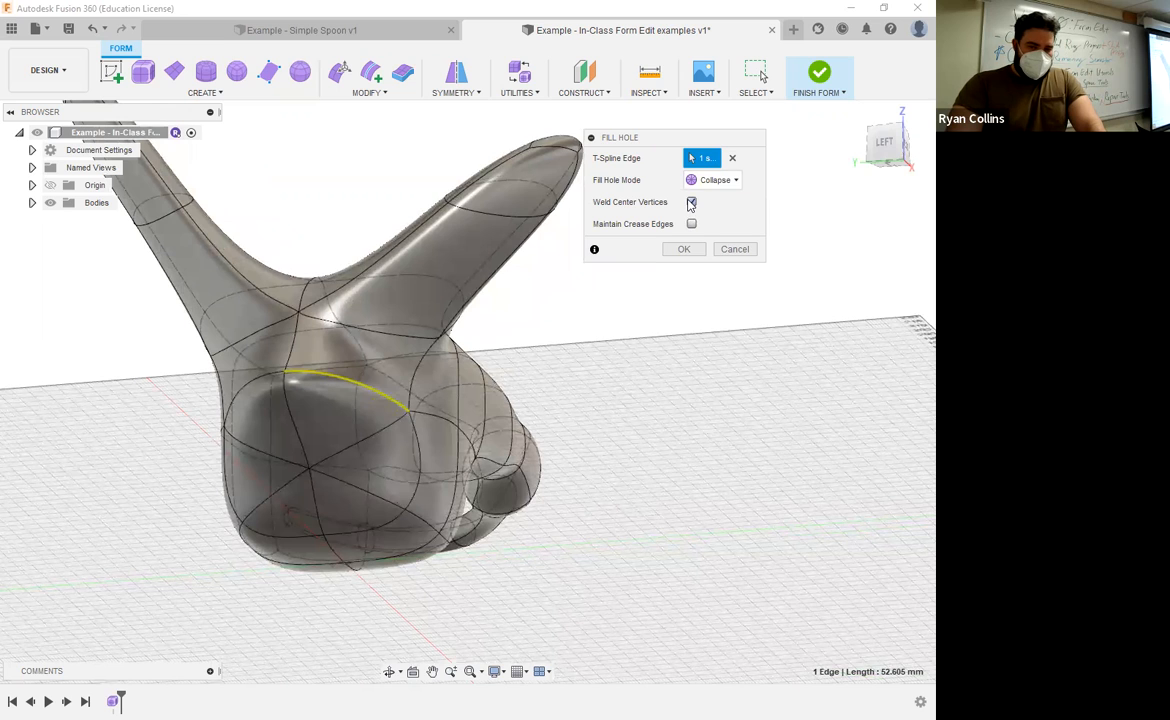
{"action": "left_click", "coordinate": [691, 224]}
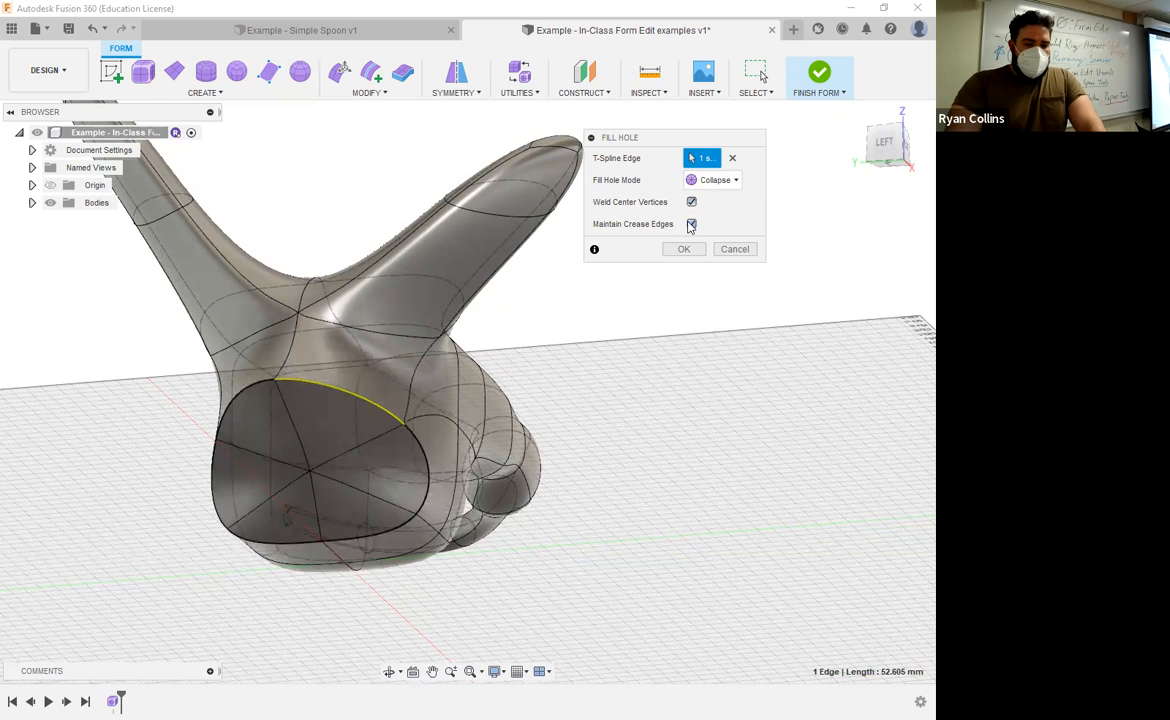
{"action": "middle_click_drag", "start_coordinate": [517, 462], "coordinate": [556, 488], "text": "shift"}
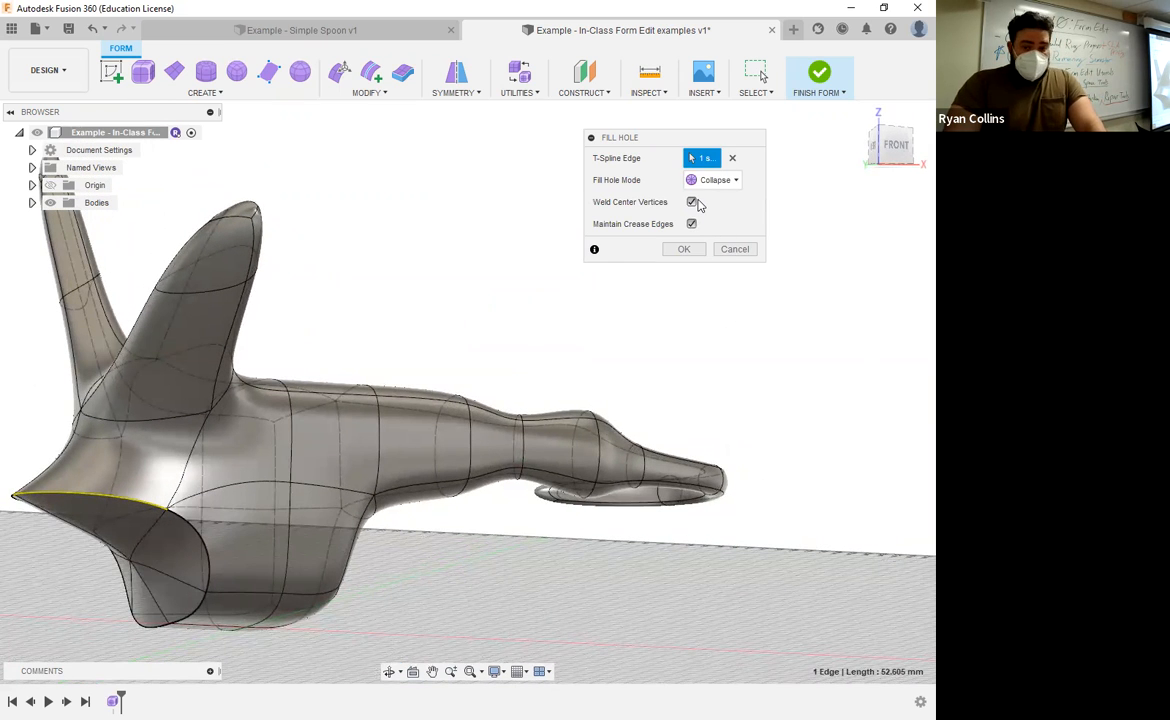
{"action": "left_click", "coordinate": [676, 252]}
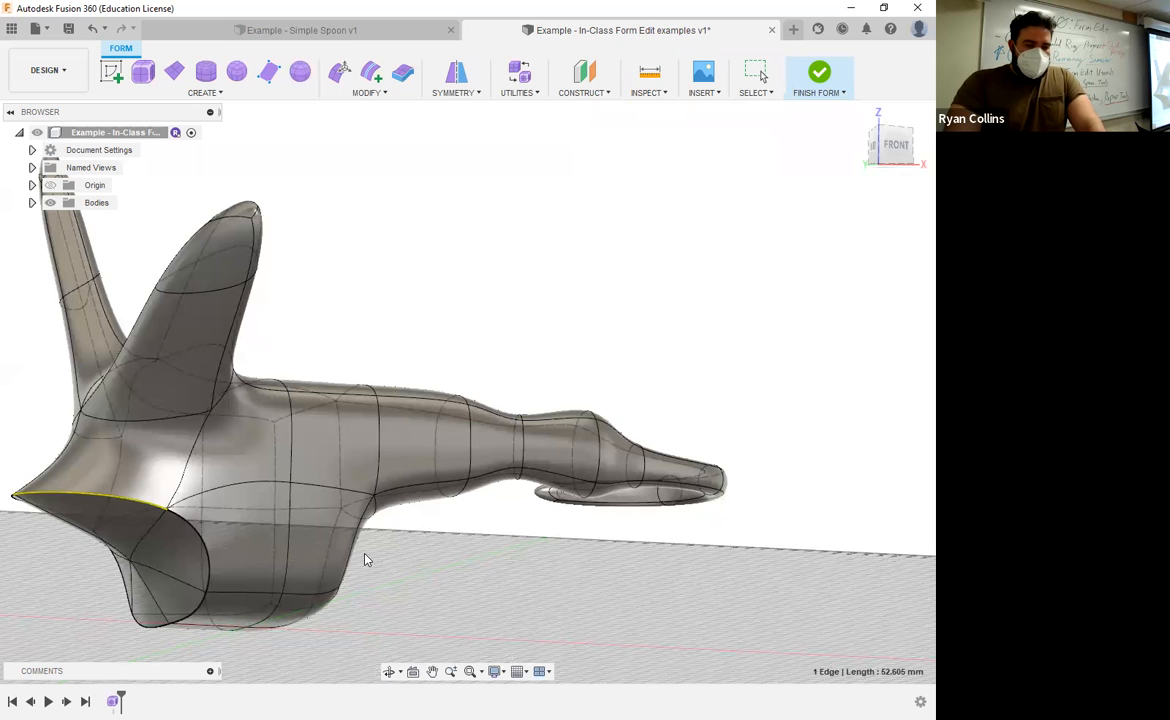
Delete the entire horned T-spline body
{"action": "middle_click_drag", "start_coordinate": [379, 370], "coordinate": [495, 402], "text": "shift"}
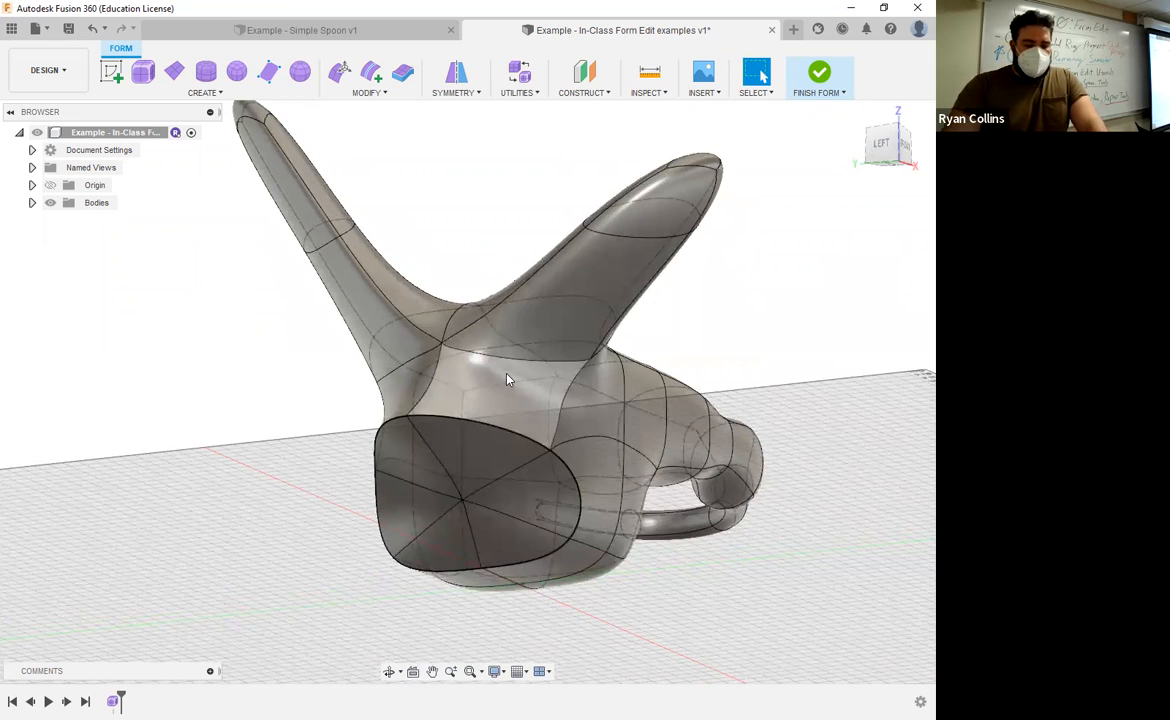
{"action": "key", "text": "Delete"}
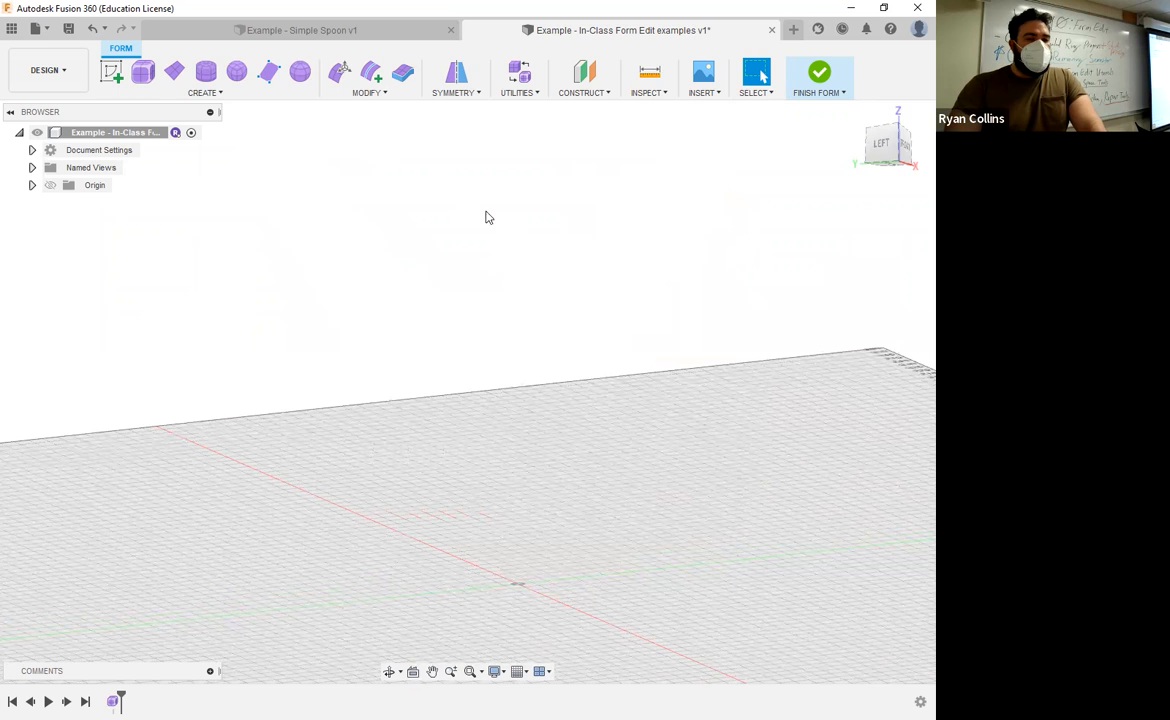
Place a T-spline sphere at the origin with a diameter of 200 mm
{"action": "left_click", "coordinate": [295, 73]}
{"action": "middle_click_drag", "start_coordinate": [476, 376], "coordinate": [620, 530], "text": "shift"}
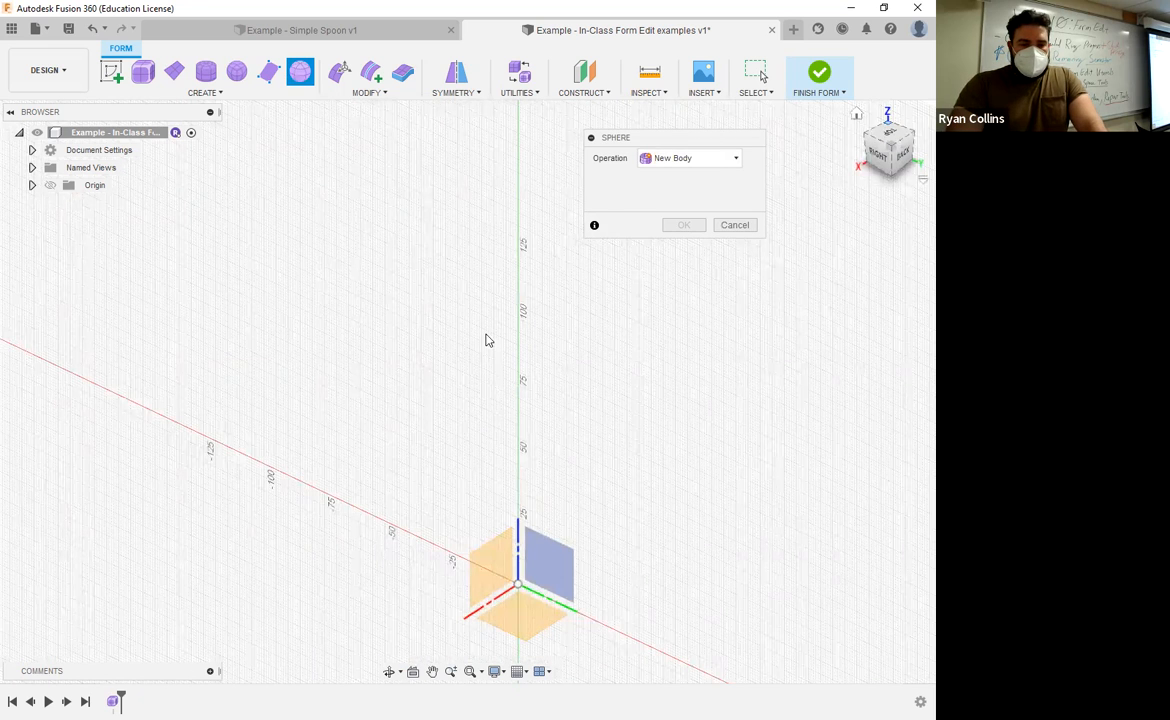
{"action": "middle_click_drag", "start_coordinate": [467, 411], "coordinate": [445, 291], "text": "shift"}
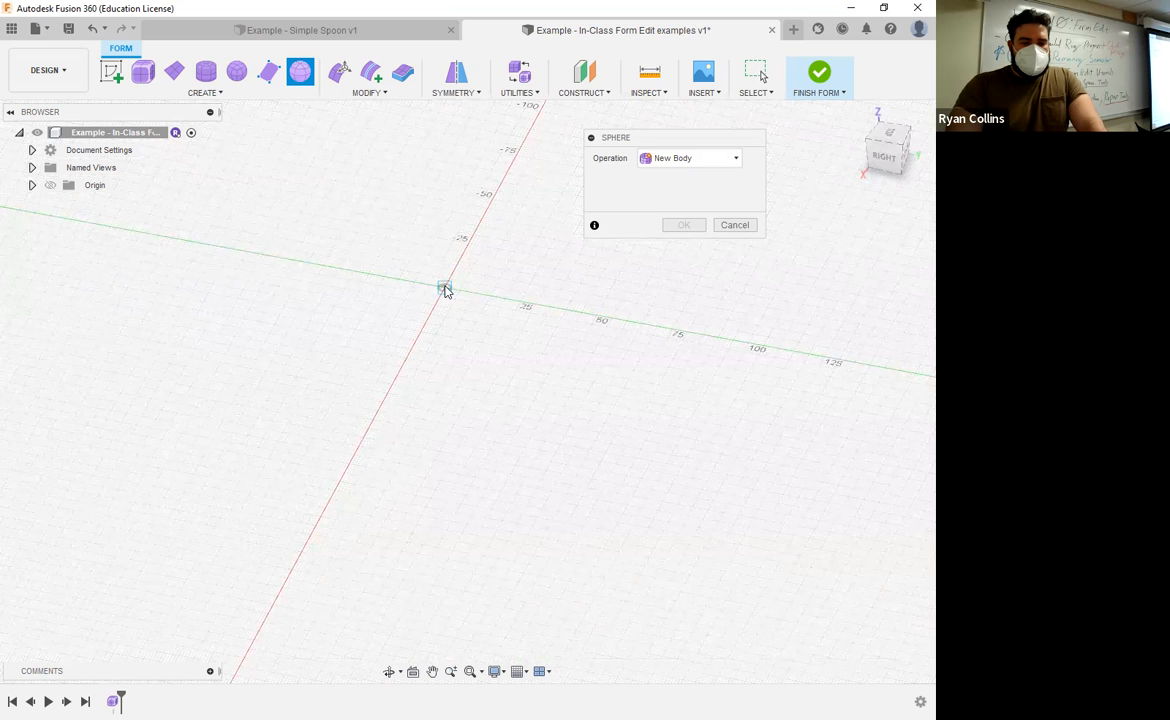
{"action": "left_click", "coordinate": [444, 288]}
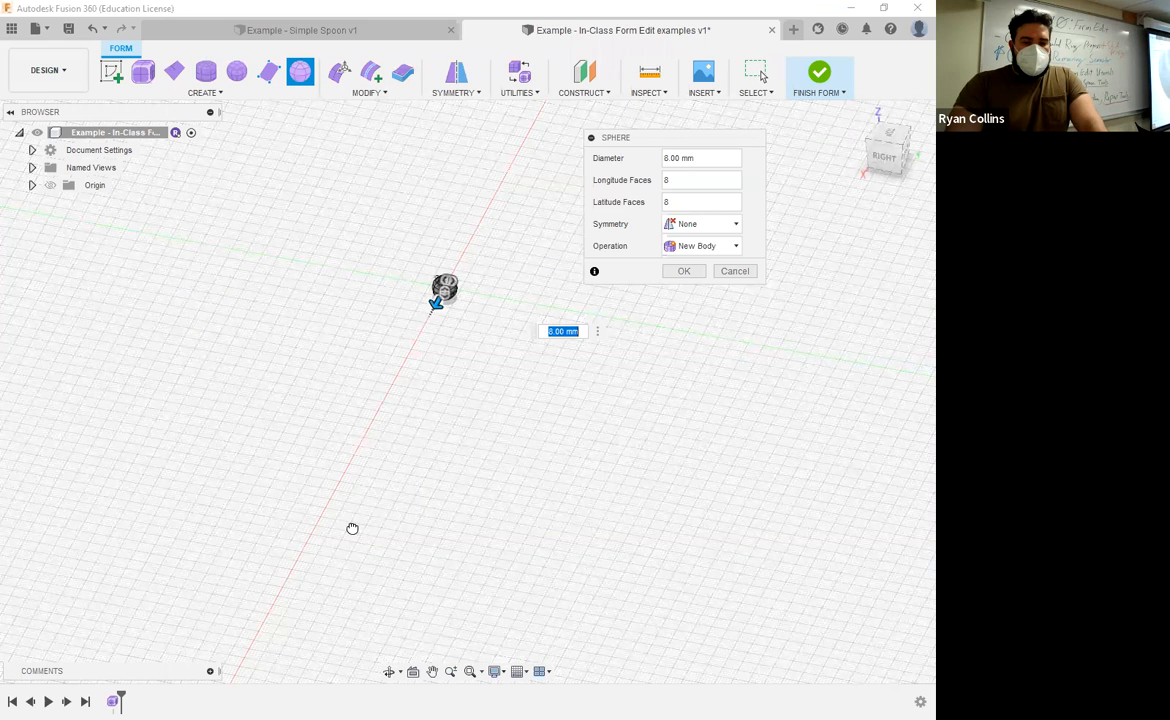
{"action": "type", "text": "206"}
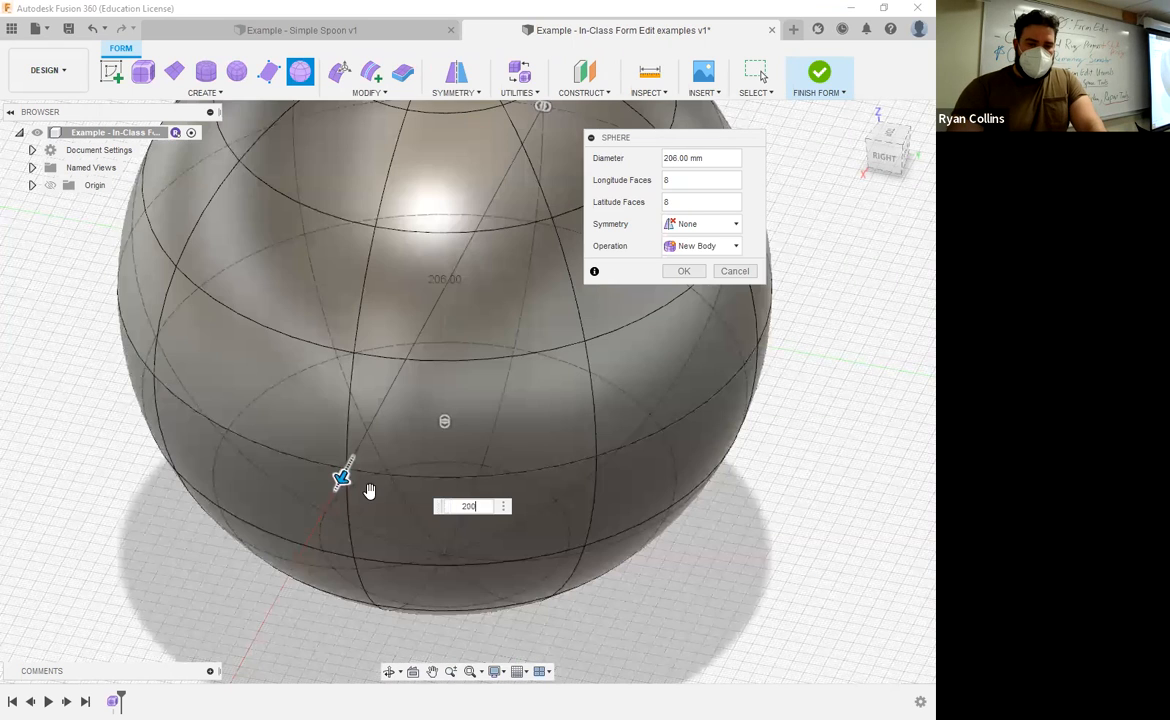
{"action": "scroll", "coordinate": [538, 465], "scroll_direction": "down", "scroll_amount": 4}
{"action": "middle_click_drag", "start_coordinate": [554, 397], "coordinate": [531, 372], "text": "shift"}
Try the sphere with 3 longitude faces, return to 8, and try 3 latitude faces
{"action": "left_click", "coordinate": [698, 180]}
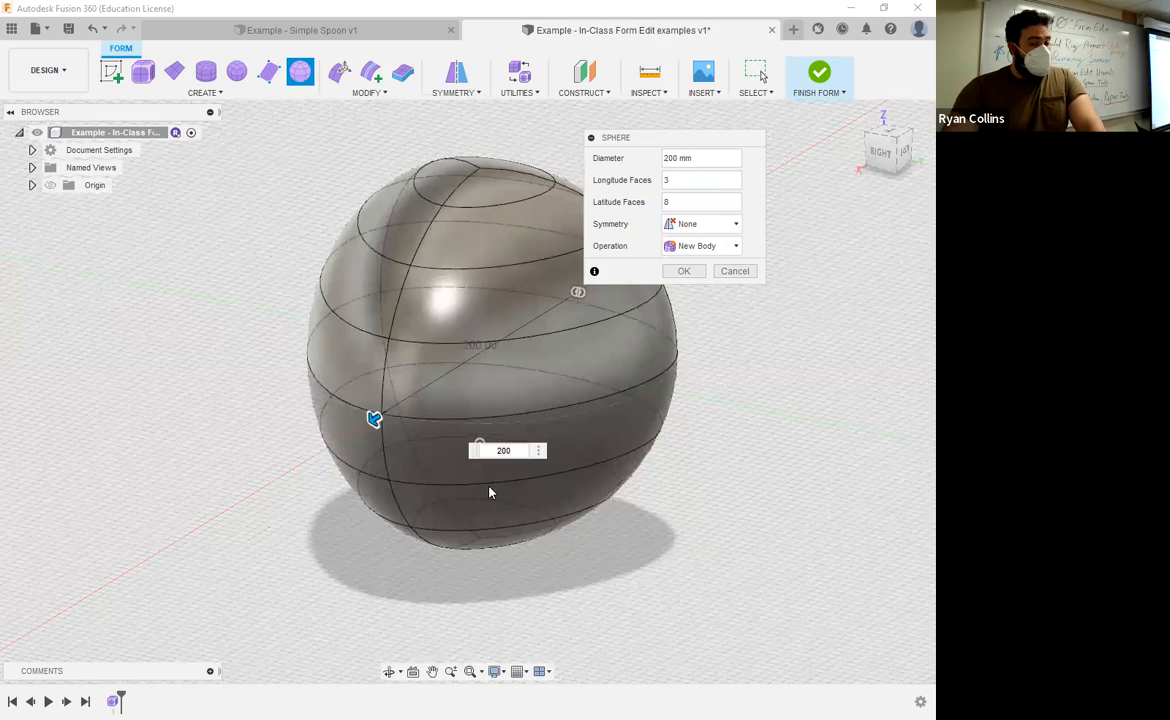
{"action": "middle_click_drag", "start_coordinate": [489, 492], "coordinate": [479, 528], "text": "shift"}
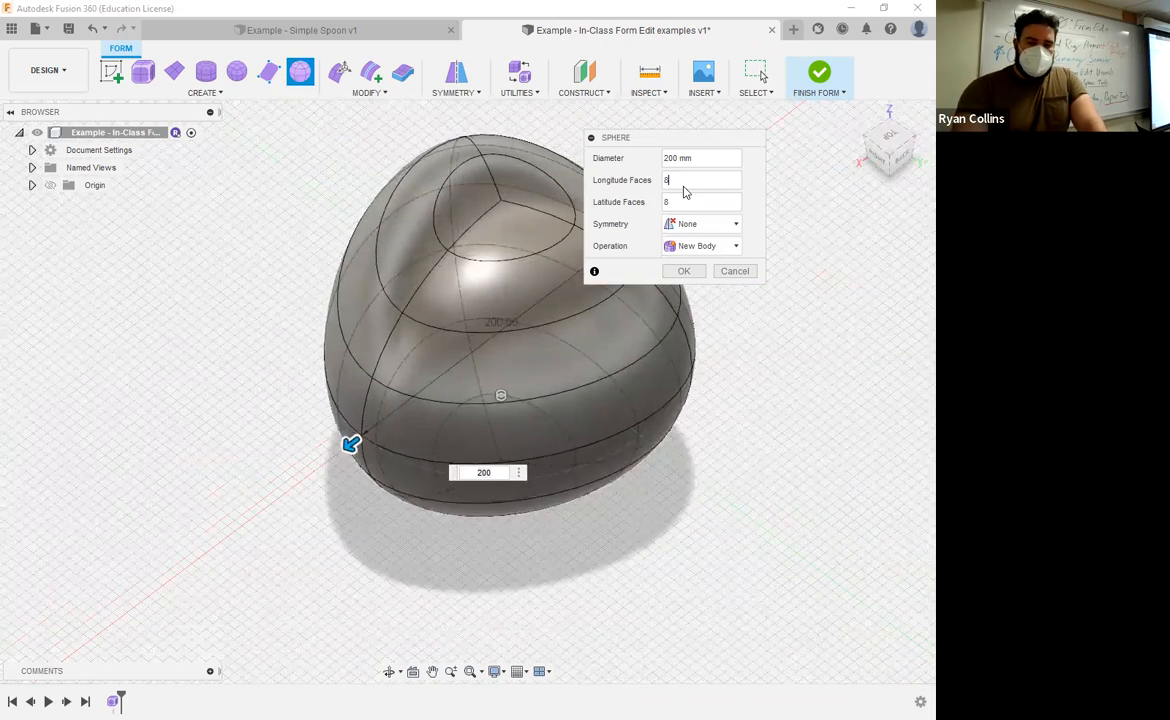
{"action": "key", "text": "Tab"}
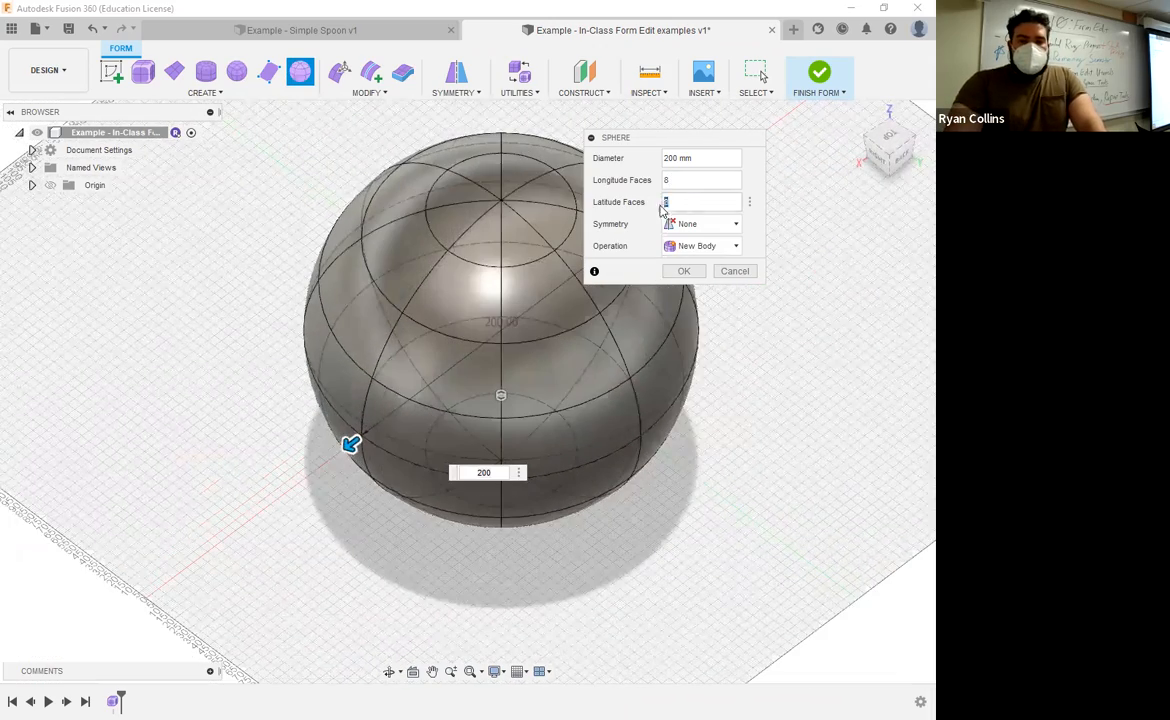
{"action": "type", "text": "3"}
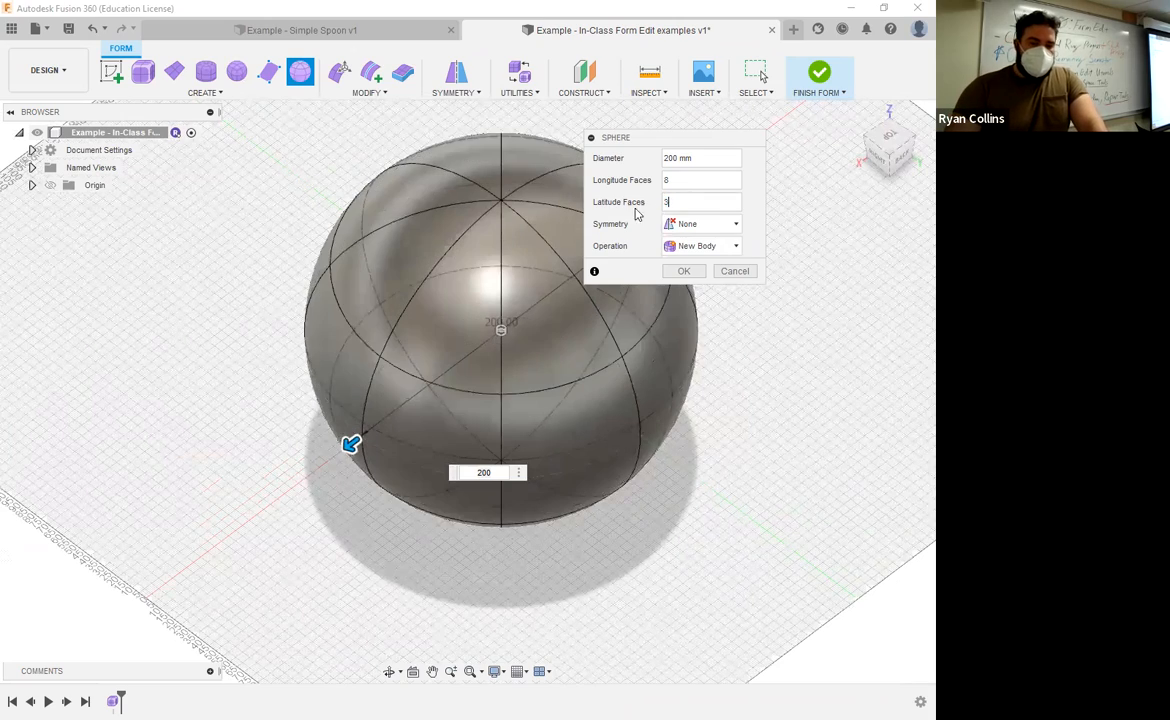
{"action": "middle_click_drag", "start_coordinate": [559, 413], "coordinate": [560, 461], "text": "shift"}
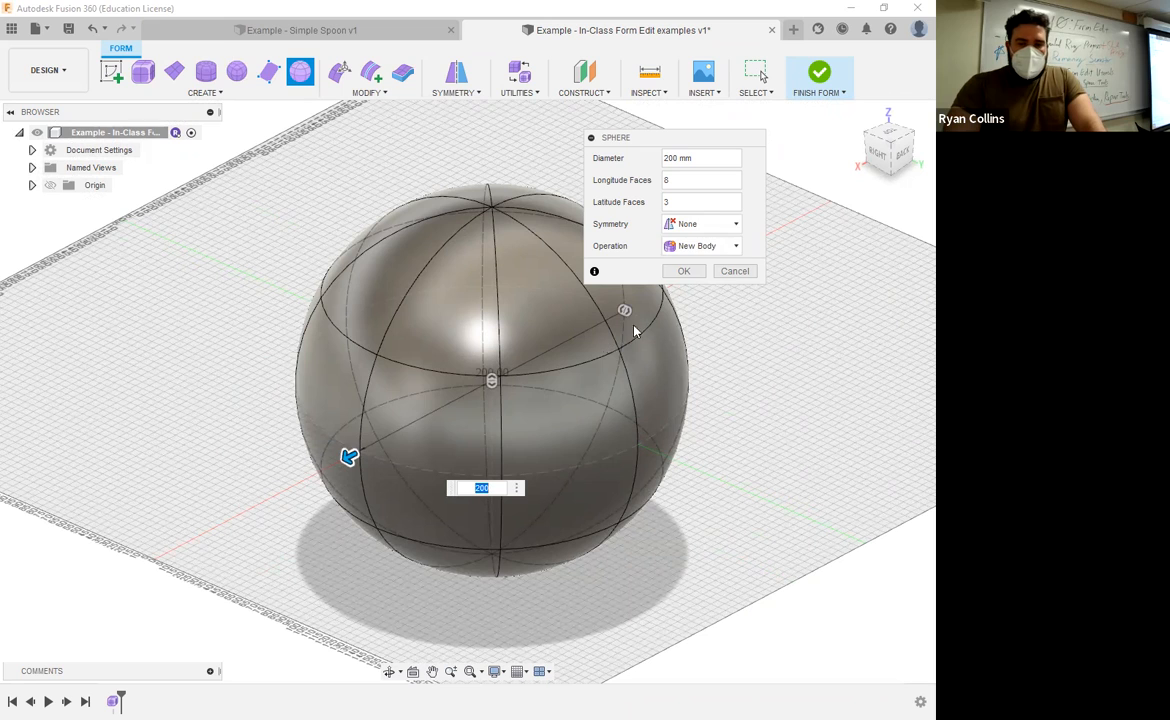
Set the sphere's latitude faces to 4 and create it as a new body
{"action": "double_click", "coordinate": [686, 207]}
{"action": "type", "text": "4"}
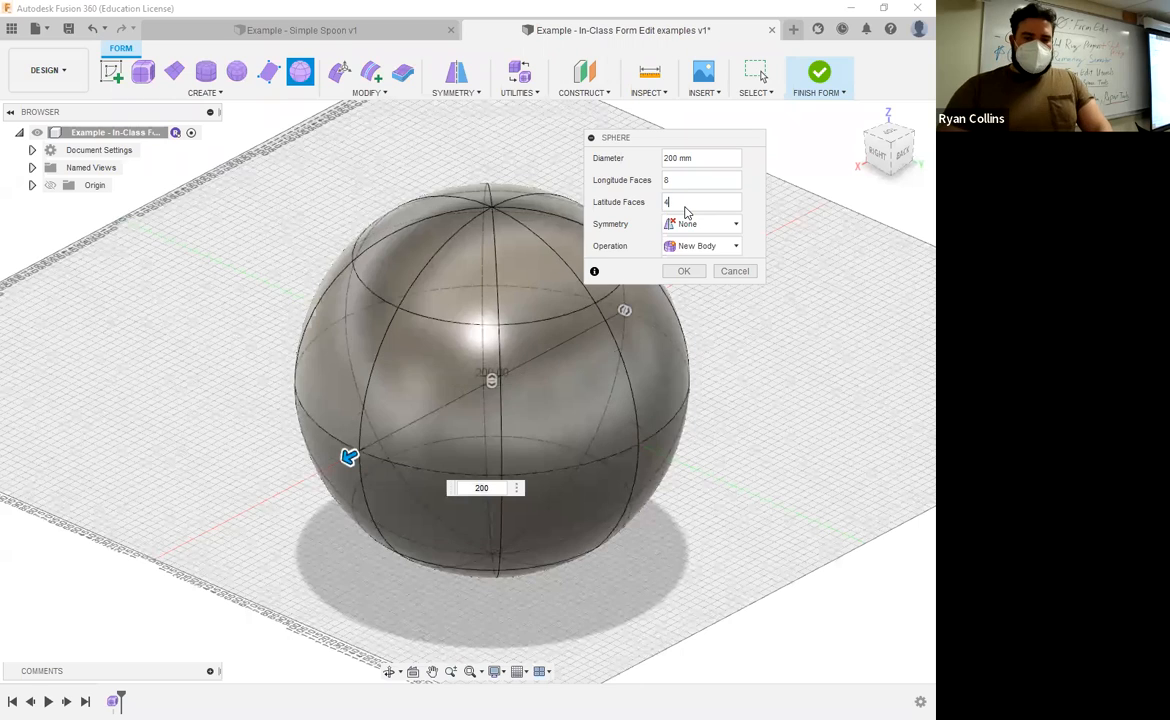
{"action": "left_click", "coordinate": [684, 272]}
{"action": "middle_click_drag", "start_coordinate": [681, 295], "coordinate": [593, 321]}
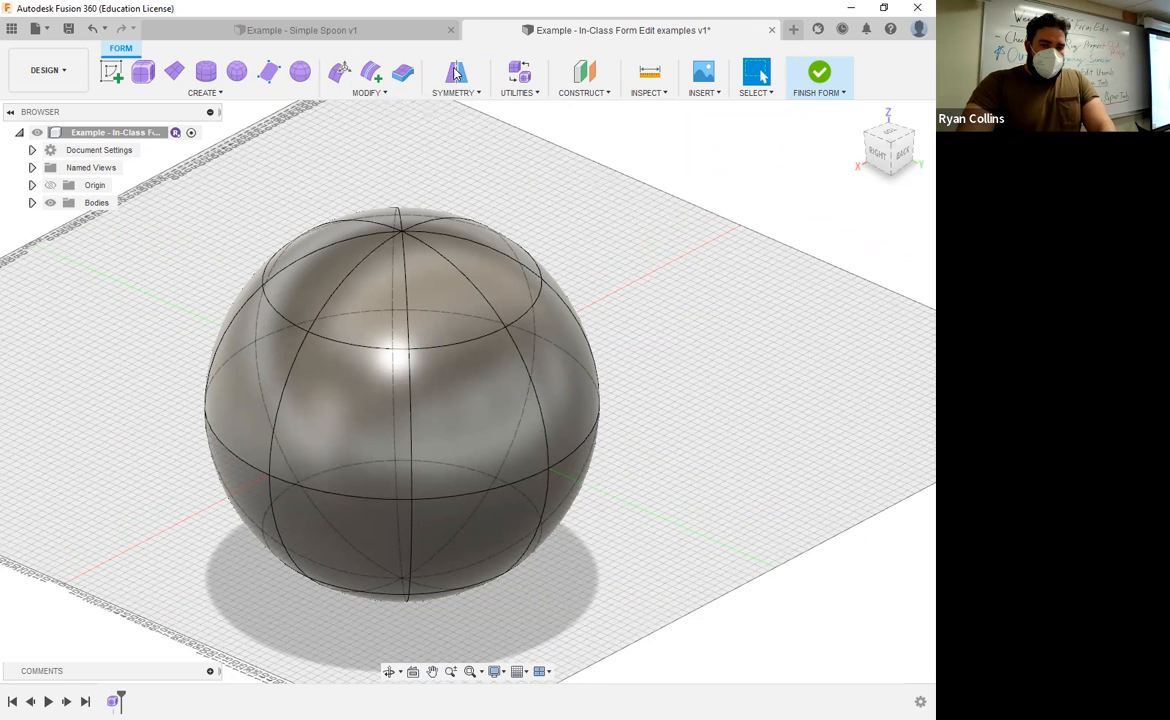
Start Mirror - Internal symmetry, try two adjacent upper faces as the mirror pair, and clear the selection
{"action": "left_click", "coordinate": [473, 94]}
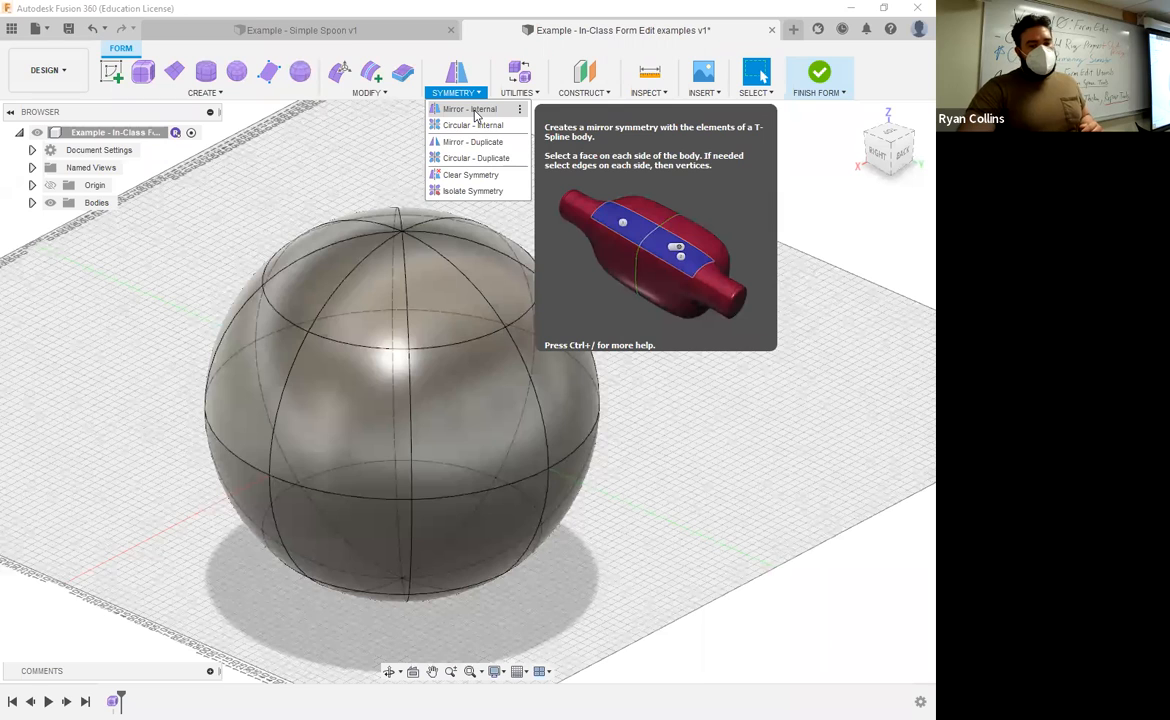
{"action": "left_click", "coordinate": [385, 310]}
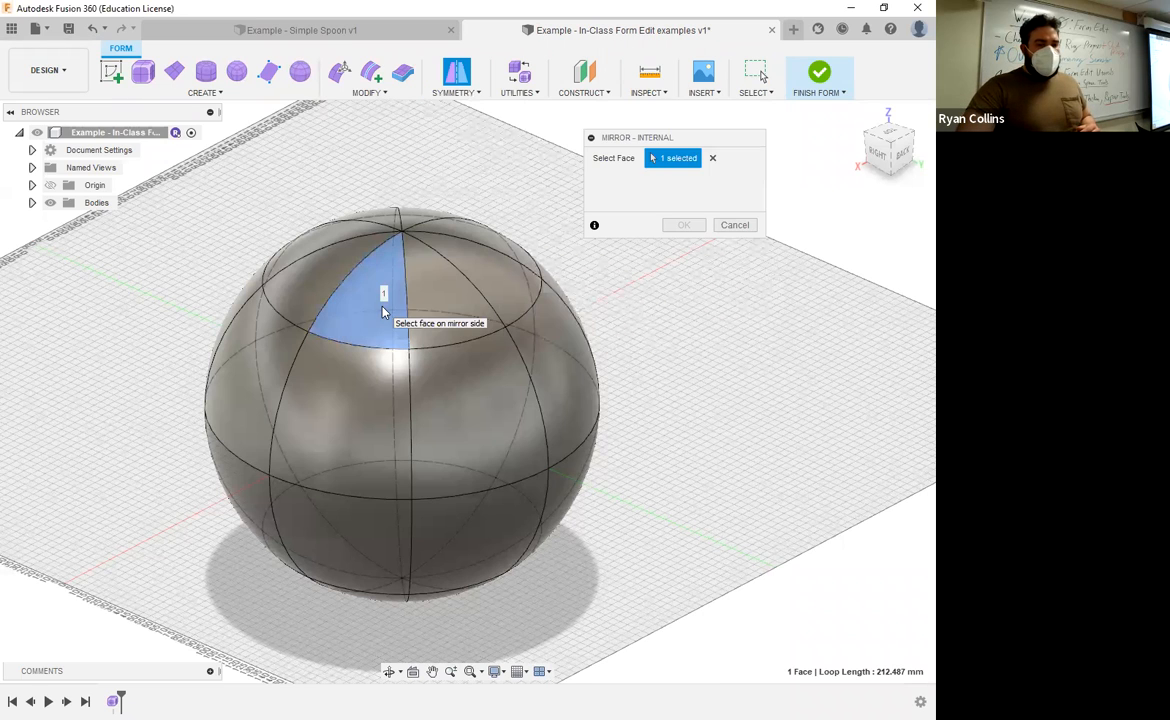
{"action": "left_click", "coordinate": [306, 277]}
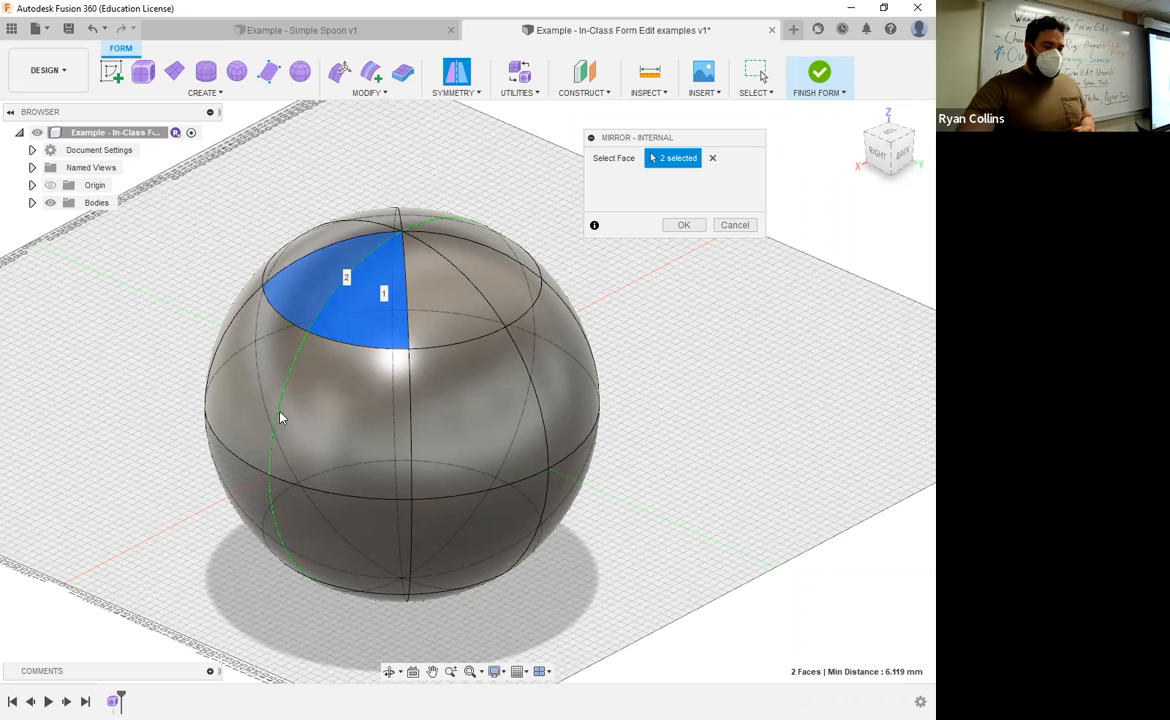
{"action": "left_click", "coordinate": [713, 159]}
Try two upper faces separated by one face as the mirror pair, inspect the symmetry line, and clear the selection
{"action": "left_click", "coordinate": [458, 338]}
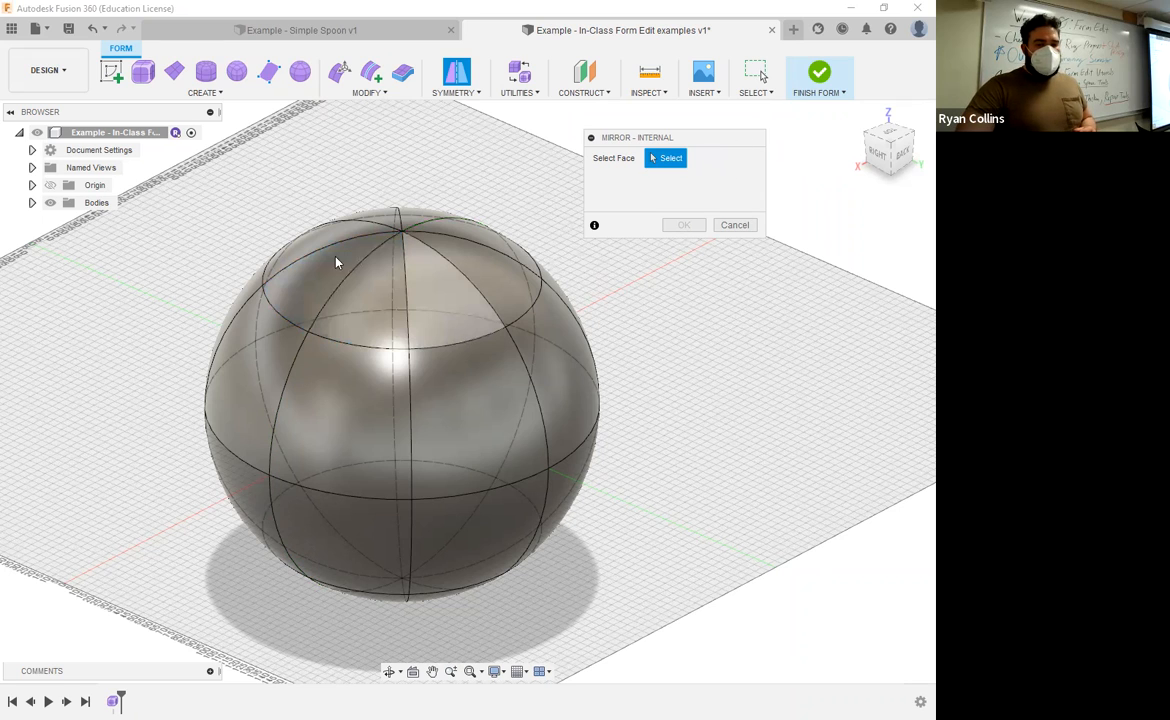
{"action": "left_click", "coordinate": [337, 261]}
{"action": "mouse_move", "coordinate": [473, 421]}
{"action": "middle_mouse_down", "text": "shift"}
{"action": "mouse_move", "coordinate": [520, 413]}
{"action": "mouse_move", "coordinate": [525, 434]}
{"action": "mouse_move", "coordinate": [478, 418]}
{"action": "middle_mouse_up", "text": "shift"}
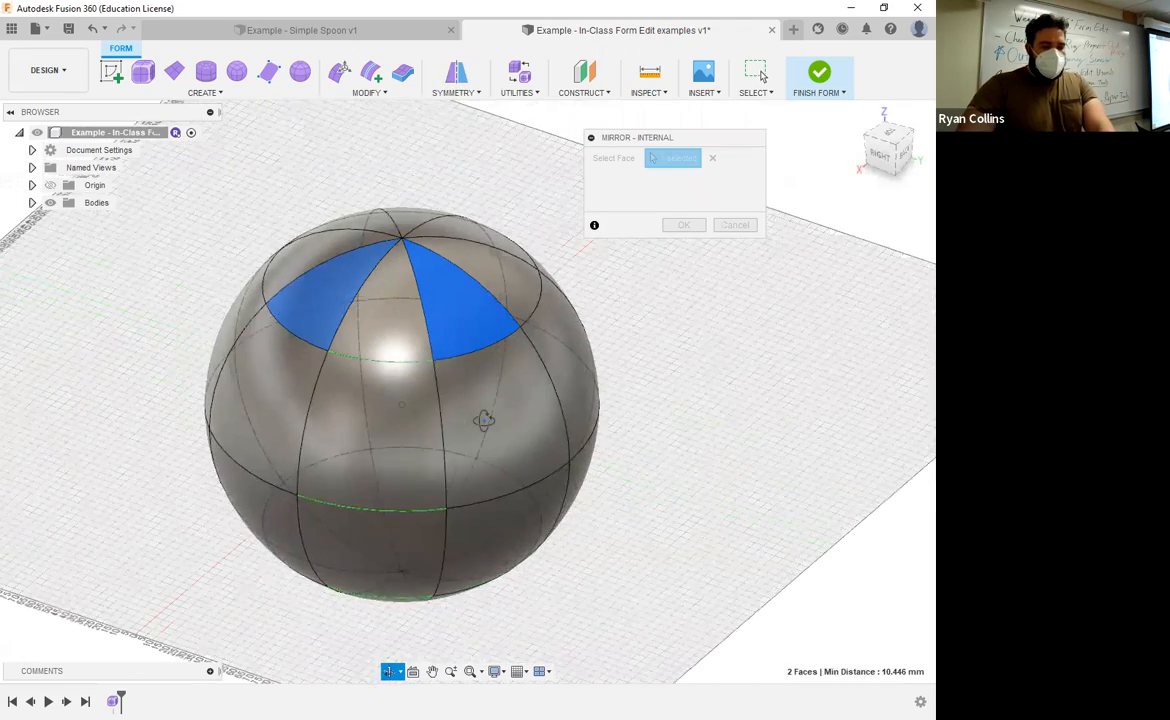
{"action": "left_click", "coordinate": [712, 159]}
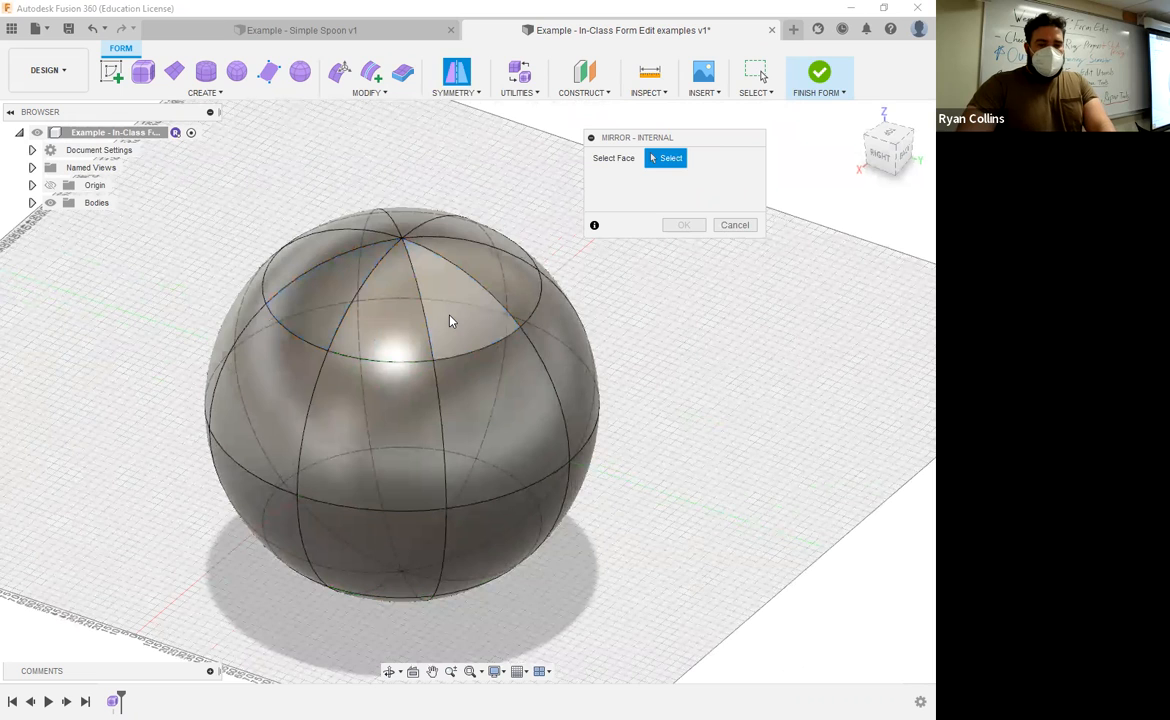
{"action": "left_click", "coordinate": [450, 320]}
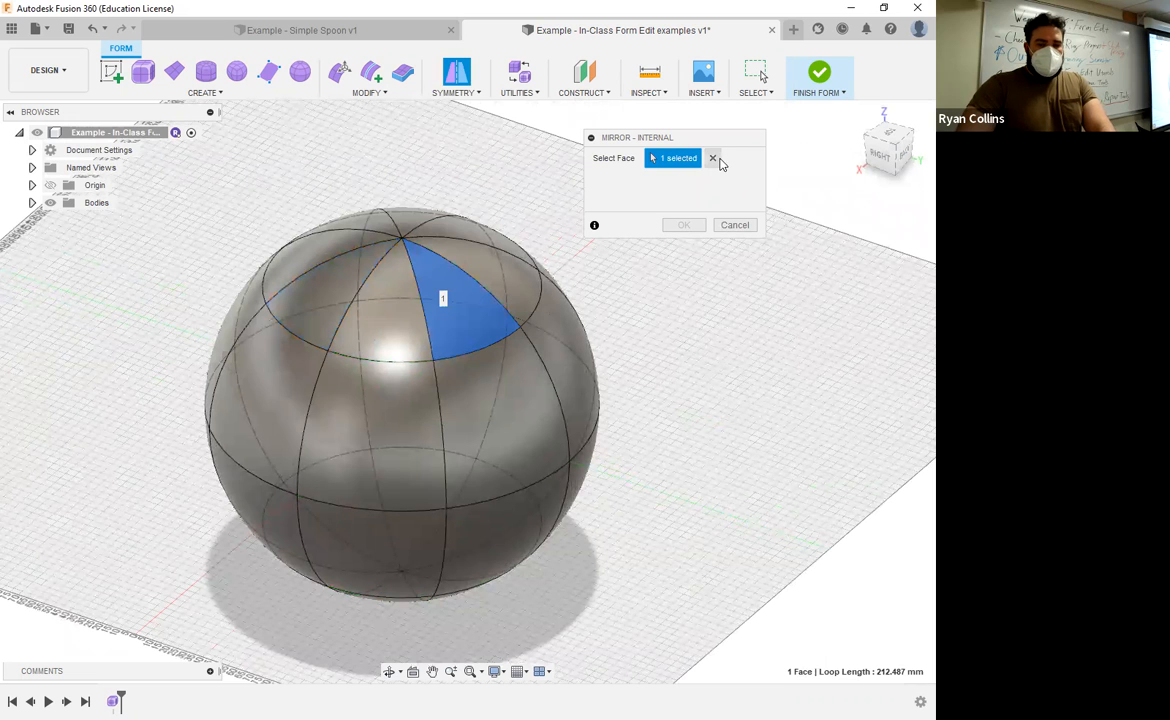
{"action": "left_click", "coordinate": [712, 159]}
Apply internal mirror symmetry using two opposite faces in the band above the sphere's equator
{"action": "left_click", "coordinate": [485, 420]}
{"action": "middle_click_drag", "start_coordinate": [485, 420], "coordinate": [321, 489], "text": "shift"}
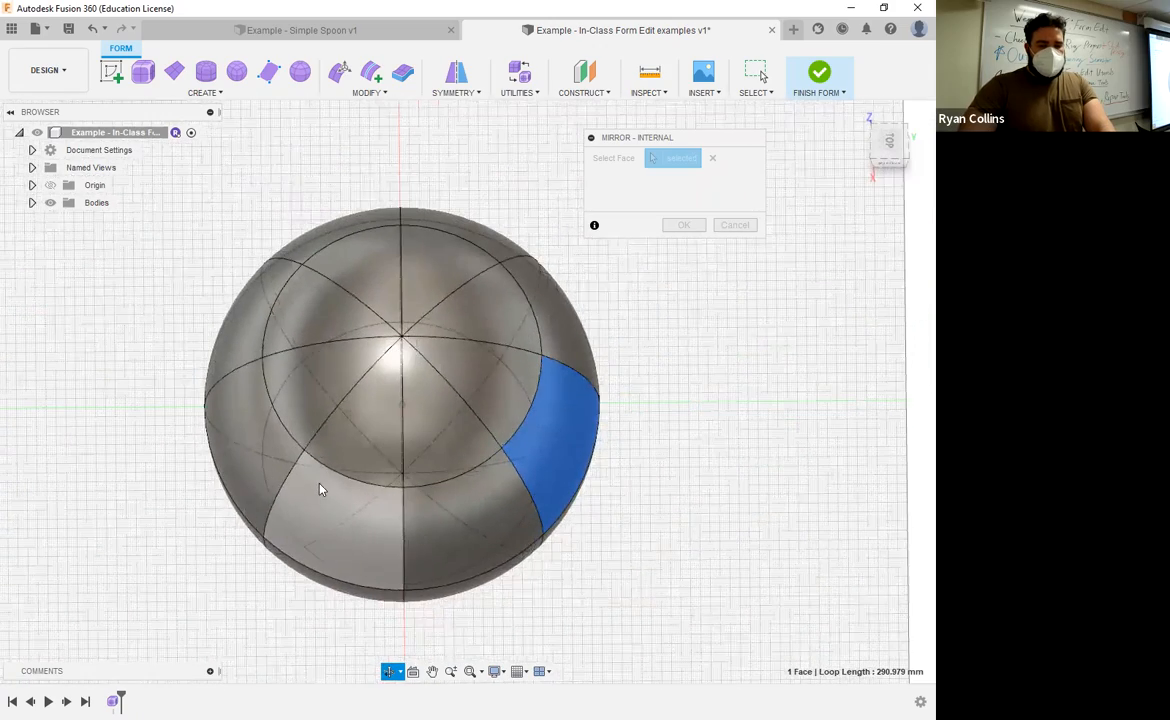
{"action": "left_click", "coordinate": [259, 479]}
{"action": "middle_click_drag", "start_coordinate": [392, 556], "coordinate": [357, 345], "text": "shift"}
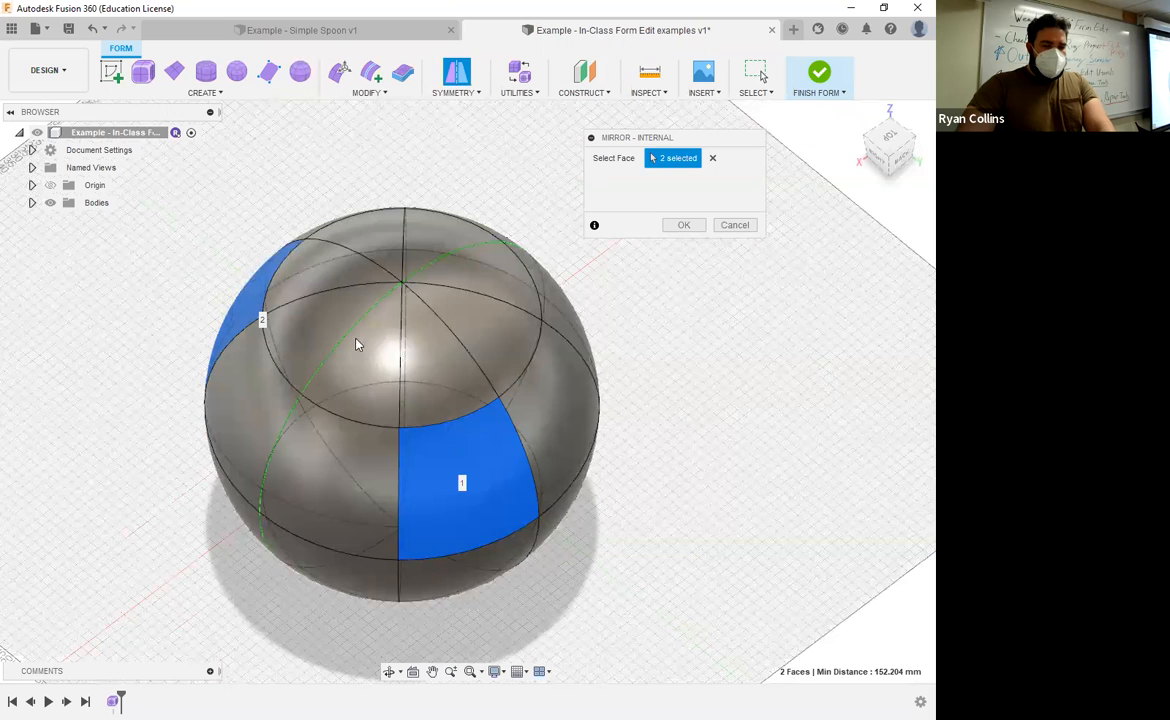
{"action": "left_click", "coordinate": [697, 230]}
Pull one of the mirrored side faces outward with Edit Form to shape two symmetrical curved horns
{"action": "left_click", "coordinate": [340, 75]}
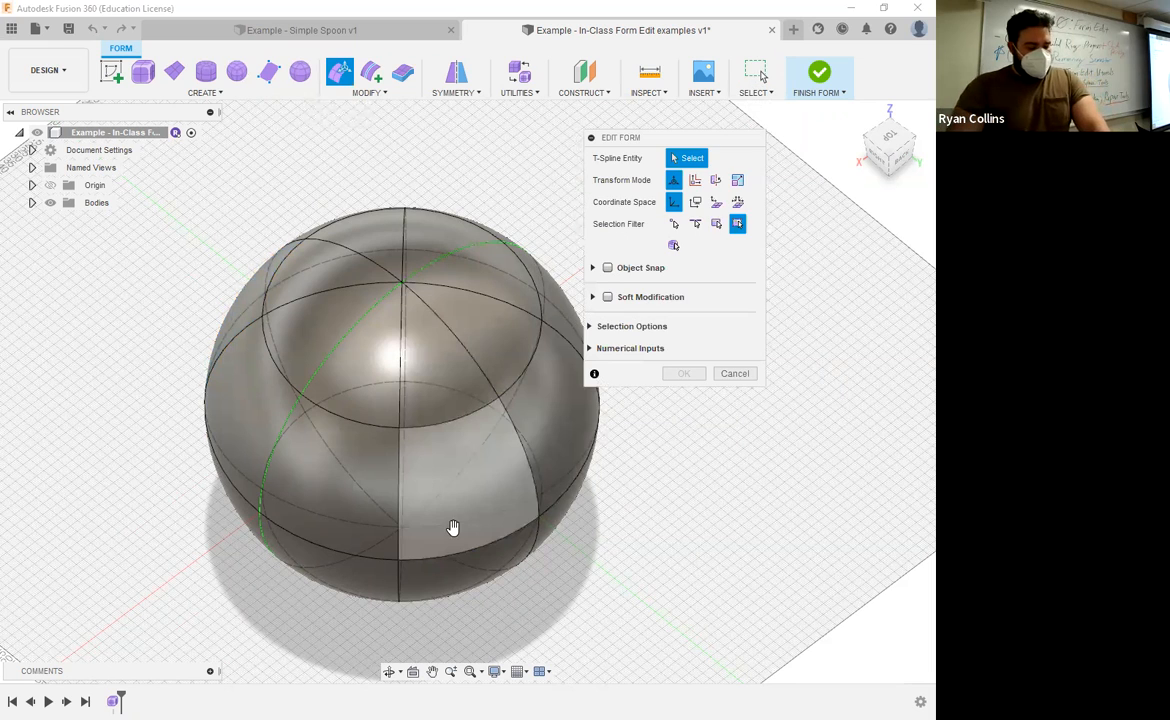
{"action": "left_click", "coordinate": [485, 505]}
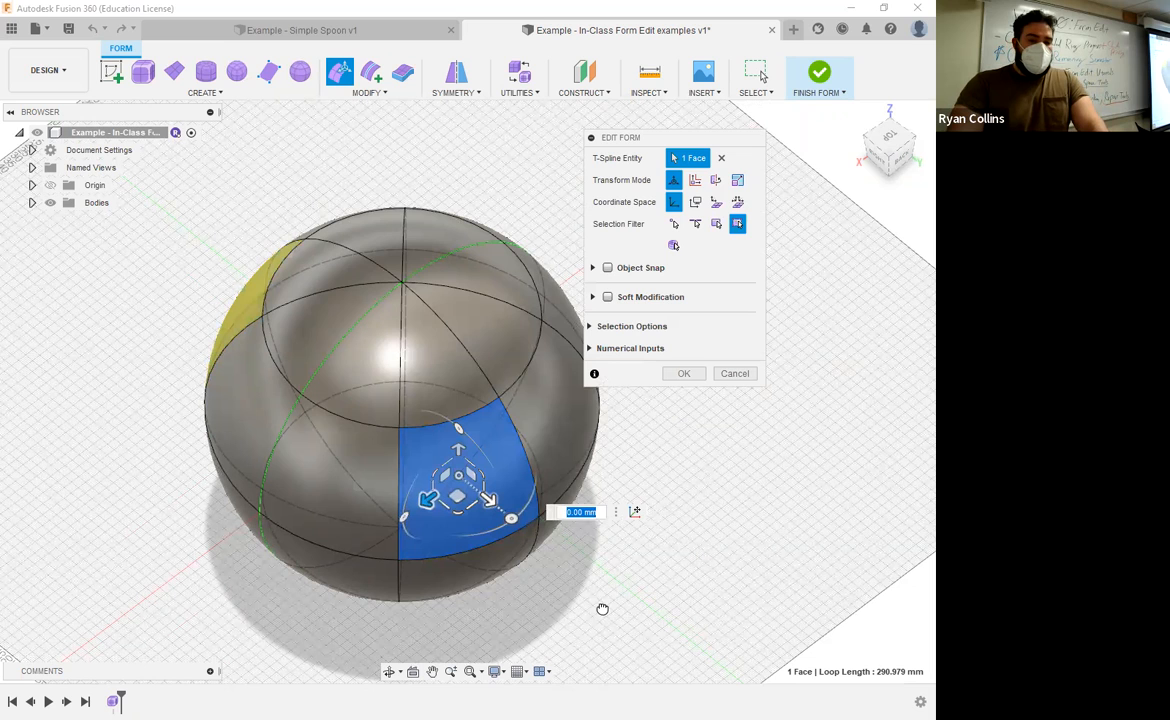
{"action": "left_click_drag", "start_coordinate": [489, 499], "coordinate": [619, 606]}
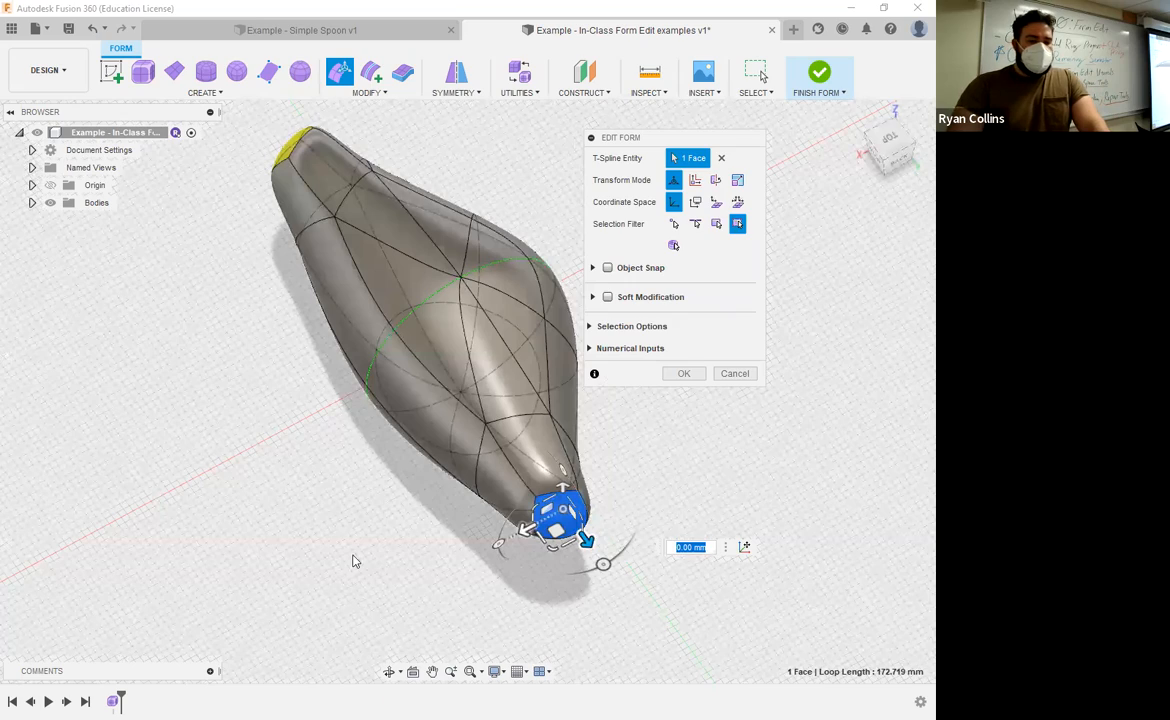
{"action": "middle_click_drag", "start_coordinate": [316, 449], "coordinate": [679, 380], "text": "shift"}
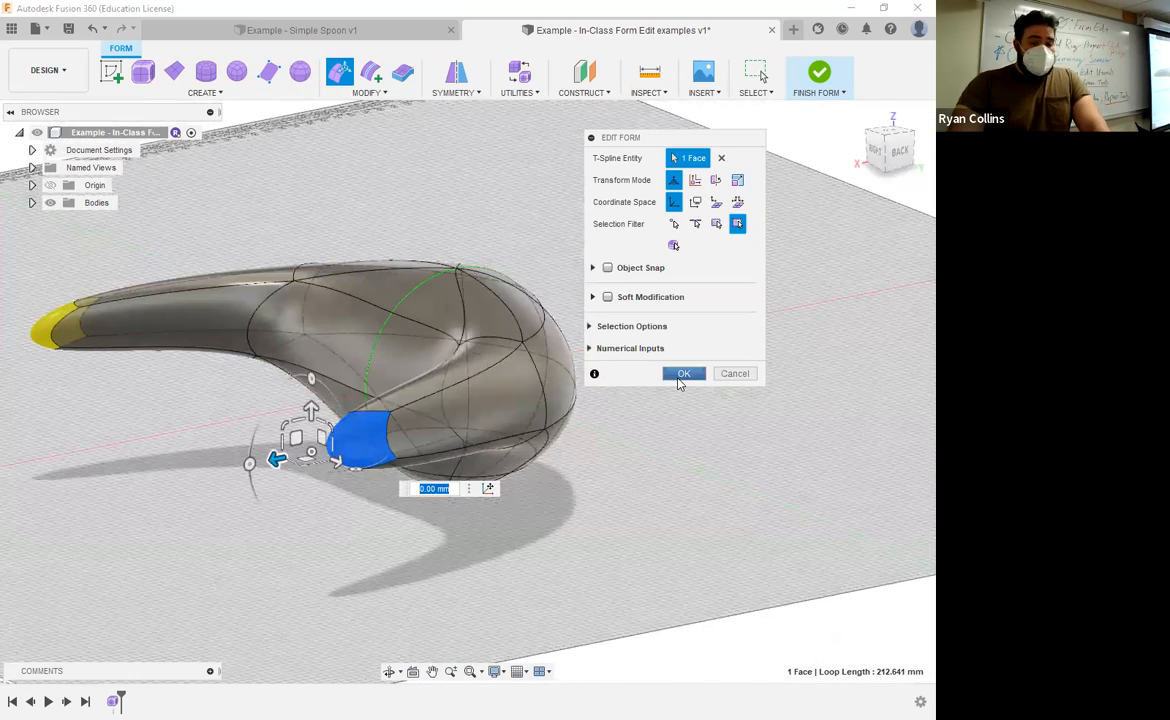
{"action": "left_click", "coordinate": [682, 374]}
{"action": "left_click", "coordinate": [689, 268]}
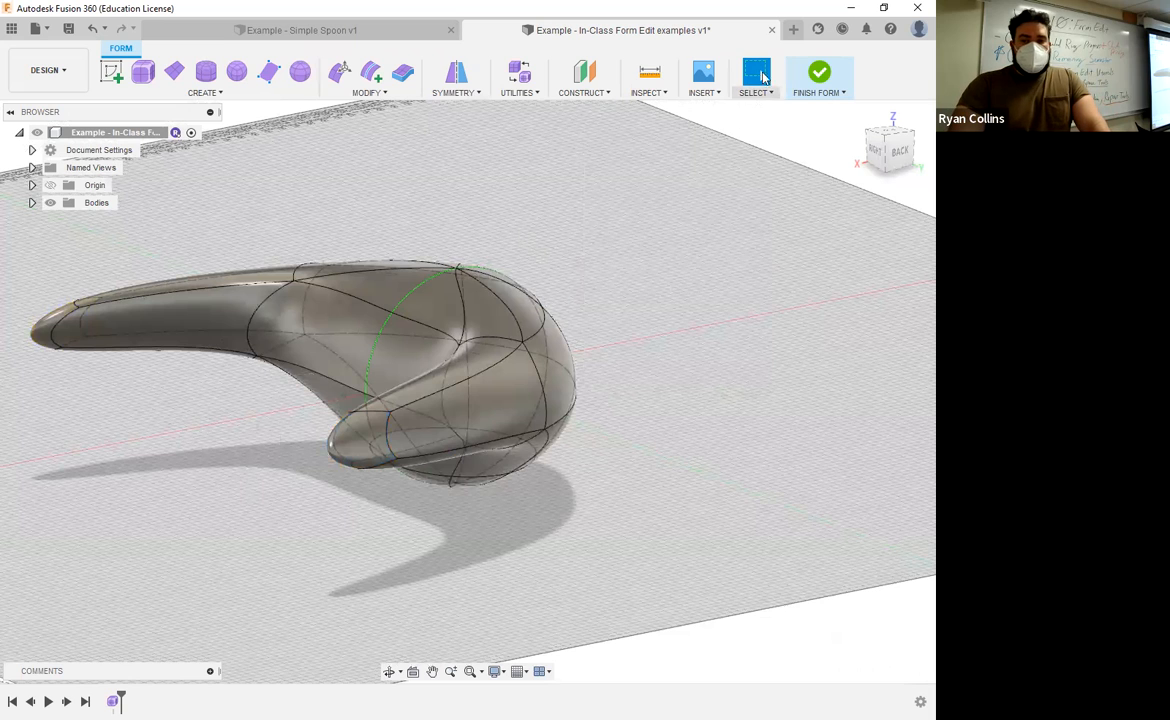
Finish the form and hide the horned body
{"action": "left_click", "coordinate": [819, 72]}
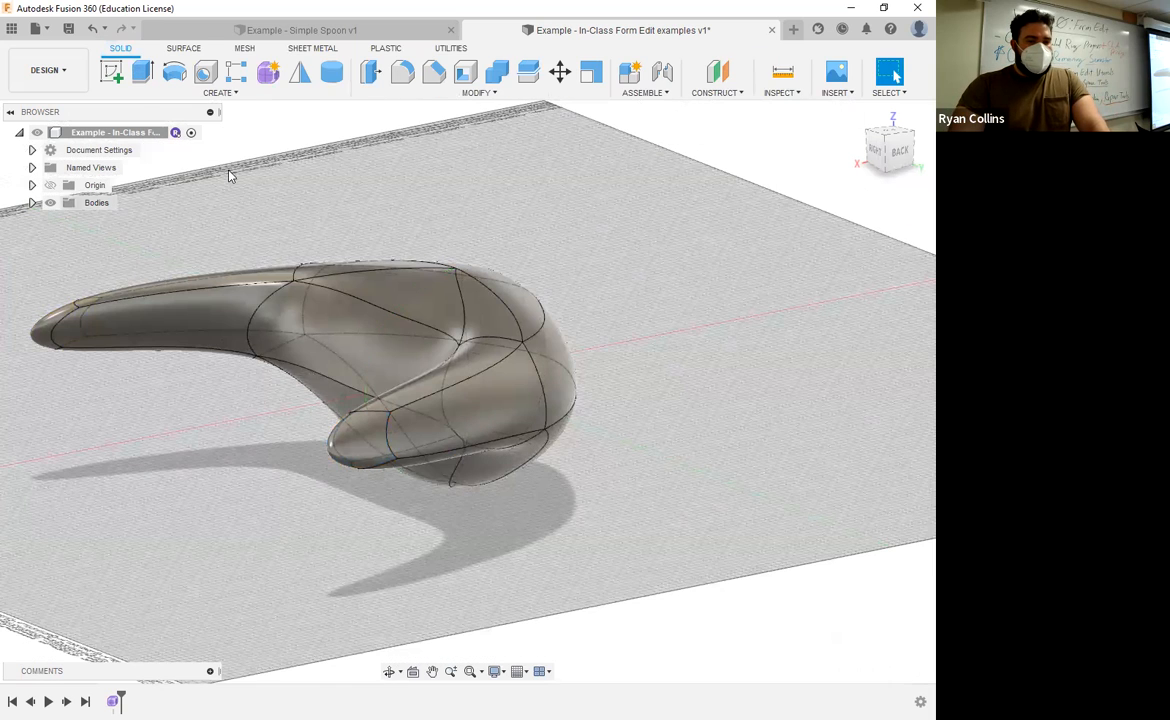
{"action": "left_click", "coordinate": [32, 203]}
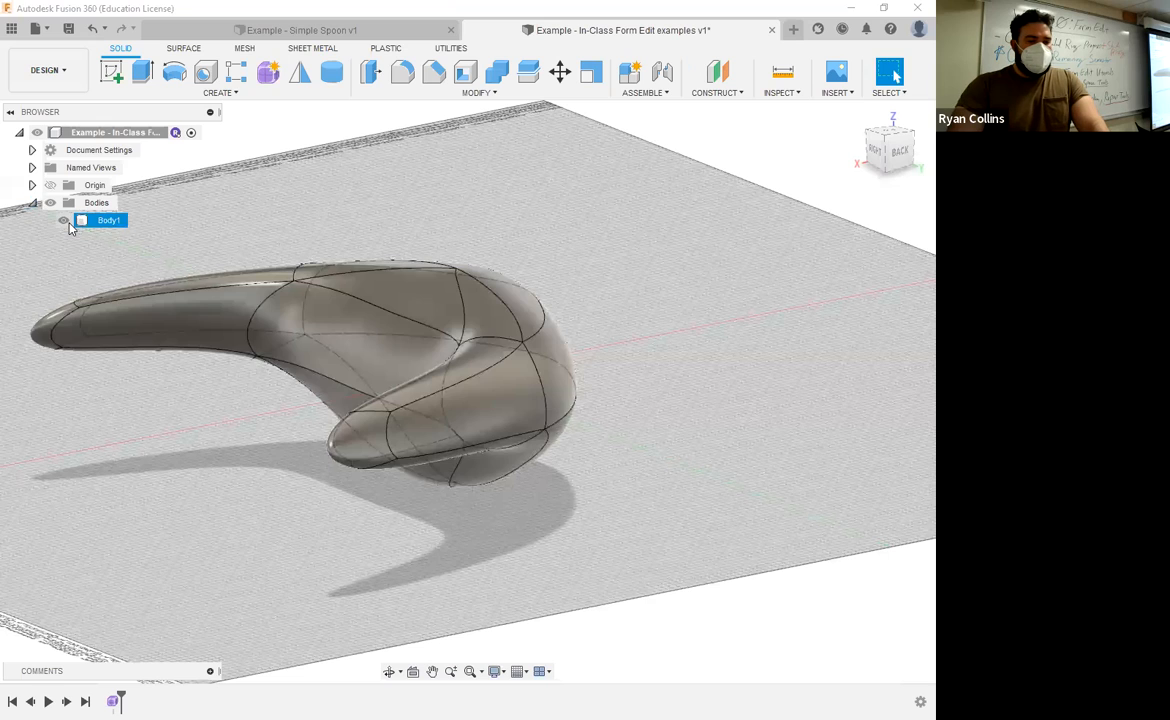
{"action": "left_click", "coordinate": [63, 220]}
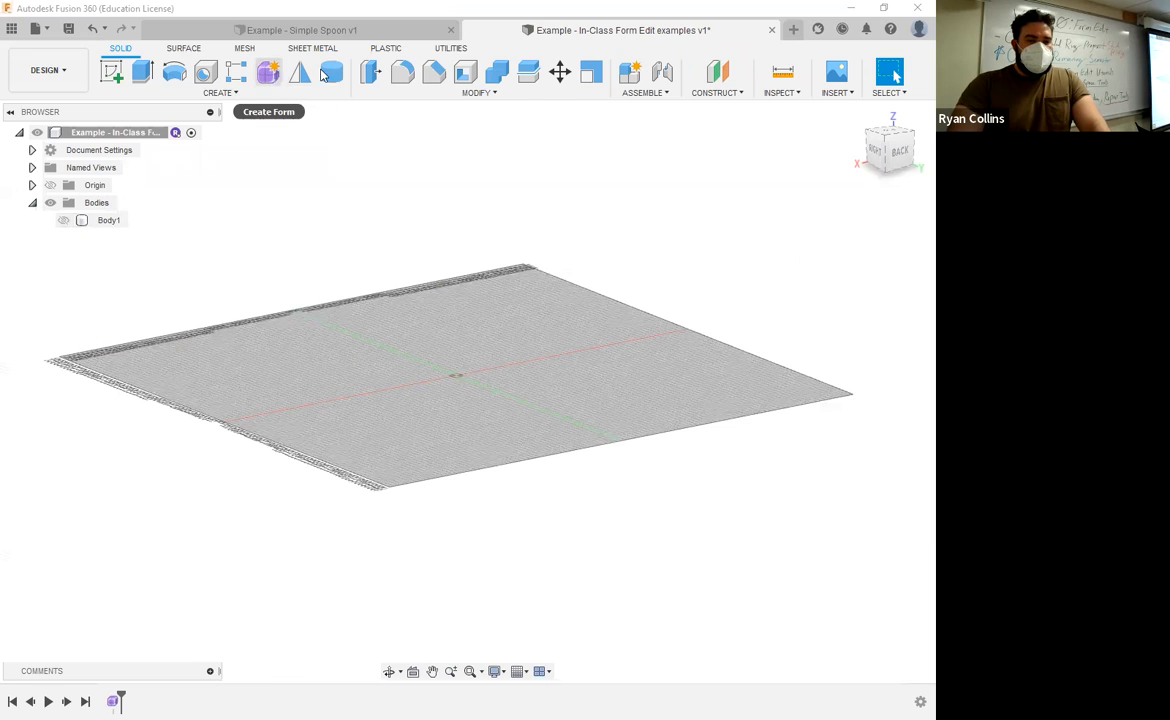
Create a new form containing a 200 mm diameter sphere at the origin with 8 longitude and 4 latitude faces
{"action": "left_click", "coordinate": [269, 74]}
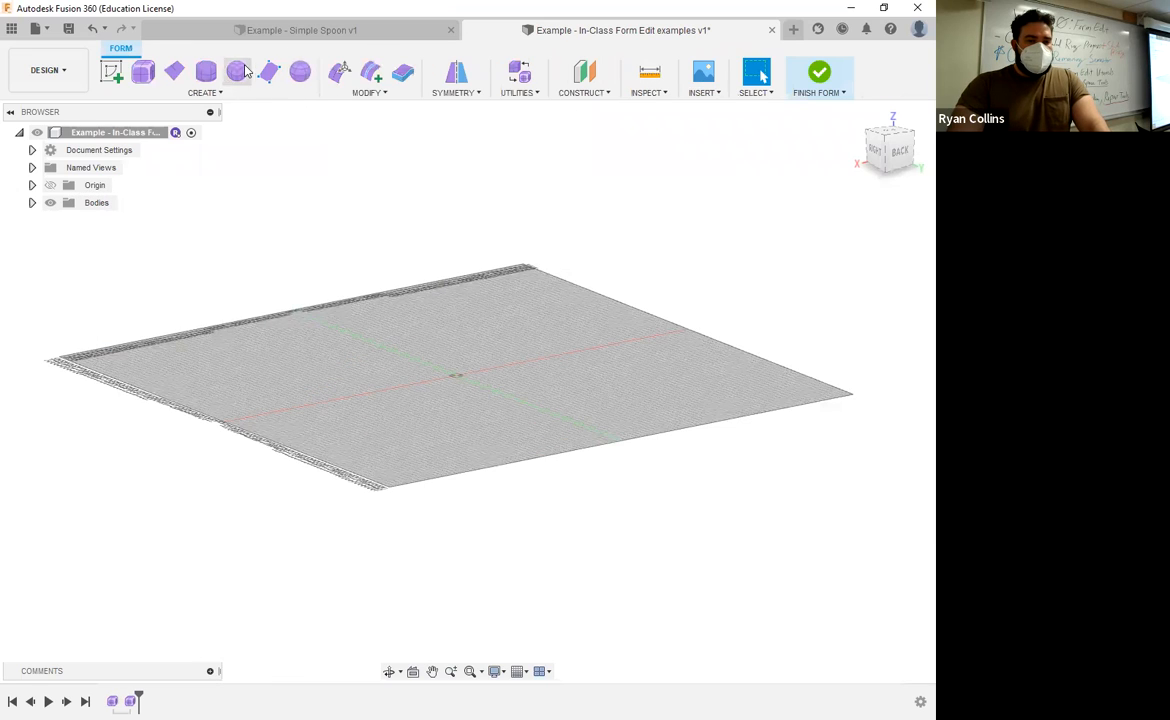
{"action": "left_click", "coordinate": [299, 78]}
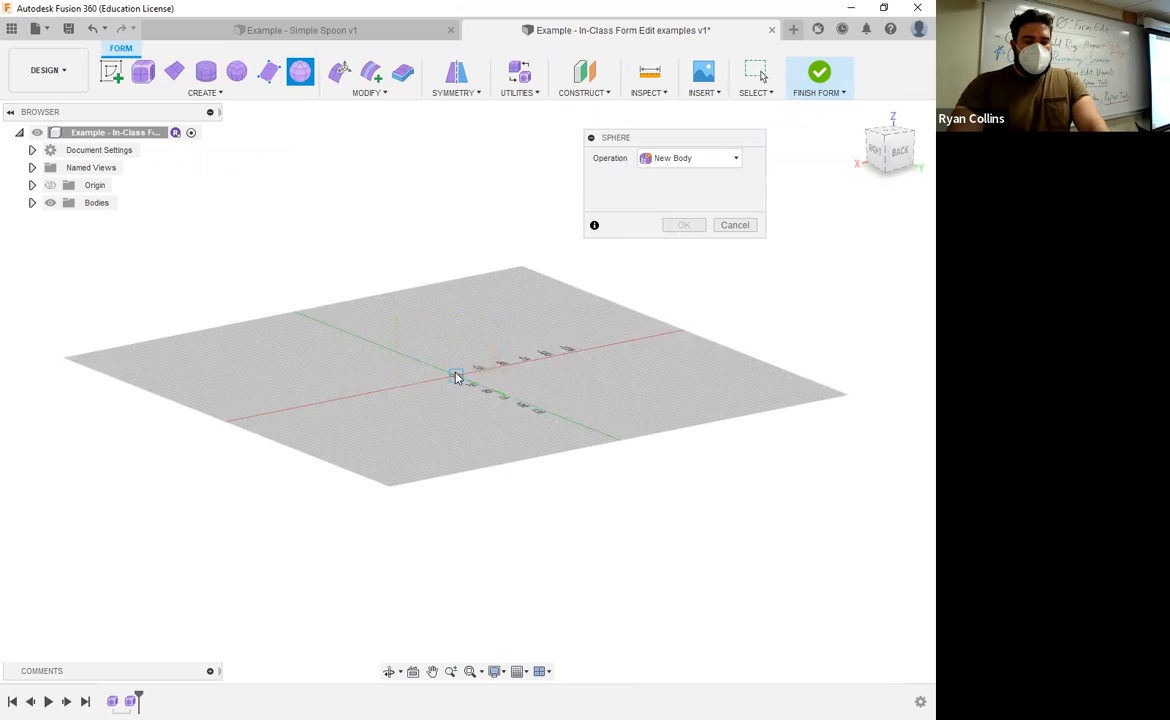
{"action": "left_click", "coordinate": [455, 376]}
{"action": "type", "text": "200"}
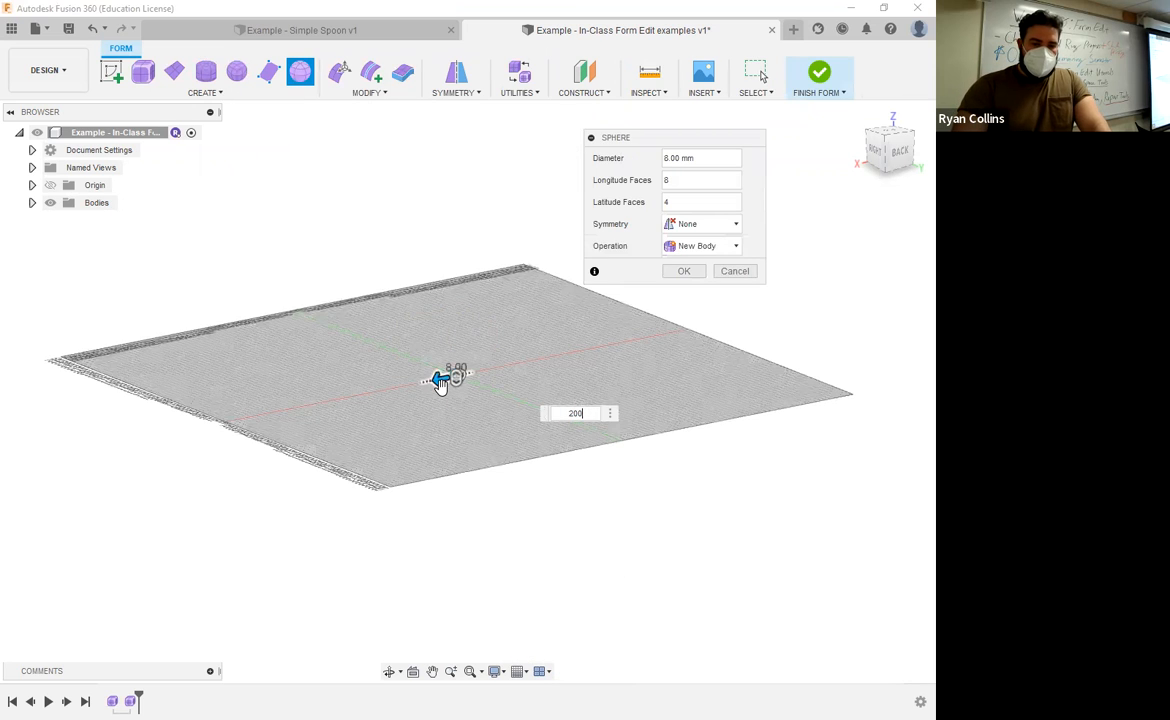
{"action": "key", "text": "Return"}
{"action": "key", "text": "Return"}
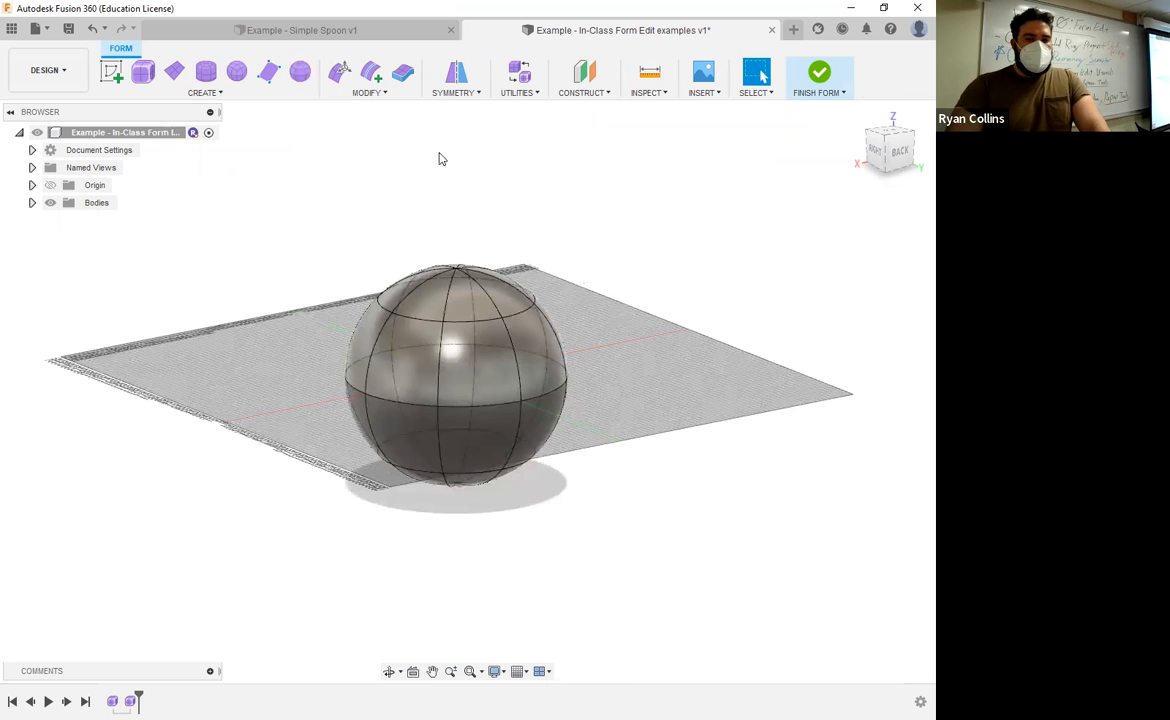
Apply 8-sided circular internal symmetry to the sphere by picking two adjacent faces around its upper pole
{"action": "left_click", "coordinate": [456, 74]}
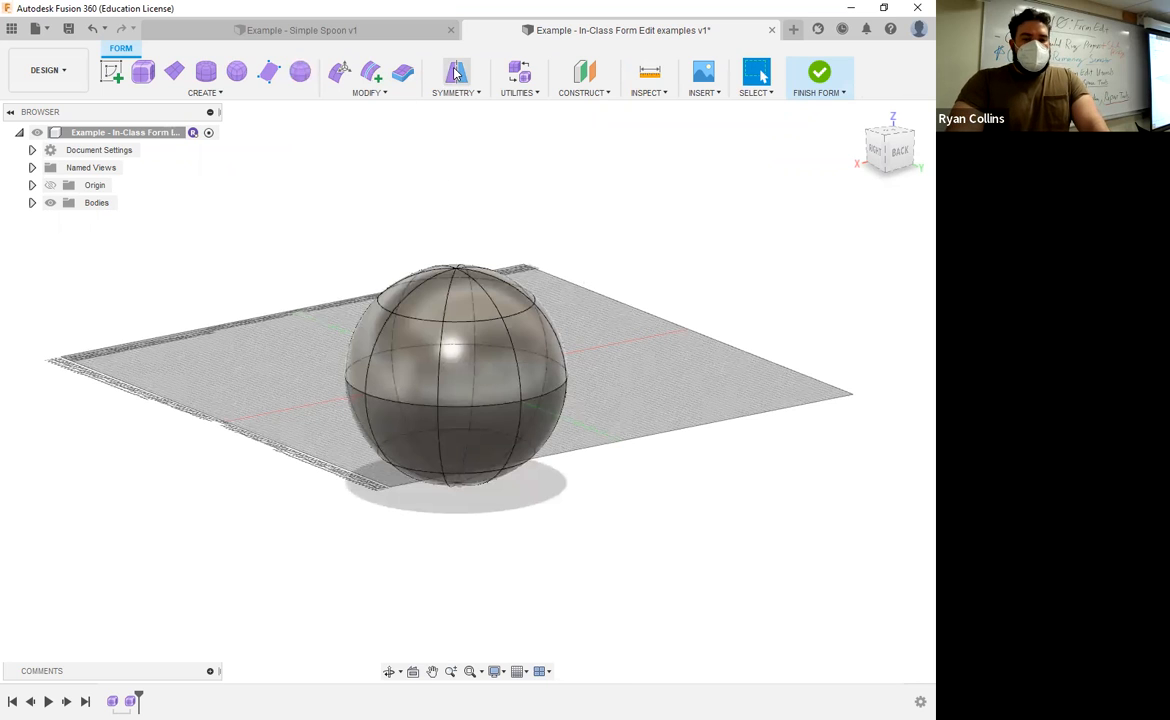
{"action": "left_click", "coordinate": [738, 226]}
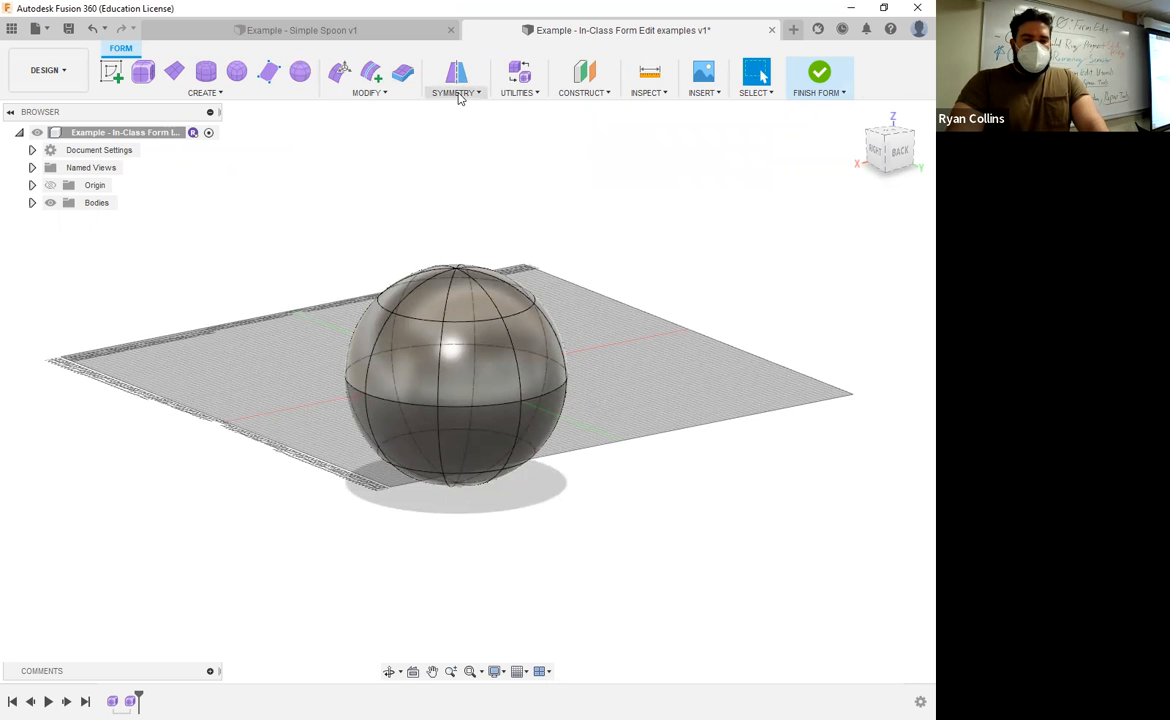
{"action": "left_click", "coordinate": [458, 92]}
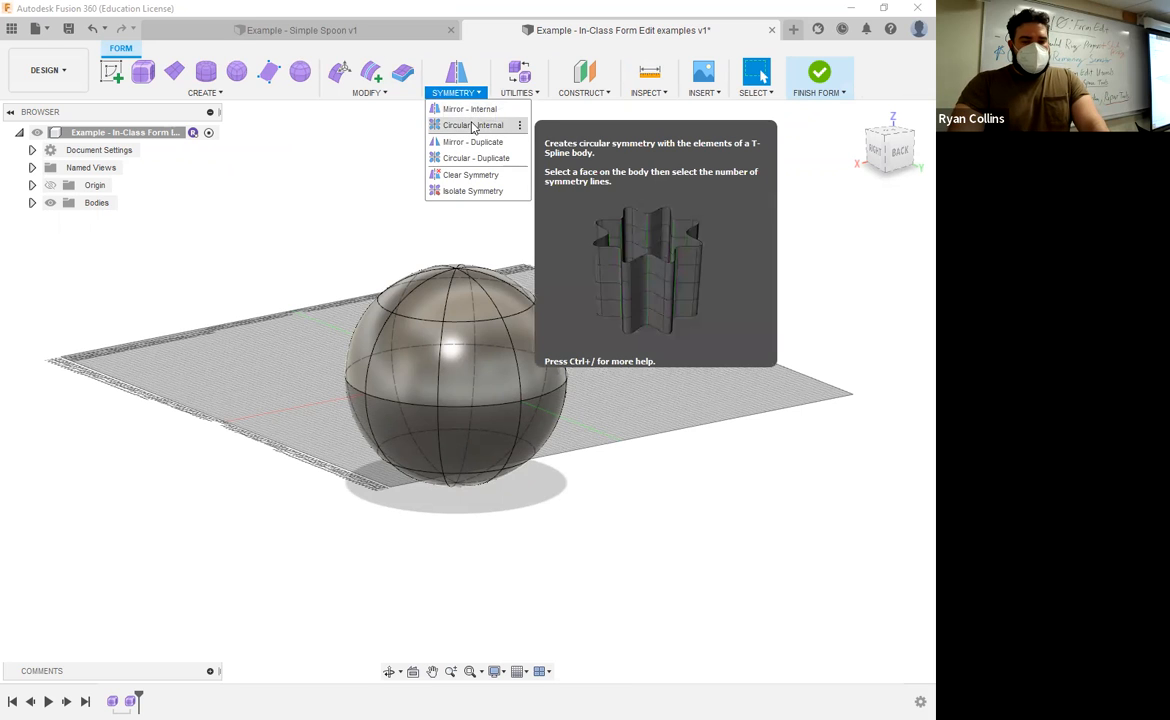
{"action": "left_click", "coordinate": [473, 125]}
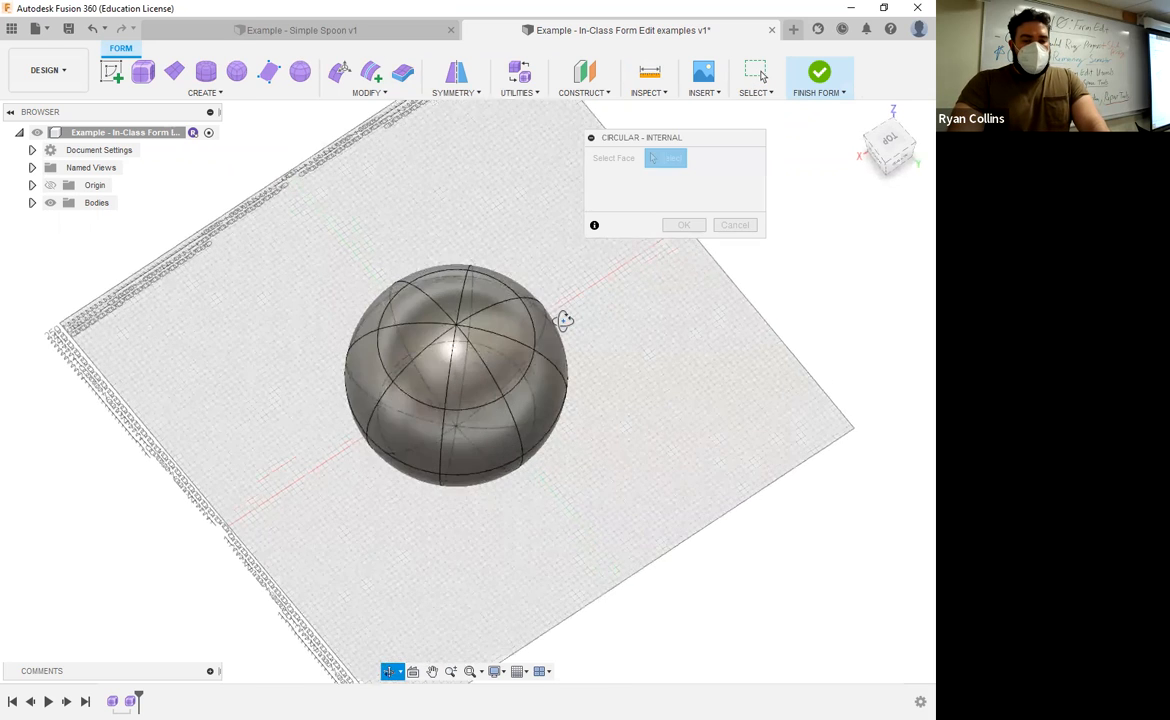
{"action": "left_click", "coordinate": [425, 388]}
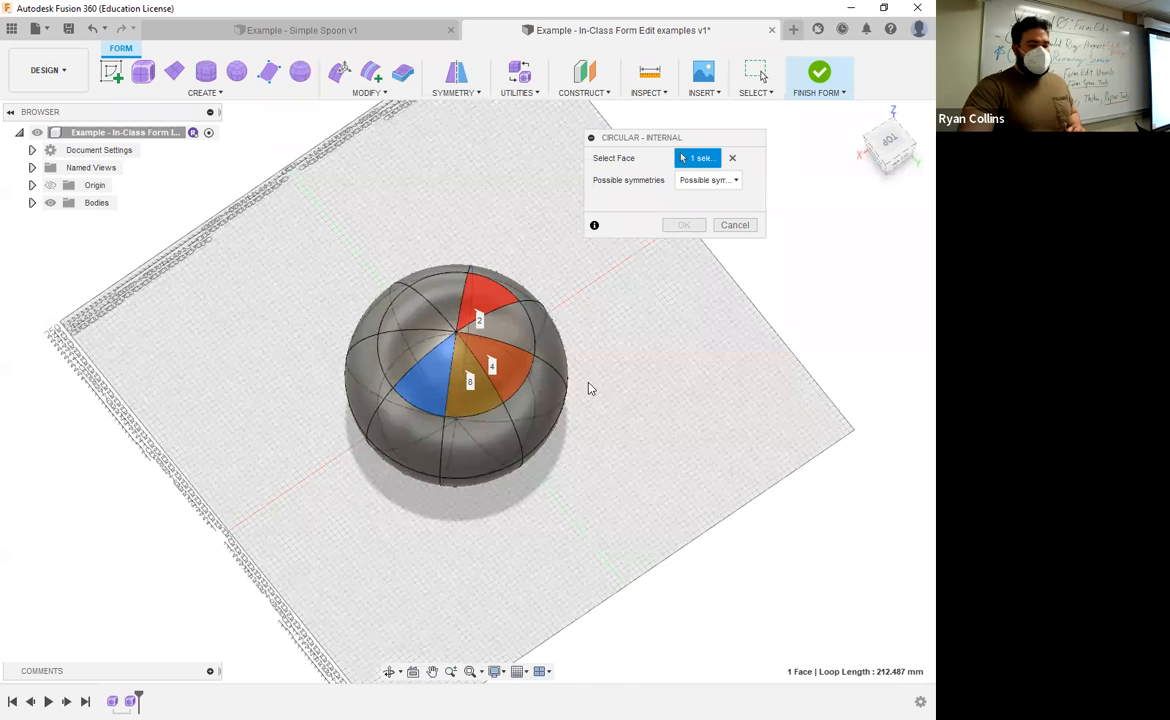
{"action": "left_click", "coordinate": [500, 366]}
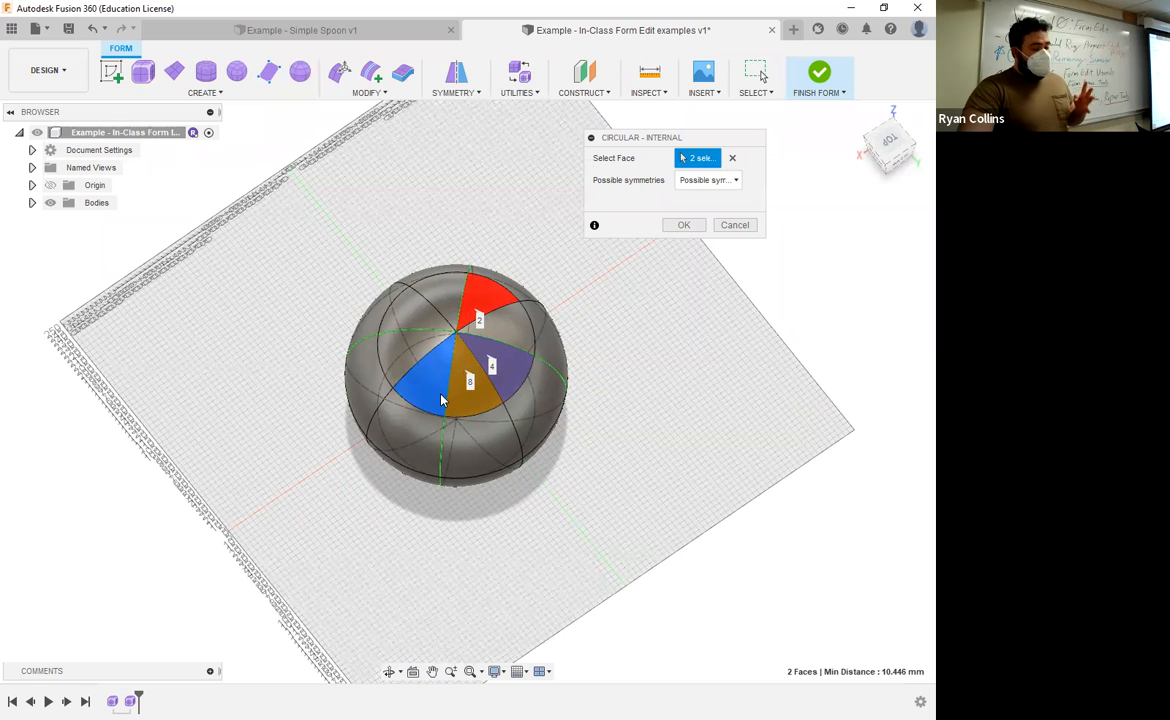
{"action": "left_click", "coordinate": [731, 160]}
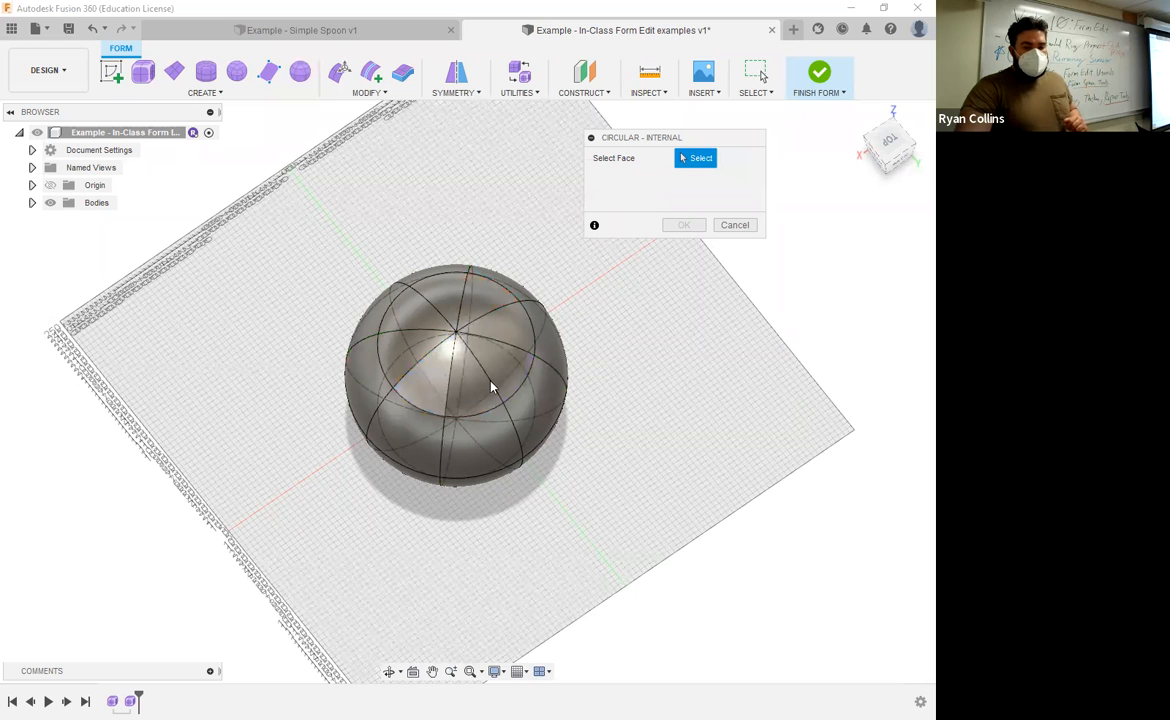
{"action": "left_click", "coordinate": [476, 391]}
{"action": "left_click", "coordinate": [476, 391]}
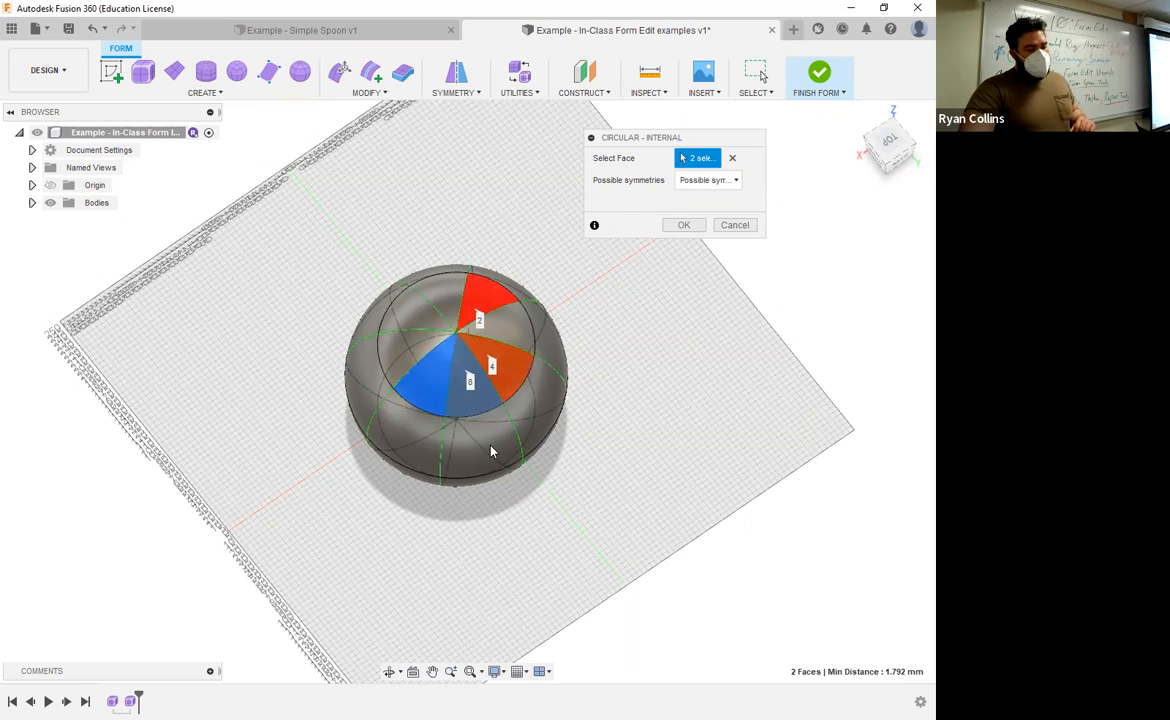
{"action": "left_click", "coordinate": [716, 180]}
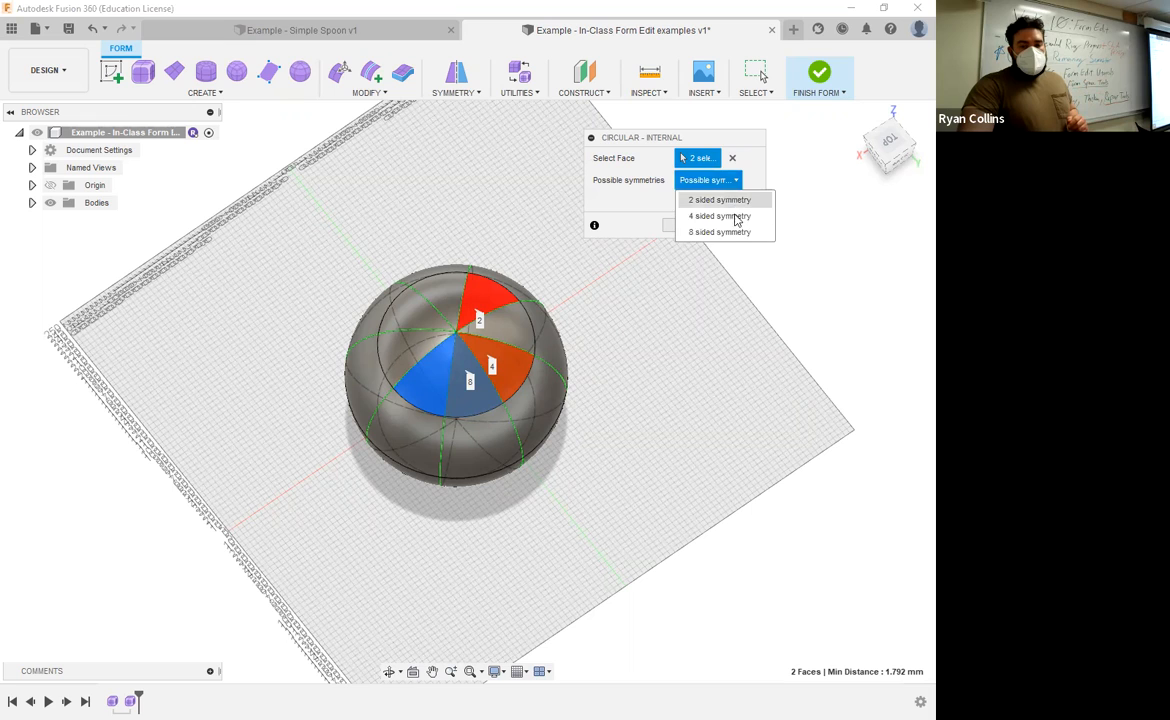
{"action": "left_click", "coordinate": [735, 201]}
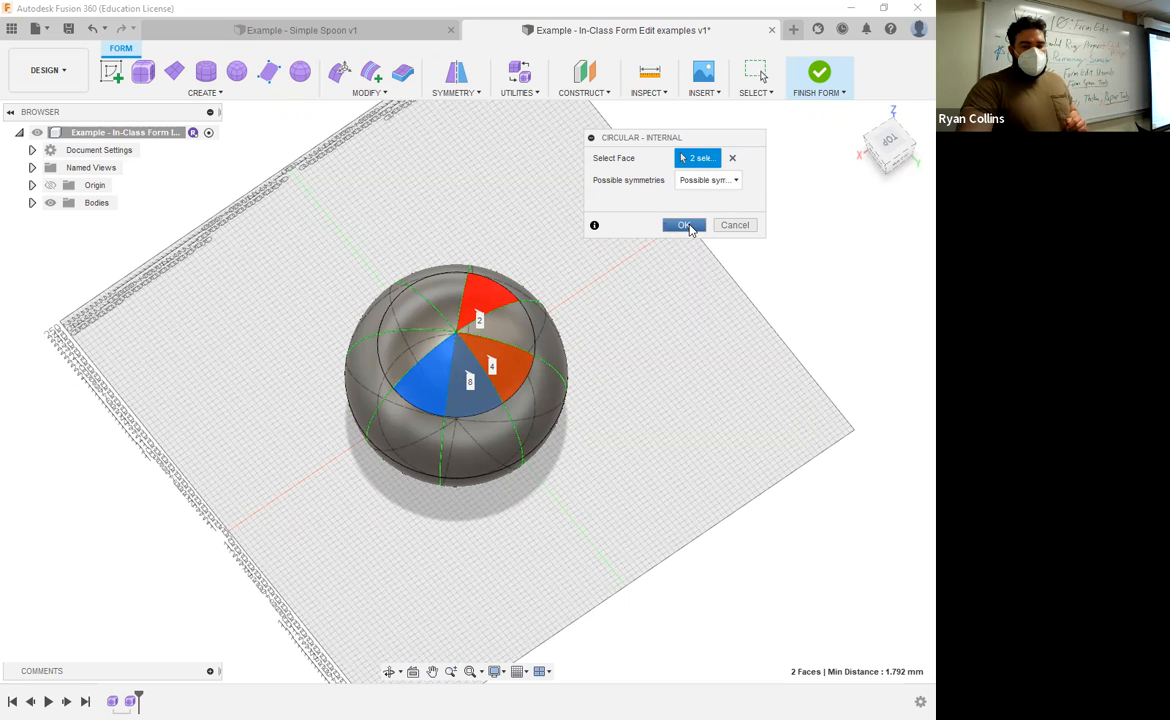
{"action": "left_click", "coordinate": [684, 225]}
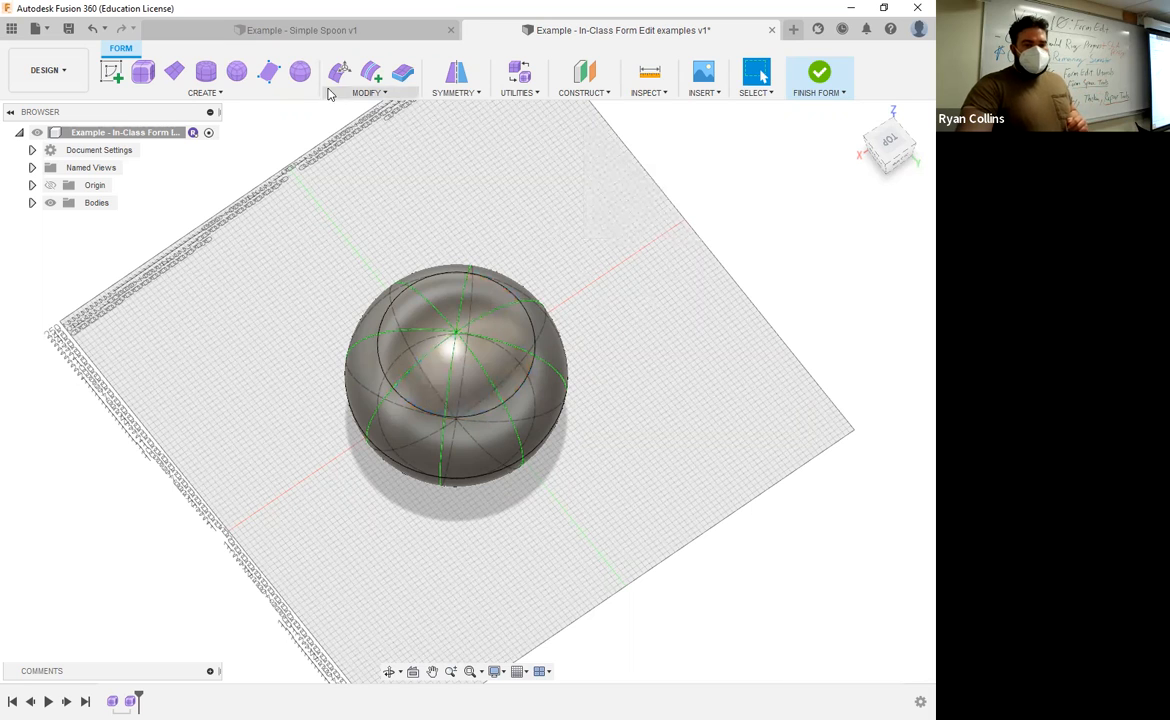
Pull a side face above the equator outward and sideways with Edit Form, ending about -296 by 66 mm, to shape eight curved arms
{"action": "left_click", "coordinate": [480, 452]}
{"action": "middle_click_drag", "start_coordinate": [491, 538], "coordinate": [479, 514], "text": "shift"}
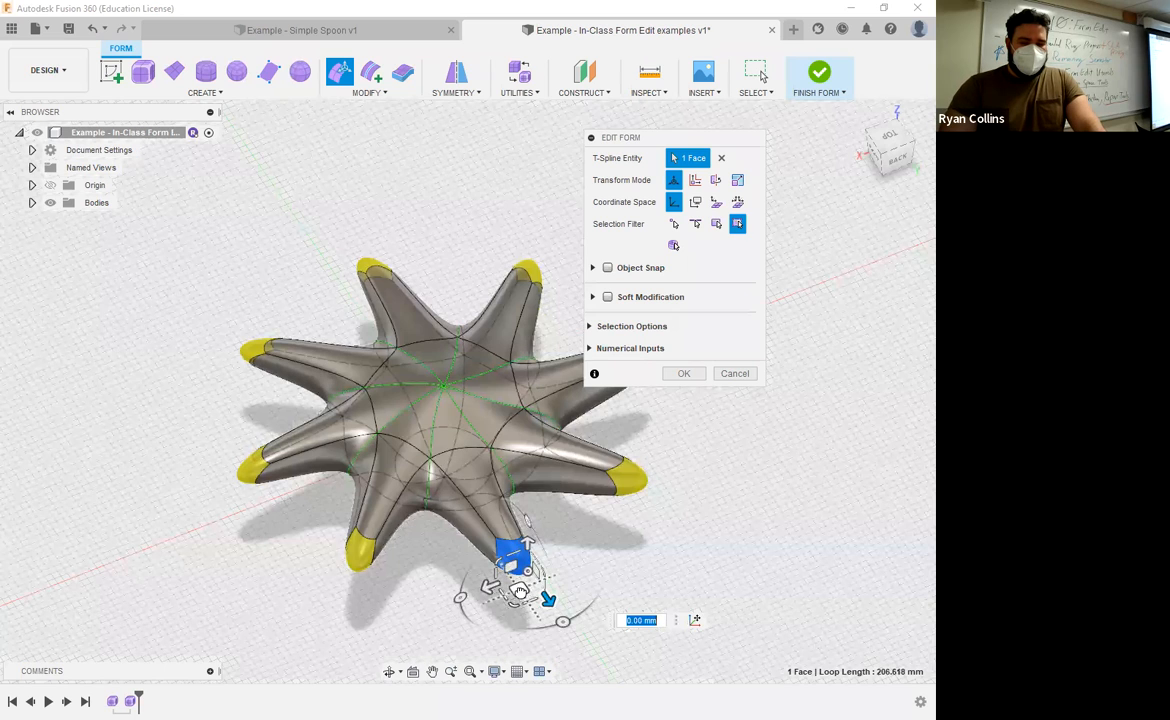
{"action": "left_click_drag", "start_coordinate": [596, 579], "coordinate": [600, 574]}
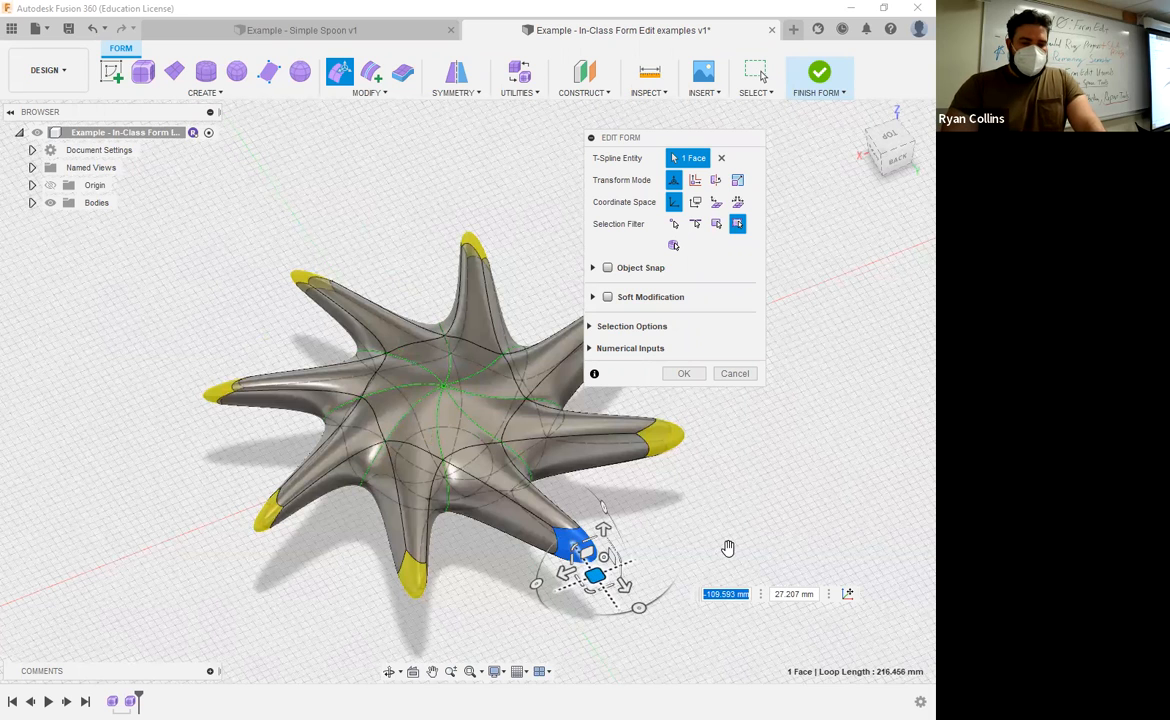
{"action": "left_click_drag", "start_coordinate": [728, 548], "coordinate": [725, 553]}
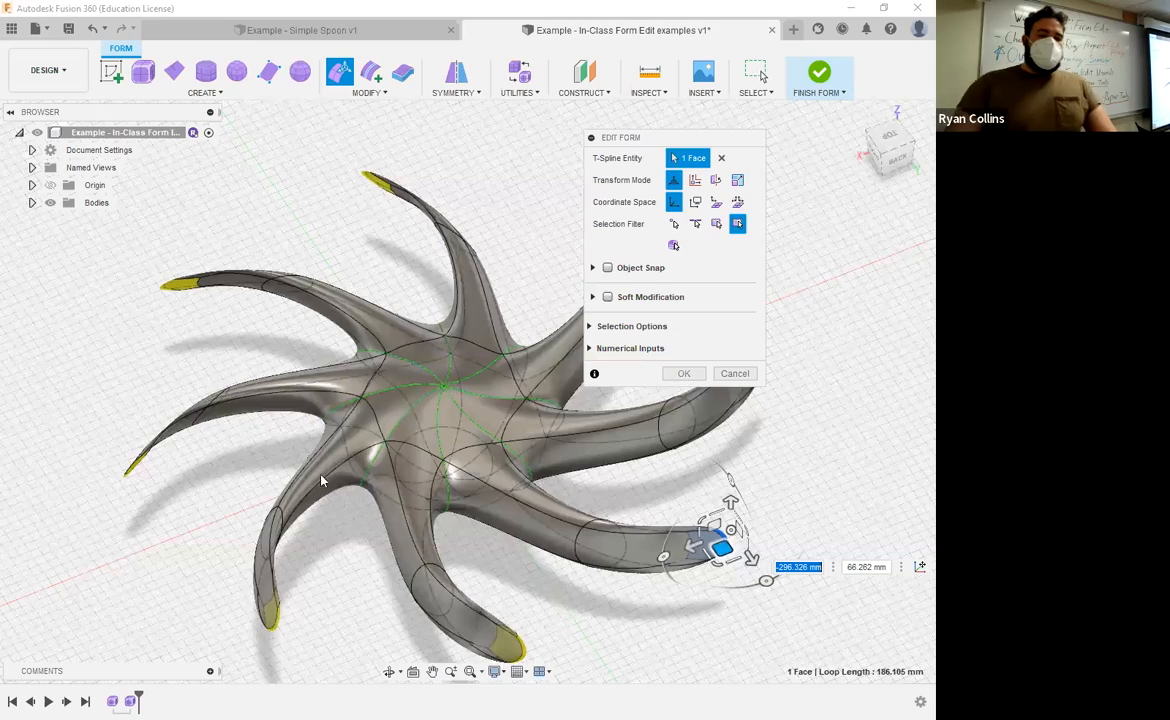
{"action": "middle_click_drag", "start_coordinate": [363, 535], "coordinate": [365, 538], "text": "shift"}
{"action": "scroll", "coordinate": [365, 535], "scroll_direction": "down", "scroll_amount": 1}
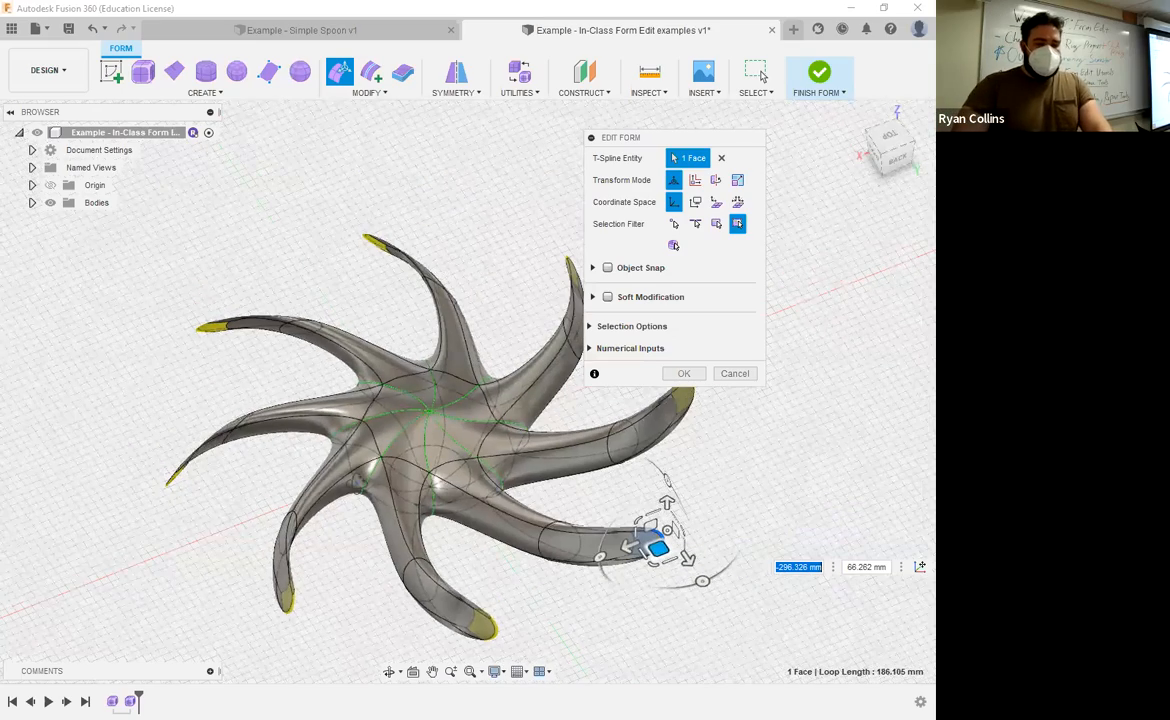
Pull a face below the equator outward and downward, about 685 by -501 mm, to form a second ring of eight arms
{"action": "middle_click_drag", "start_coordinate": [380, 408], "coordinate": [346, 373], "text": "shift"}
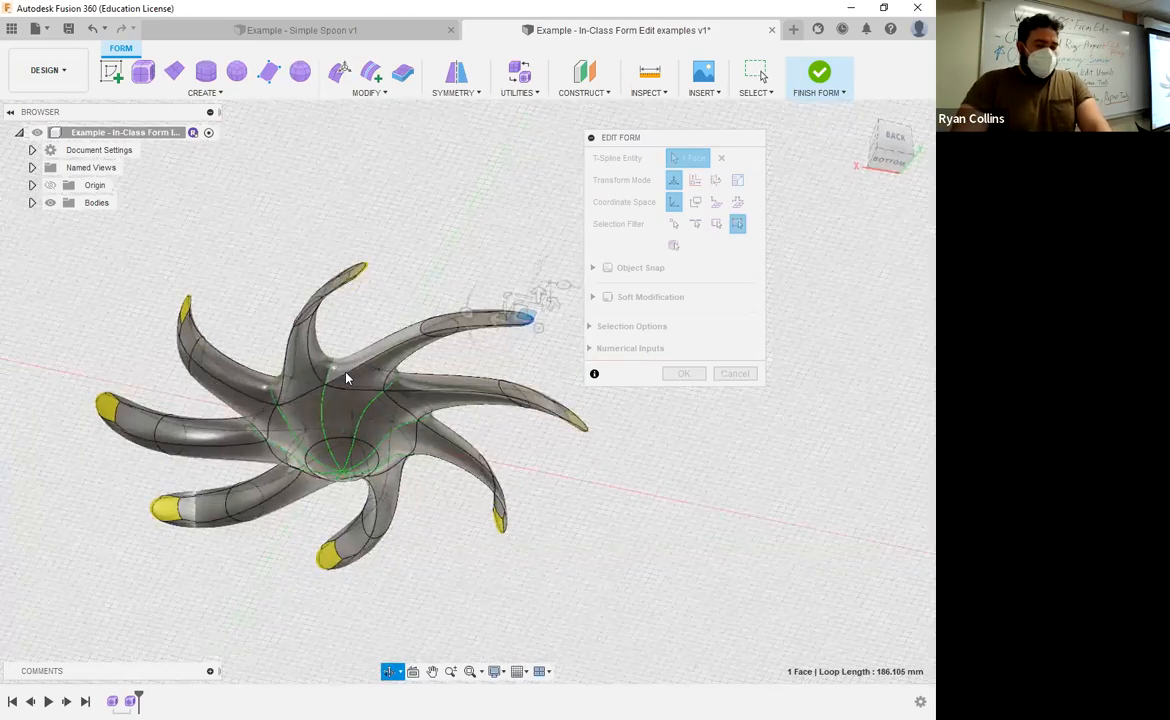
{"action": "double_click", "coordinate": [326, 420]}
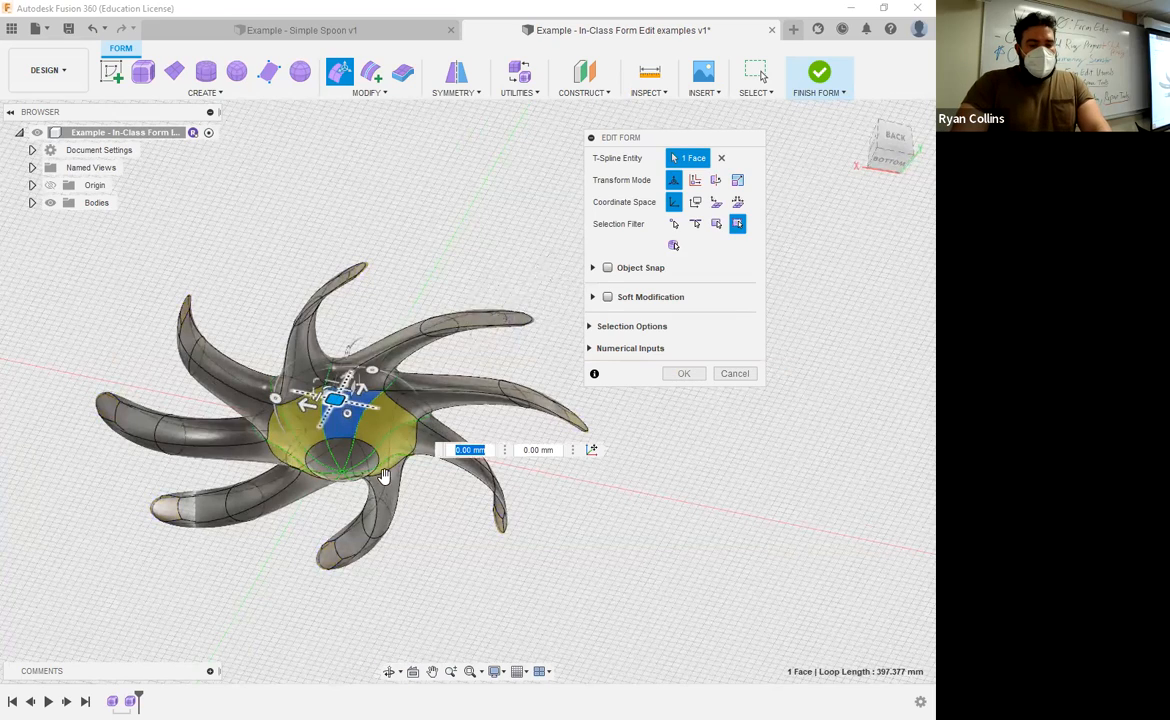
{"action": "middle_click_drag", "start_coordinate": [410, 511], "coordinate": [383, 408], "text": "shift"}
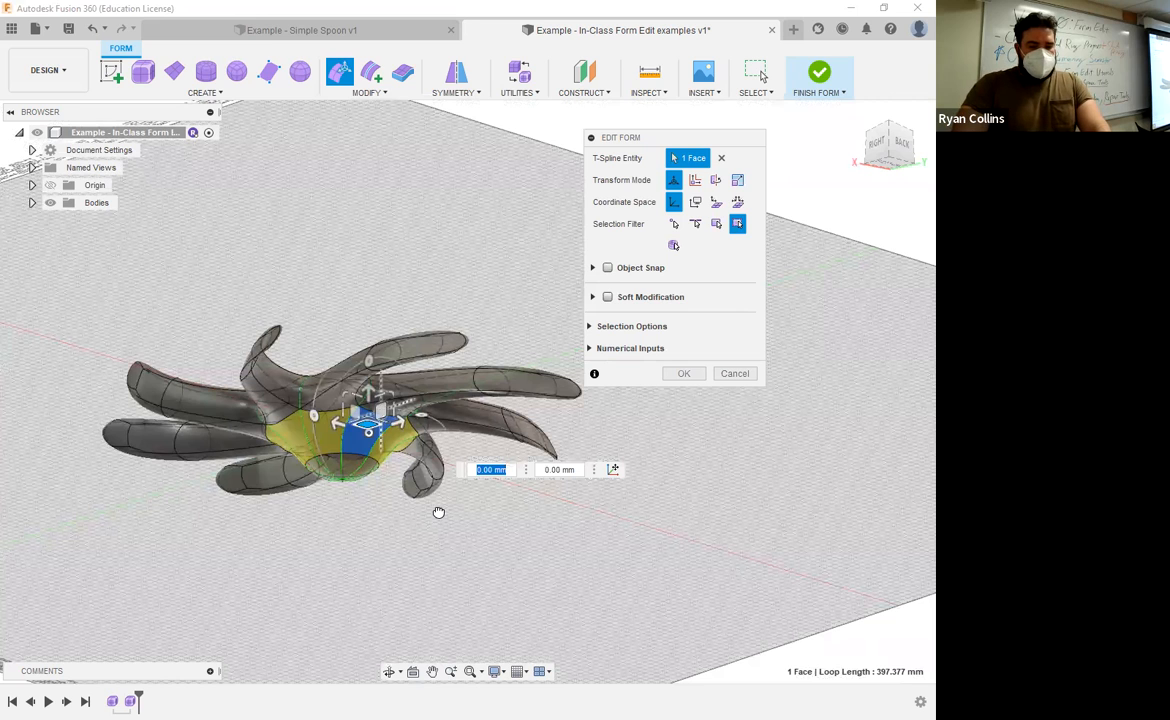
{"action": "left_click_drag", "start_coordinate": [635, 574], "coordinate": [631, 574]}
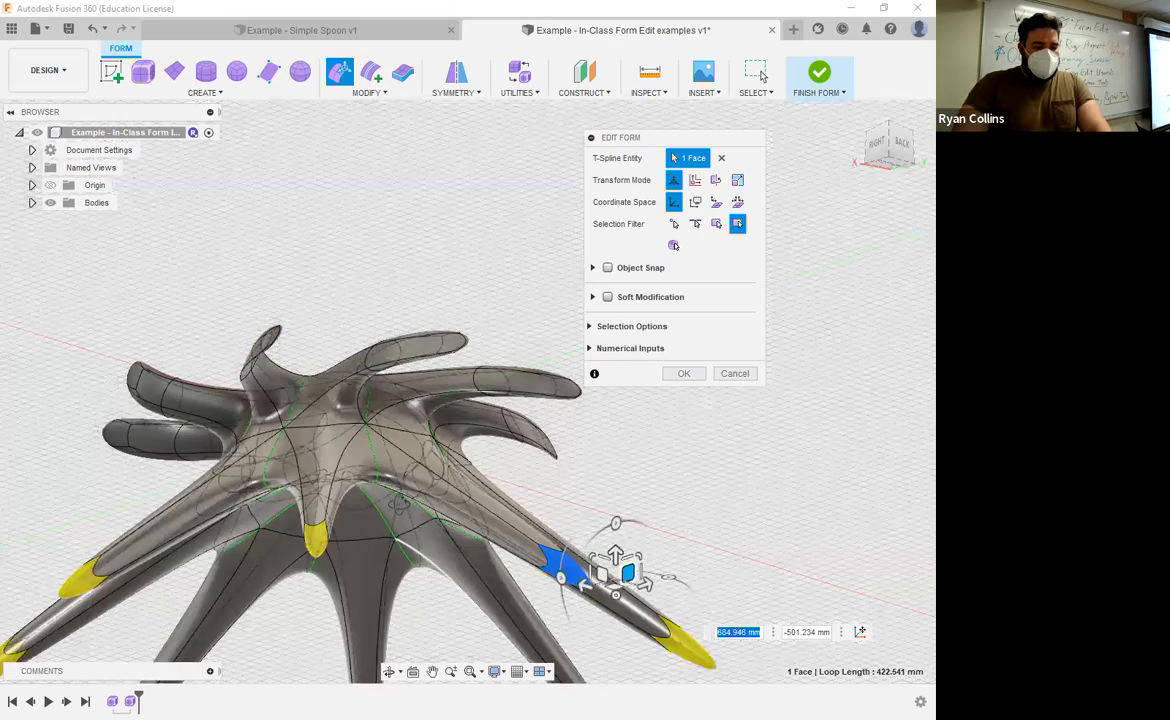
{"action": "middle_click_drag", "start_coordinate": [428, 572], "coordinate": [390, 405], "text": "shift"}
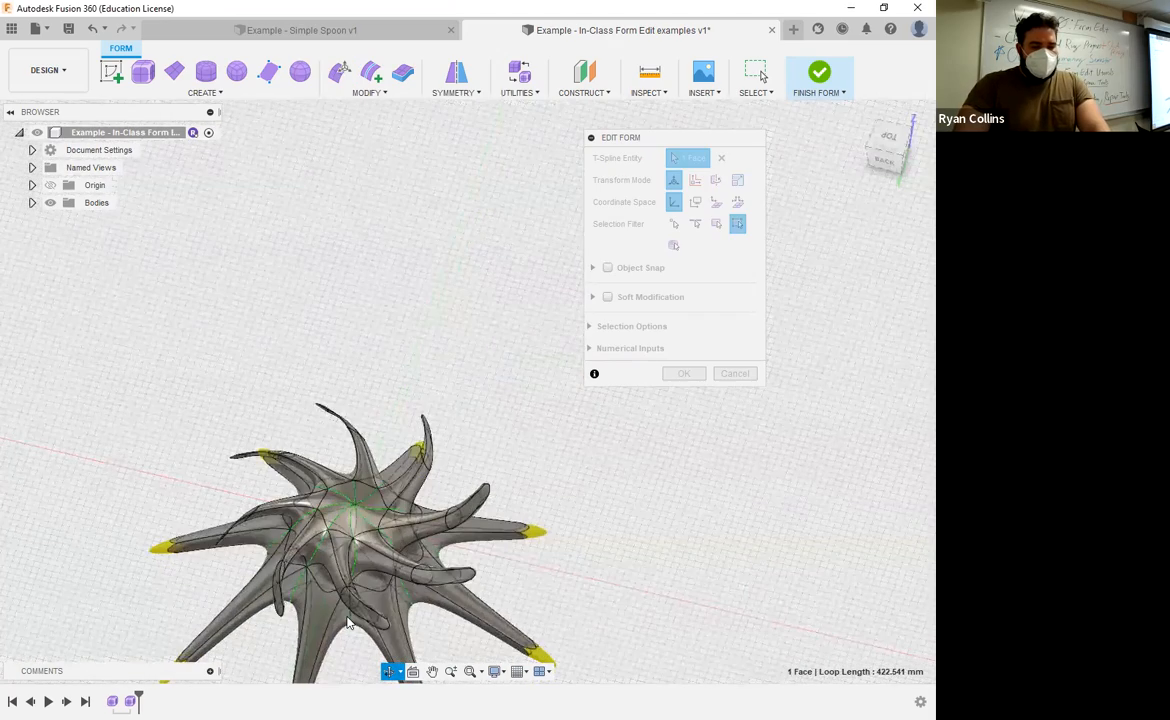
{"action": "left_click", "coordinate": [684, 378]}
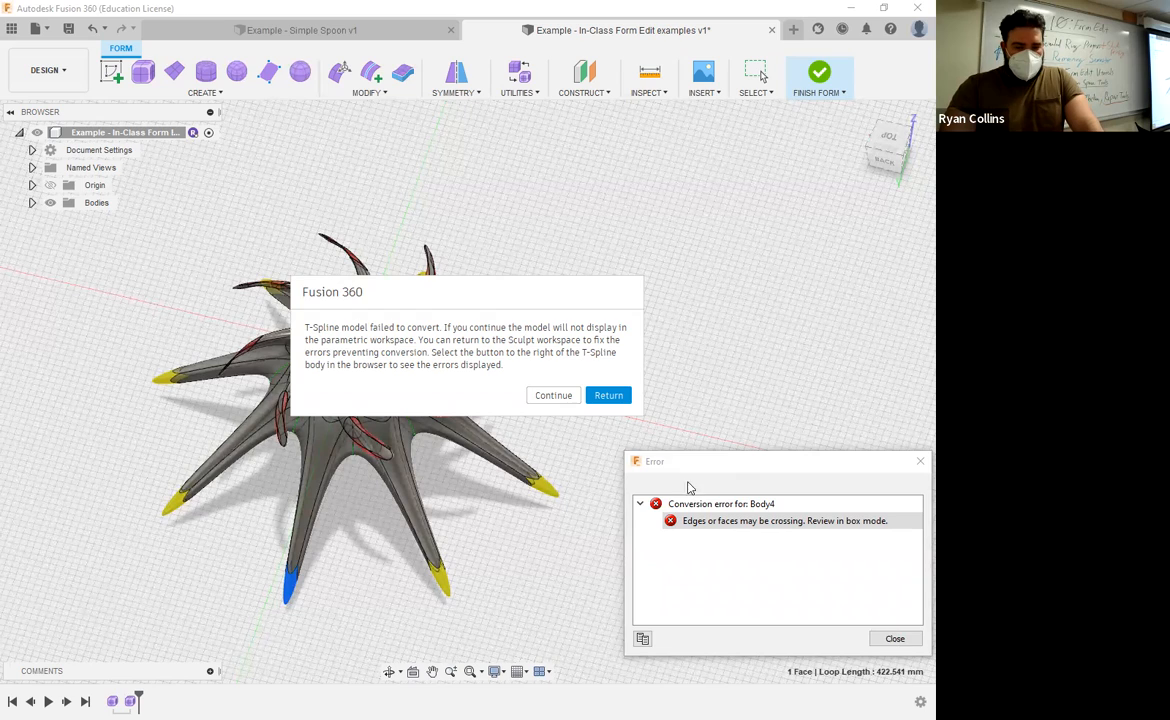
Return to form editing and examine the faces highlighted in red on the upper curved arms
{"action": "left_click", "coordinate": [608, 396]}
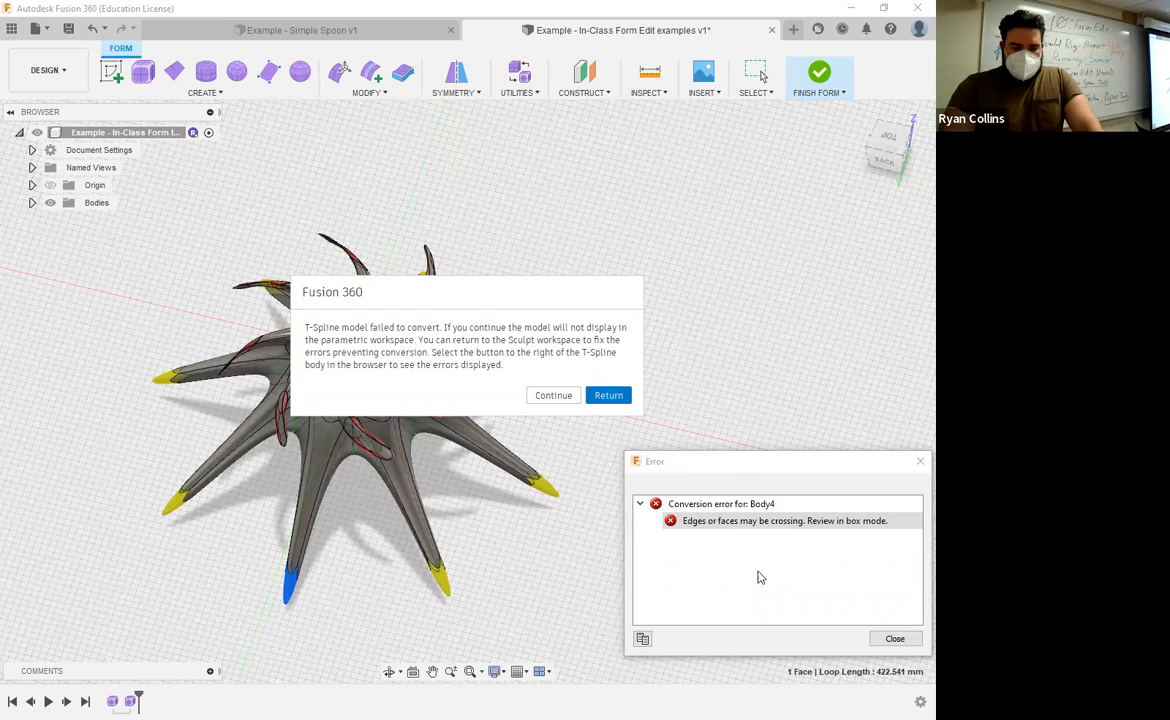
{"action": "middle_click_drag", "start_coordinate": [488, 541], "coordinate": [492, 404], "text": "shift"}
{"action": "scroll", "coordinate": [482, 395], "scroll_direction": "up", "scroll_amount": 5}
{"action": "middle_click_drag", "start_coordinate": [541, 286], "coordinate": [248, 230], "text": "shift"}
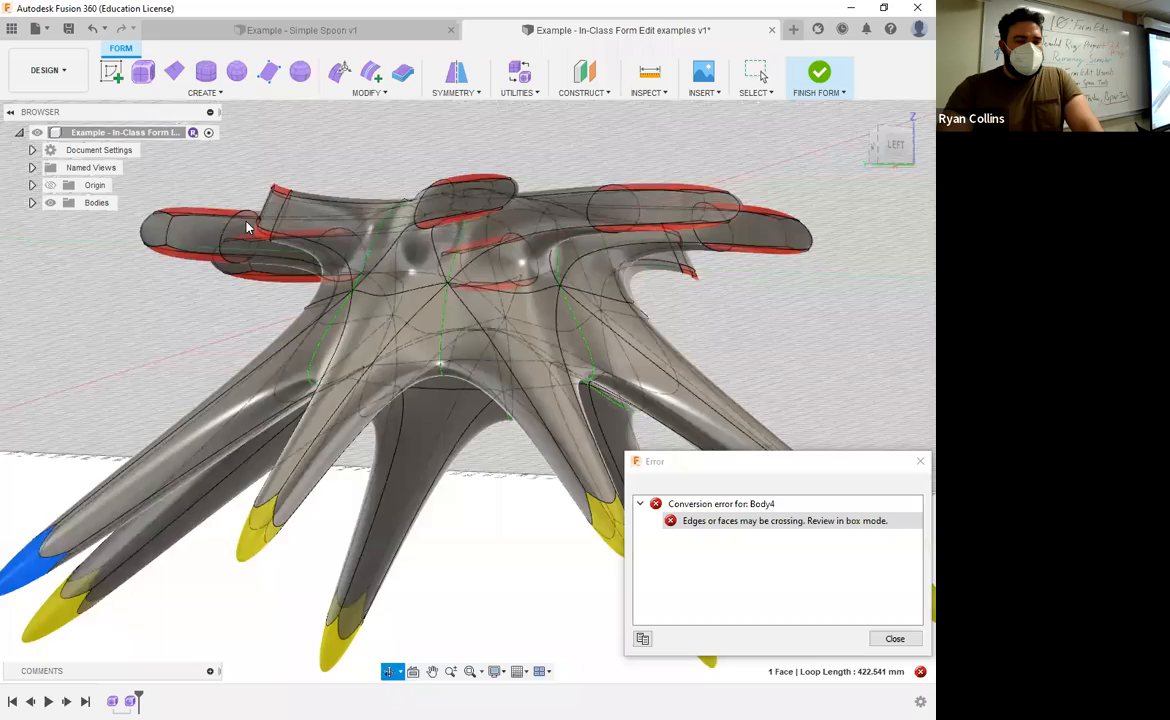
{"action": "scroll", "coordinate": [295, 242], "scroll_direction": "up", "scroll_amount": 3}
{"action": "scroll", "coordinate": [295, 242], "scroll_direction": "up", "scroll_amount": 3}
{"action": "middle_click_drag", "start_coordinate": [318, 254], "coordinate": [329, 305], "text": "shift"}
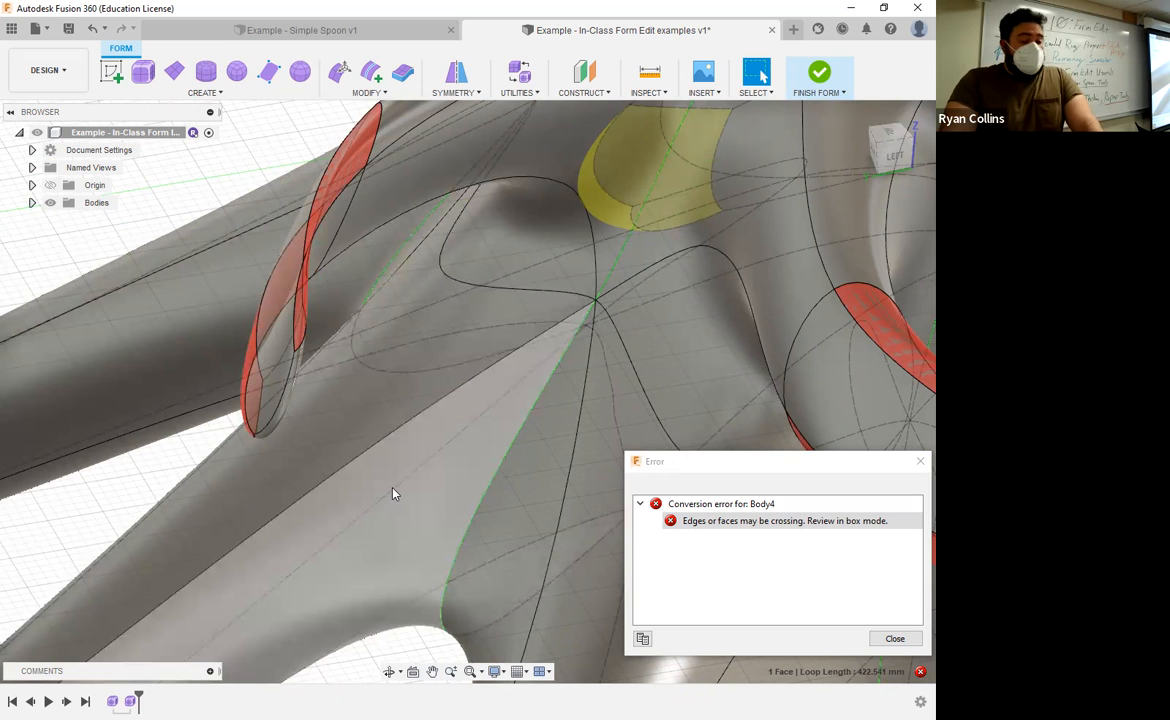
Undo the lower ring of arms and redo it to compare the body with and without it
{"action": "key", "text": "ctrl+z"}
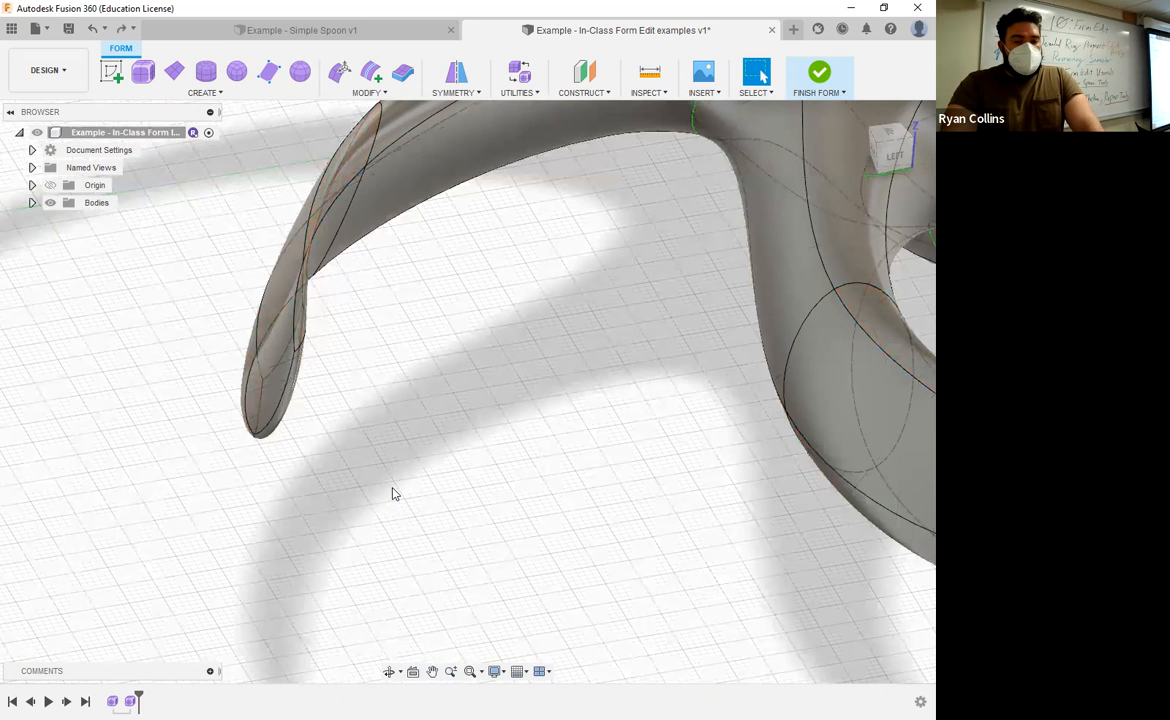
{"action": "scroll", "coordinate": [399, 508], "scroll_direction": "down", "scroll_amount": 3}
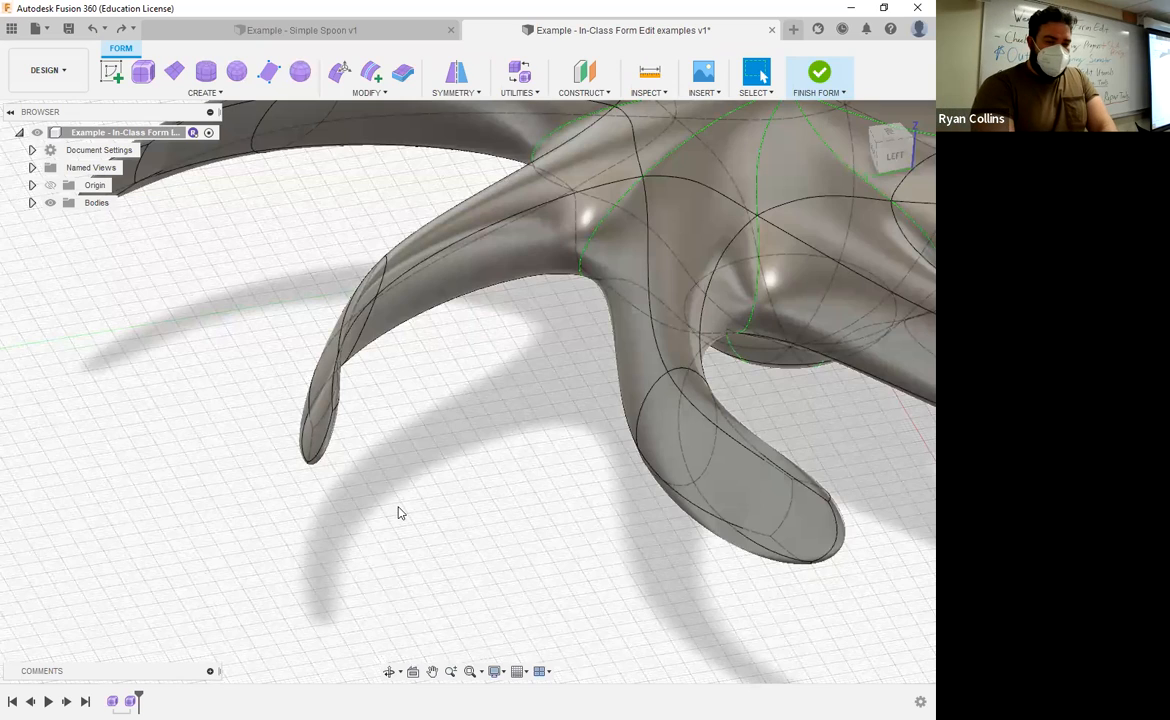
{"action": "key", "text": "ctrl+y"}
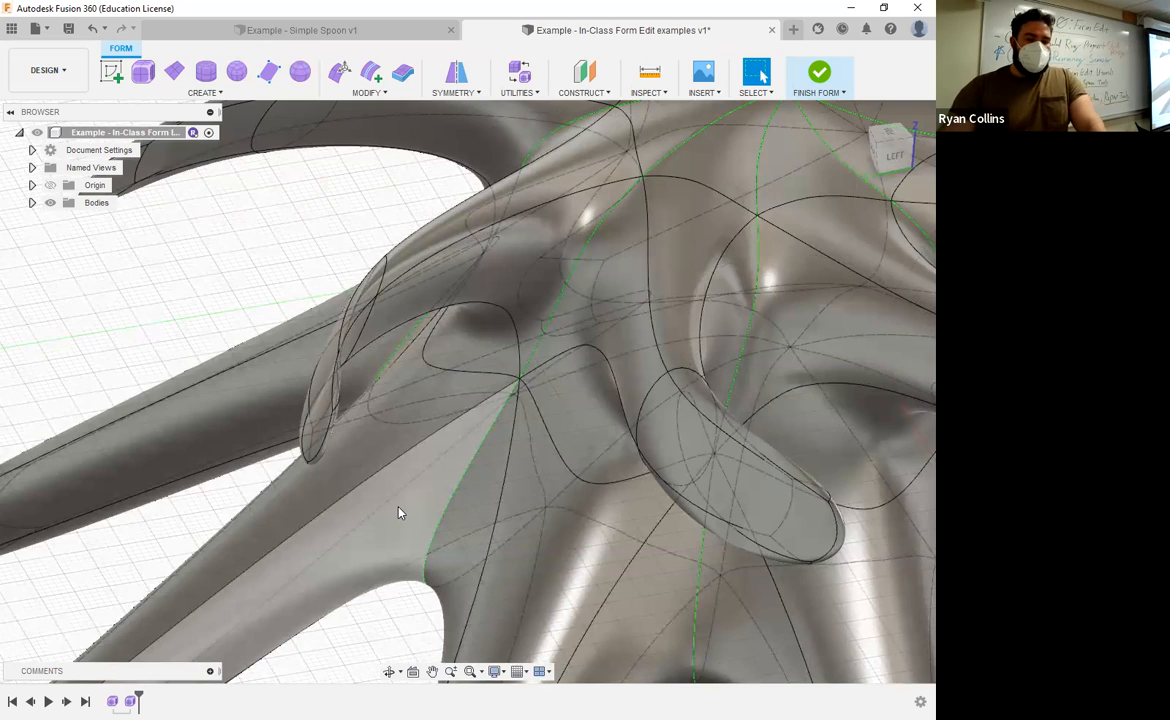
{"action": "scroll", "coordinate": [465, 400], "scroll_direction": "down", "scroll_amount": 5}
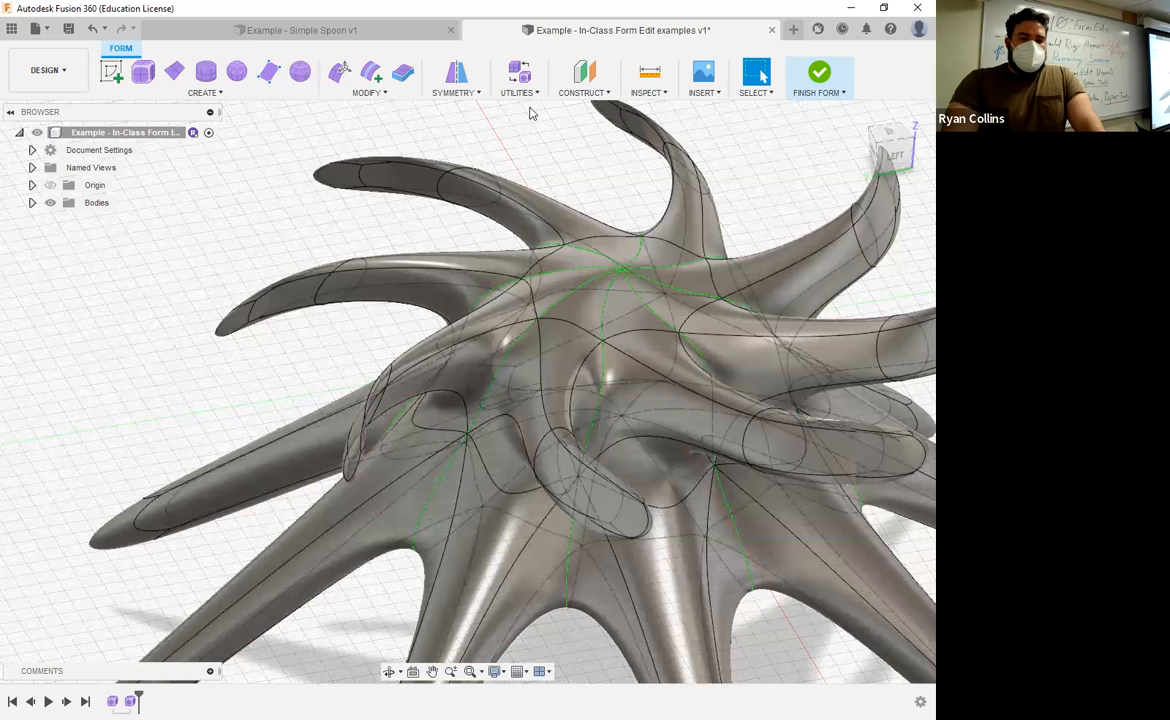
Run AutoRepair on the T-spline body with Repair Body, using a weld tolerance of 0.1 mm
{"action": "left_click", "coordinate": [533, 95]}
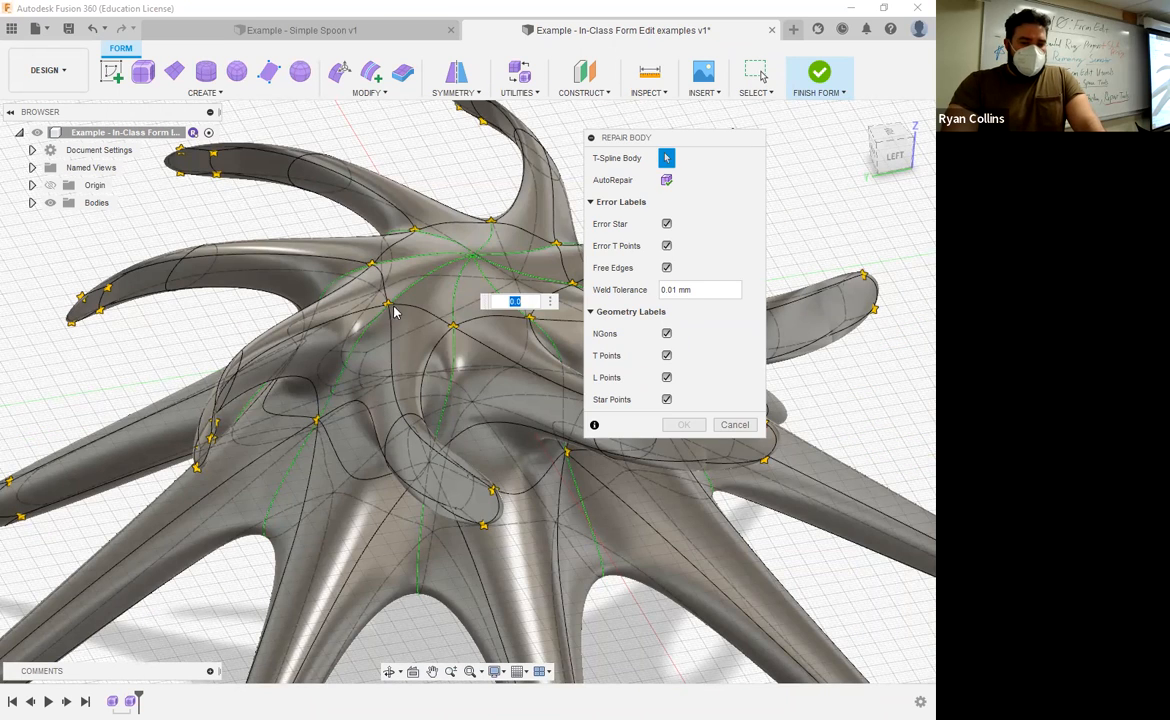
{"action": "middle_click_drag", "start_coordinate": [305, 400], "coordinate": [325, 442], "text": "shift"}
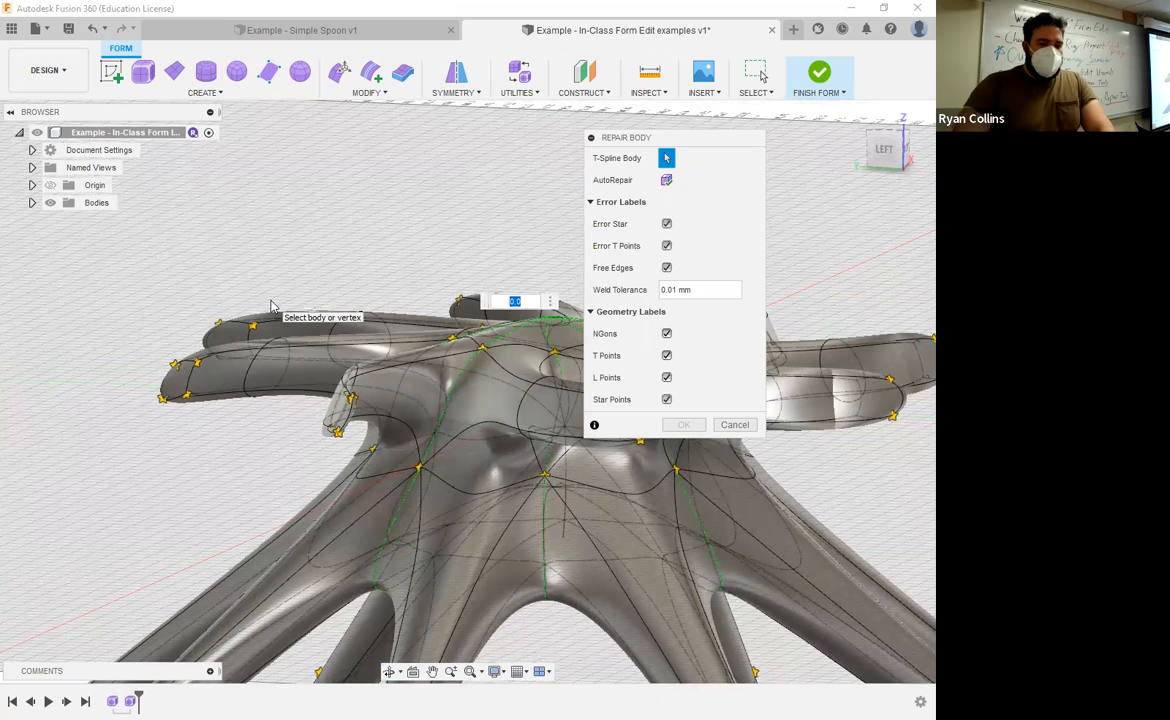
{"action": "left_click", "coordinate": [667, 181]}
{"action": "middle_click_drag", "start_coordinate": [505, 400], "coordinate": [514, 426], "text": "shift"}
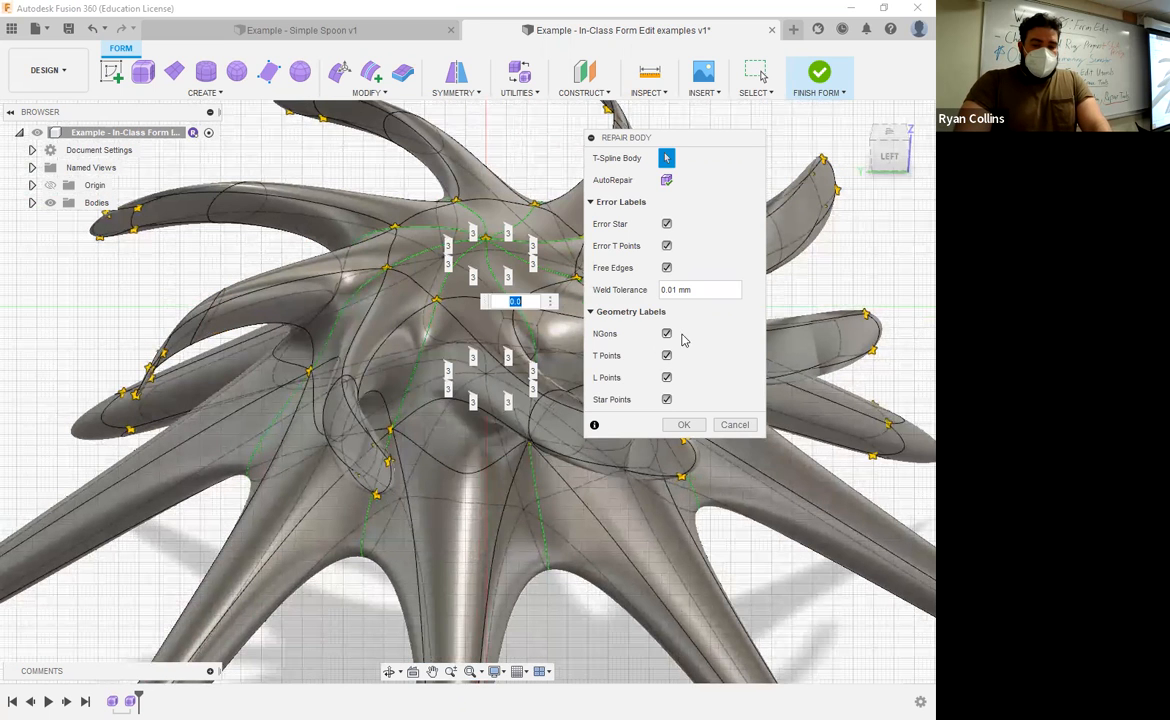
{"action": "left_click", "coordinate": [685, 425]}
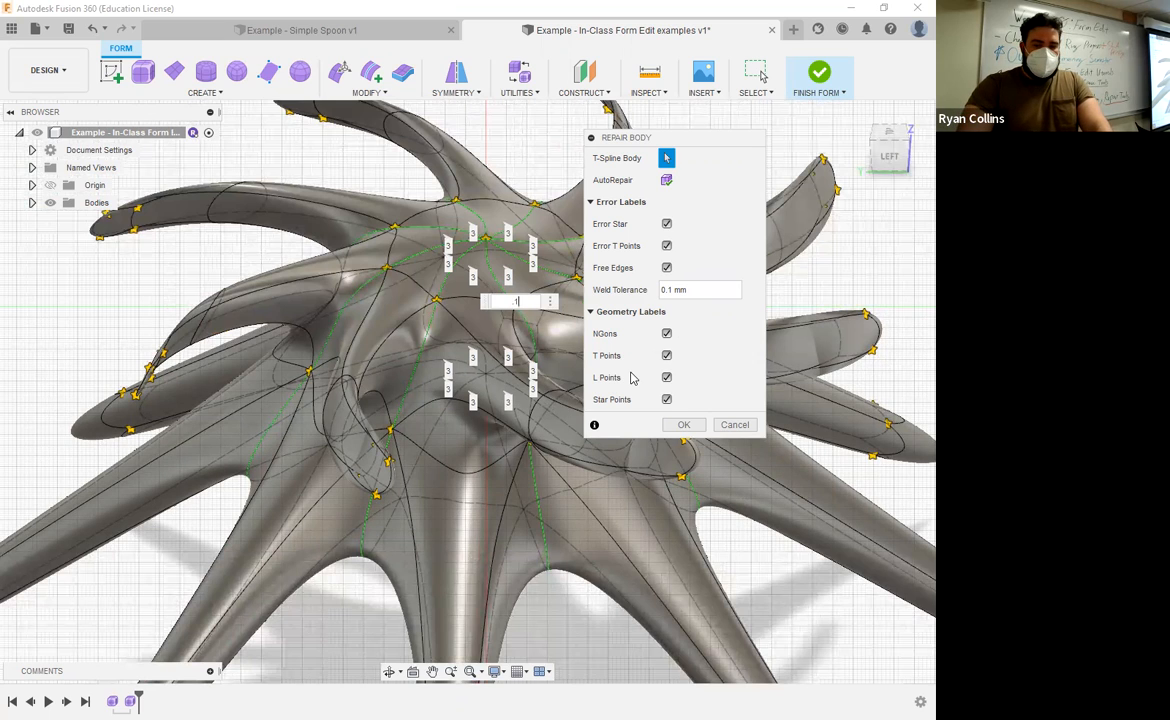
{"action": "left_click", "coordinate": [684, 425]}
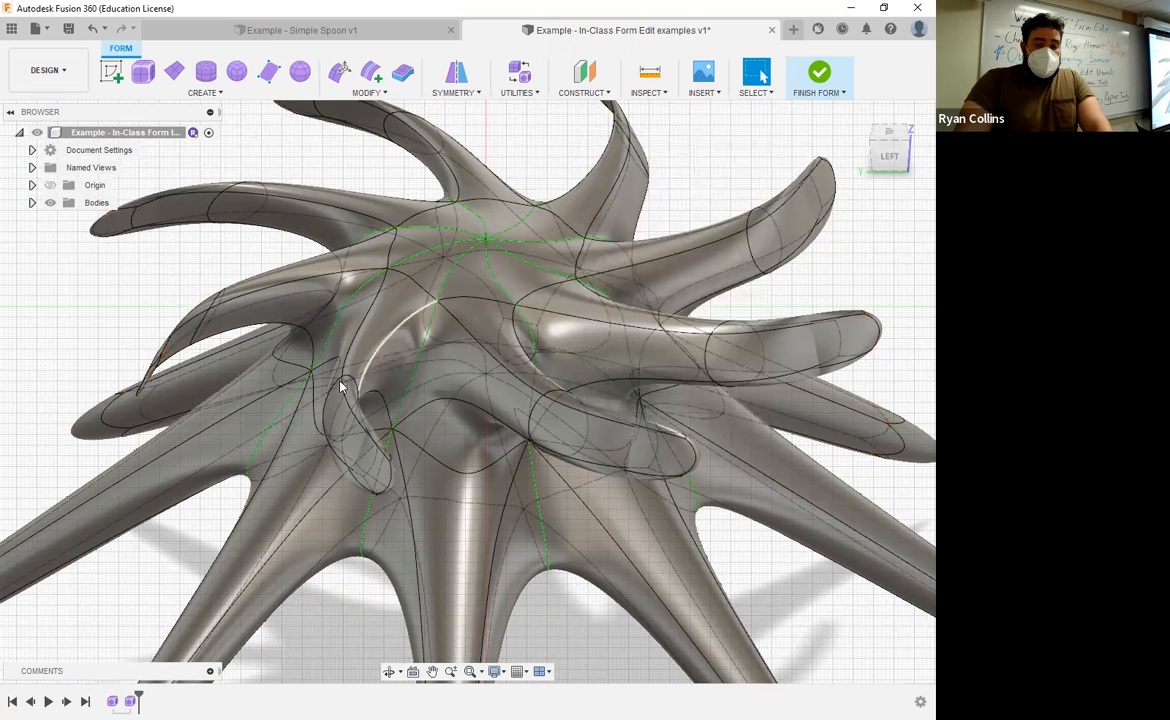
Try to finish the form, and switch the T-spline body to Box Display to examine the upper arms for crossing faces
{"action": "left_click", "coordinate": [818, 70]}
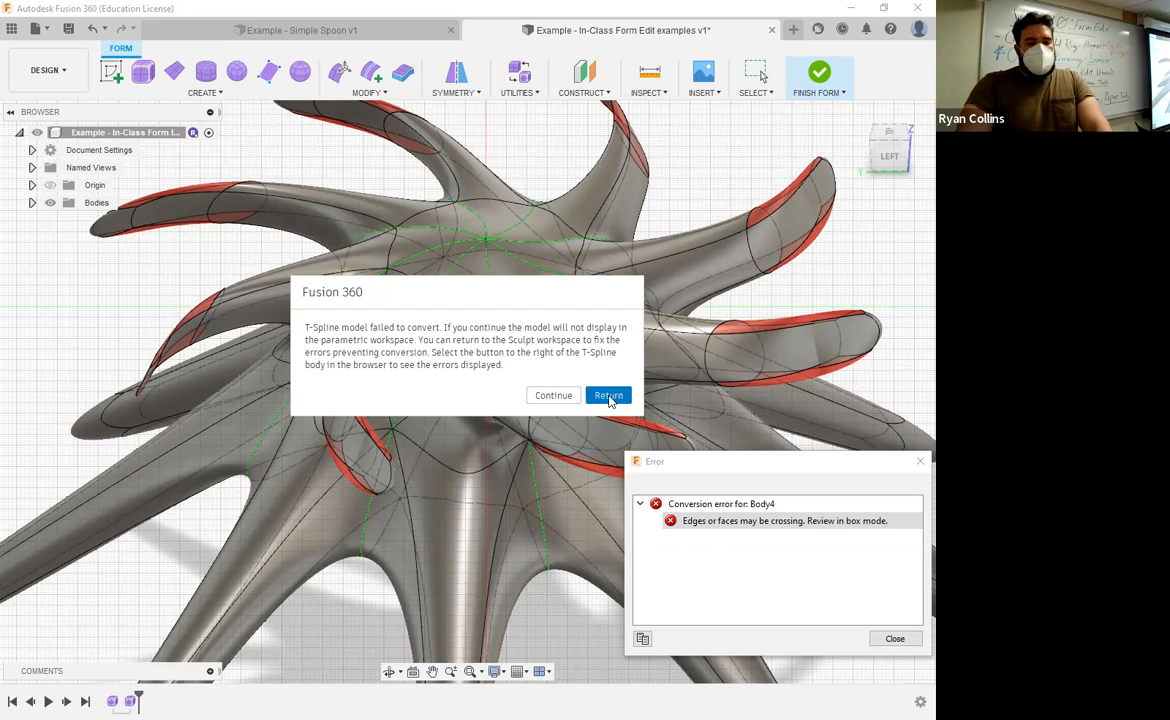
{"action": "left_click", "coordinate": [524, 78]}
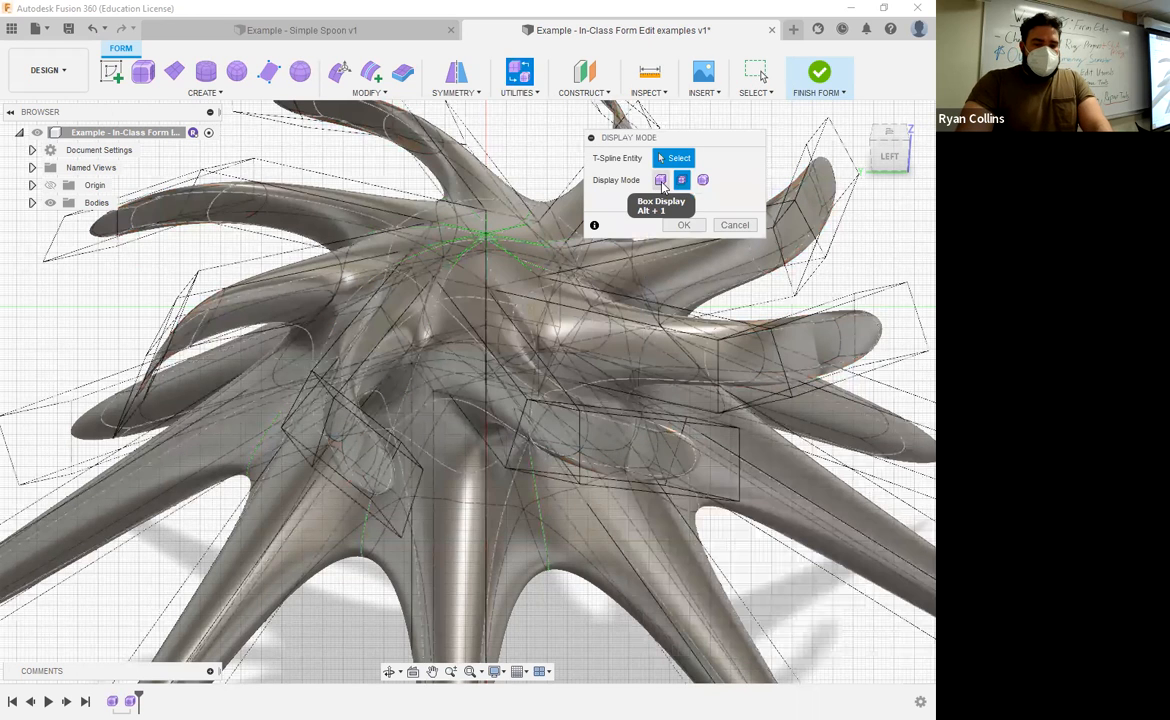
{"action": "left_click", "coordinate": [661, 182]}
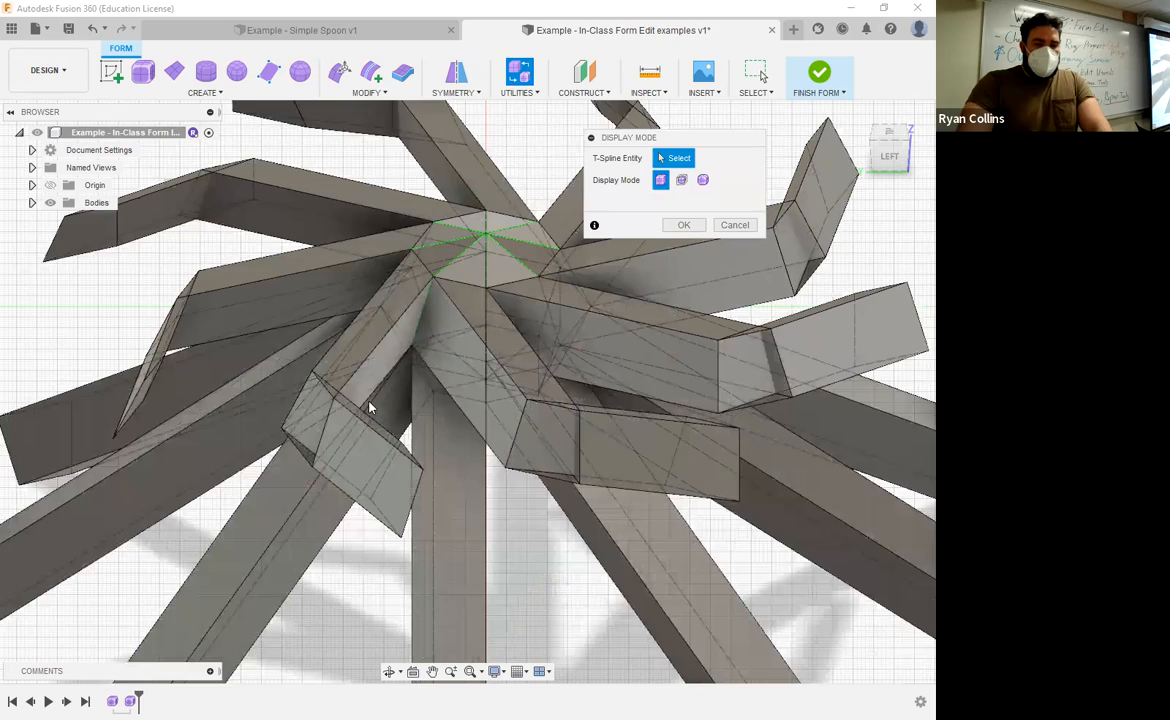
{"action": "scroll", "coordinate": [355, 412], "scroll_direction": "up", "scroll_amount": 3}
{"action": "middle_click_drag", "start_coordinate": [355, 412], "coordinate": [245, 468], "text": "shift"}
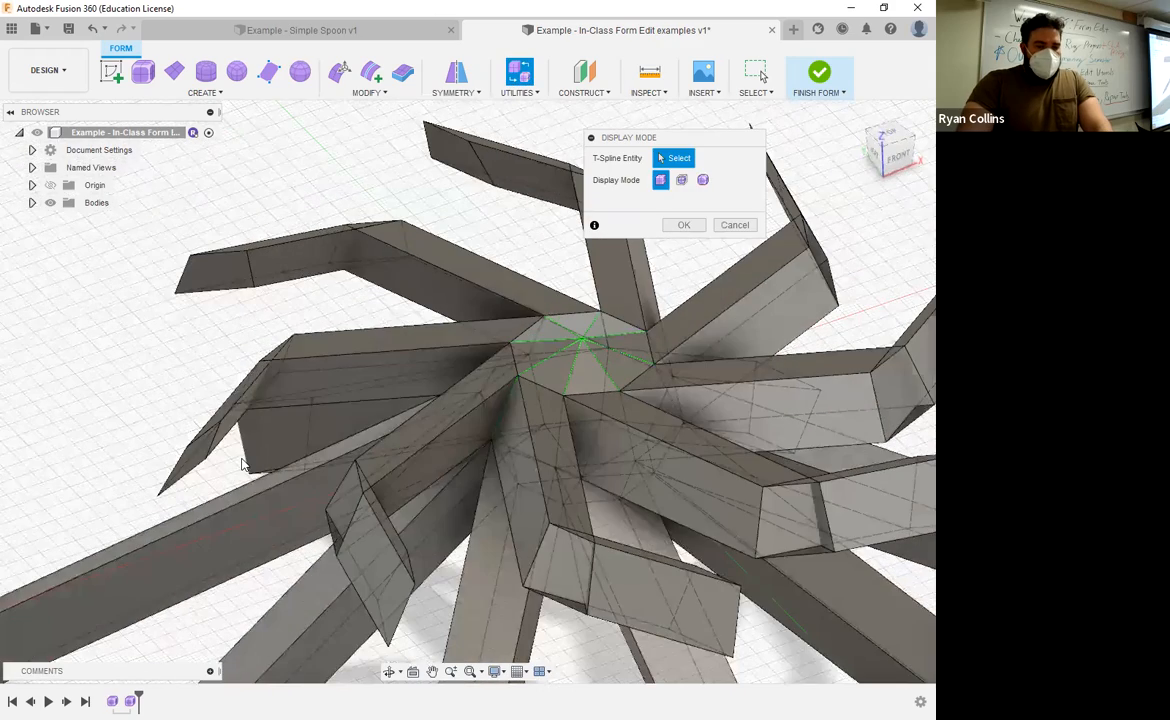
{"action": "scroll", "coordinate": [250, 470], "scroll_direction": "up", "scroll_amount": 5}
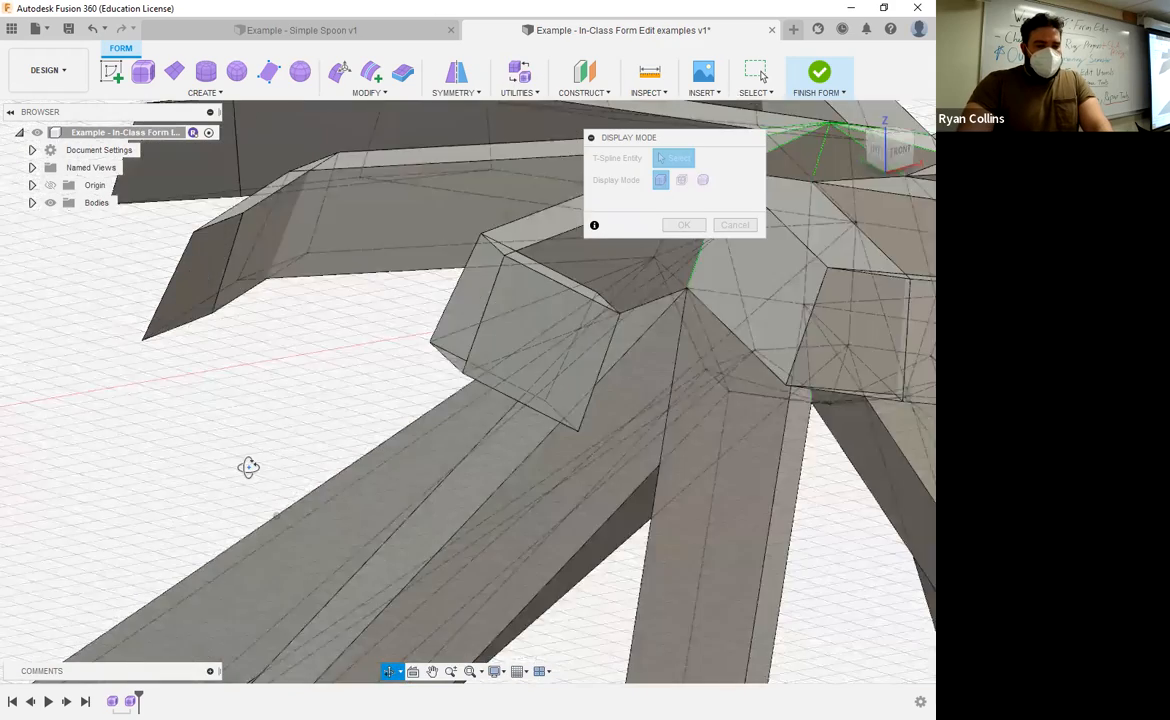
{"action": "middle_click_drag", "start_coordinate": [218, 463], "coordinate": [345, 130], "text": "shift"}
Rotate the end face of one upper curved arm with Edit Form to separate the crossing faces at the tips
{"action": "left_click", "coordinate": [339, 72]}
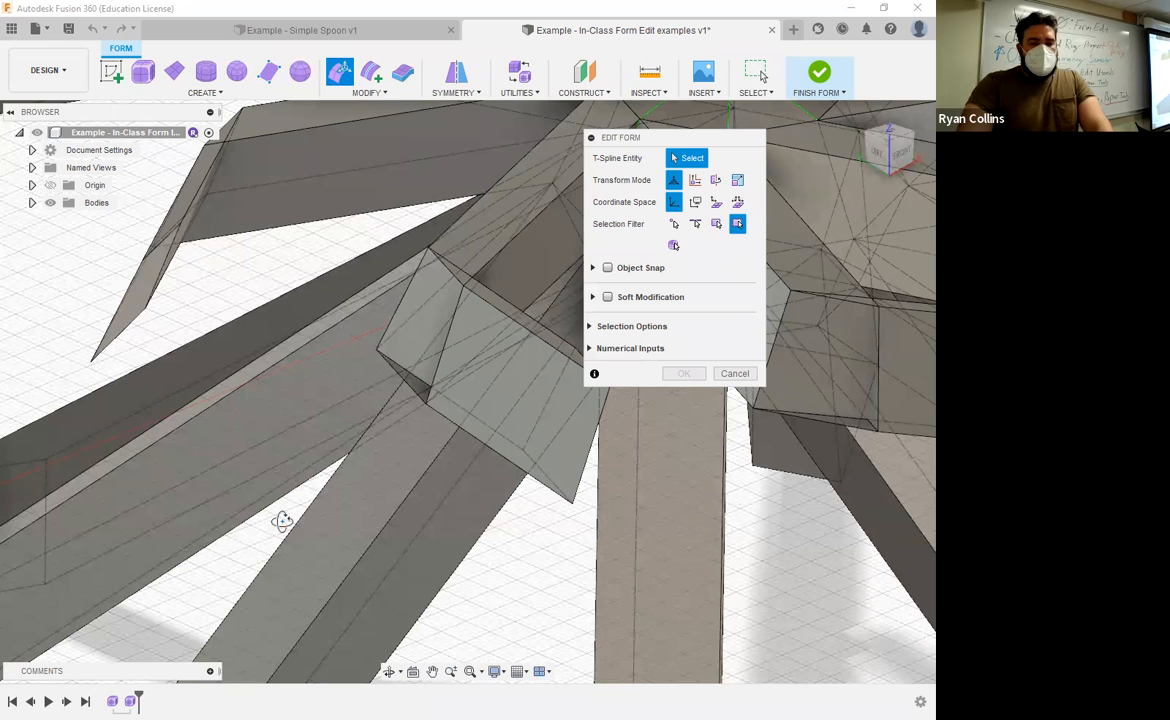
{"action": "middle_click_drag", "start_coordinate": [307, 535], "coordinate": [319, 425], "text": "shift"}
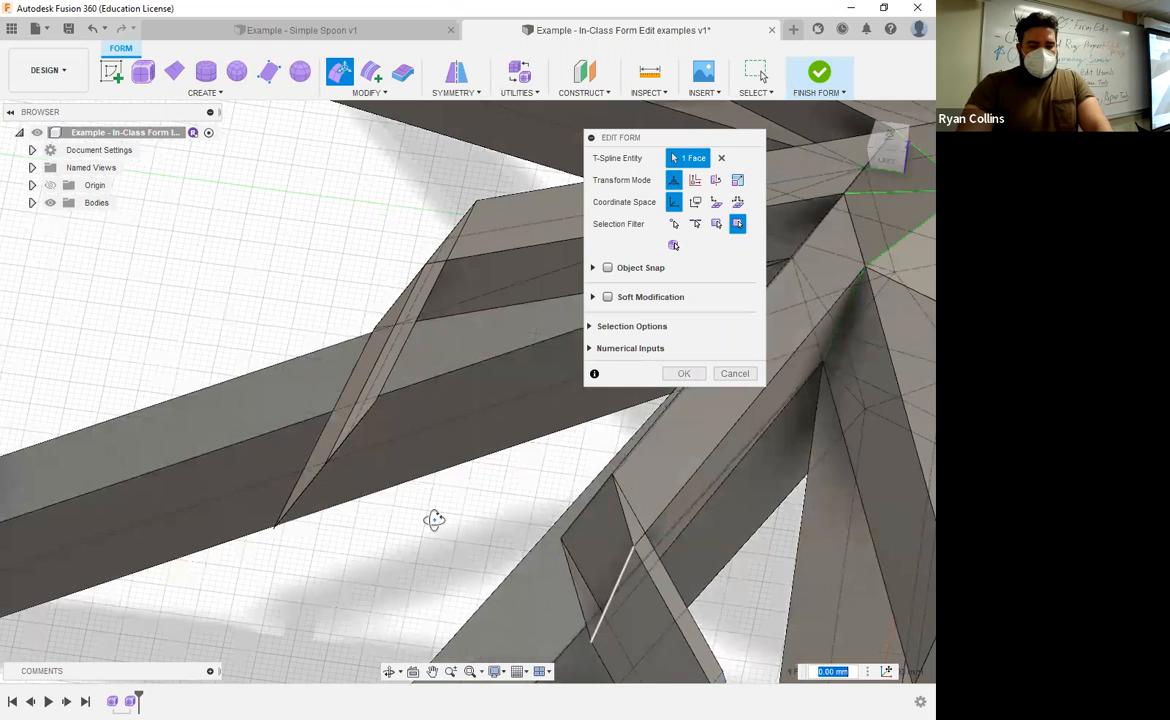
{"action": "middle_click_drag", "start_coordinate": [396, 492], "coordinate": [398, 571], "text": "shift"}
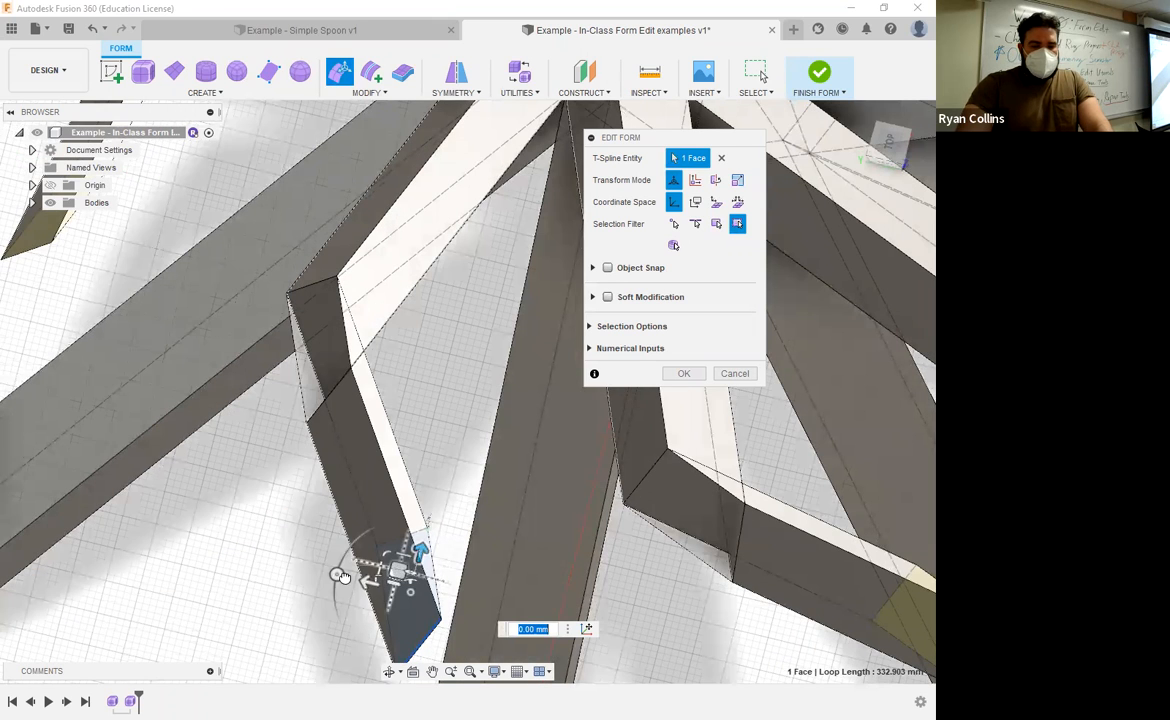
{"action": "left_click_drag", "start_coordinate": [279, 572], "coordinate": [248, 572]}
{"action": "middle_click_drag", "start_coordinate": [421, 538], "coordinate": [410, 501], "text": "shift"}
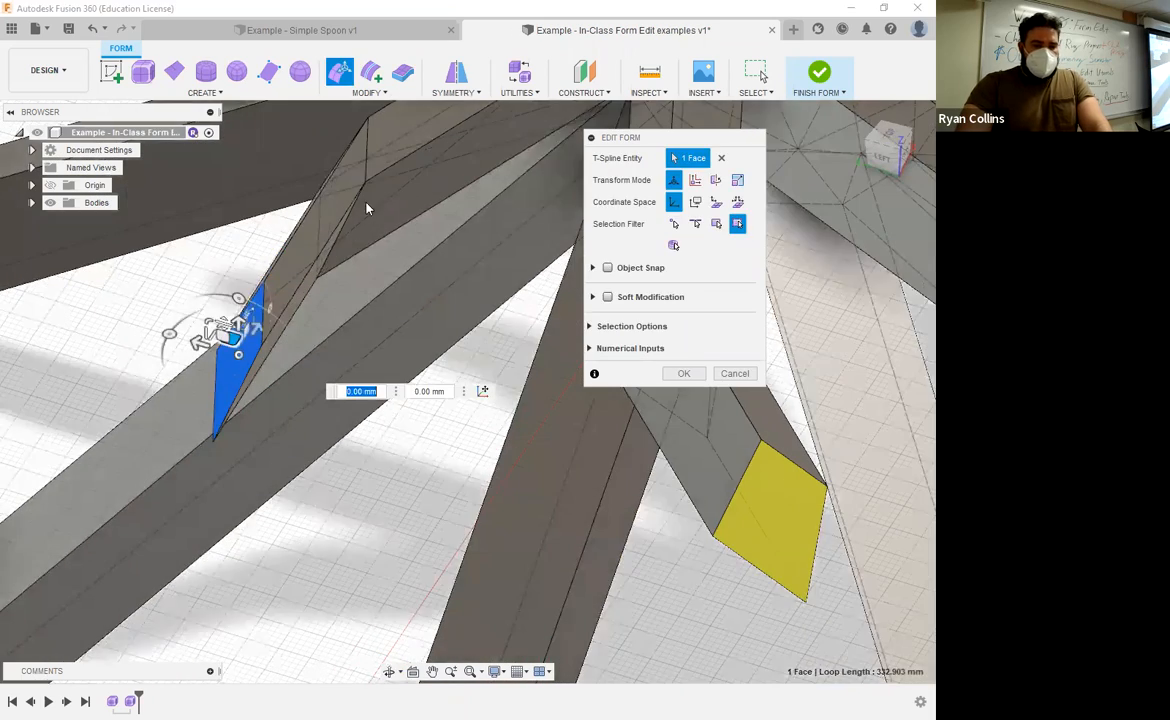
{"action": "middle_click_drag", "start_coordinate": [338, 487], "coordinate": [261, 535]}
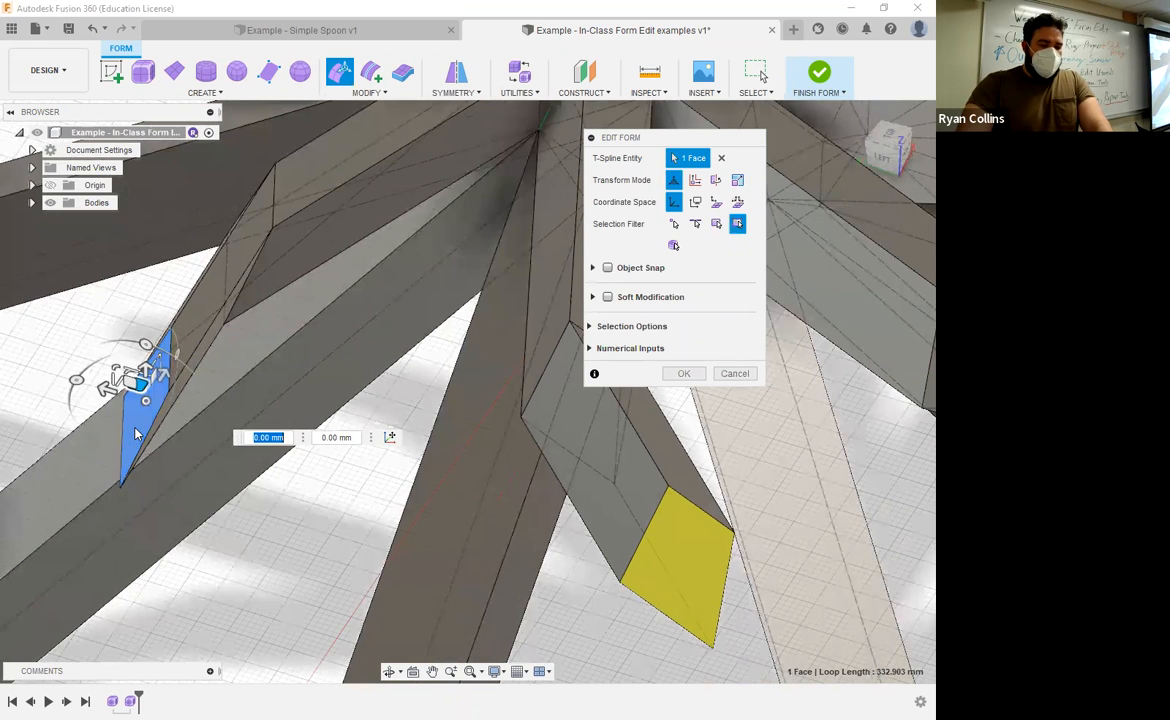
{"action": "scroll", "coordinate": [267, 568], "scroll_direction": "down", "scroll_amount": 1}
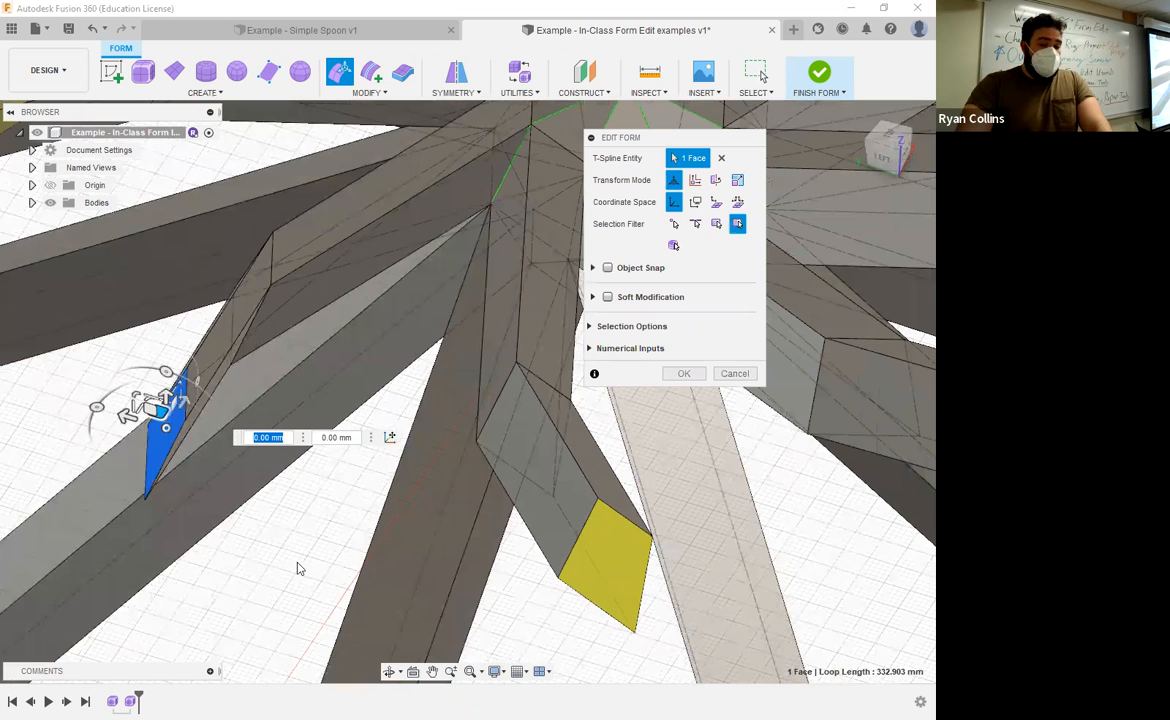
{"action": "scroll", "coordinate": [297, 569], "scroll_direction": "down", "scroll_amount": 1}
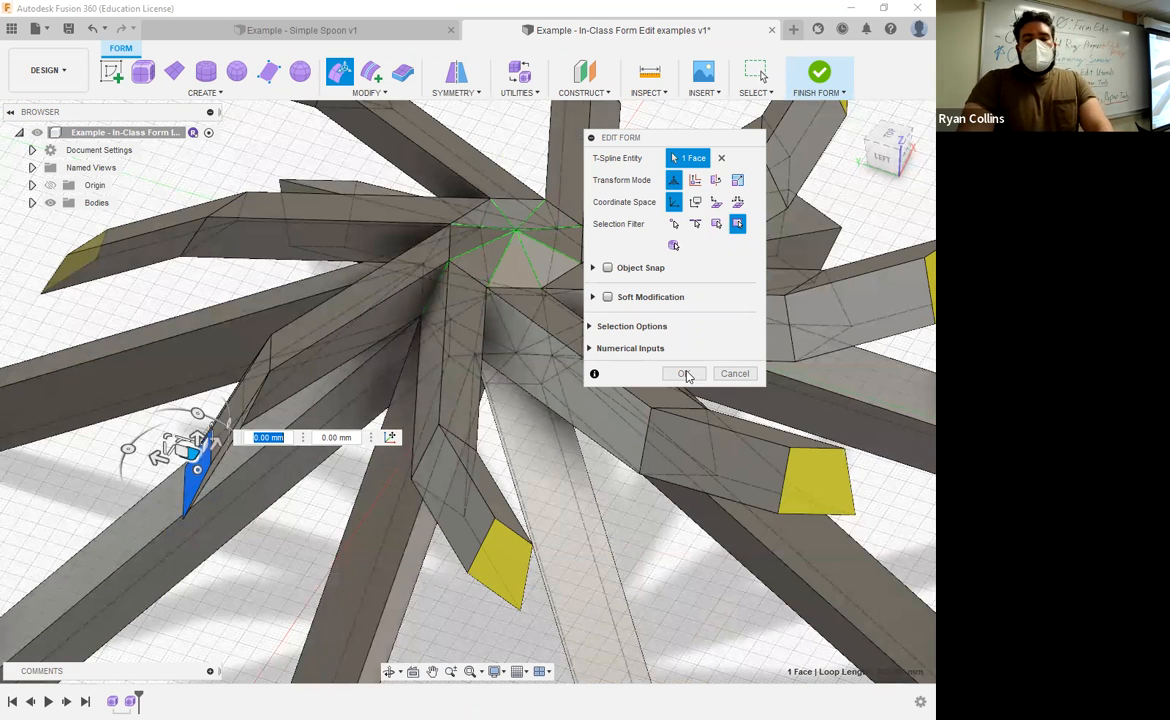
{"action": "key", "text": "Return"}
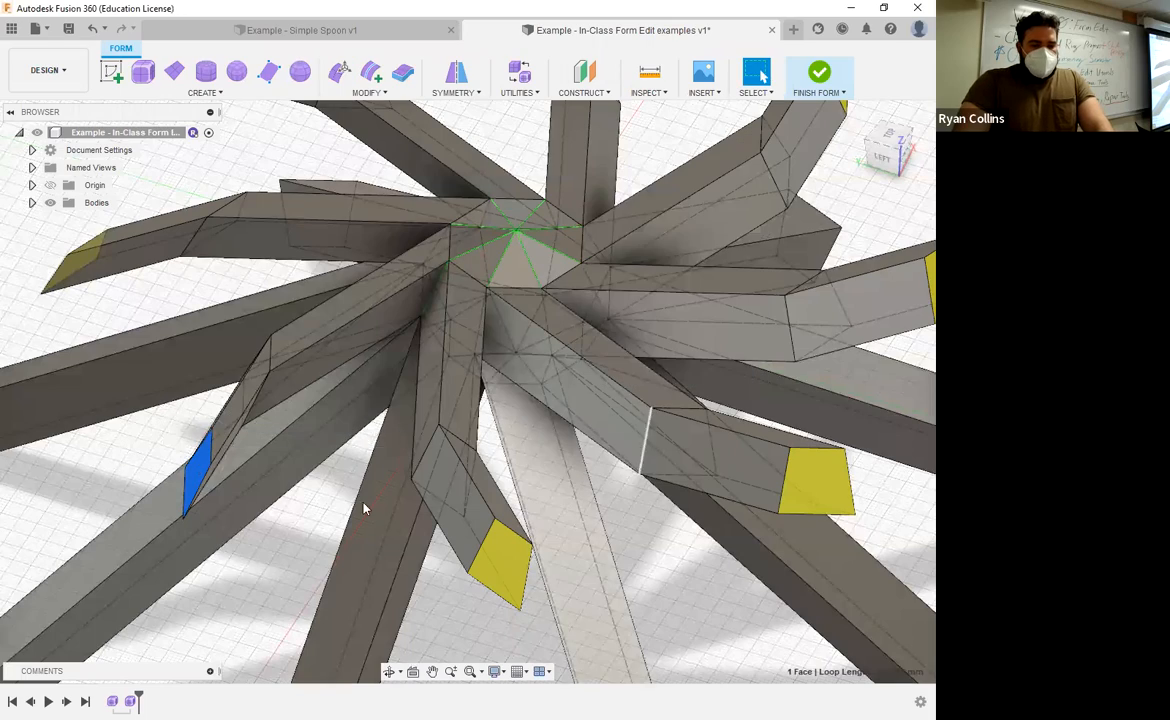
Finish the form to convert the T-spline into a solid body, and inspect its upper and lower arms
{"action": "middle_click_drag", "start_coordinate": [509, 470], "coordinate": [565, 257], "text": "shift"}
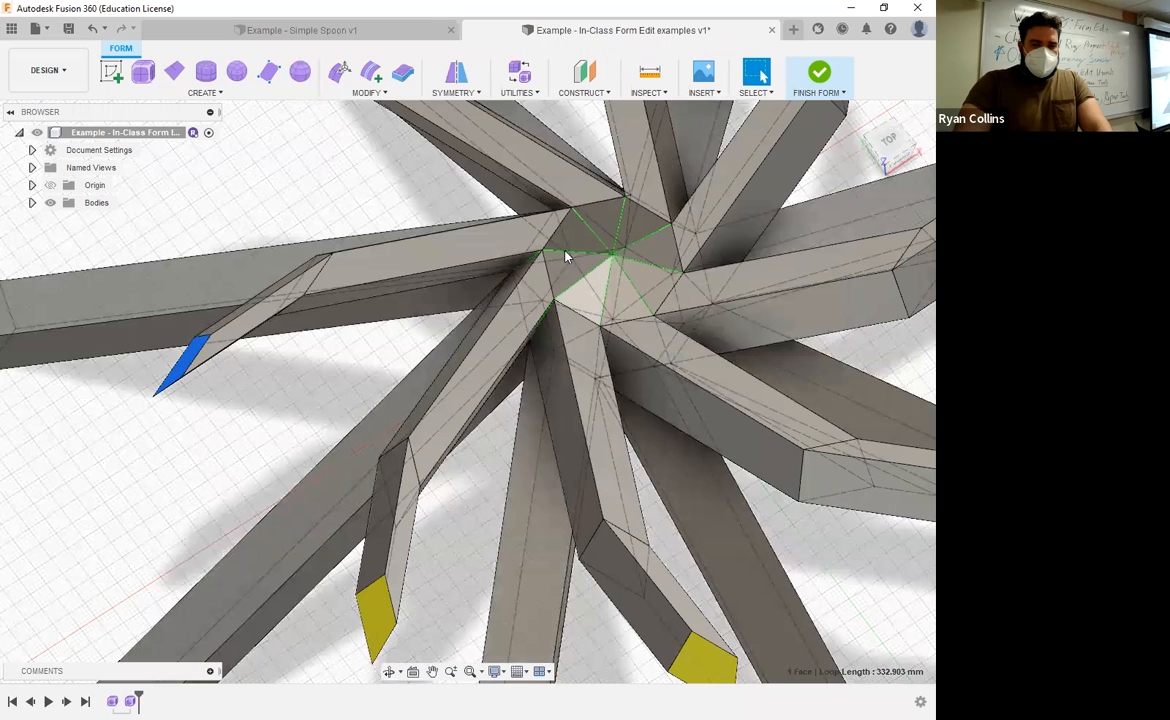
{"action": "left_click", "coordinate": [820, 72]}
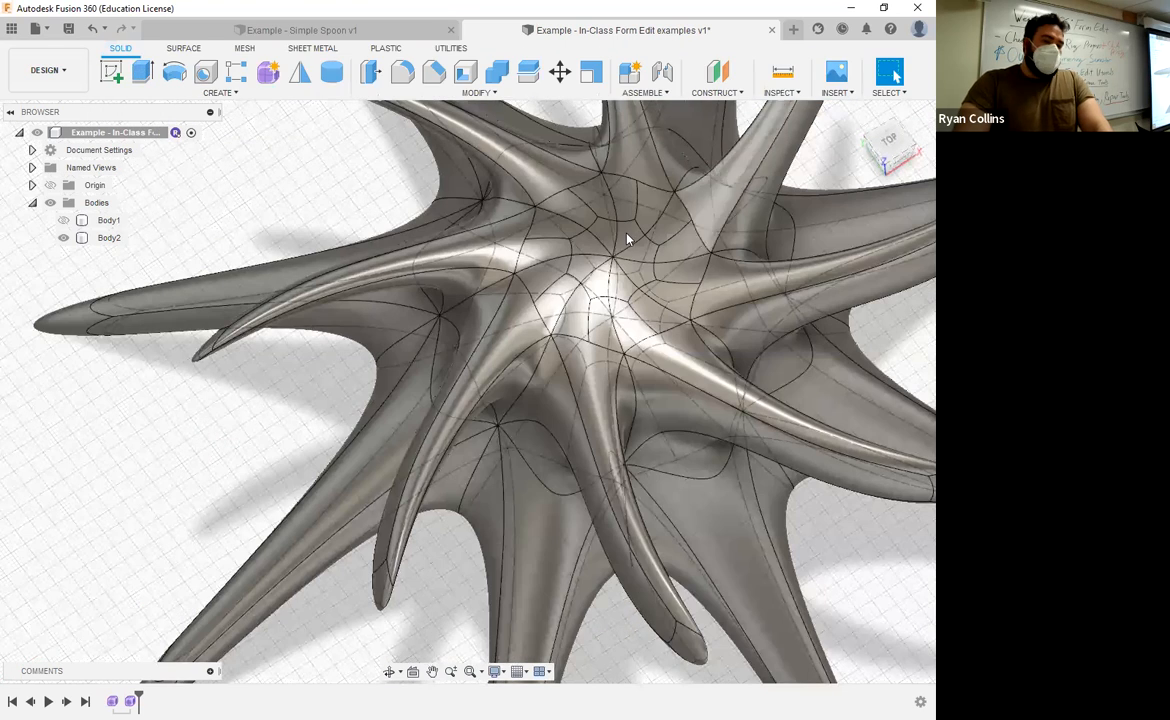
{"action": "left_click", "coordinate": [378, 541]}
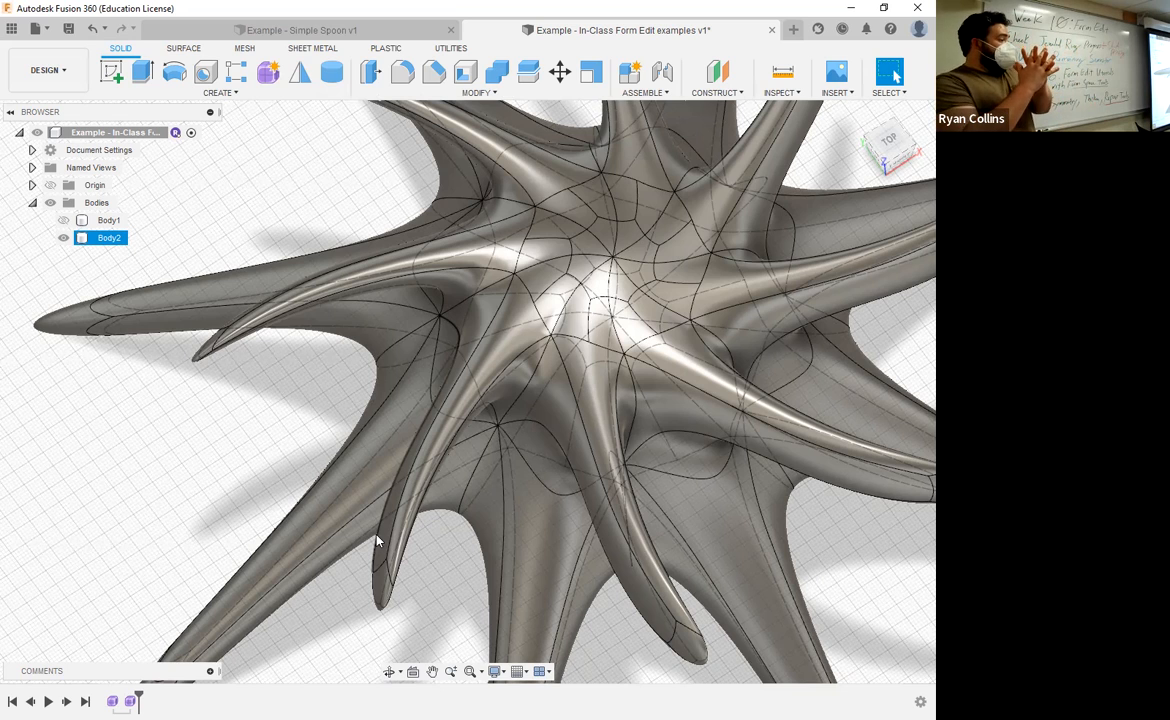
{"action": "left_click", "coordinate": [314, 627]}
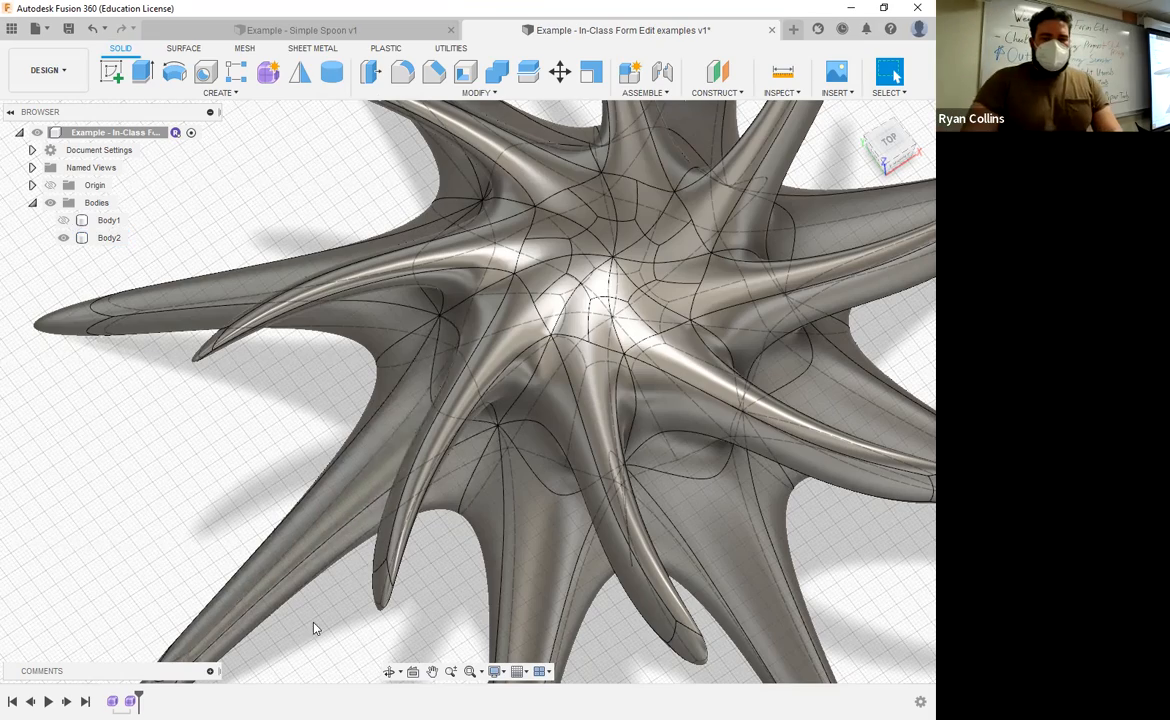
{"action": "middle_click_drag", "start_coordinate": [363, 631], "coordinate": [488, 470], "text": "shift"}
{"action": "scroll", "coordinate": [470, 634], "scroll_direction": "down", "scroll_amount": 3}
{"action": "middle_click_drag", "start_coordinate": [457, 586], "coordinate": [495, 650], "text": "shift"}
Create a new form in the same design
{"action": "left_click", "coordinate": [569, 173]}
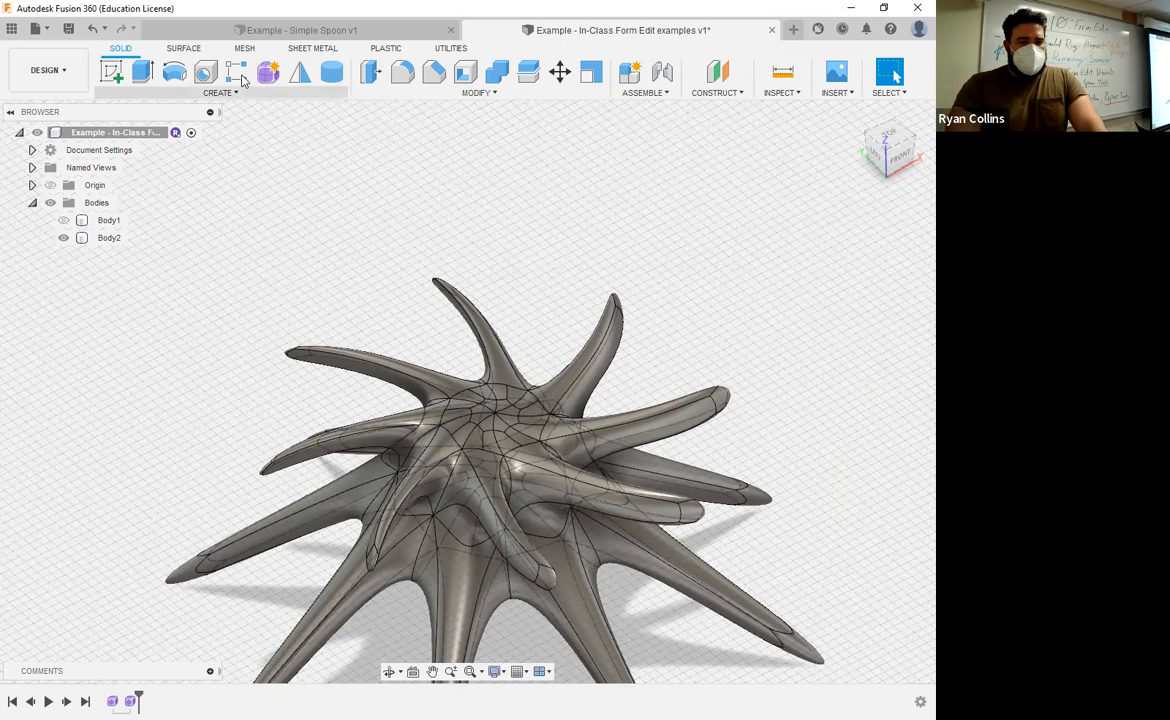
{"action": "left_click", "coordinate": [269, 74]}
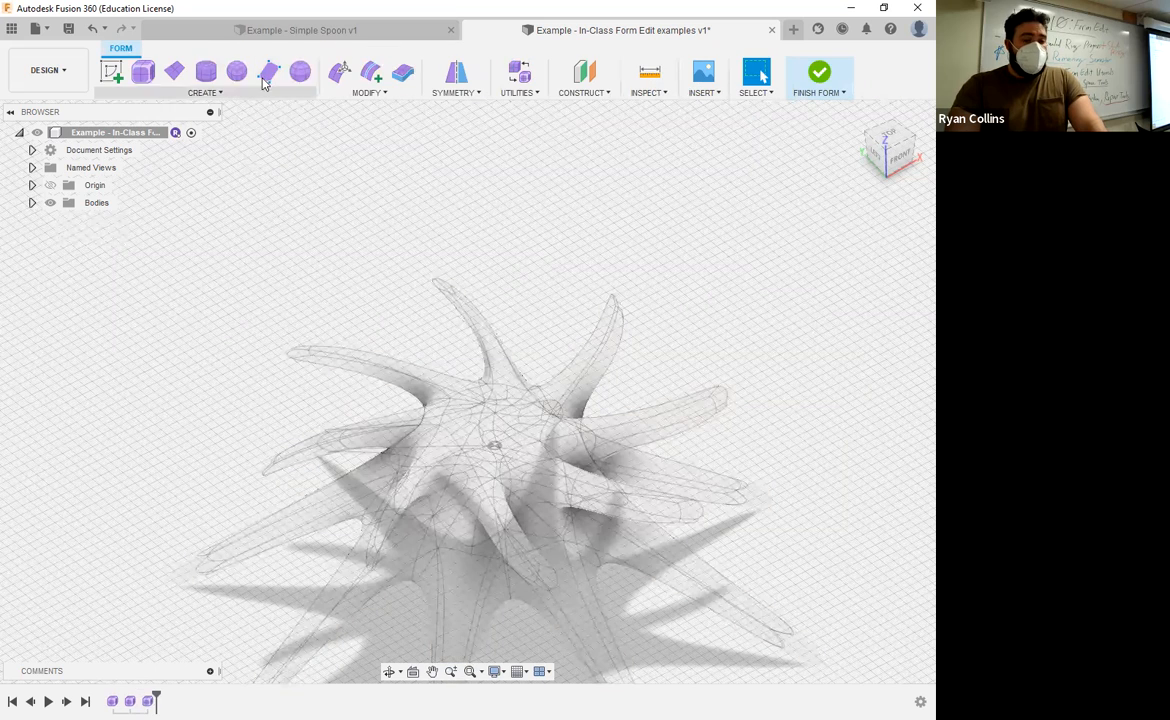